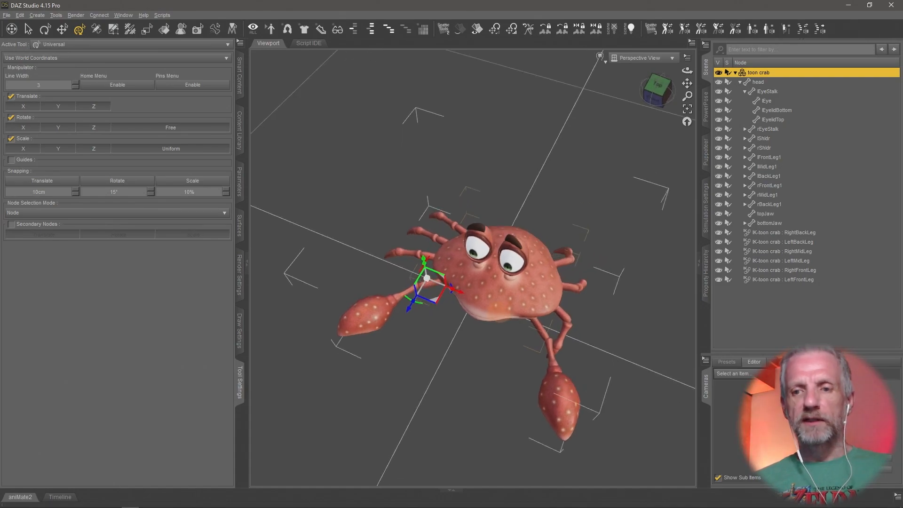
Delete the toon crab from the scene.
middle_click_drag(570, 273, 569, 277)
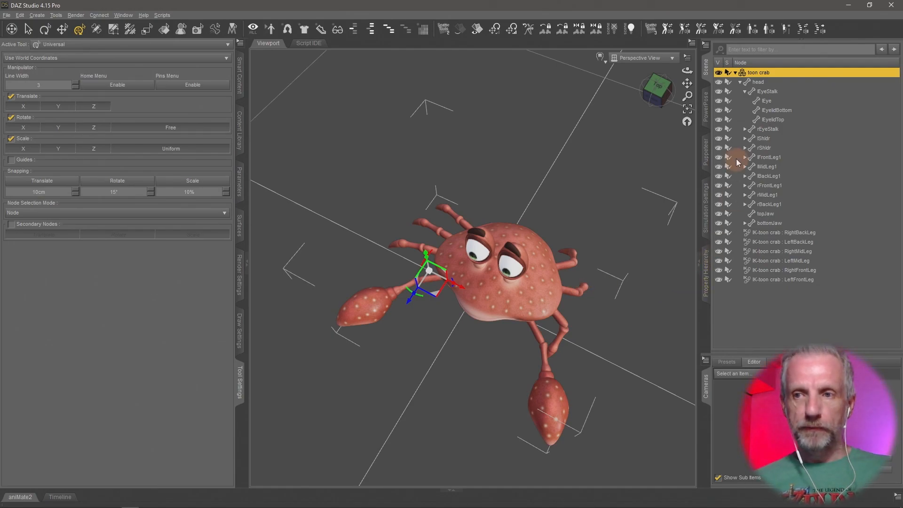
key("Delete")
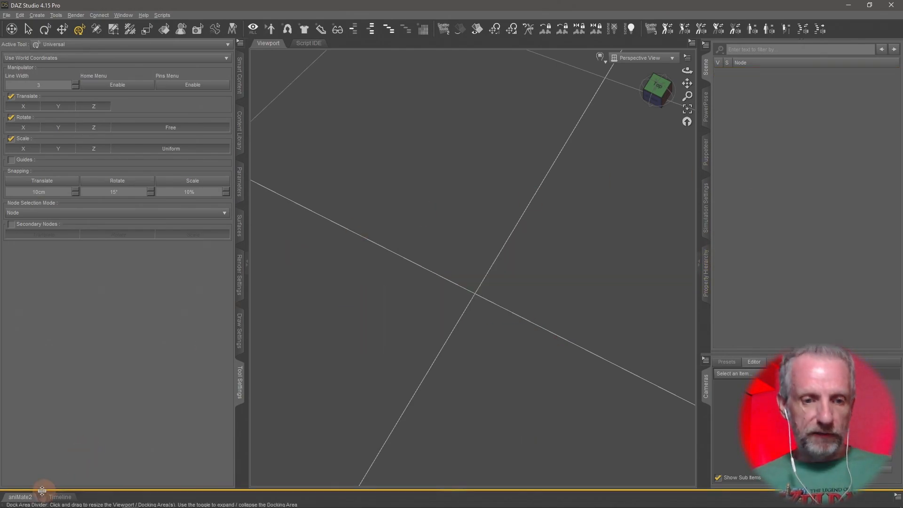
Switch between the aniMate2 and Timeline panes, leaving the Timeline open with a taller docking area.
left_click(20, 497)
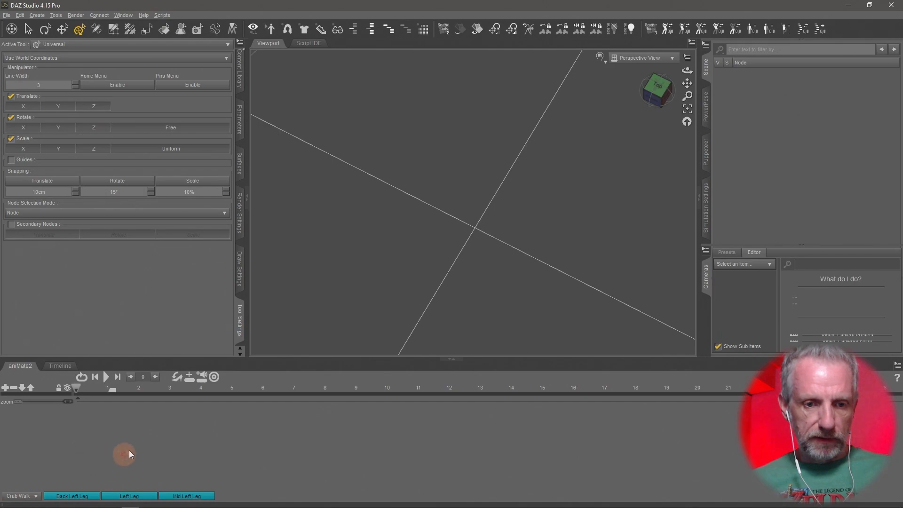
left_click(60, 366)
left_click_drag(331, 362, 331, 372)
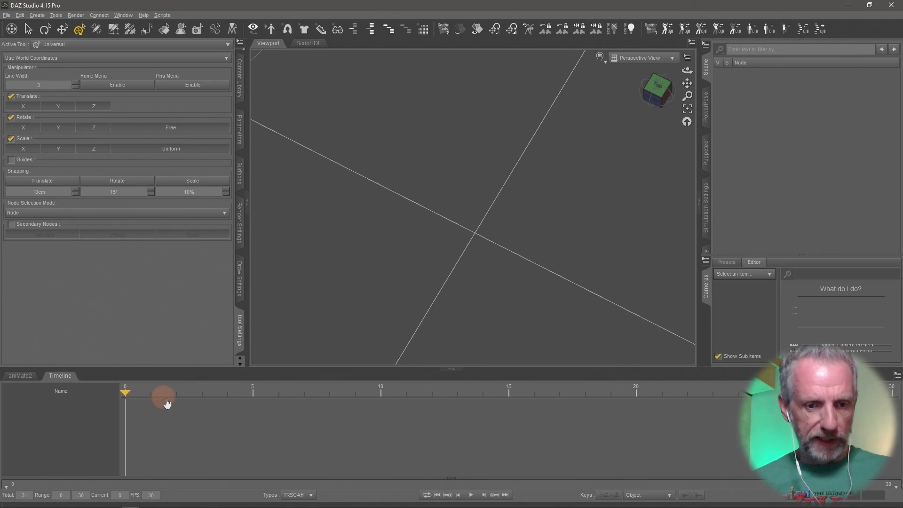
left_click(20, 375)
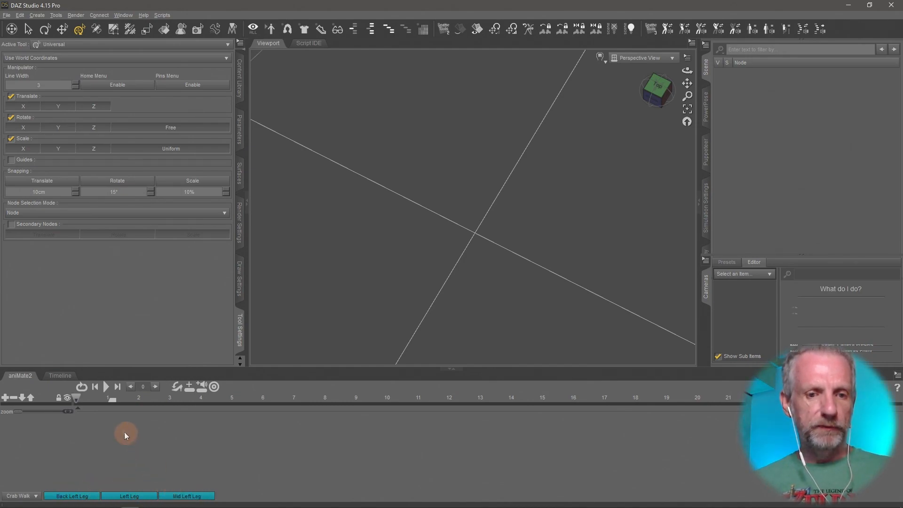
left_click(60, 375)
Load the Toon Crab figure from the 3D Universe Toon Crab product's figures.
left_click(240, 90)
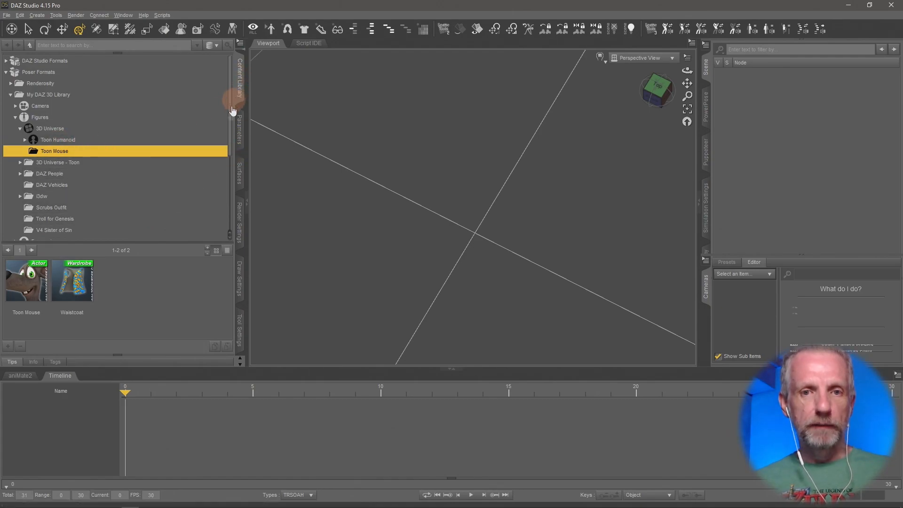
scroll(268, 112, "down", 1)
scroll(243, 114, "up", 1)
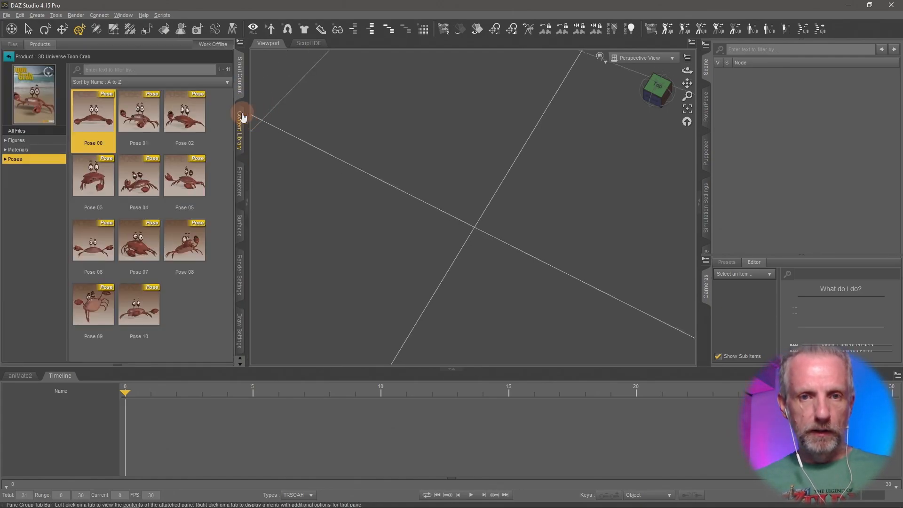
left_click(17, 140)
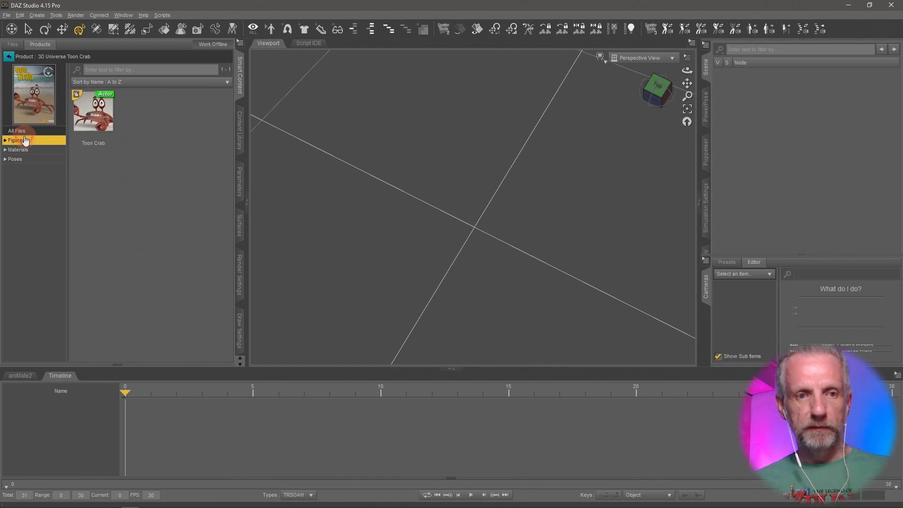
double_click(87, 114)
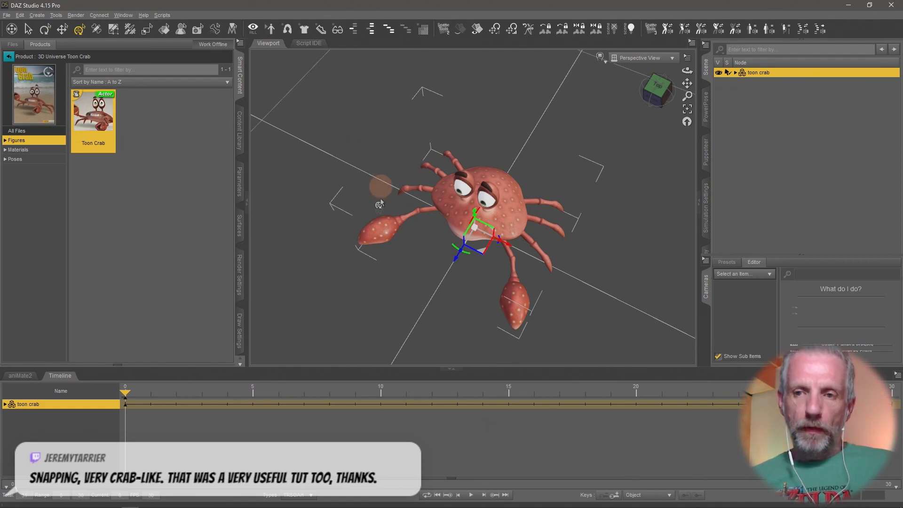
Zoom in on the crab and select its left front leg.
middle_click_drag(381, 207, 381, 206)
scroll(380, 207, "up", 6)
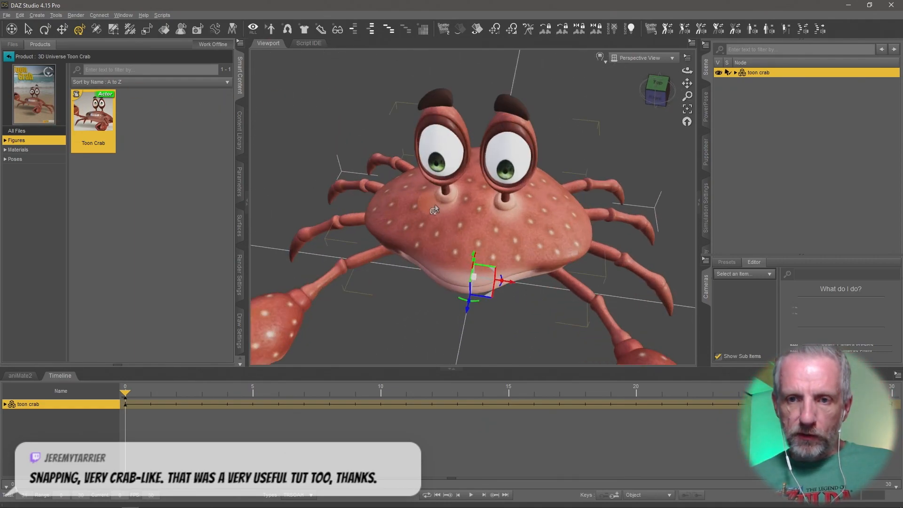
middle_click_drag(453, 215, 460, 223)
left_click(458, 190)
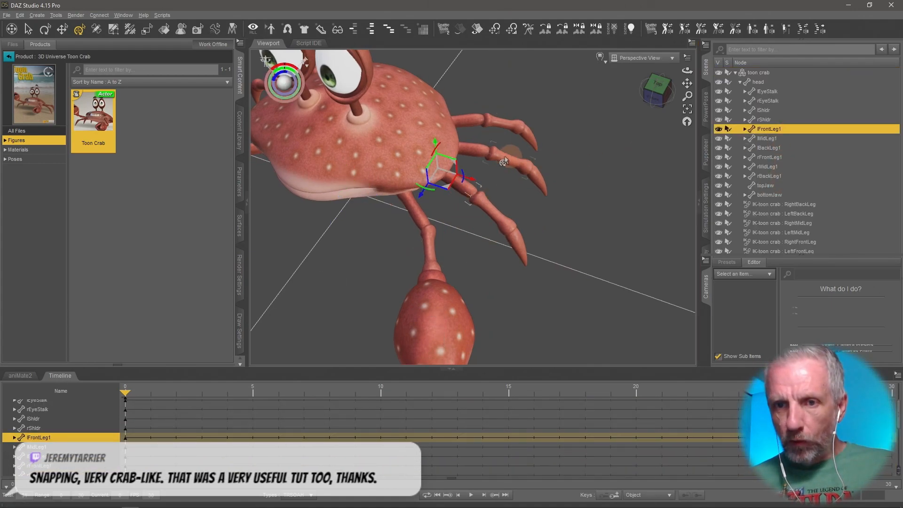
Select the left middle and back legs in turn, then return to the left front leg.
left_click(473, 149)
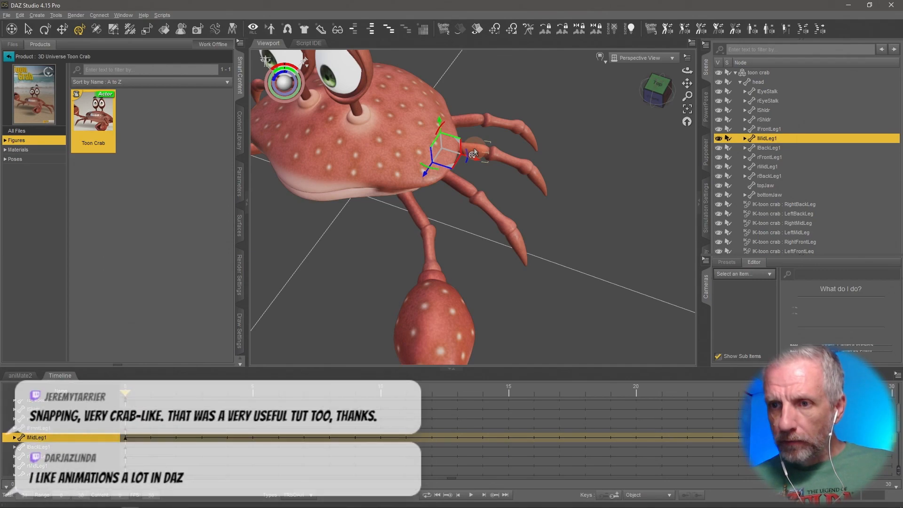
left_click(474, 124)
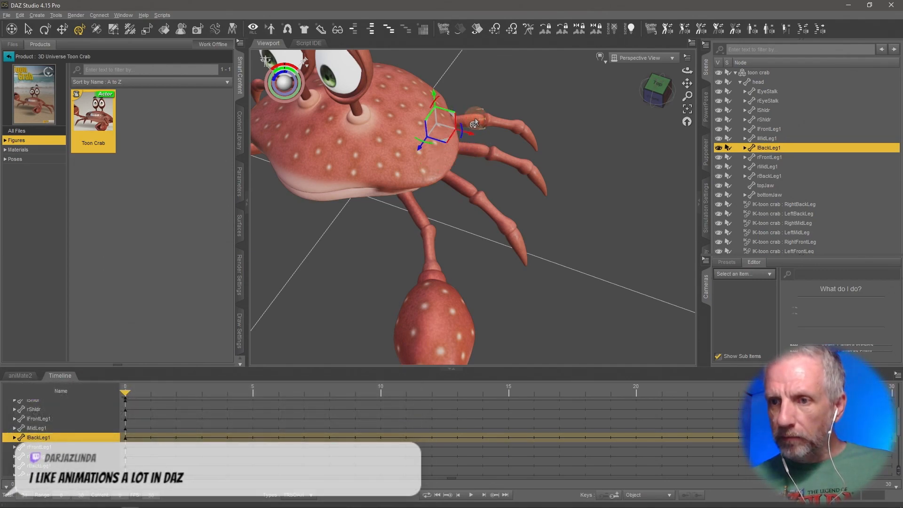
left_click(453, 190)
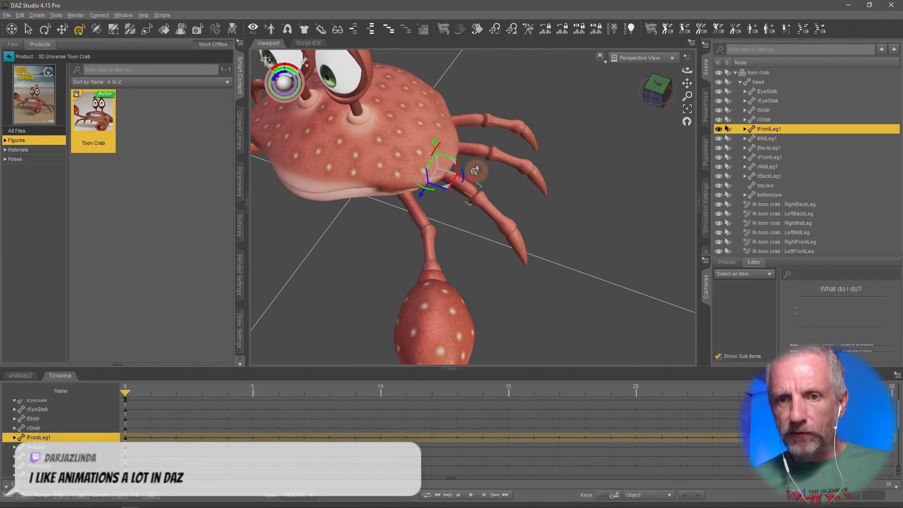
left_click(474, 133)
left_click(474, 124)
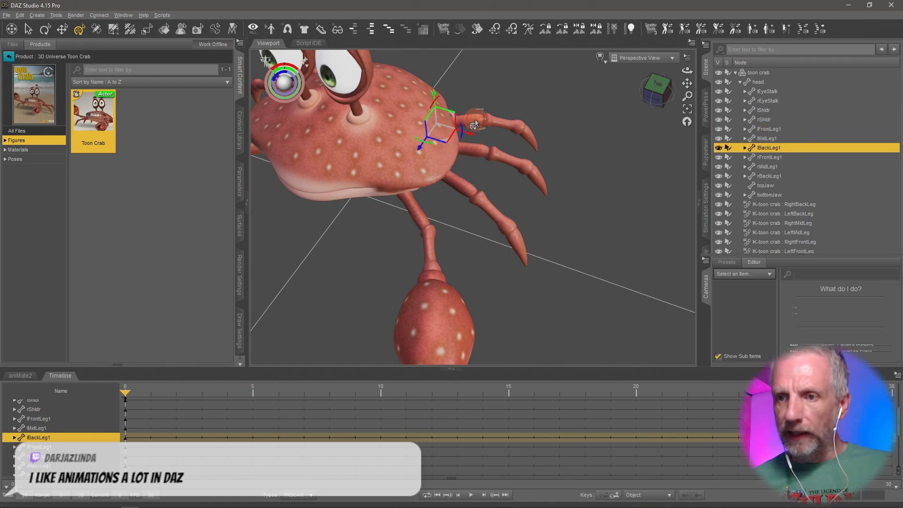
left_click(463, 189)
Zoom in on the left front leg and show its parameters.
mouse_move(513, 192)
middle_mouse_down()
mouse_move(510, 145)
mouse_move(484, 136)
mouse_move(529, 206)
mouse_move(517, 174)
mouse_move(512, 181)
middle_mouse_up()
scroll(513, 192, "up", 5)
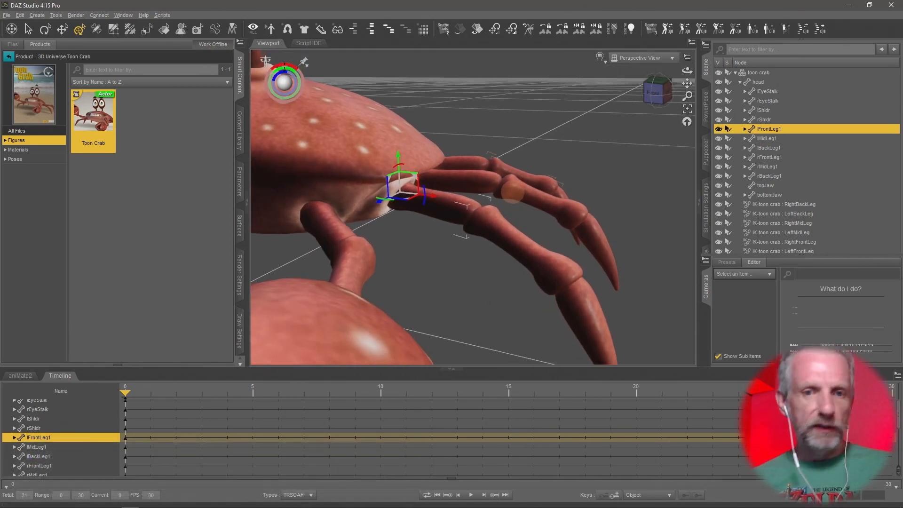
left_click(240, 191)
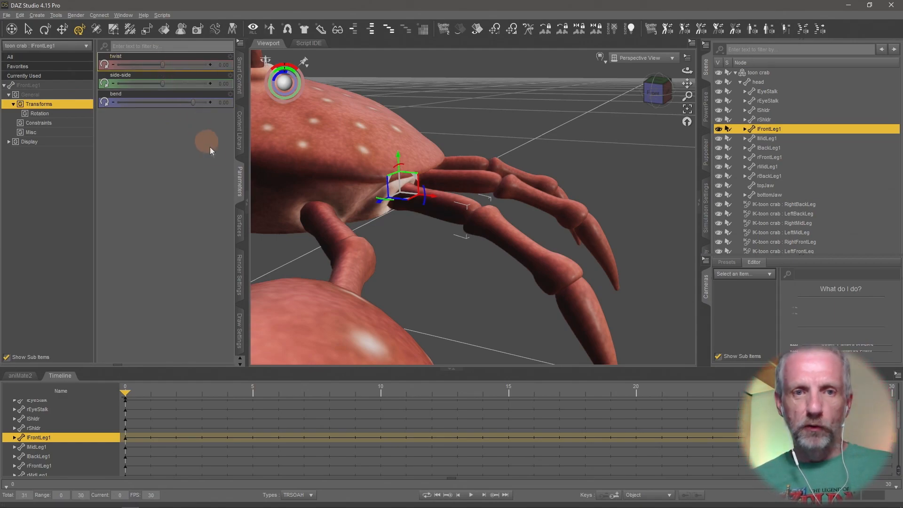
Rotate the left front leg several times with the gizmo, undoing each attempt.
mouse_move(400, 226)
middle_mouse_down()
mouse_move(392, 238)
mouse_move(397, 232)
middle_mouse_up()
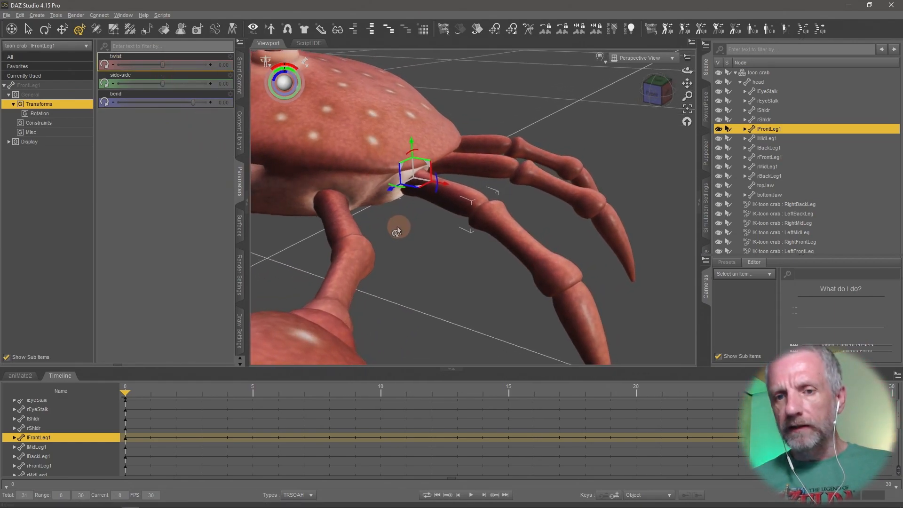
middle_click_drag(557, 278, 549, 269)
left_click_drag(438, 177, 460, 167)
key("ctrl+z")
middle_click_drag(455, 214, 453, 199)
left_click_drag(415, 149, 447, 121)
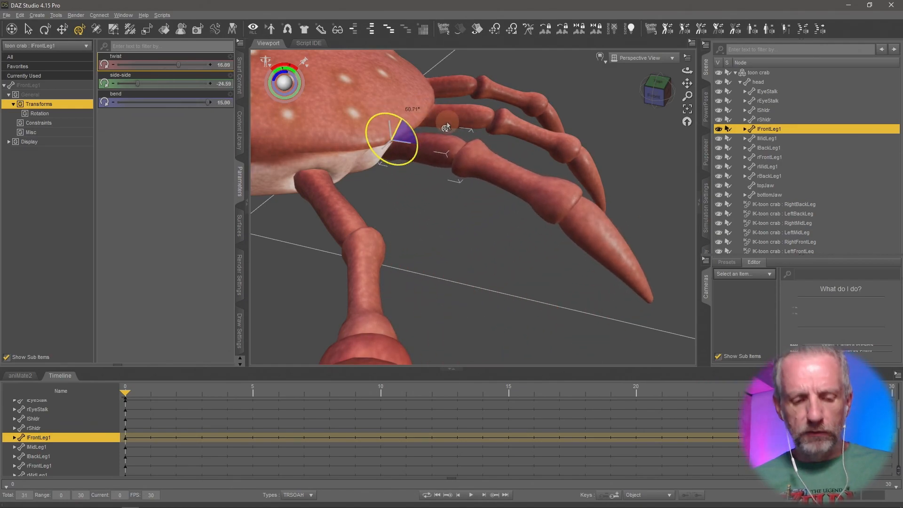
key("ctrl+z")
middle_click_drag(483, 199, 481, 199)
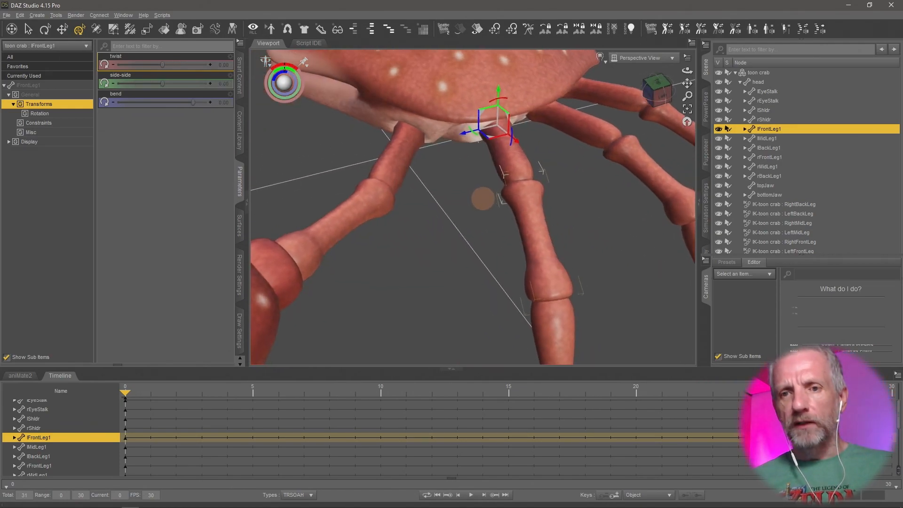
mouse_move(474, 139)
left_mouse_down()
mouse_move(484, 137)
mouse_move(480, 143)
mouse_move(468, 136)
mouse_move(473, 140)
left_mouse_up()
key("ctrl+z")
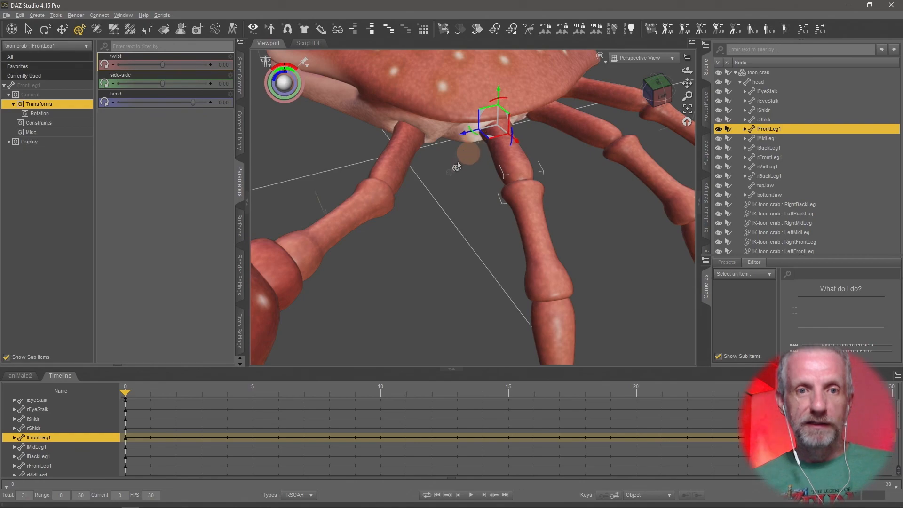
Switch the Universal tool to Use Local Coordinates.
middle_click_drag(386, 192, 385, 190)
left_click(200, 105)
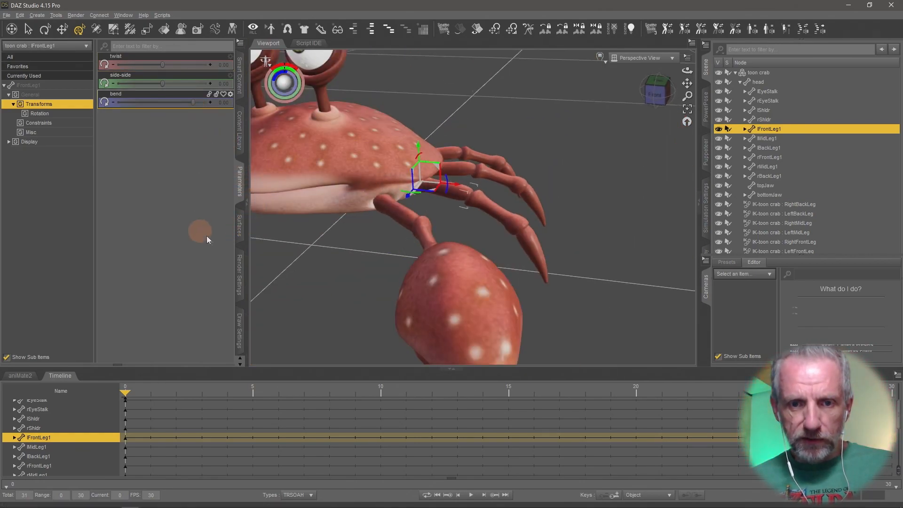
left_click(240, 339)
left_click(240, 338)
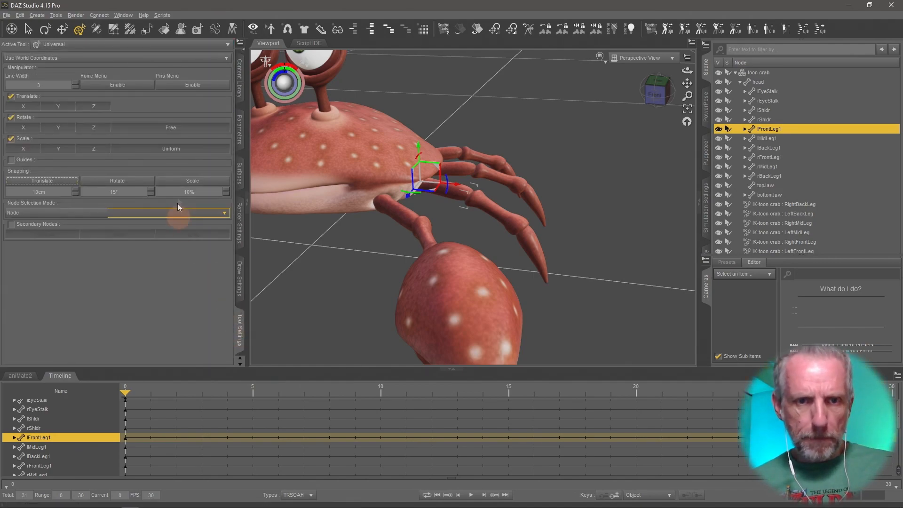
left_click(151, 56)
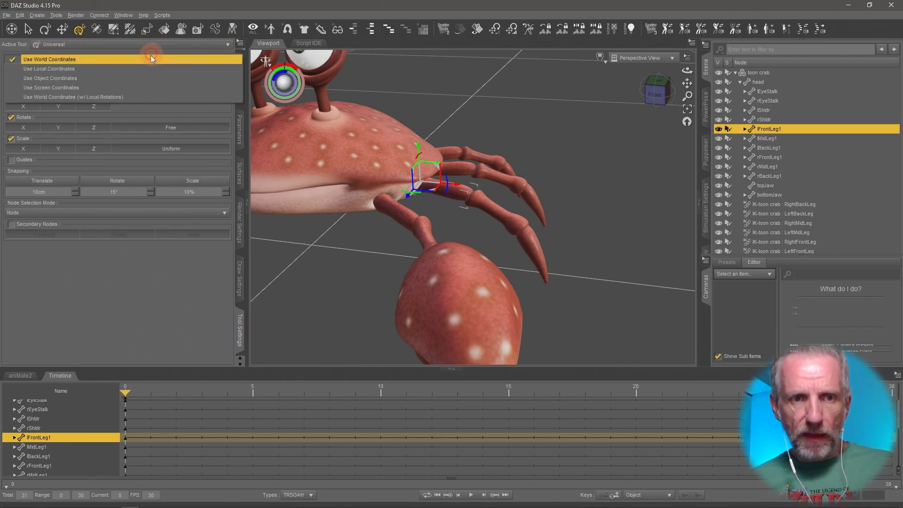
left_click(126, 67)
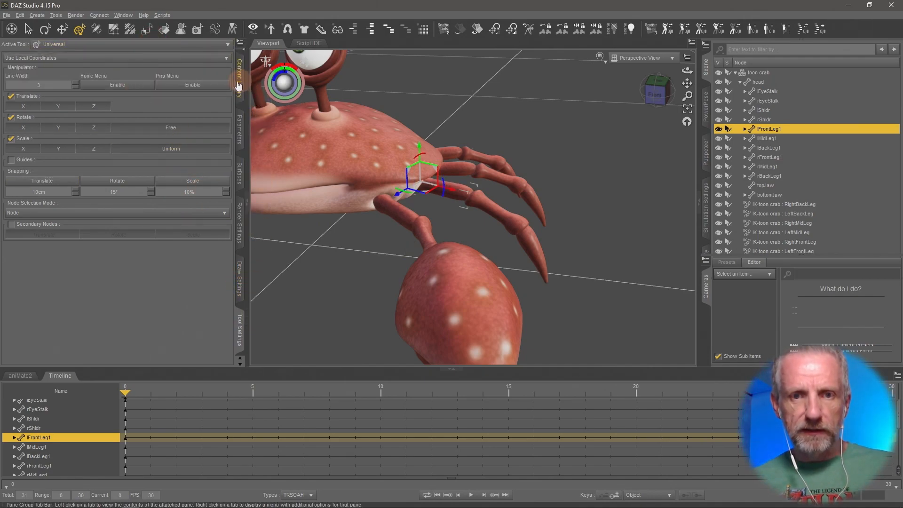
Try rotating the left front leg with the local gizmo and its bend slider, undoing both.
left_click(240, 131)
middle_click_drag(426, 212, 412, 192)
mouse_move(449, 172)
left_mouse_down()
mouse_move(459, 194)
mouse_move(457, 158)
left_mouse_up()
key("ctrl+z")
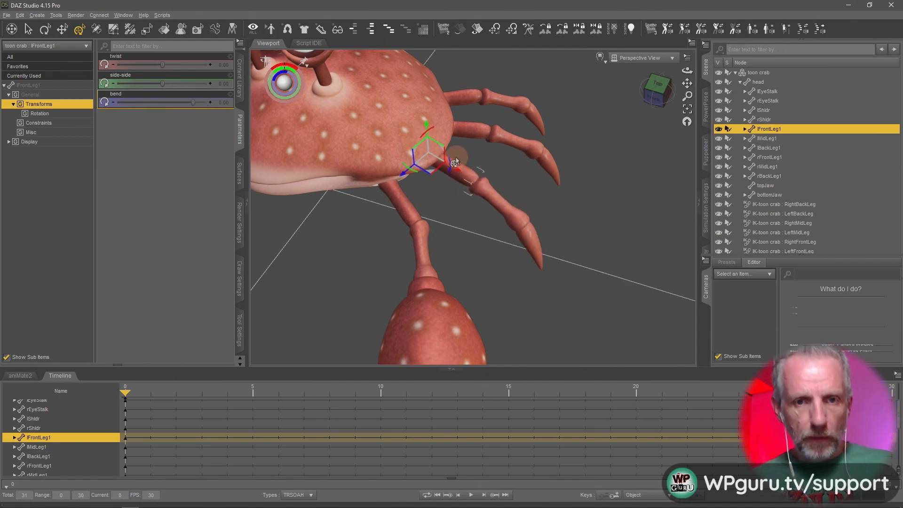
left_click_drag(192, 104, 229, 117)
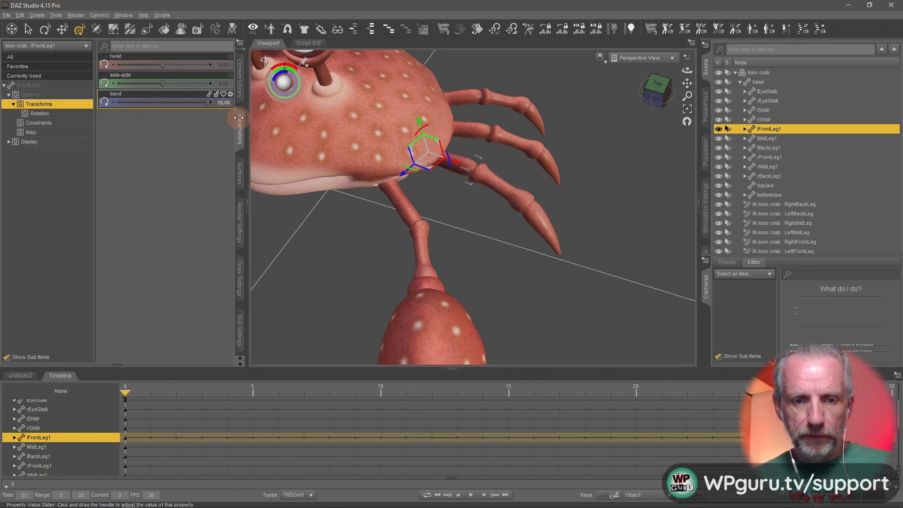
key("ctrl+z")
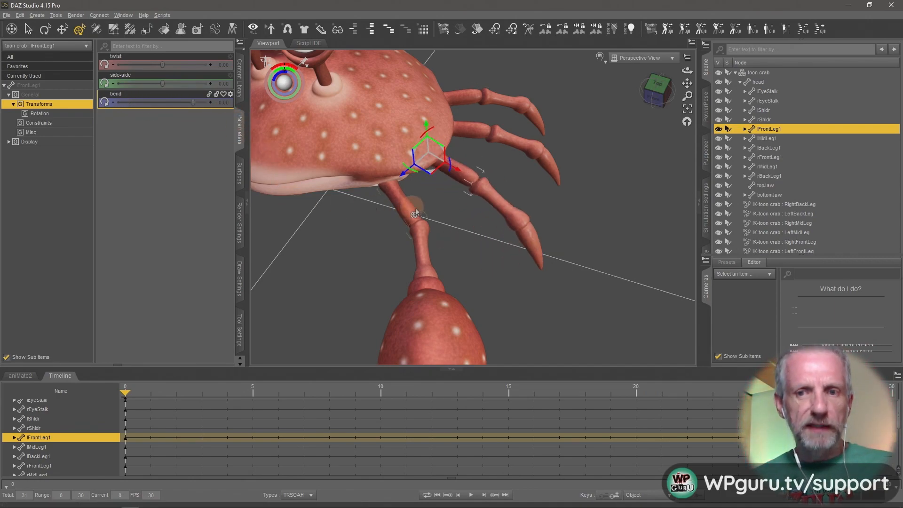
Select the second and third left front leg segments, trying a bend on each and undoing it.
left_click(505, 217)
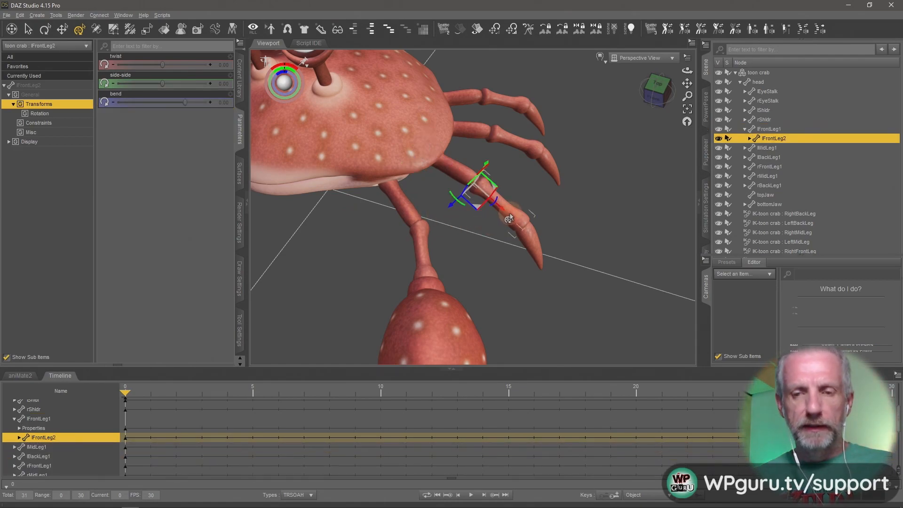
middle_click_drag(510, 212, 517, 210)
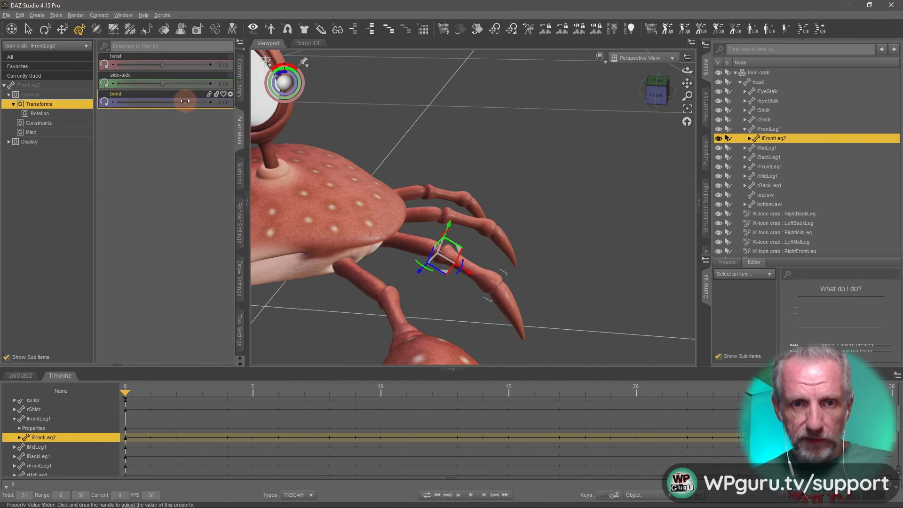
left_click_drag(194, 101, 217, 109)
key("ctrl+z")
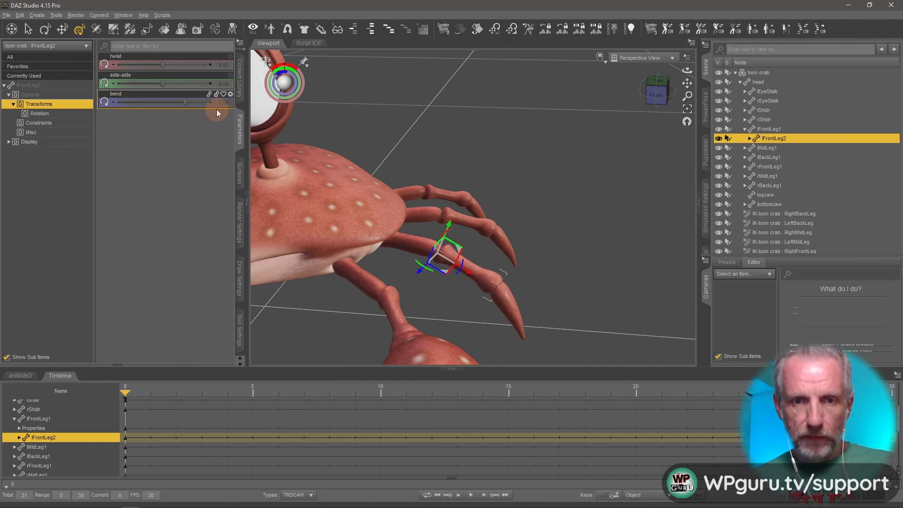
left_click(505, 312)
left_click_drag(181, 105, 193, 134)
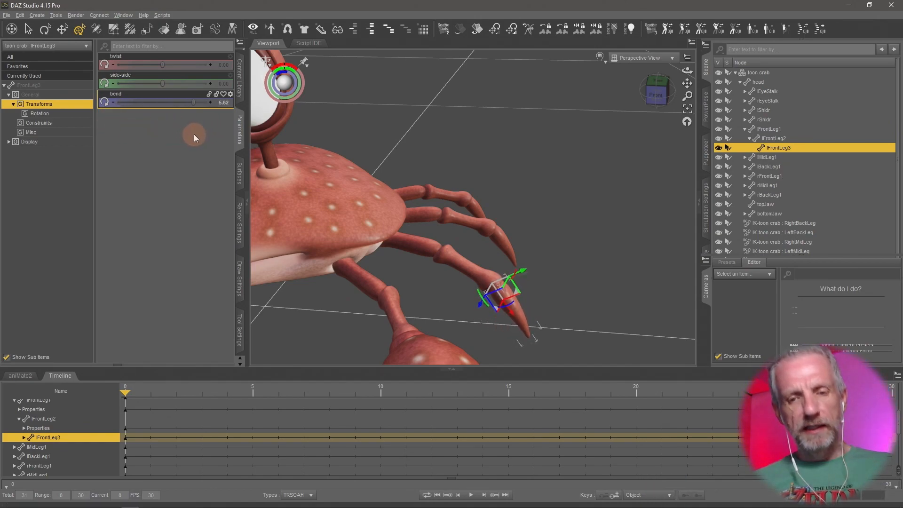
key("ctrl+z")
Select the three left front leg segments one after another.
left_click(414, 252)
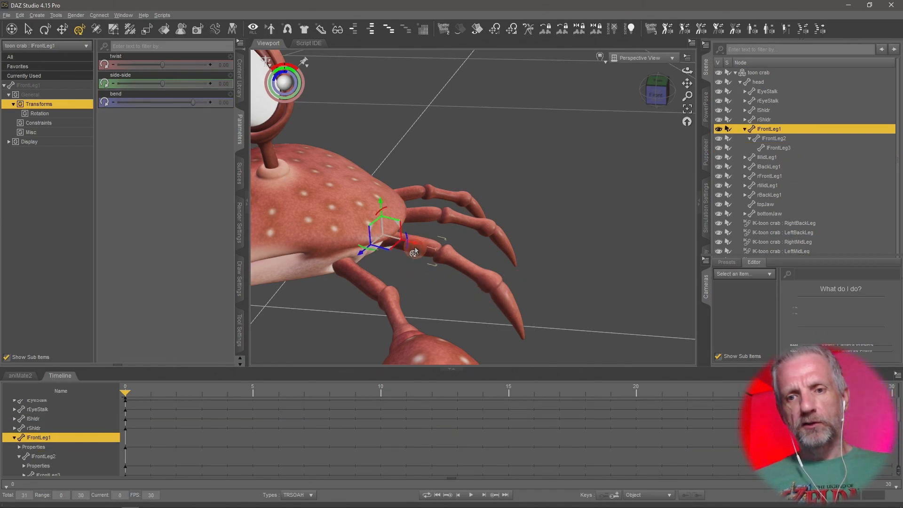
left_click(466, 272)
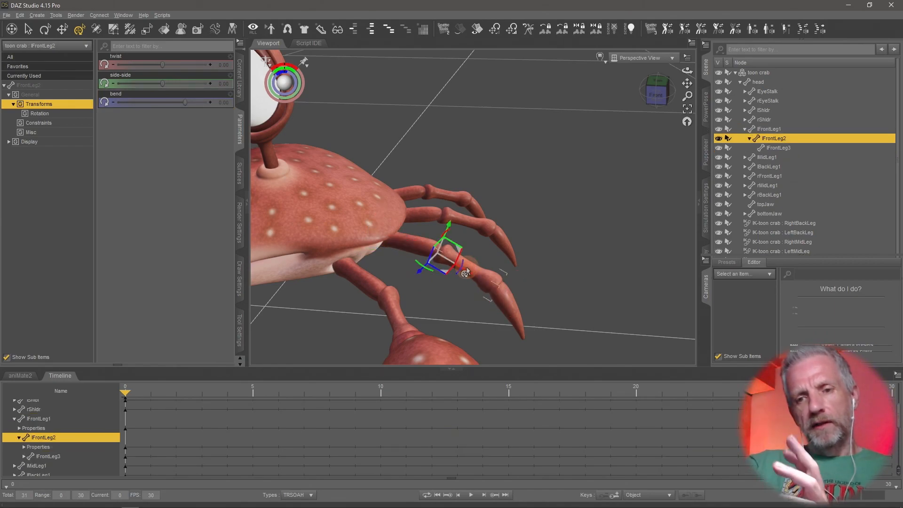
left_click(509, 305)
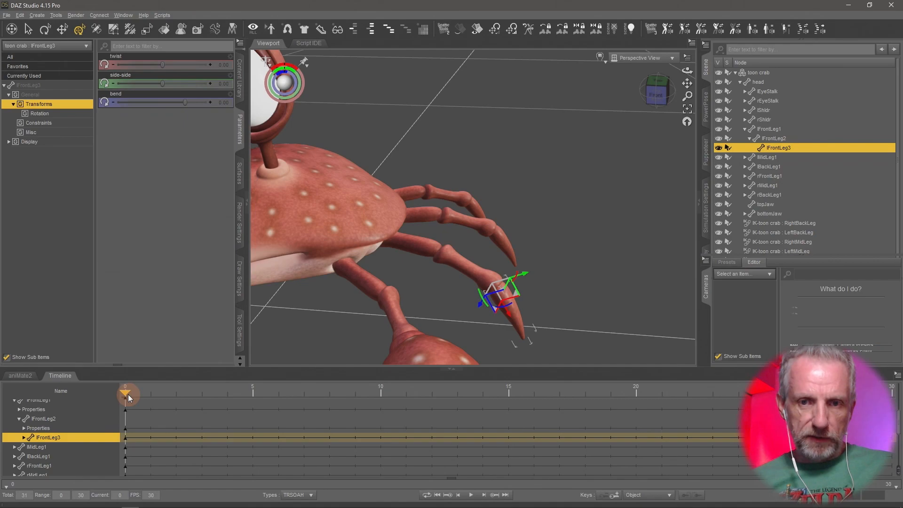
Move to frame 5 and create keys for the crab at the current time.
middle_click_drag(433, 335, 414, 325)
scroll(433, 335, "down", 4)
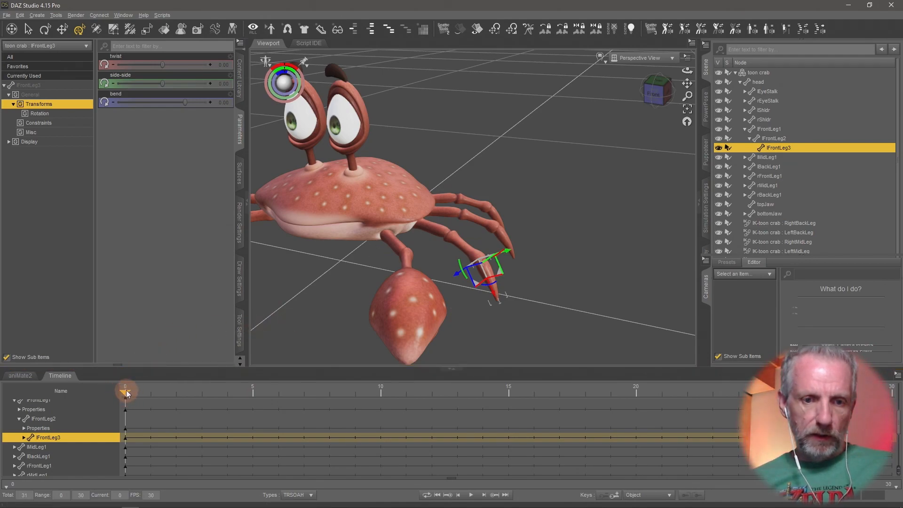
left_click_drag(126, 390, 219, 397)
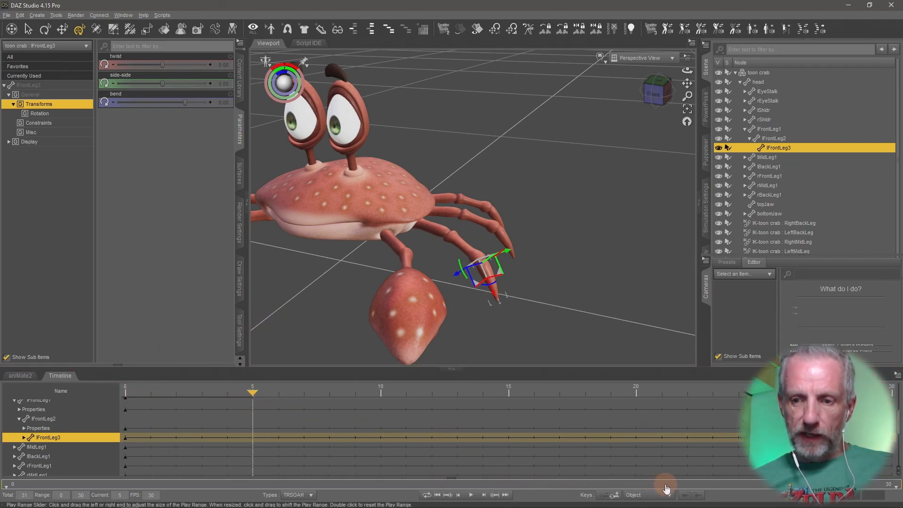
left_click(617, 496)
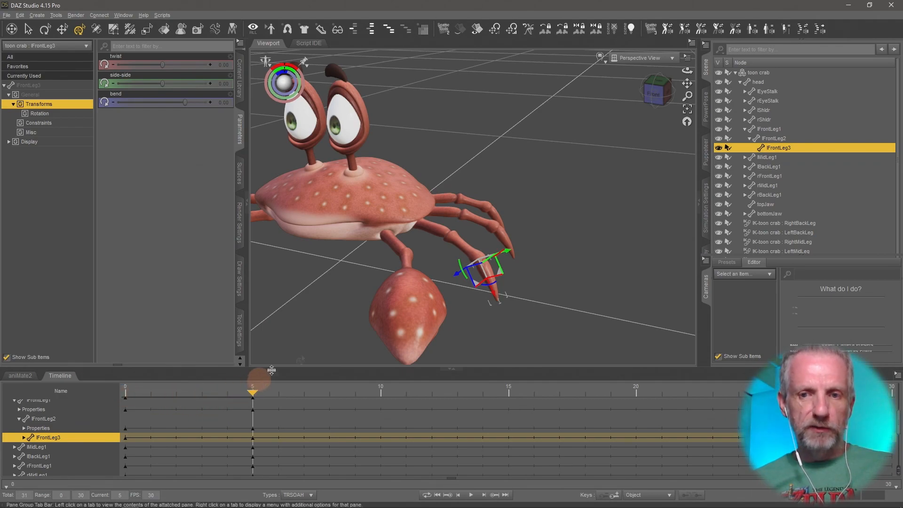
At frame 5, bend the first two left front leg segments to 15 and the third segment to -45.
left_click(433, 238)
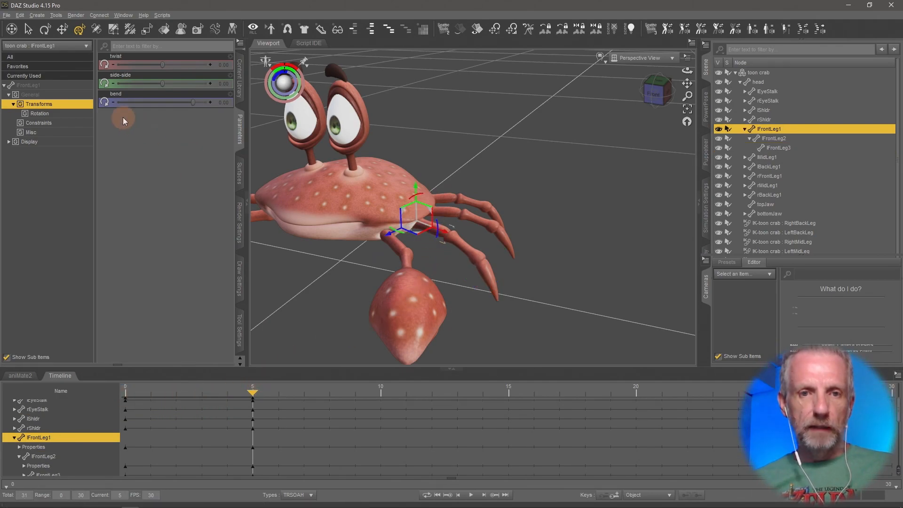
left_click_drag(197, 102, 243, 110)
left_click(455, 230)
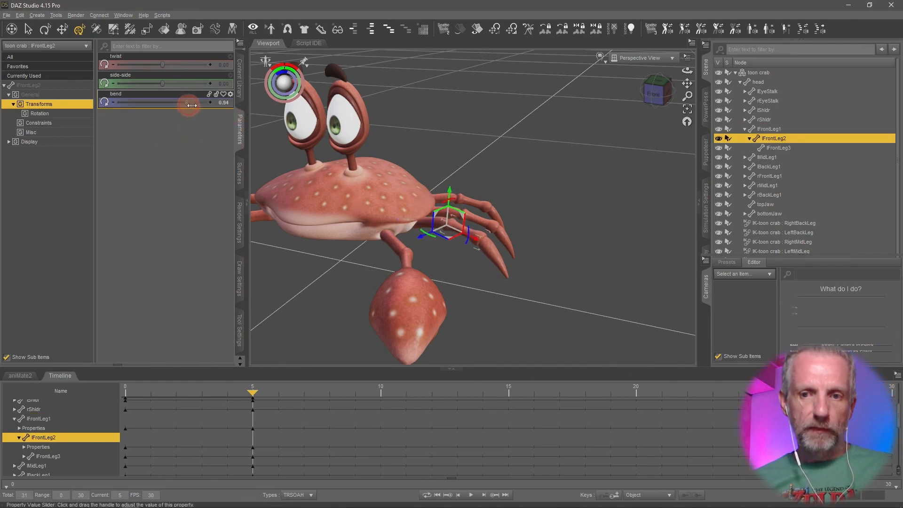
left_click_drag(188, 104, 247, 113)
left_click(492, 244)
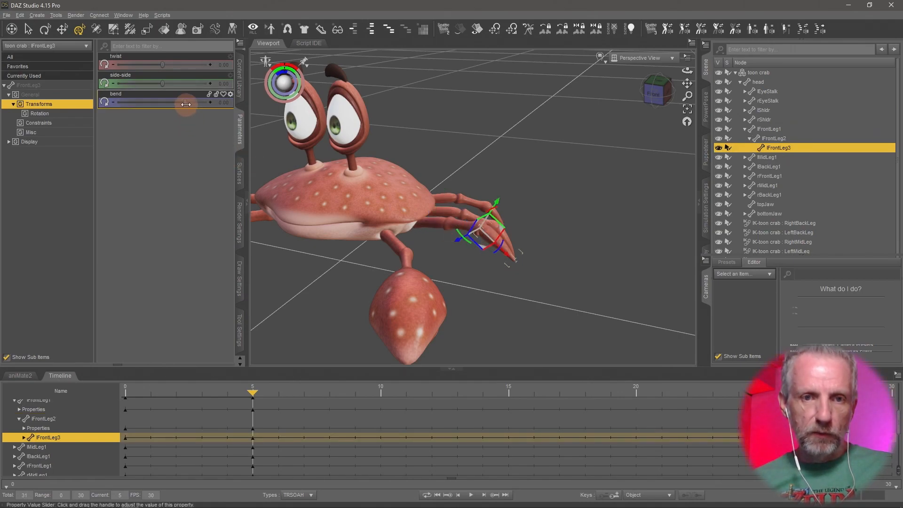
left_click_drag(186, 104, 71, 106)
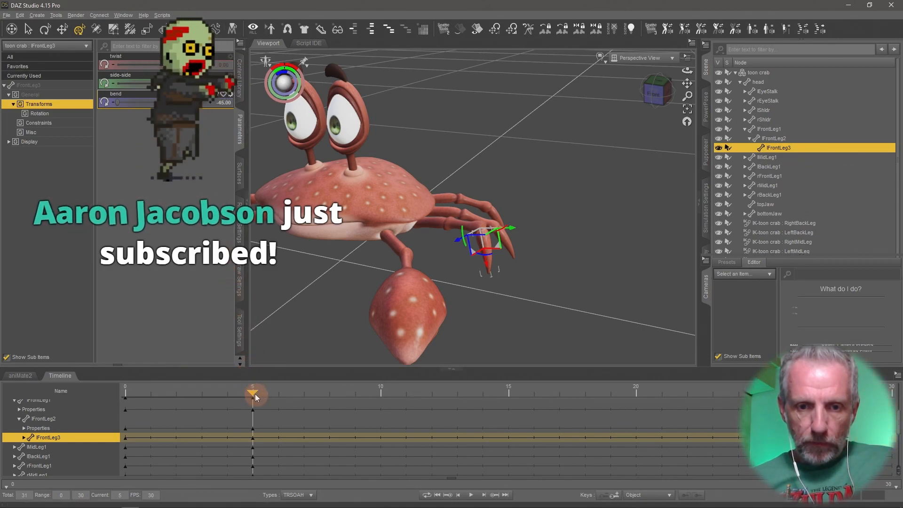
Move to frame 15 and set the second left front leg segment's bend to -25.
mouse_move(252, 393)
left_mouse_down()
mouse_move(129, 399)
mouse_move(272, 396)
mouse_move(120, 400)
mouse_move(245, 403)
left_mouse_up()
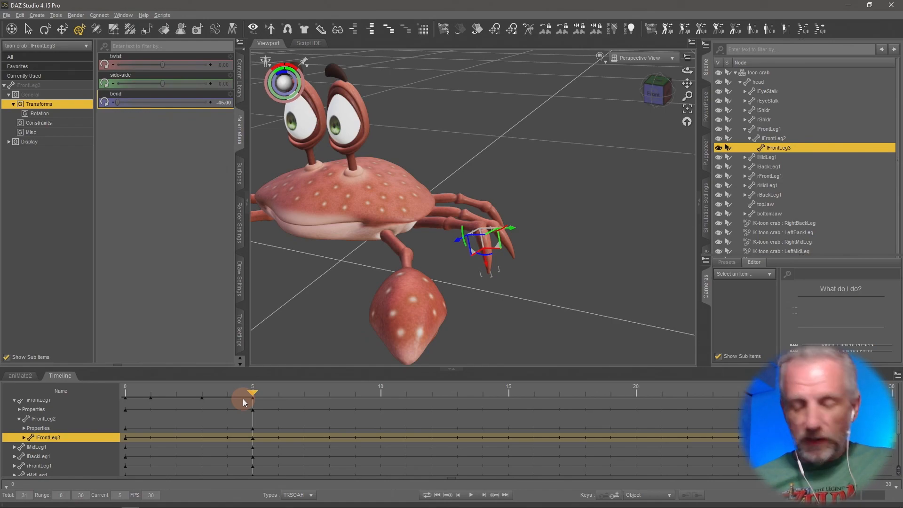
left_click_drag(242, 399, 283, 402)
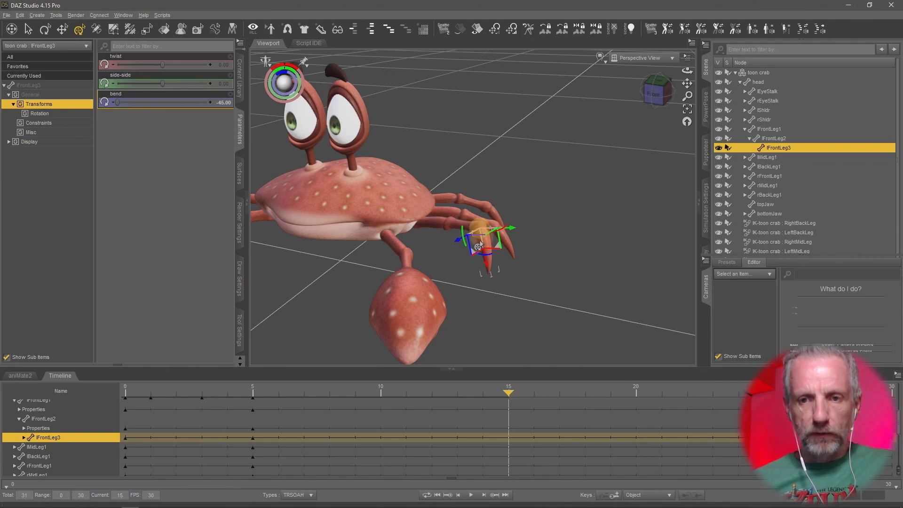
left_click_drag(525, 287, 491, 288, "alt")
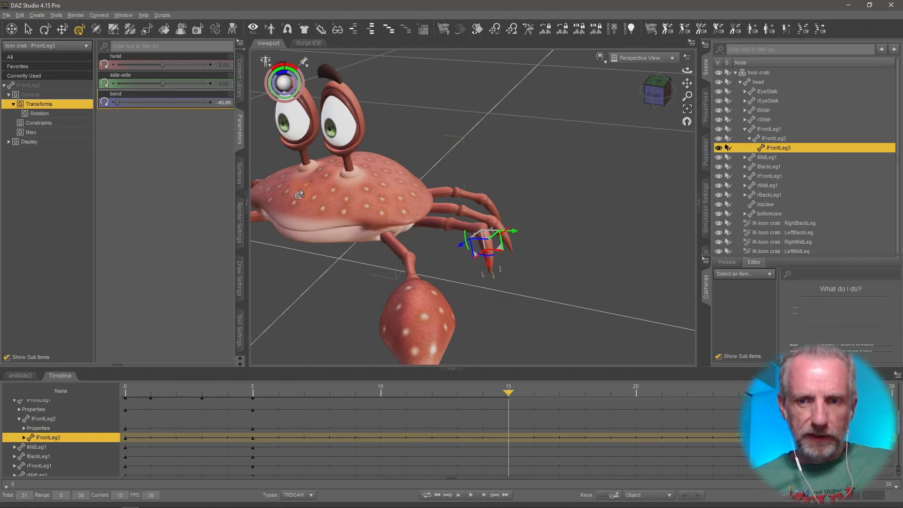
left_click(463, 234)
key("alt")
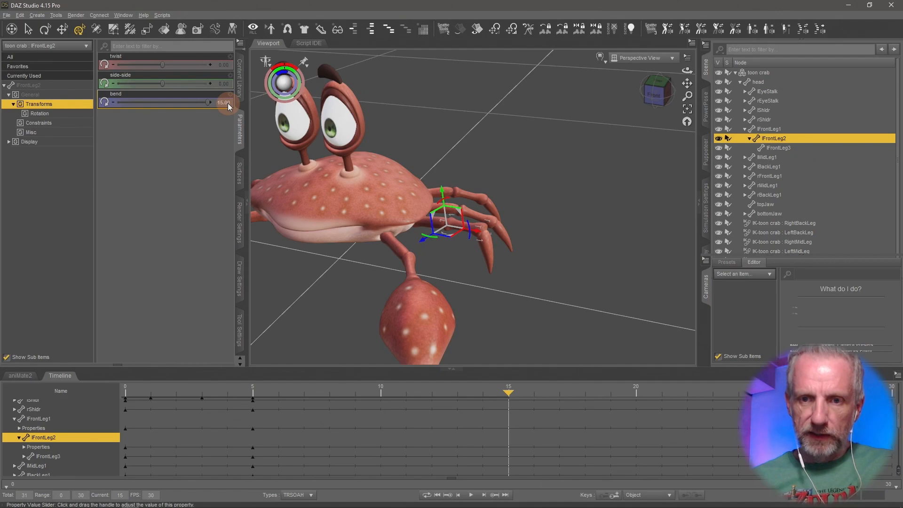
left_click(222, 102)
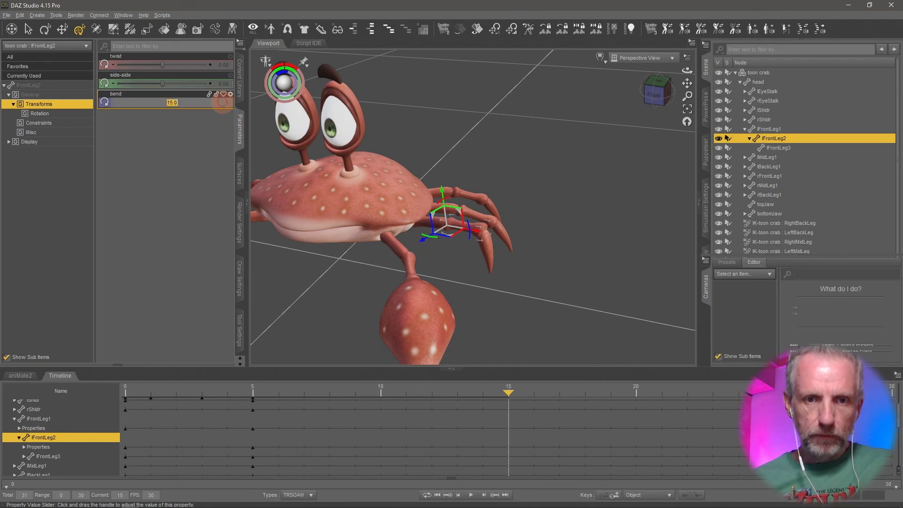
type("0")
key("Return")
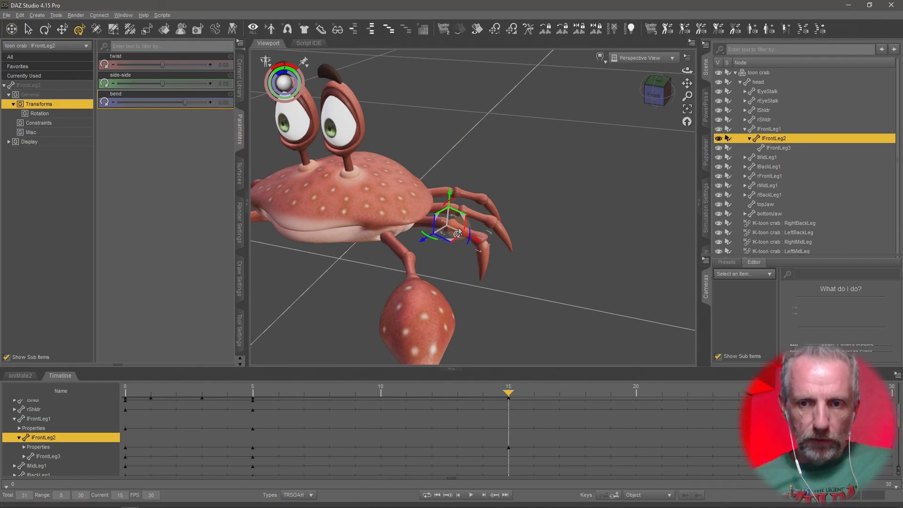
left_click_drag(187, 103, 149, 104)
left_click(224, 104)
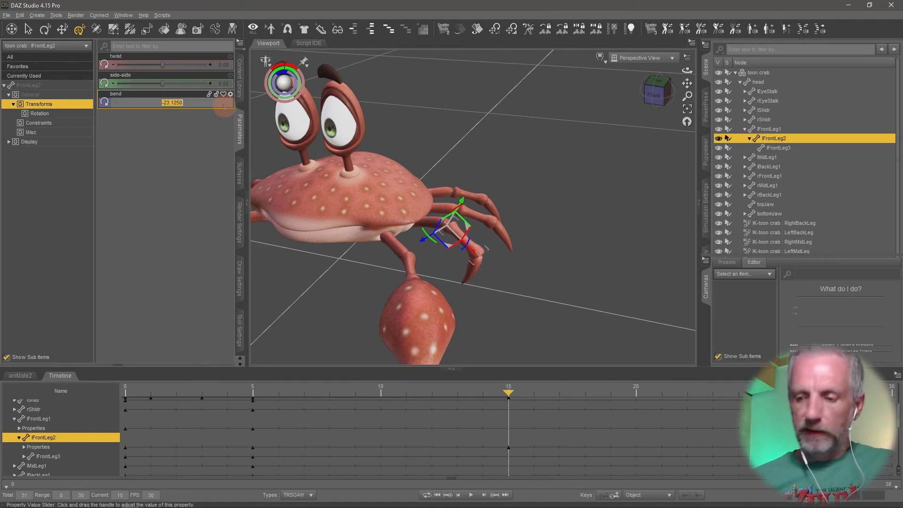
type("-25")
key("Return")
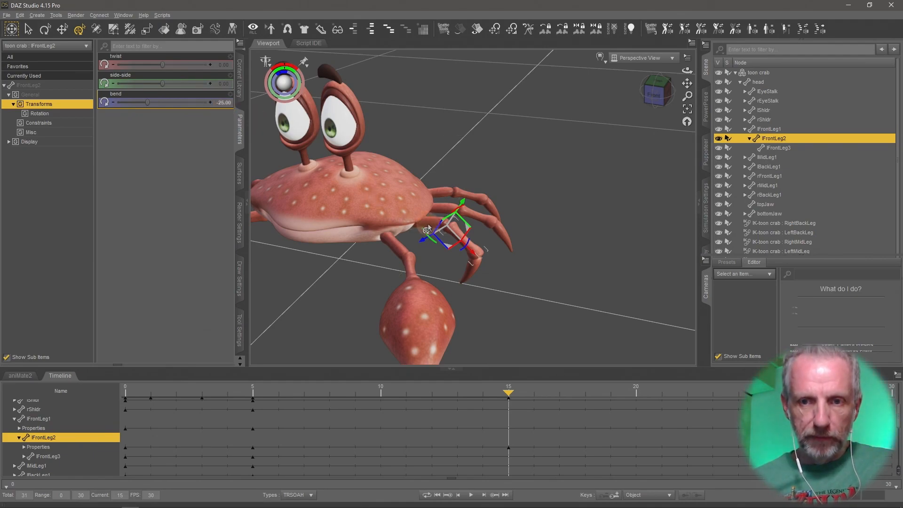
Set the first left front leg segment's bend to -25.
left_click(426, 230)
left_click(219, 103)
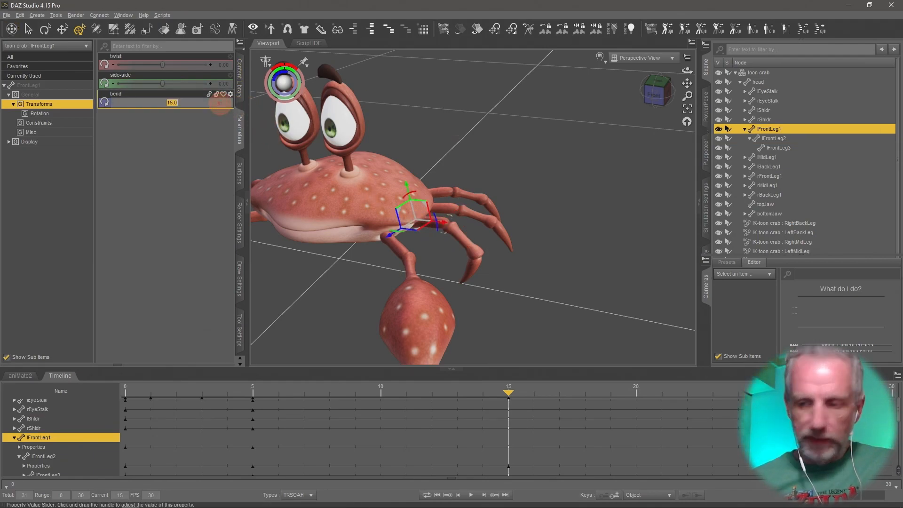
type("-25")
key("Return")
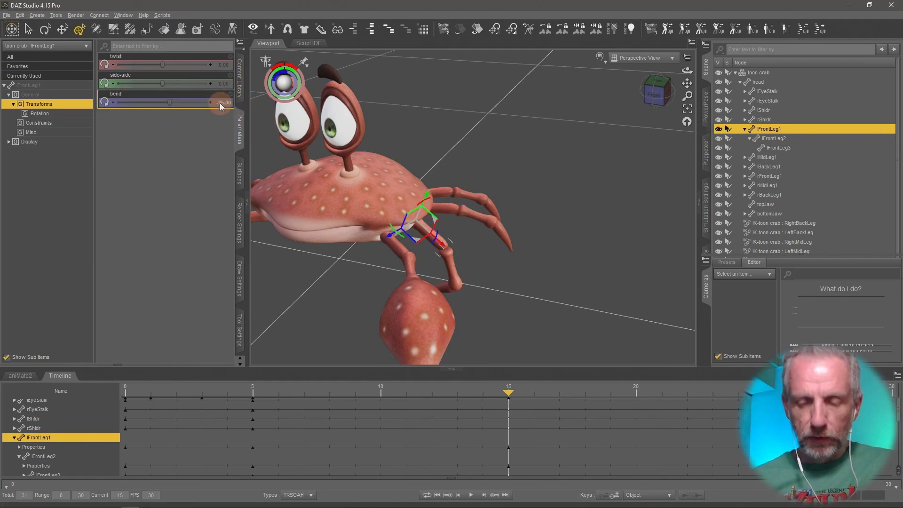
Reset the first left front leg segment's bend to 0.
middle_click_drag(351, 244, 316, 224)
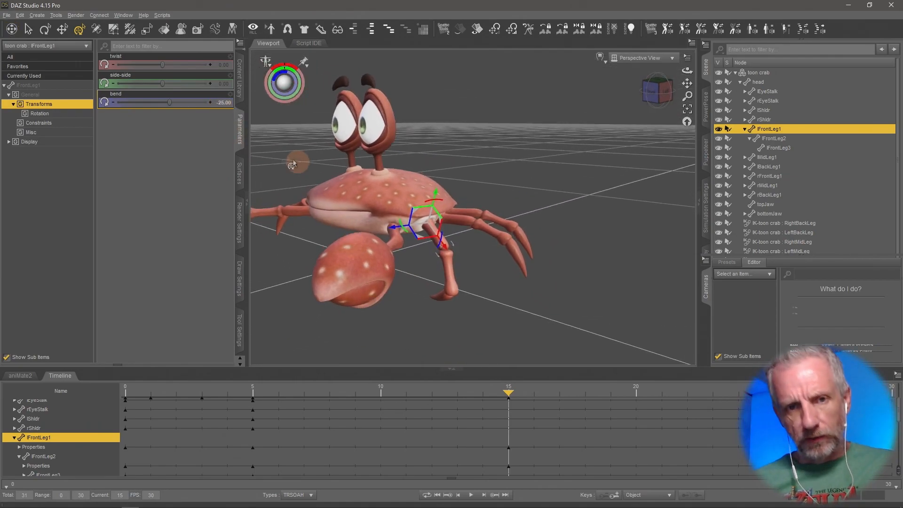
left_click(222, 102)
key("Return")
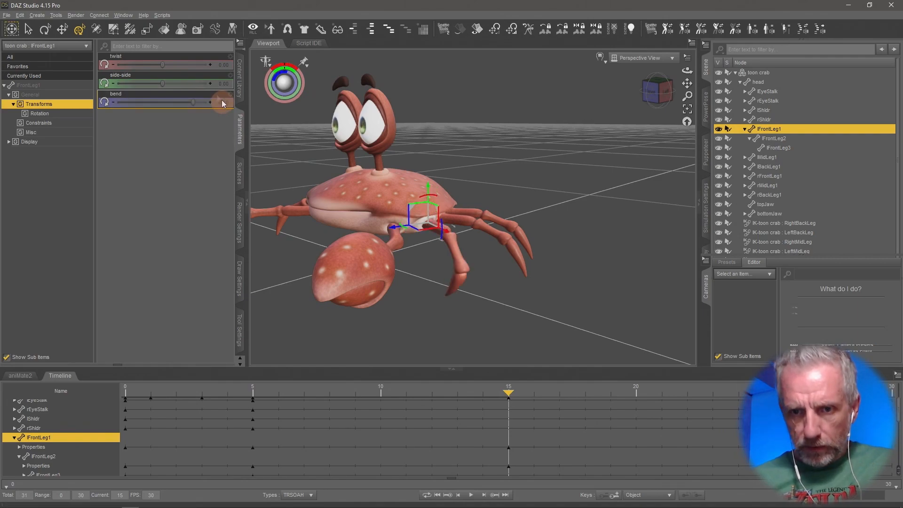
Move to frame 25 and set the third left front leg segment's bend to 15.
middle_click_drag(287, 207, 323, 232)
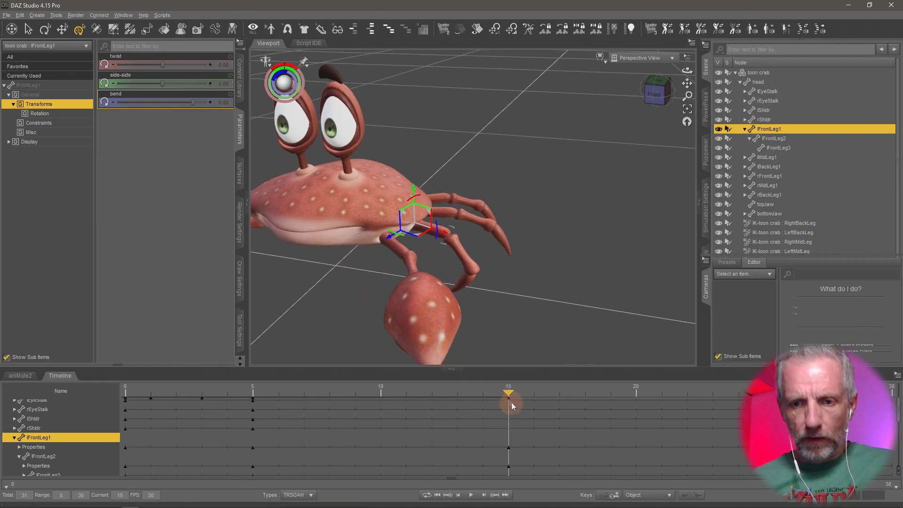
left_click_drag(507, 396, 757, 468)
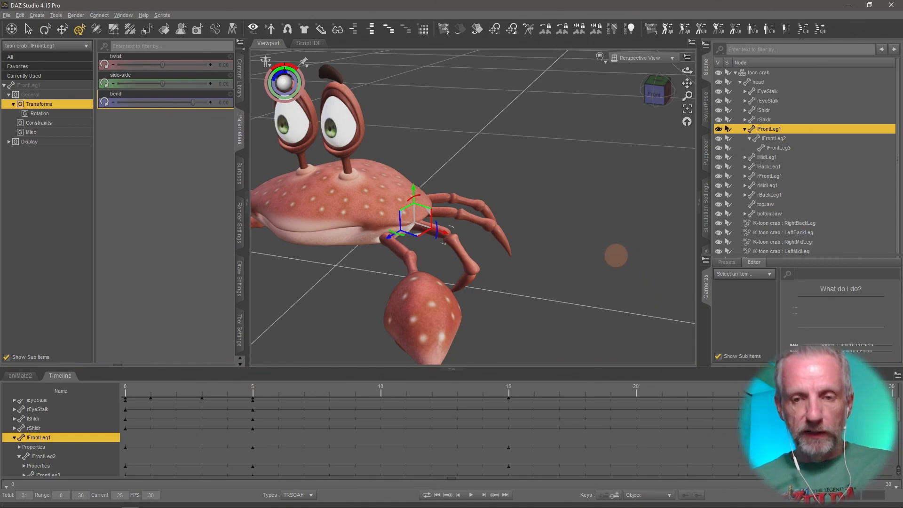
left_click_drag(615, 255, 616, 255)
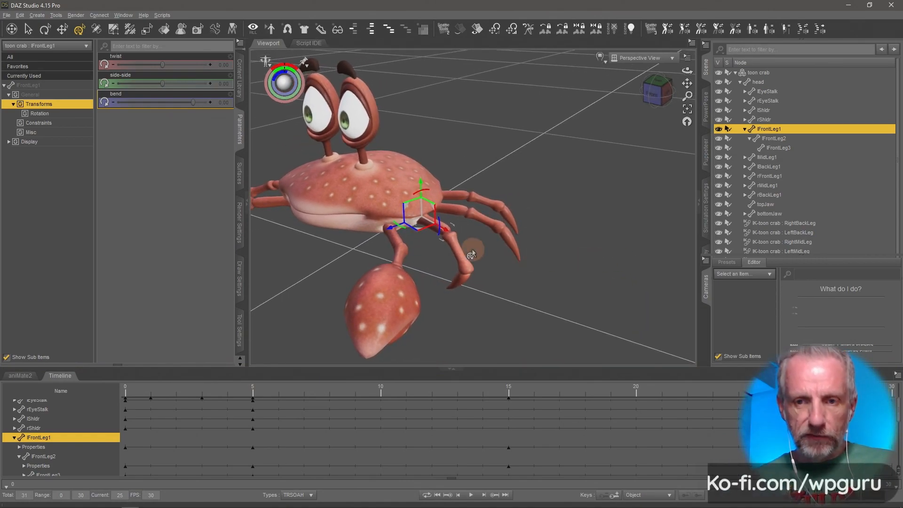
left_click(454, 286)
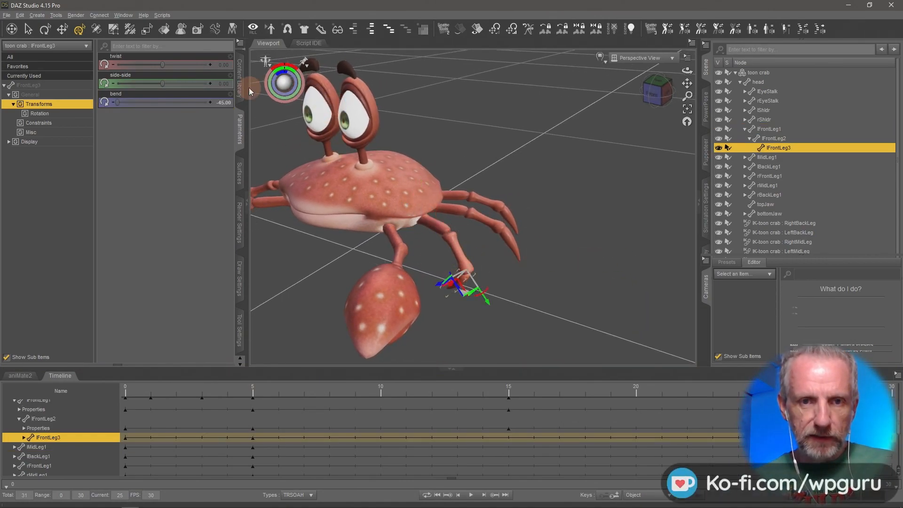
left_click(219, 103)
type("0")
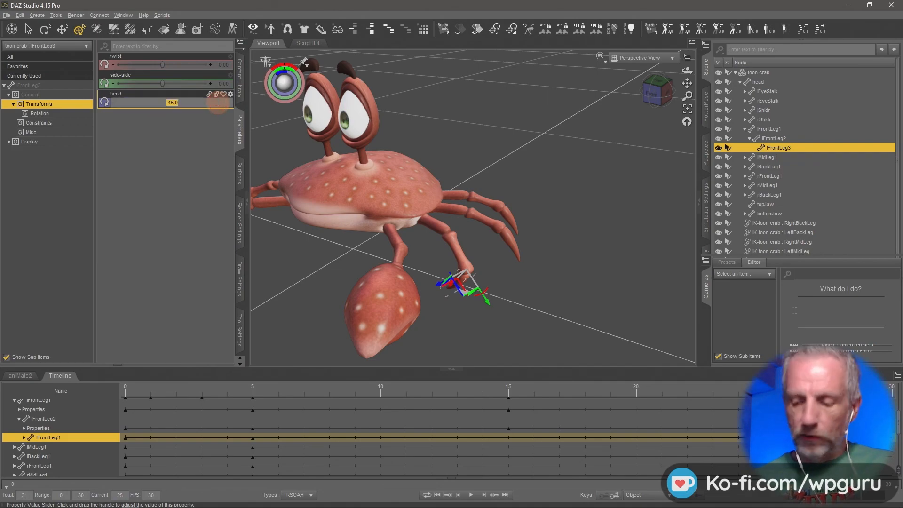
key("Return")
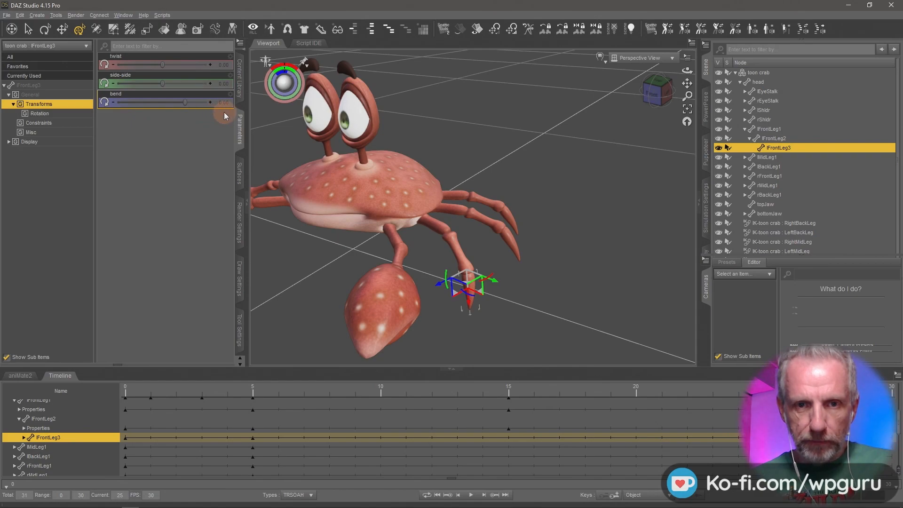
left_click_drag(194, 109, 225, 109)
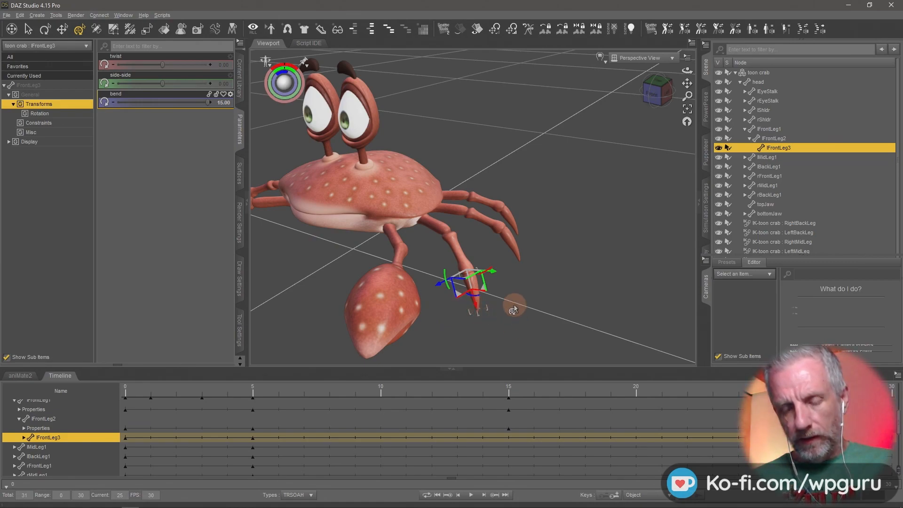
At frame 25, set the second left front leg segment's bend to 0.
mouse_move(574, 302)
middle_mouse_down()
mouse_move(593, 306)
mouse_move(573, 302)
middle_mouse_up()
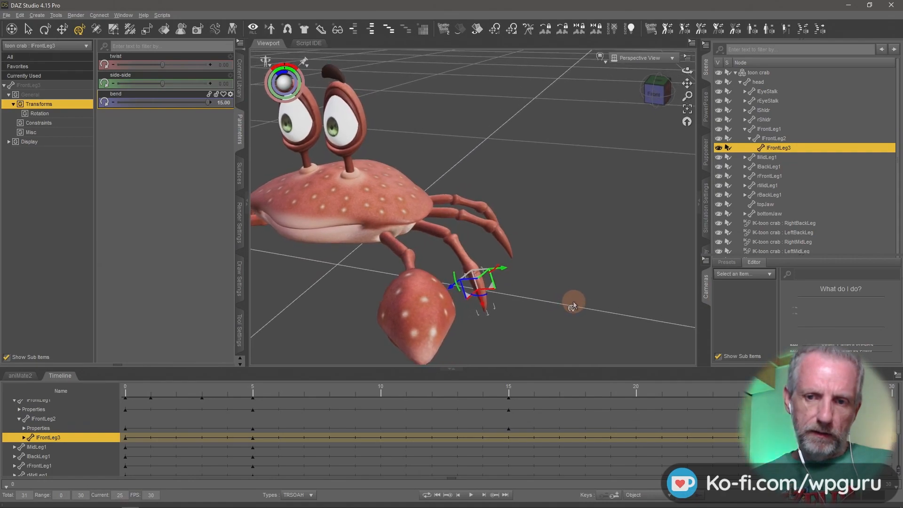
left_click(463, 263)
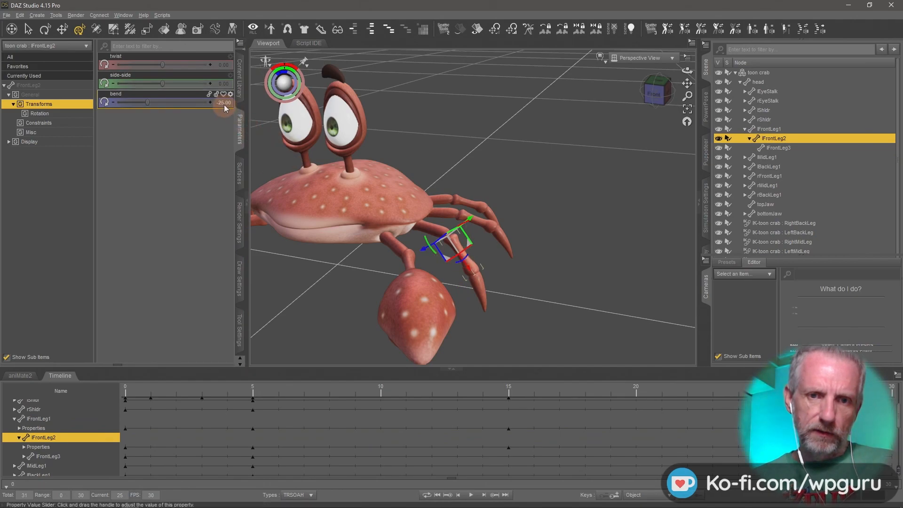
type("0")
key("Return")
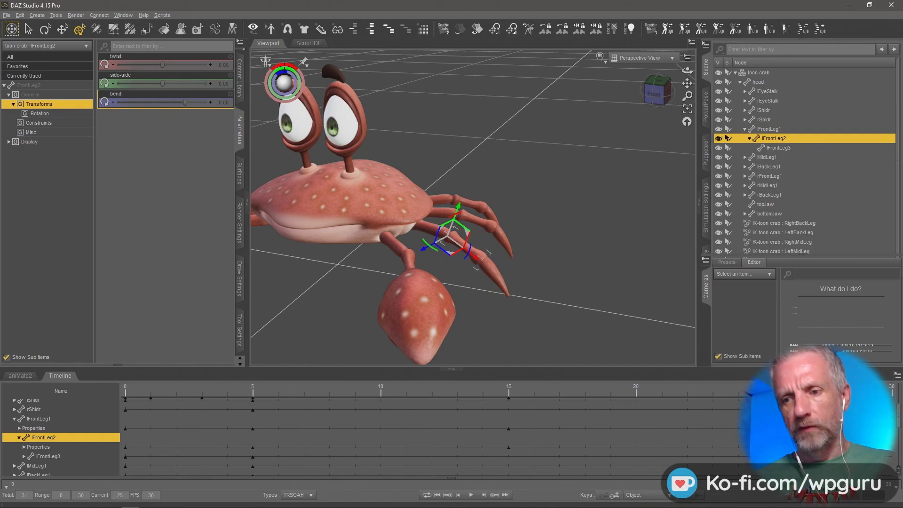
Scrub through the timeline and play back the leg animation, then stop playback.
left_click_drag(763, 390, 642, 464)
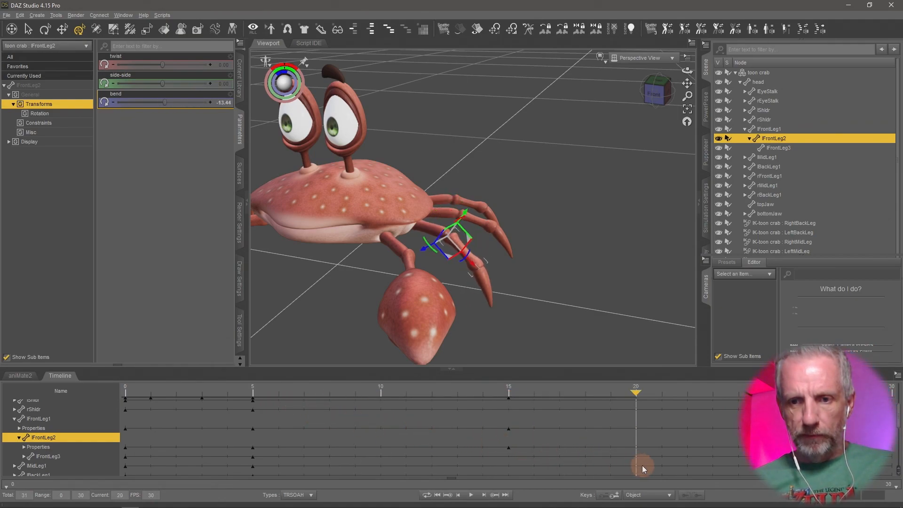
left_click_drag(765, 393, 180, 394)
left_click_drag(332, 436, 371, 443)
left_click(472, 496)
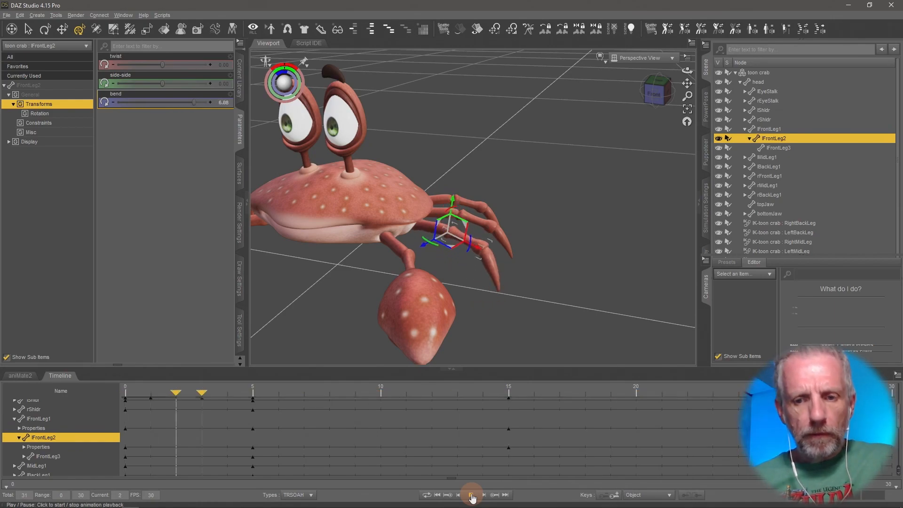
left_click(471, 495)
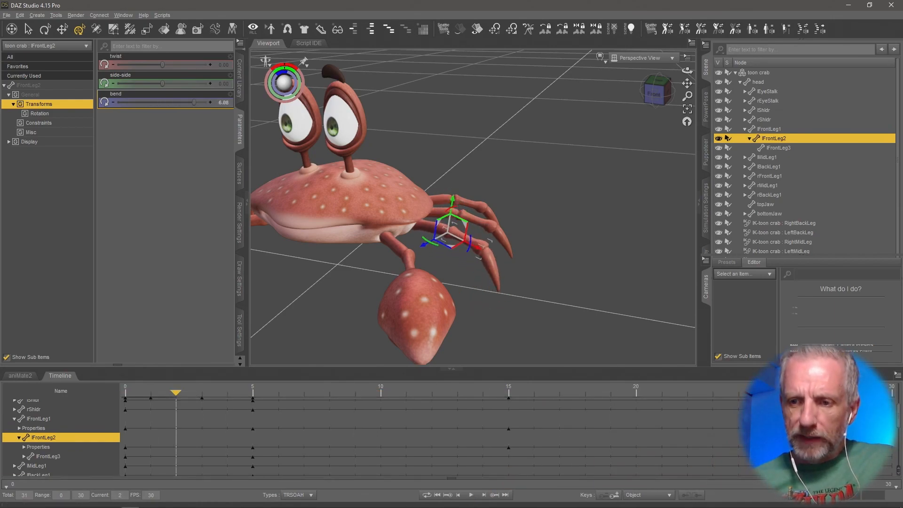
Select the third left front leg segment and, at frame 0, set its bend to 15.
left_click_drag(751, 386, 704, 383)
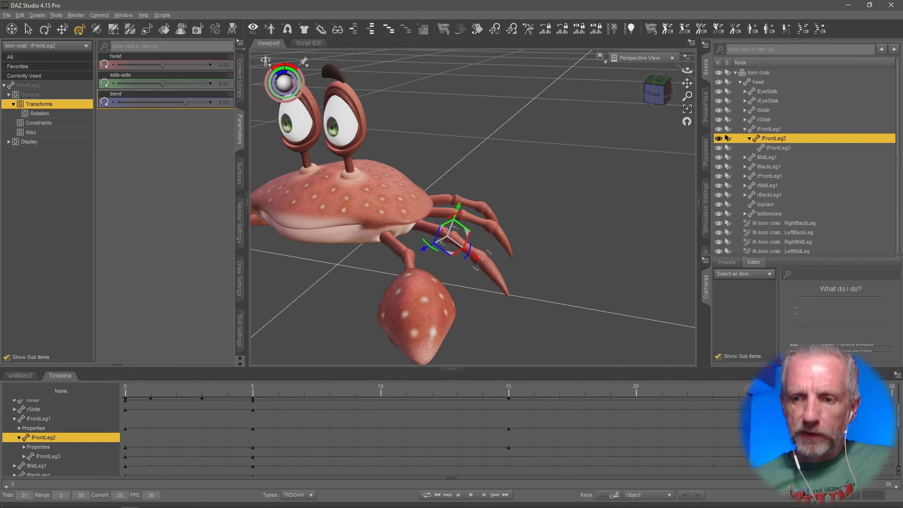
left_click_drag(687, 398, 764, 397)
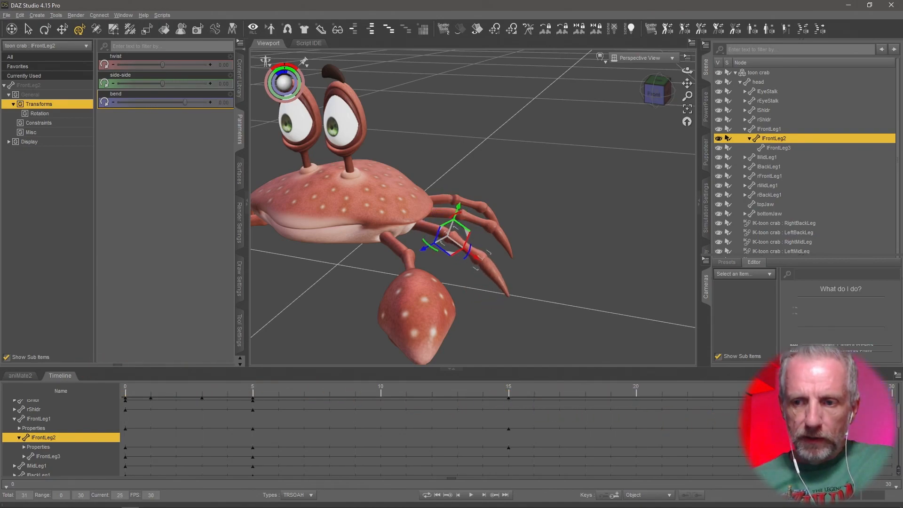
left_click(496, 282)
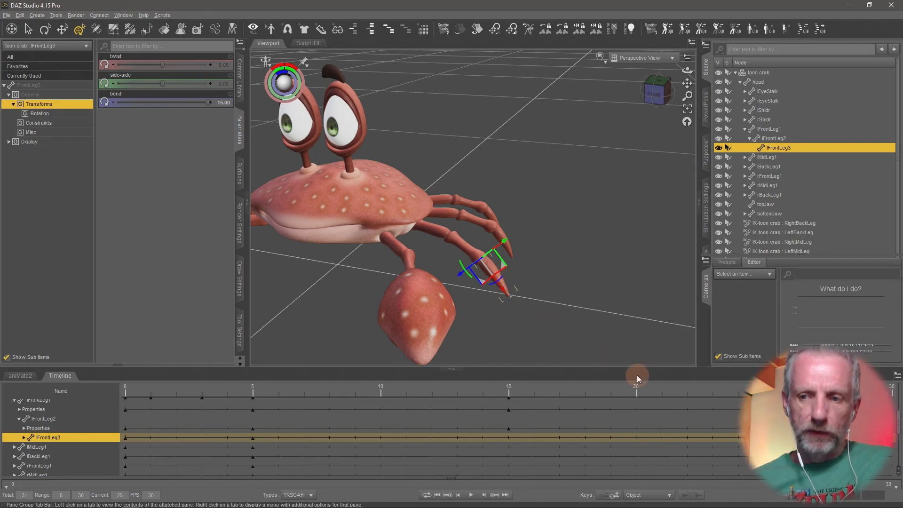
left_click_drag(764, 390, 68, 381)
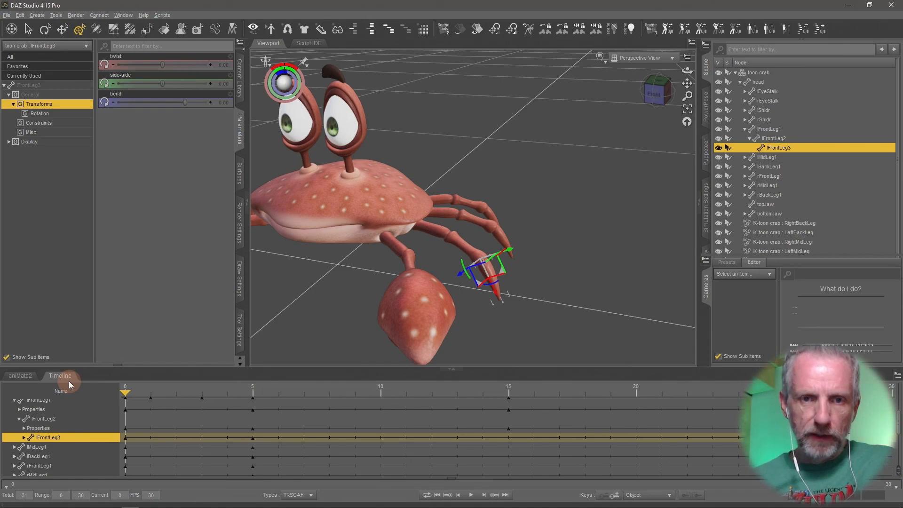
left_click_drag(185, 103, 255, 114)
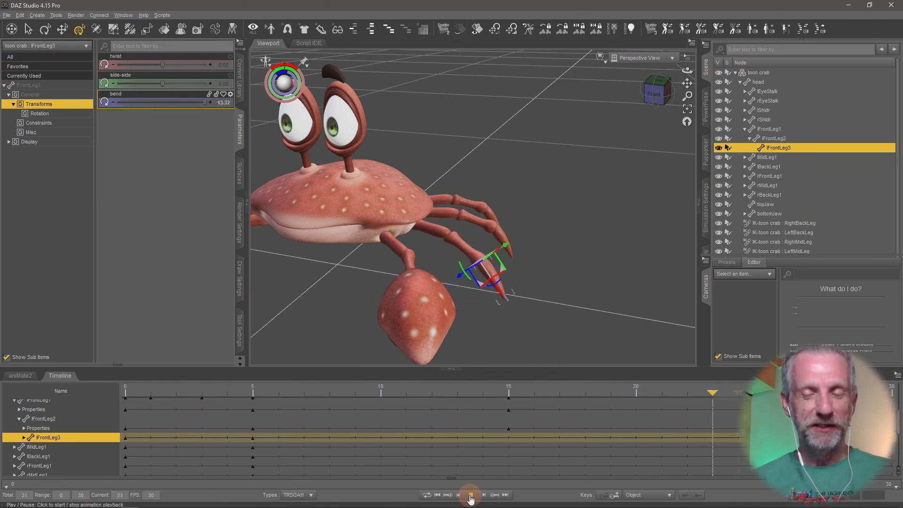
Stop playback and set the animation's total frame count to 26.
left_click(470, 496)
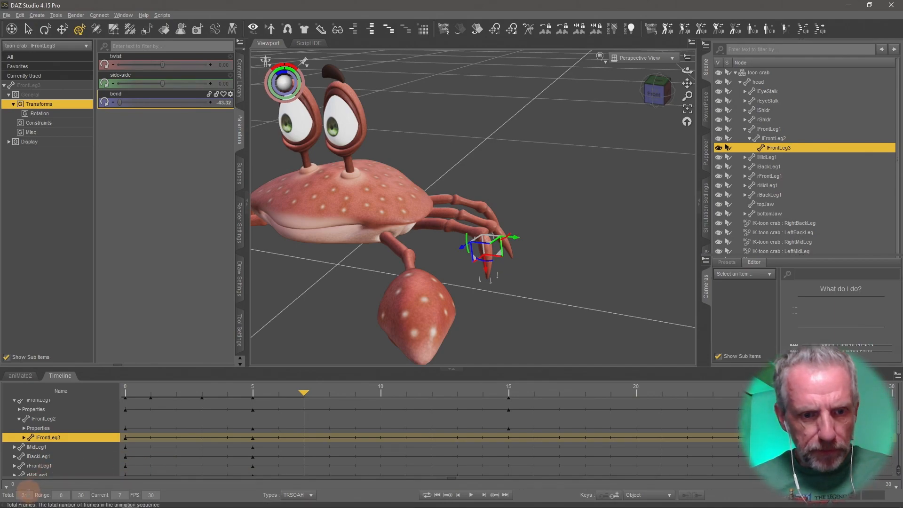
double_click(24, 495)
type("26")
key("Return")
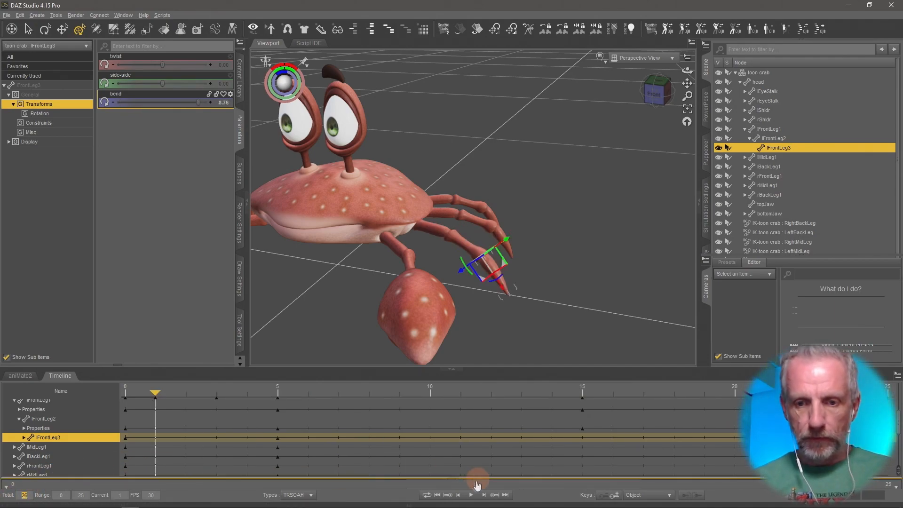
Play back the 26-frame leg animation and stop it.
left_click(470, 495)
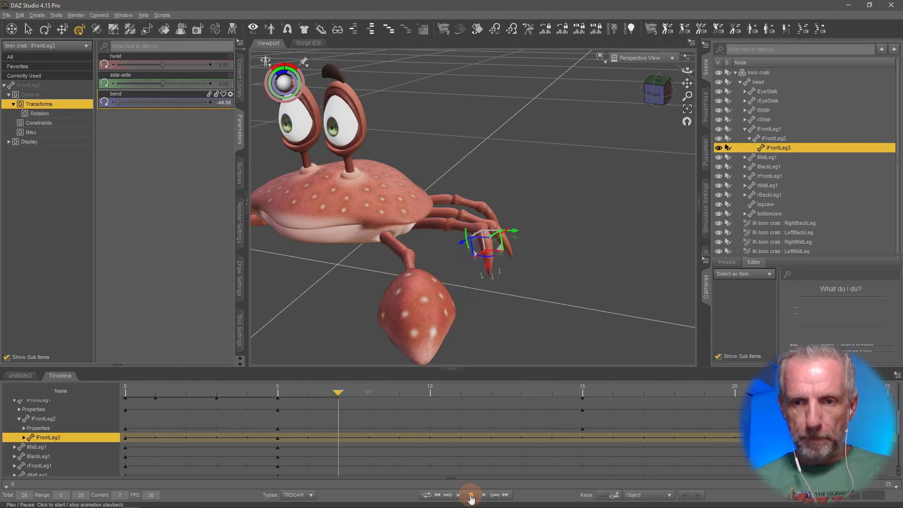
left_click(28, 29)
left_click(120, 190)
left_click(445, 413)
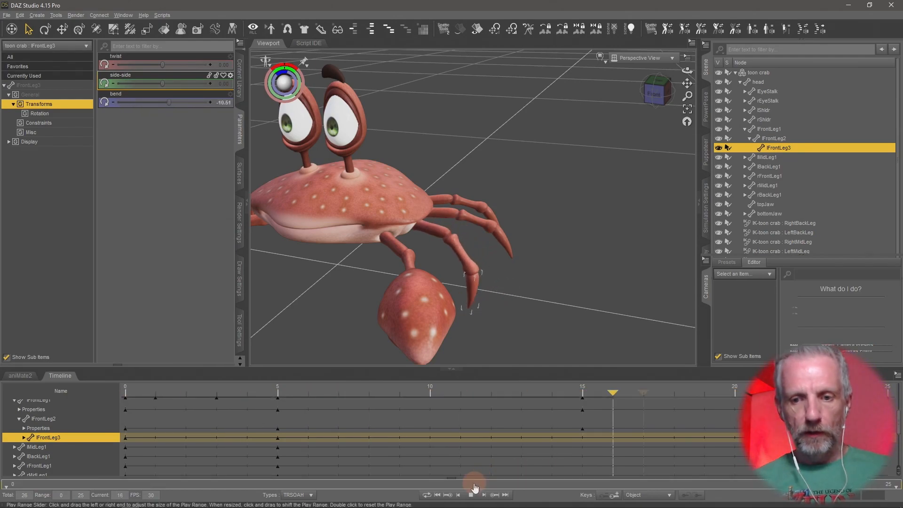
left_click(471, 494)
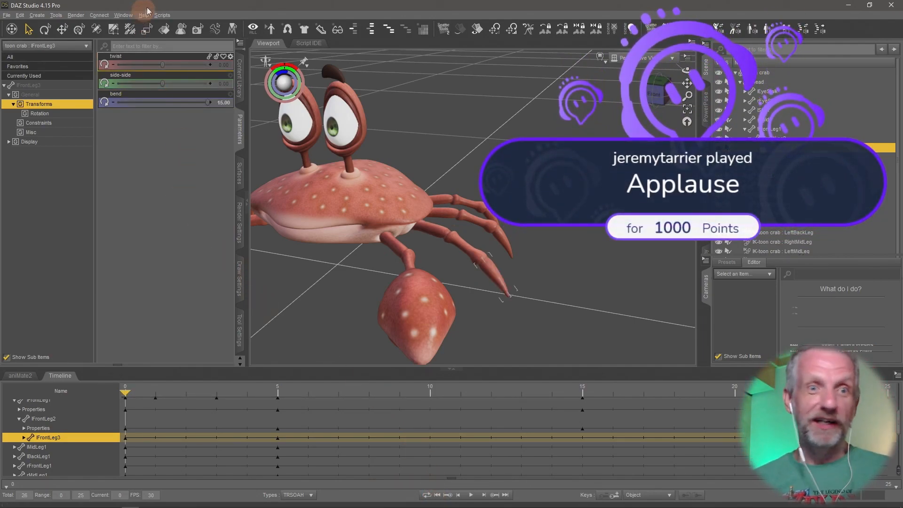
Save the scene as Crab Walk v1.duf in the DAZ Projects Crab Walk folder, replacing the existing file.
left_click(6, 15)
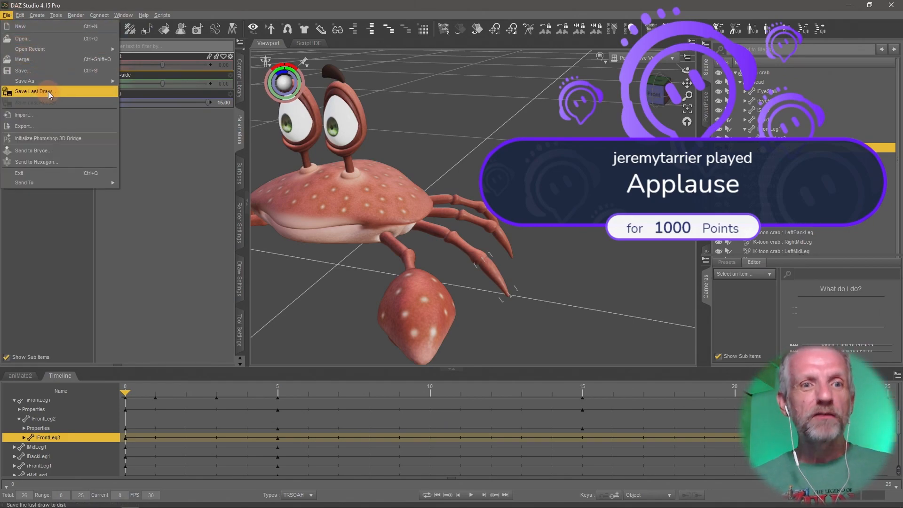
mouse_move(63, 83)
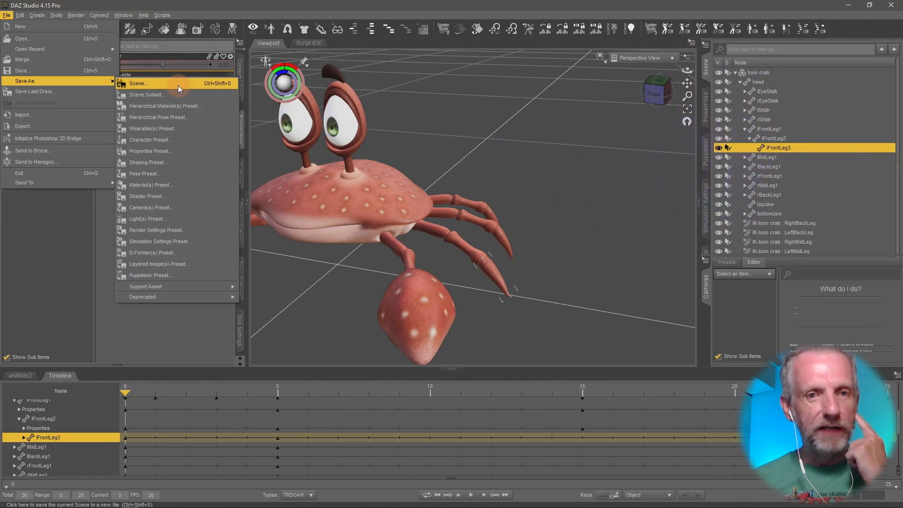
left_click(178, 85)
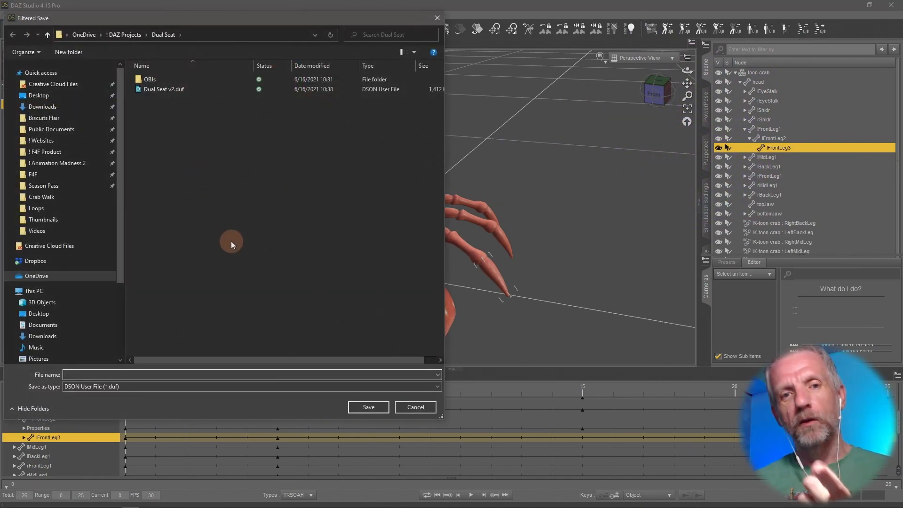
left_click(131, 35)
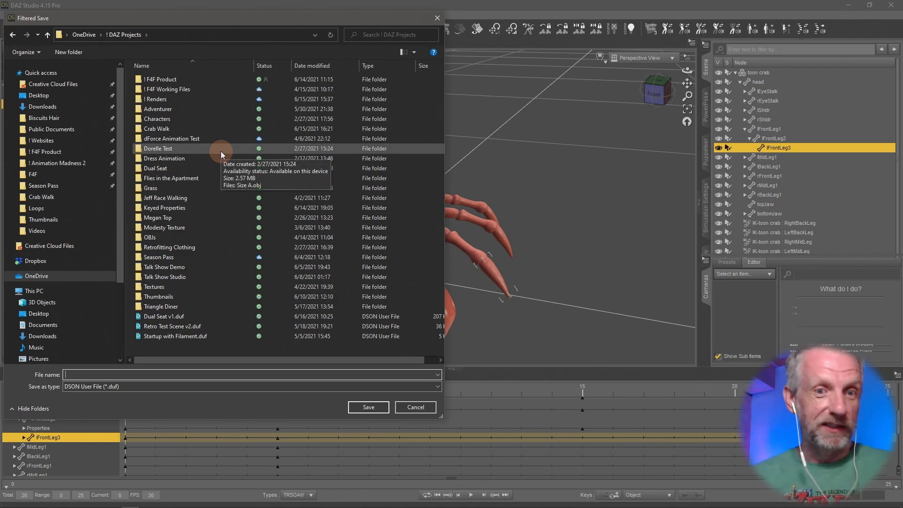
double_click(206, 129)
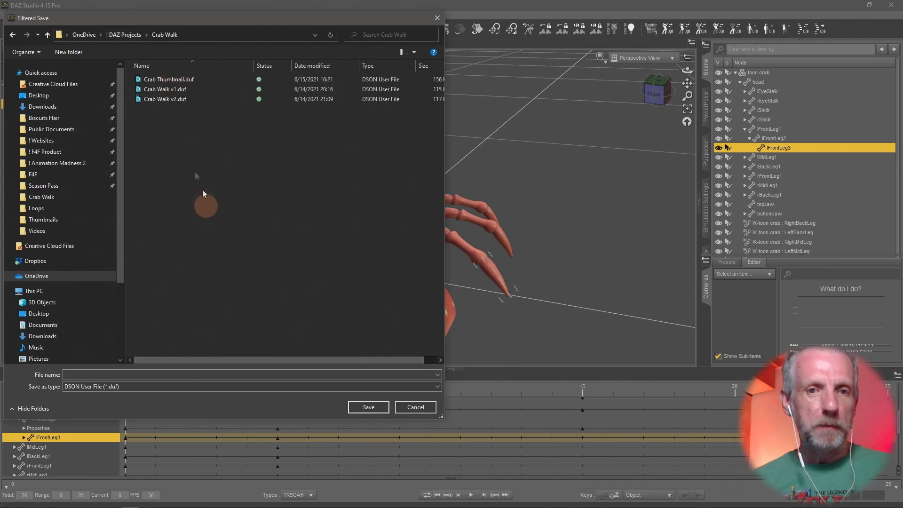
left_click(174, 90)
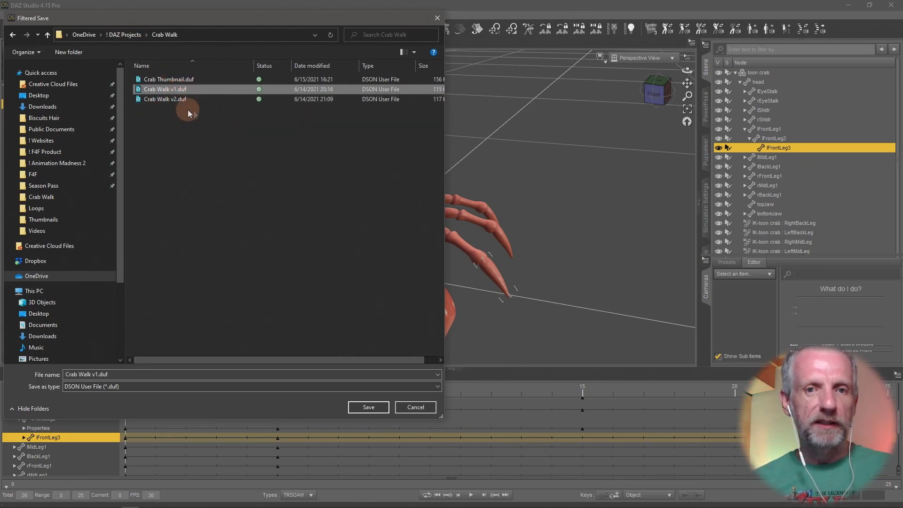
left_click(376, 409)
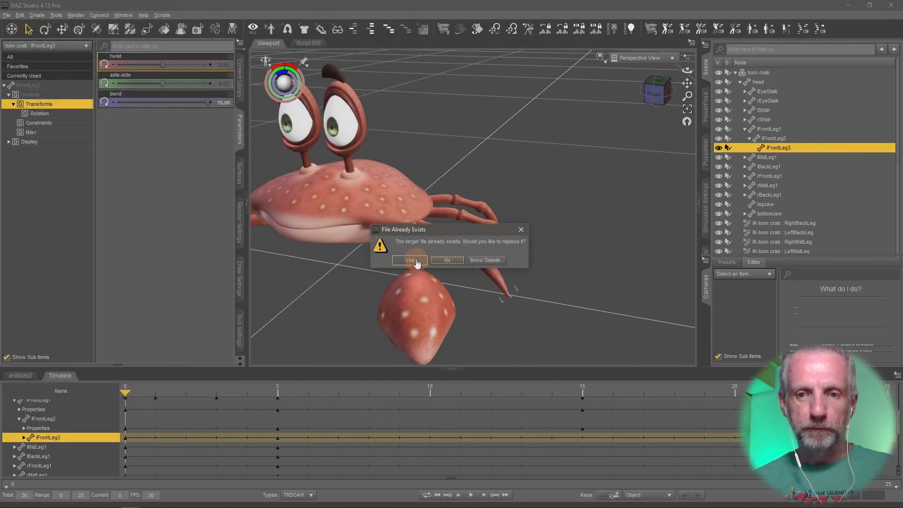
left_click(410, 260)
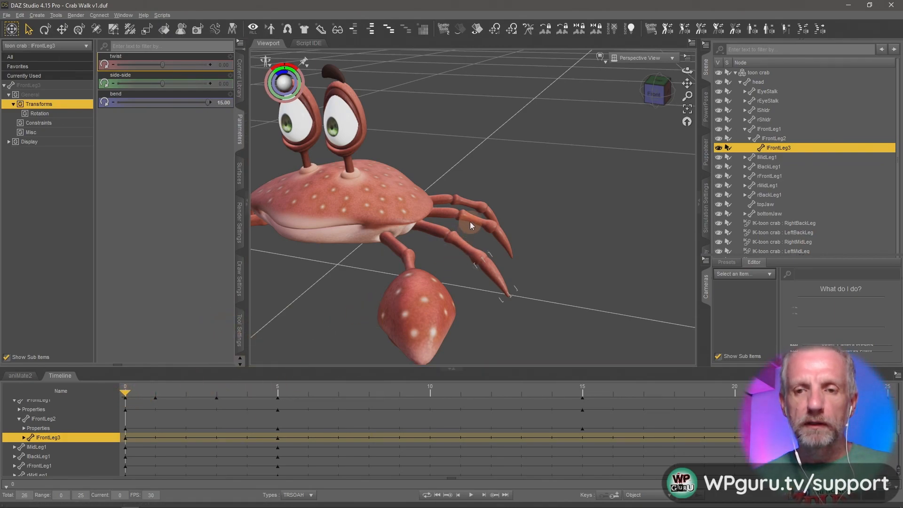
Add a sub-track to the toon crab in the aniMate2 pane.
left_click_drag(470, 222, 131, 325, "ctrl+alt")
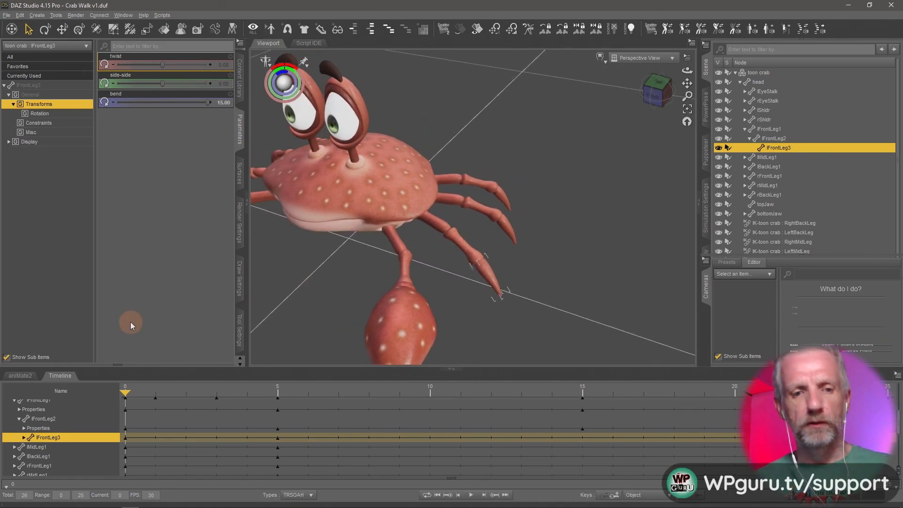
left_click(27, 378)
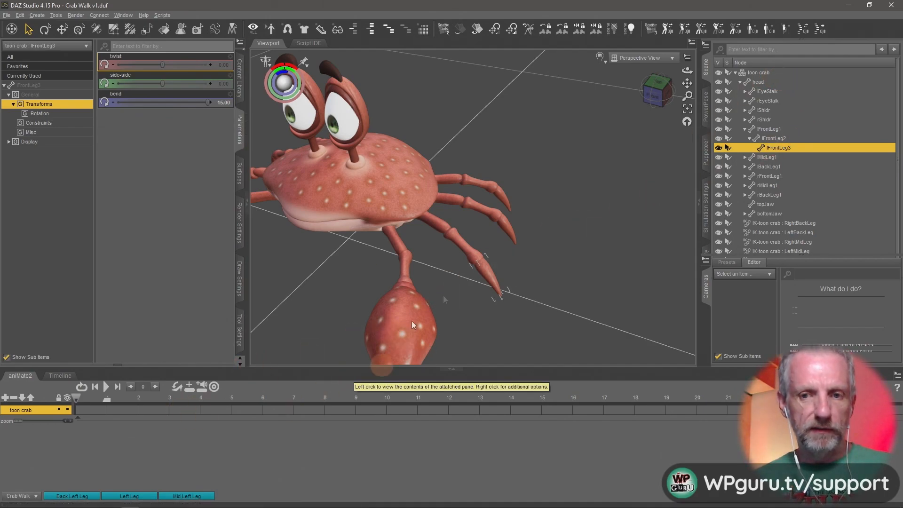
left_click(59, 376)
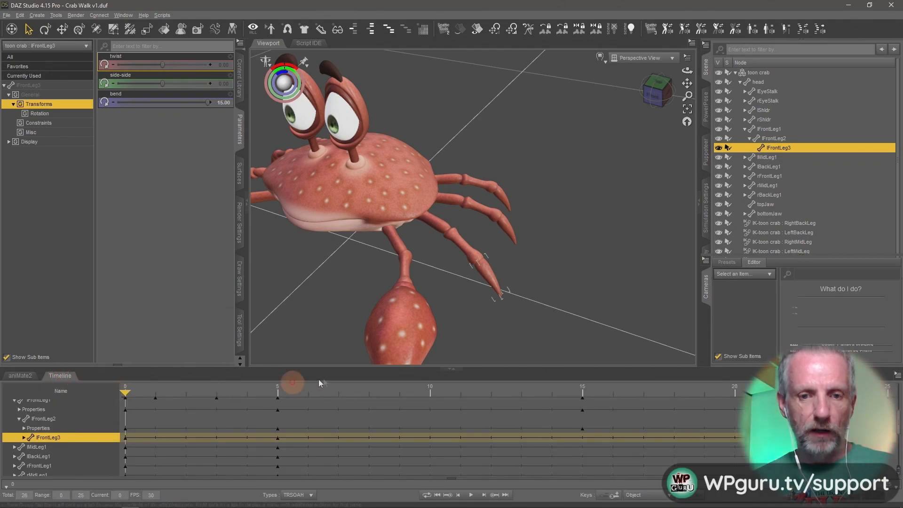
left_click(19, 376)
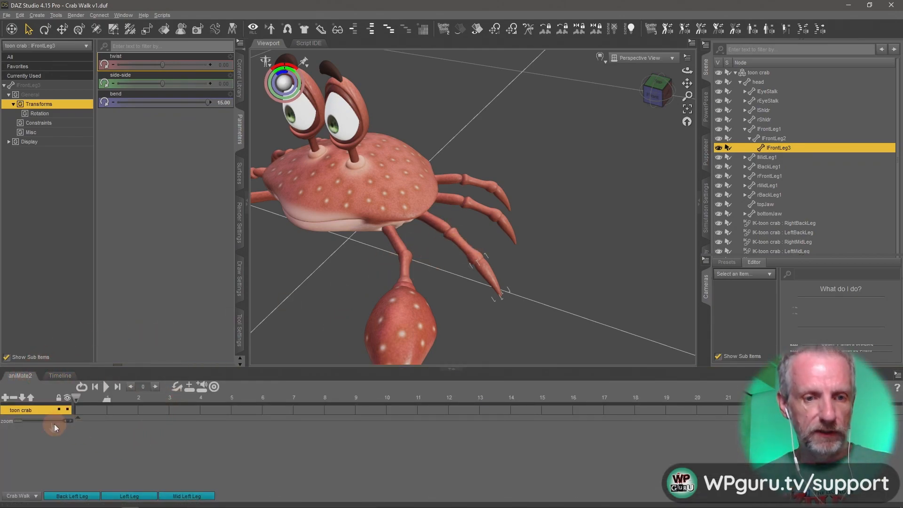
left_click(5, 398)
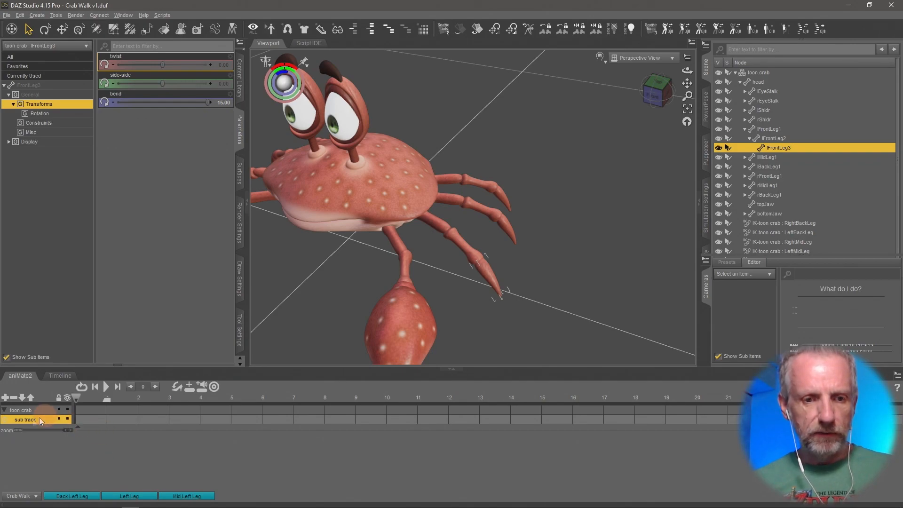
Name the sub-track Left Front Leg and exclude the head, shoulder, forearm and hand parts from its part list.
double_click(22, 422)
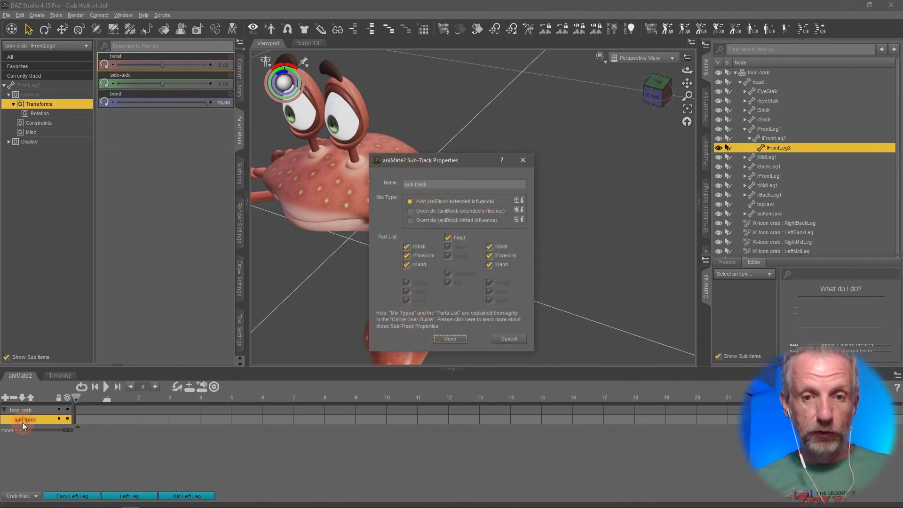
triple_click(444, 183)
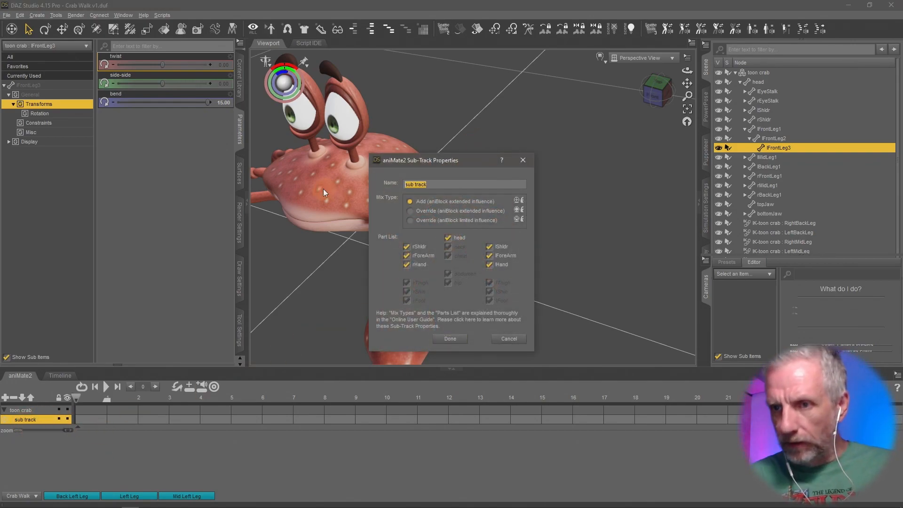
type("Left Front Leg")
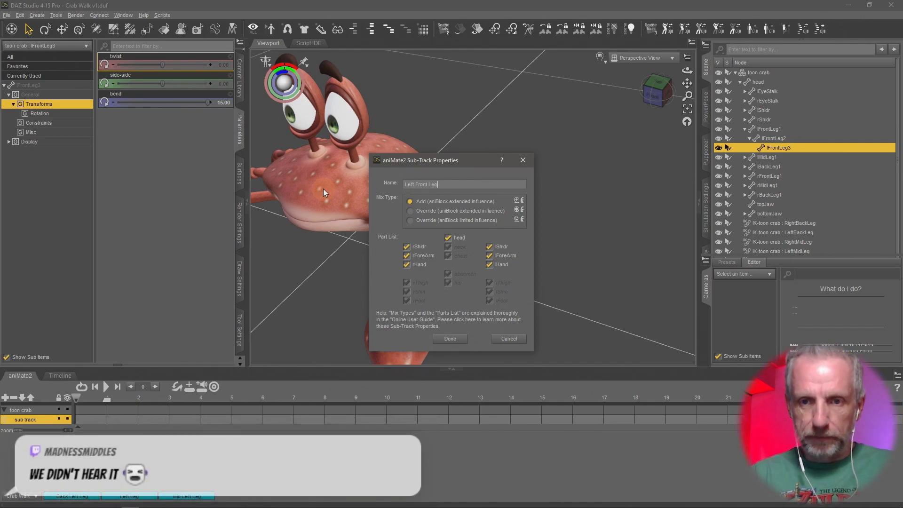
left_click(448, 239)
left_click(407, 247)
left_click(406, 265)
left_click(489, 257)
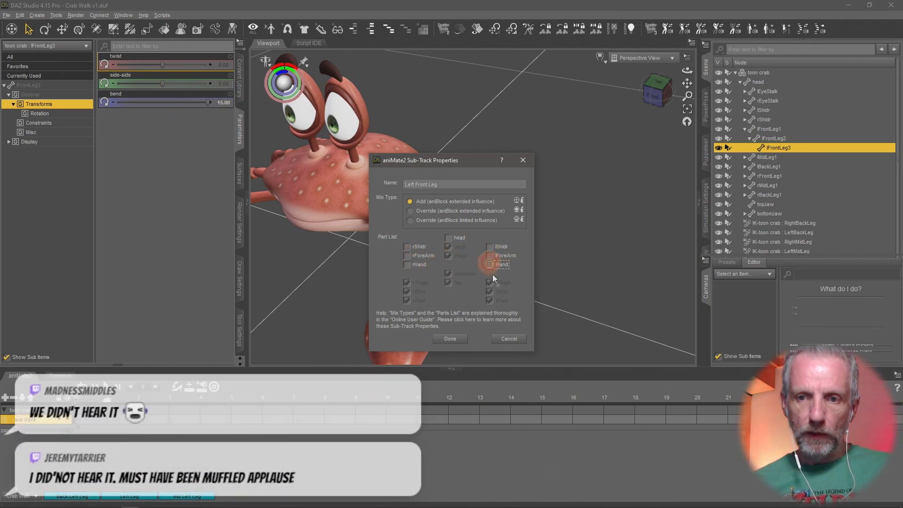
left_click(445, 343)
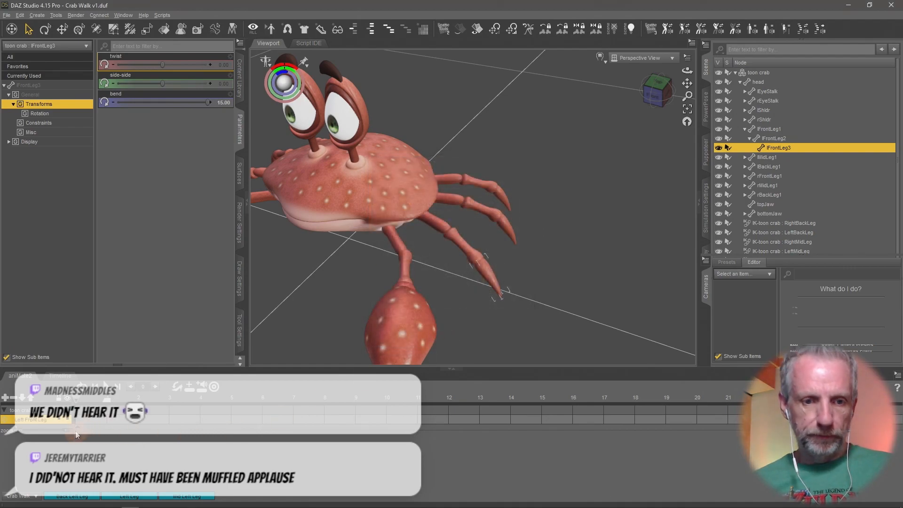
Create an aniBlock from Studio keyframes on the Left Front Leg sub-track with Translation and Rotation included.
right_click(109, 442)
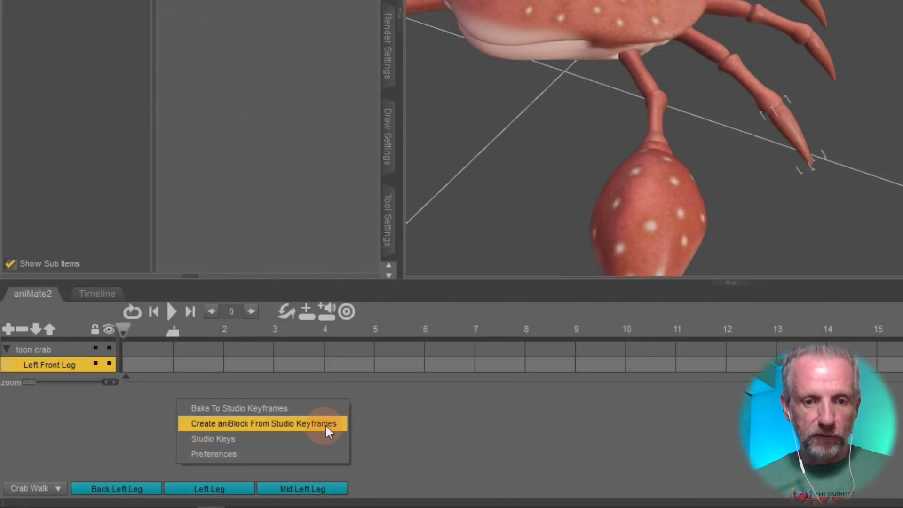
left_click(326, 424)
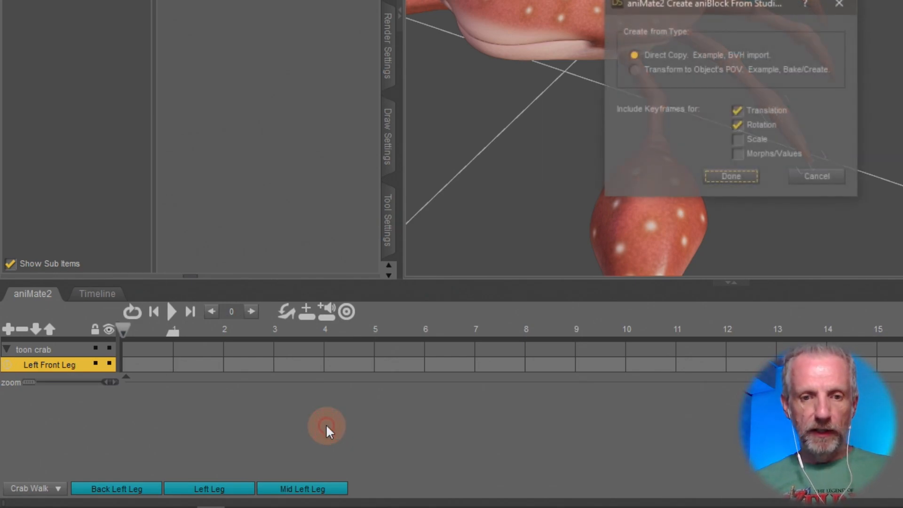
left_click_drag(728, 4, 322, 188)
left_click(342, 363)
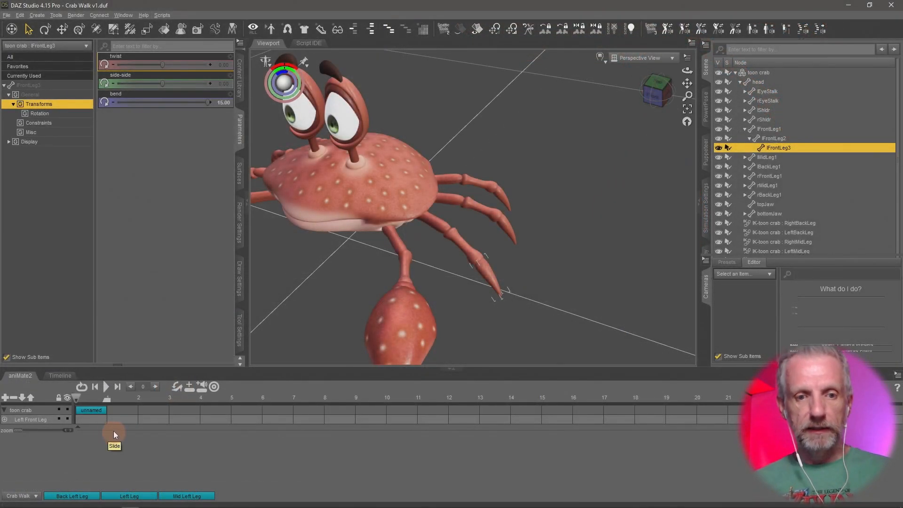
Play back the animation from the Timeline, then return to the aniMate2 pane to review the aniBlock.
left_click(61, 375)
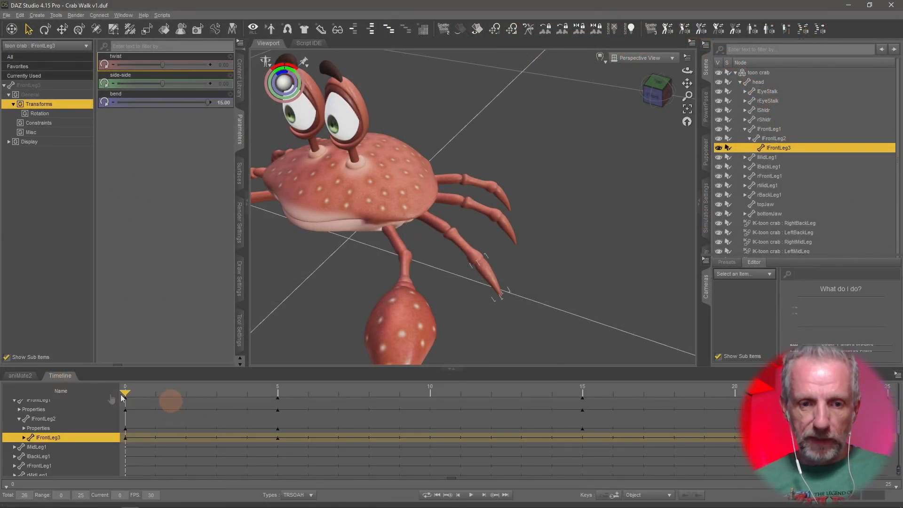
mouse_move(129, 392)
left_mouse_down()
mouse_move(157, 397)
mouse_move(89, 395)
mouse_move(259, 401)
mouse_move(124, 402)
left_mouse_up()
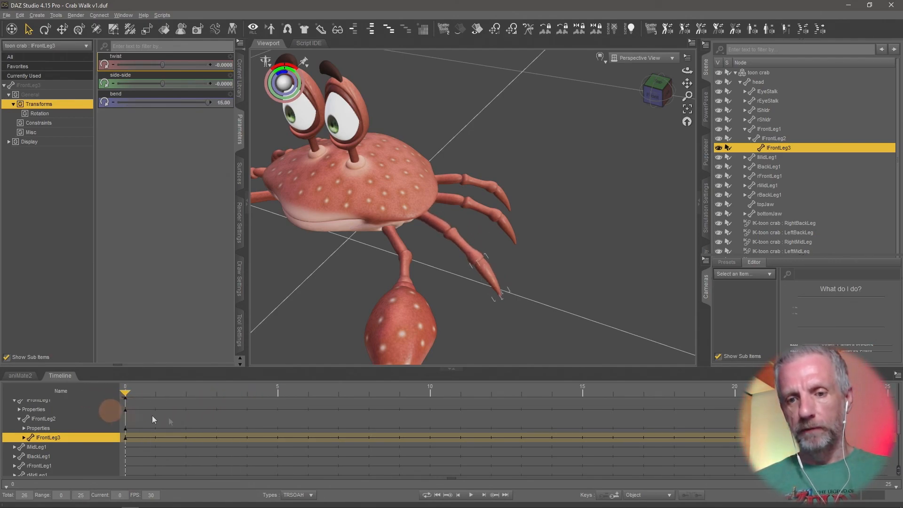
left_click(471, 494)
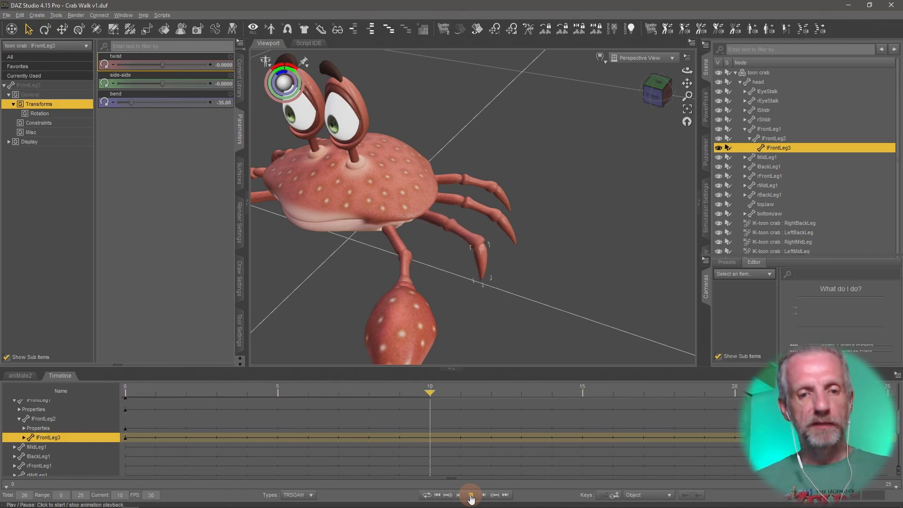
left_click(20, 376)
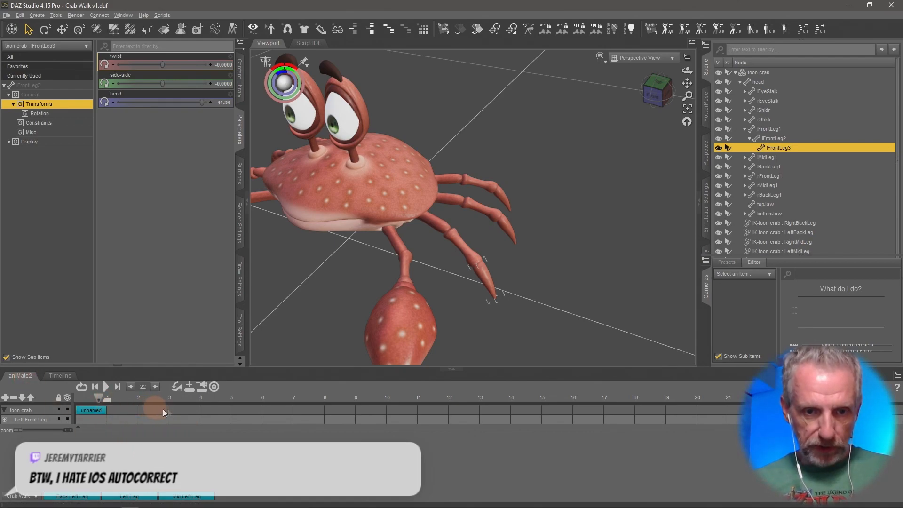
Rename the aniBlock on the toon crab track to Left Front Leg.
scroll(133, 417, "up", 5)
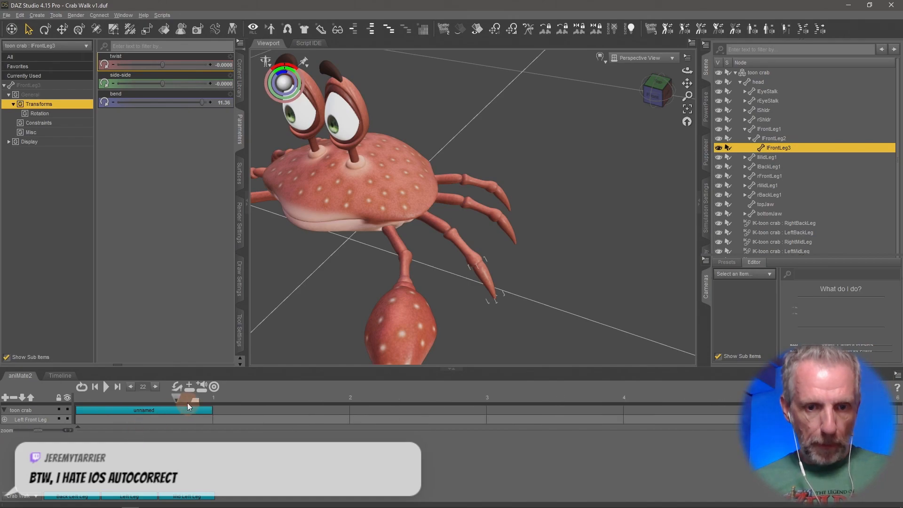
left_click_drag(180, 397, 55, 411)
left_click(118, 413)
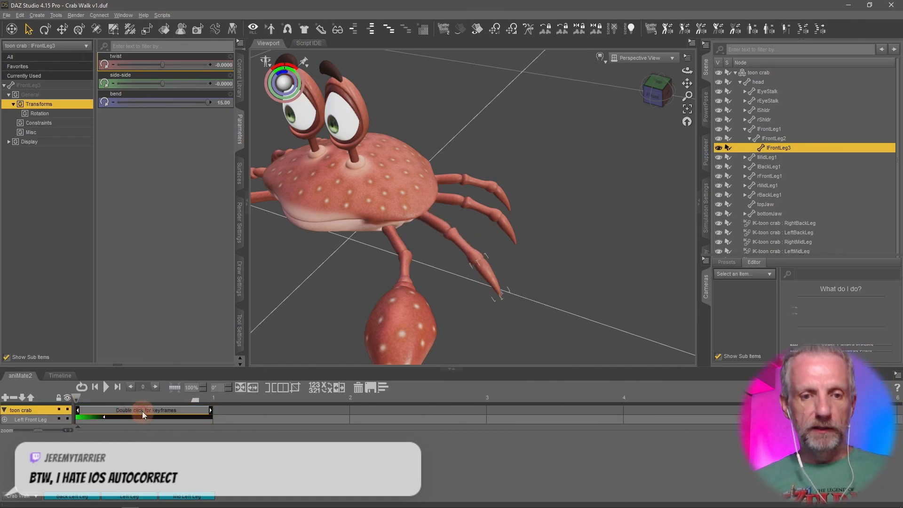
right_click(142, 411)
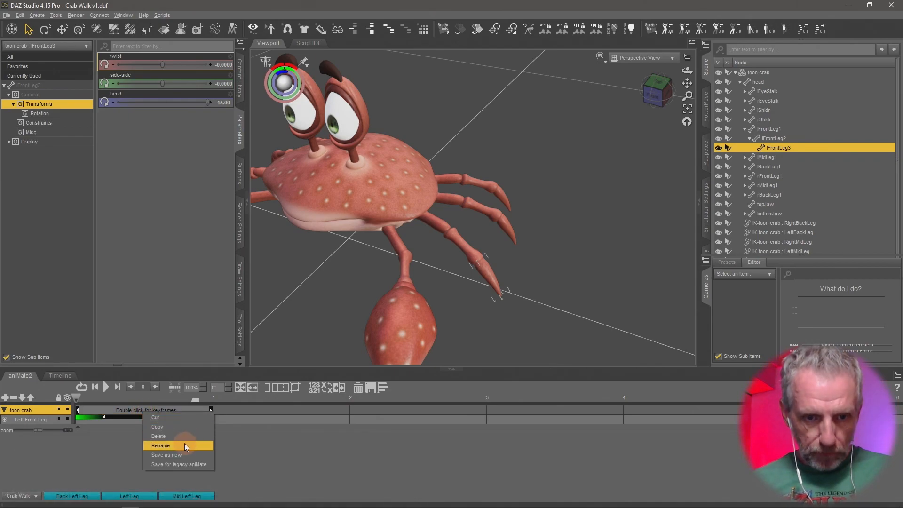
left_click(184, 445)
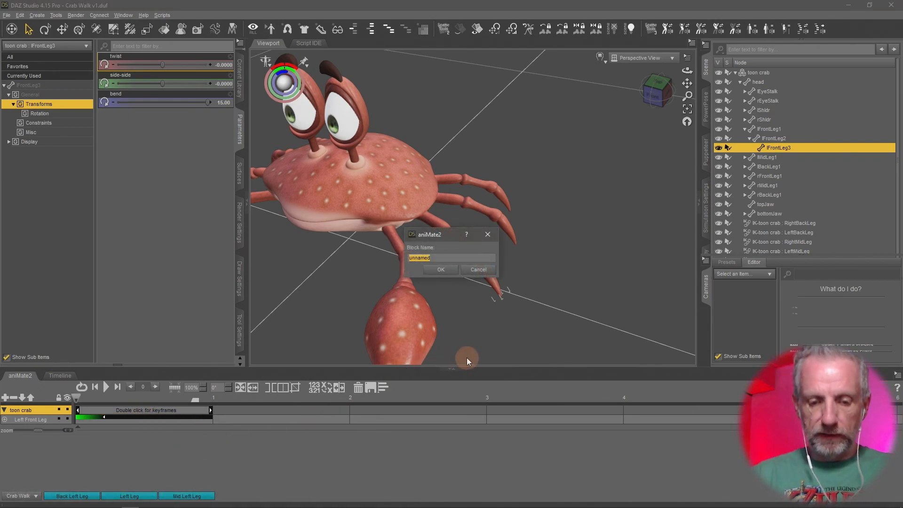
type("F")
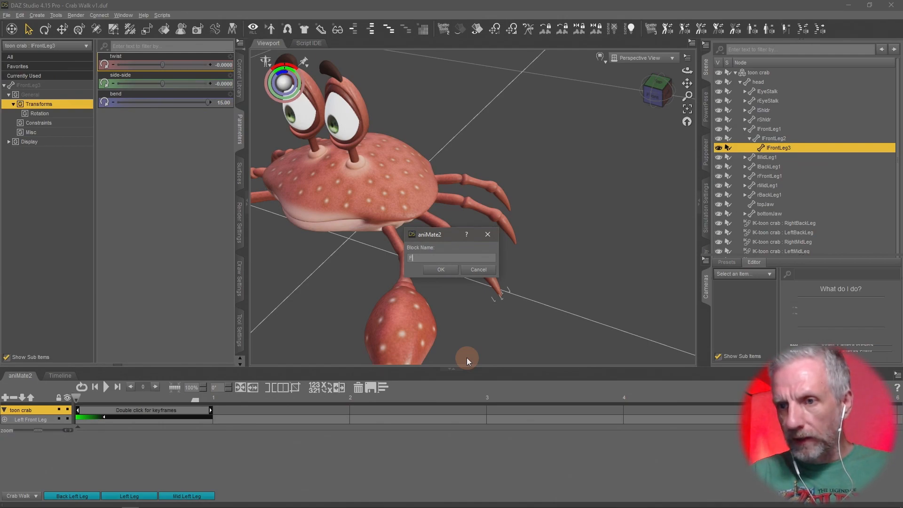
key("BackSpace")
type("Left ")
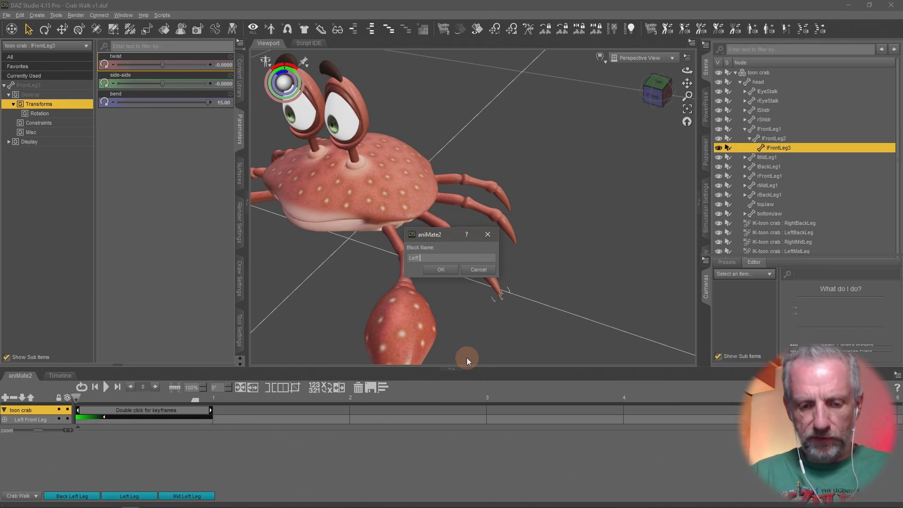
type("Front Leg")
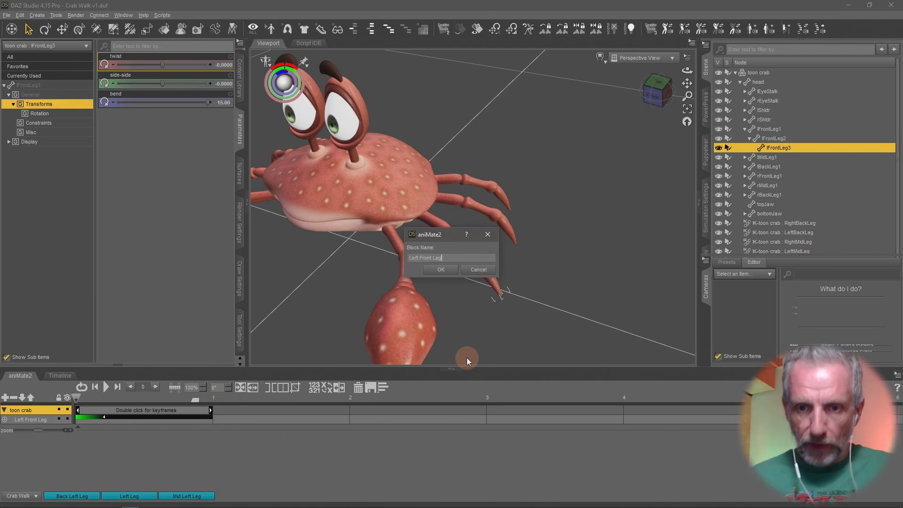
left_click(440, 269)
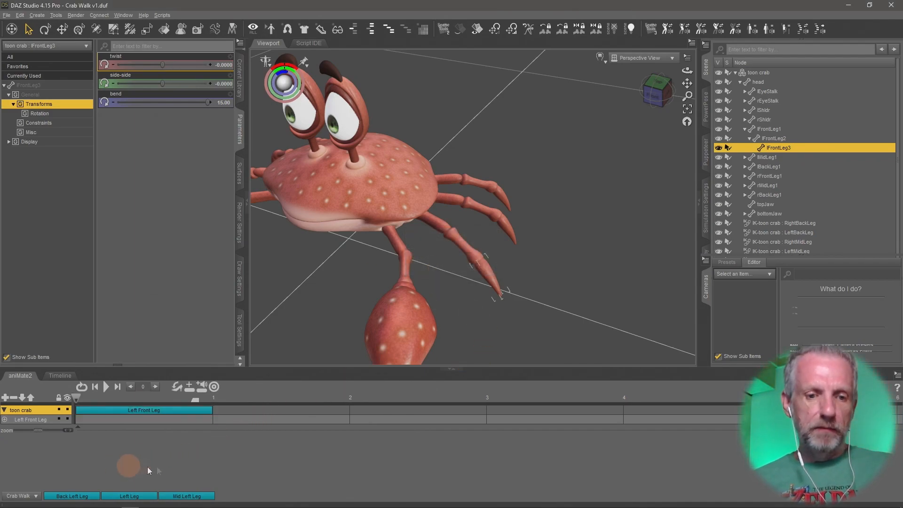
Open the aniBlock library folder list and select the Crab Walk folder.
left_click(30, 496)
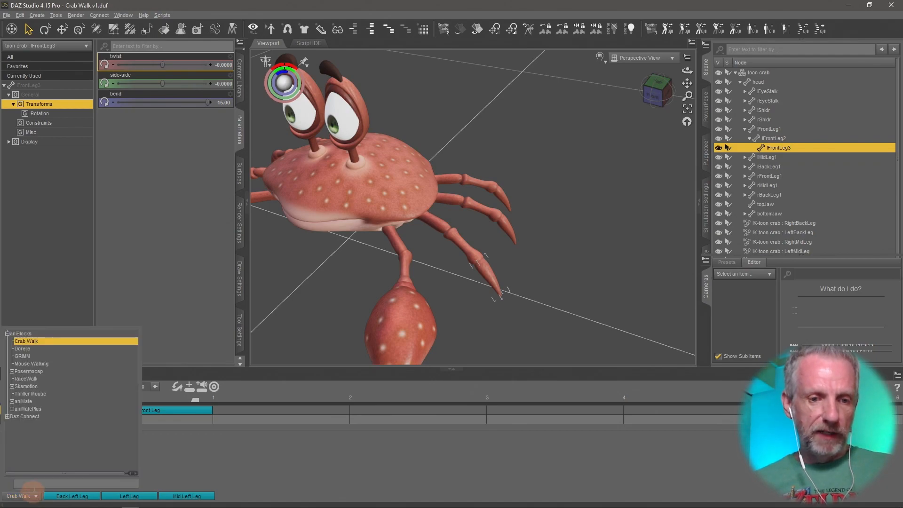
left_click(35, 494)
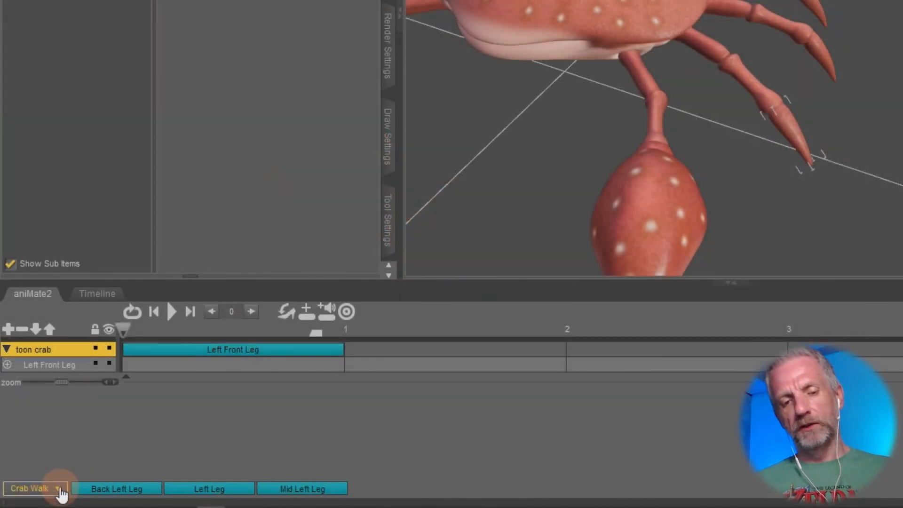
left_click(60, 489)
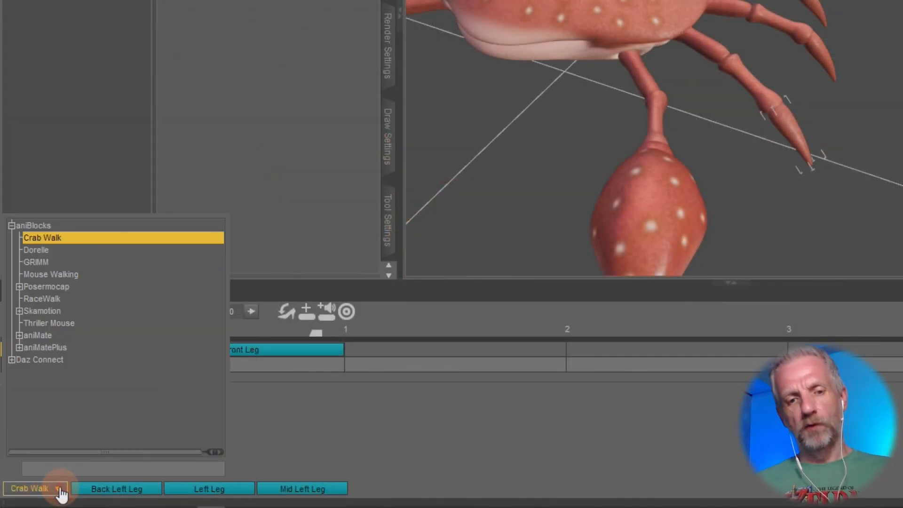
left_click(59, 241)
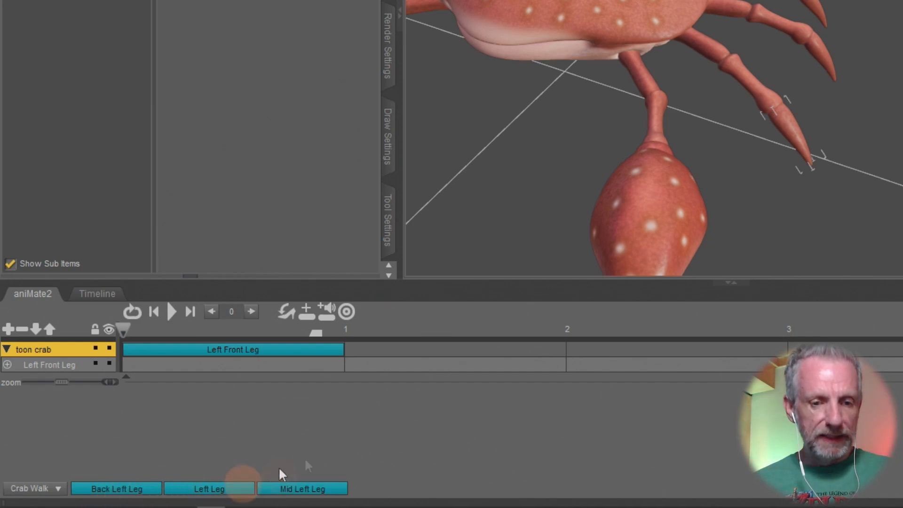
Switch to File Explorer, delete all files in My DAZ 3D Library's aniBlocks Crab Walk folder, and close the window.
key("alt+Tab")
key("alt+Tab")
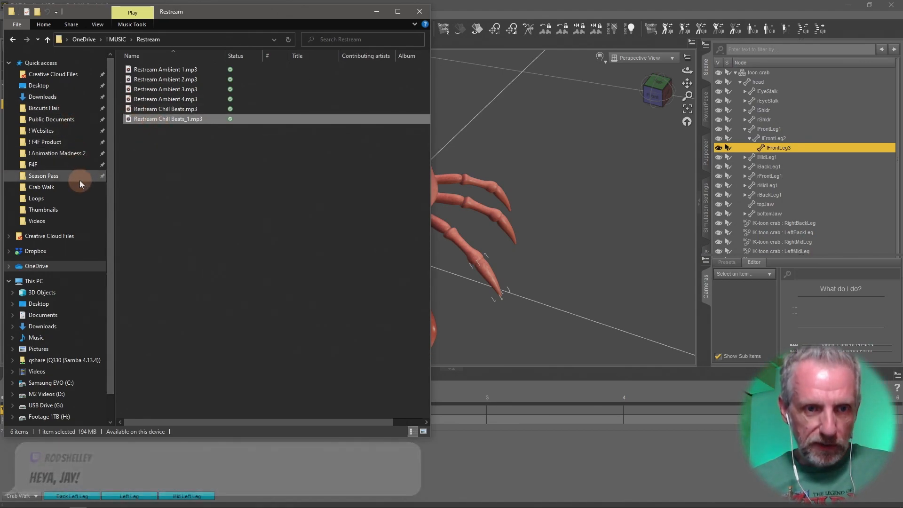
left_click(71, 121)
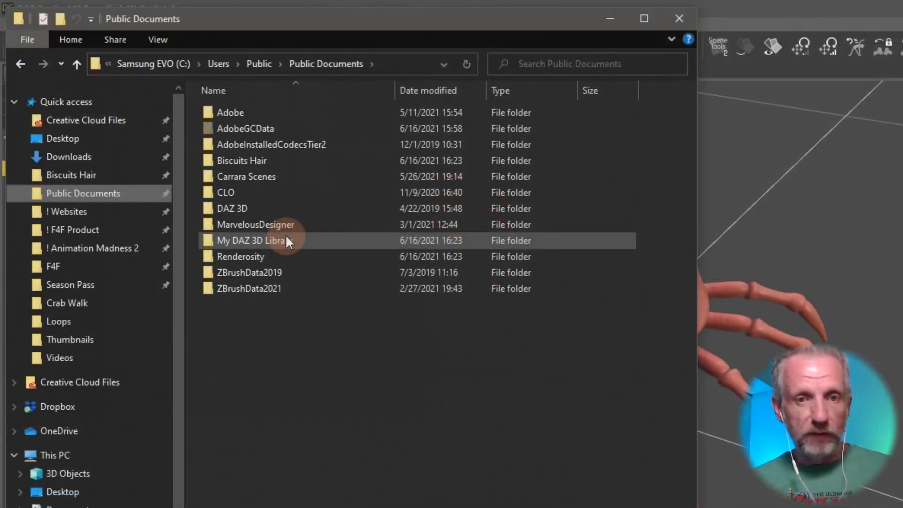
left_click(286, 240)
double_click(286, 239)
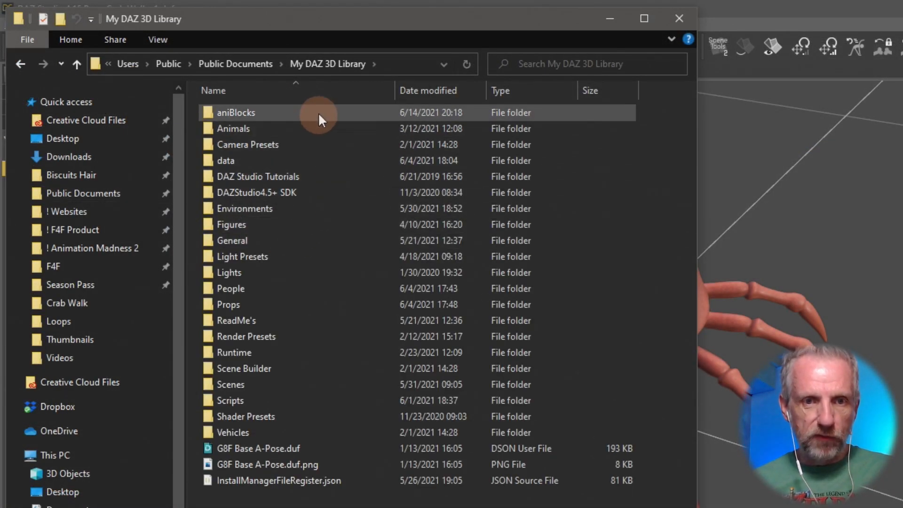
double_click(271, 111)
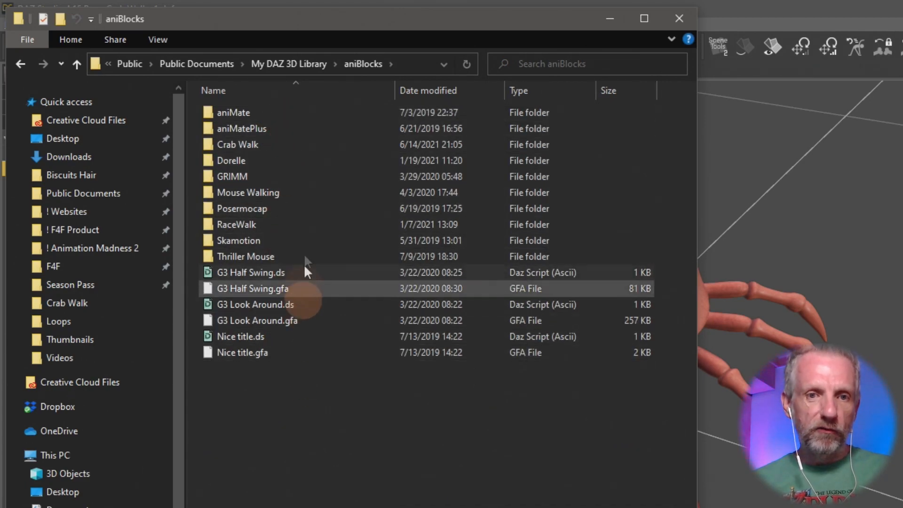
double_click(269, 145)
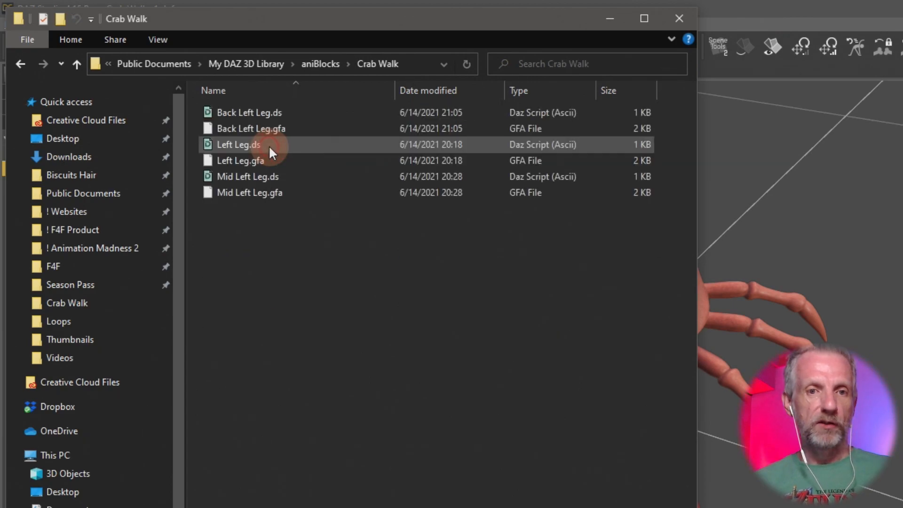
left_click_drag(299, 246, 255, 108)
key("Delete")
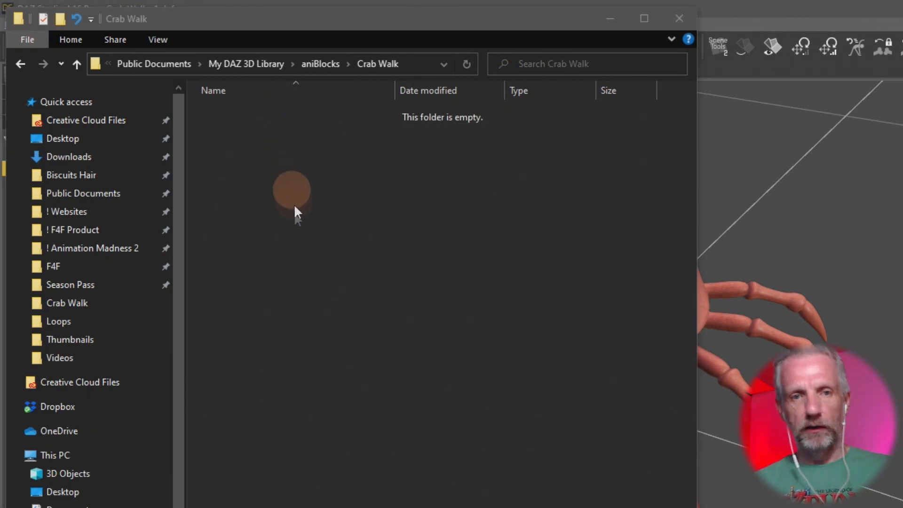
left_click(77, 63)
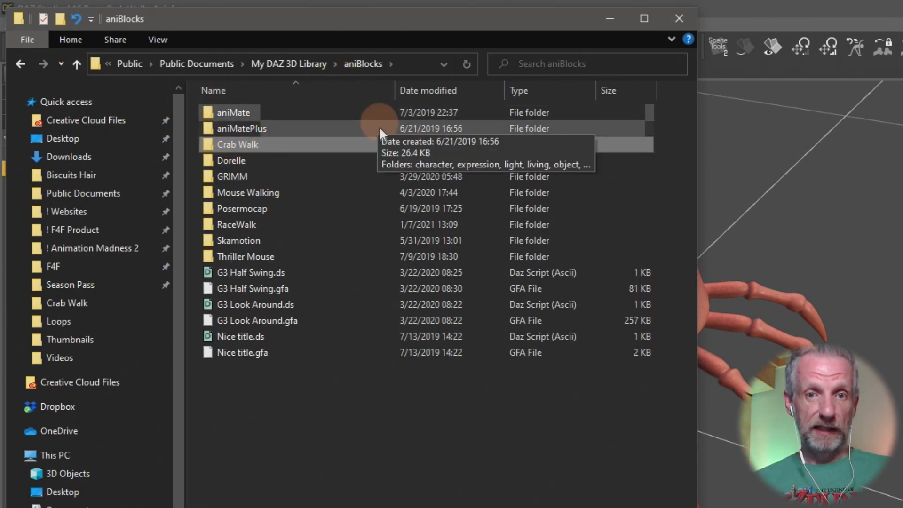
left_click(679, 18)
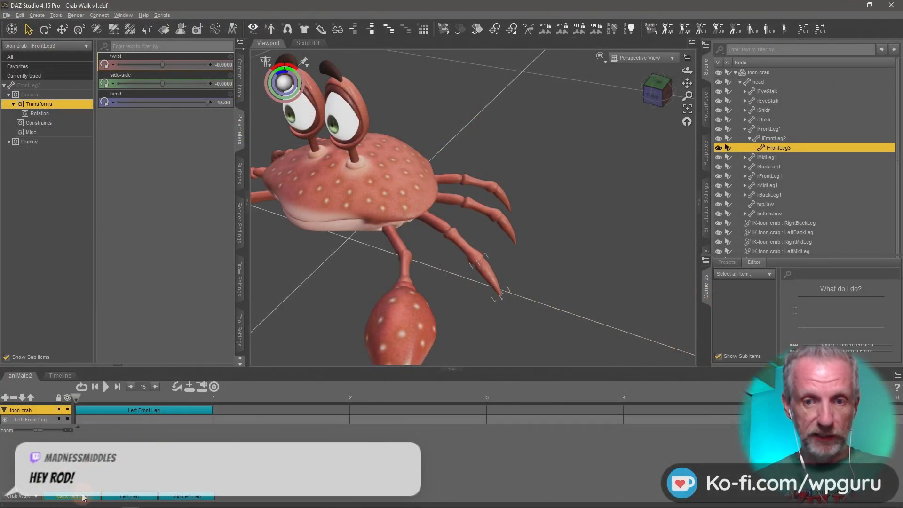
Refresh the aniBlock library by switching to the Dorelle folder and back to Crab Walk.
left_click(137, 497)
left_click(27, 498)
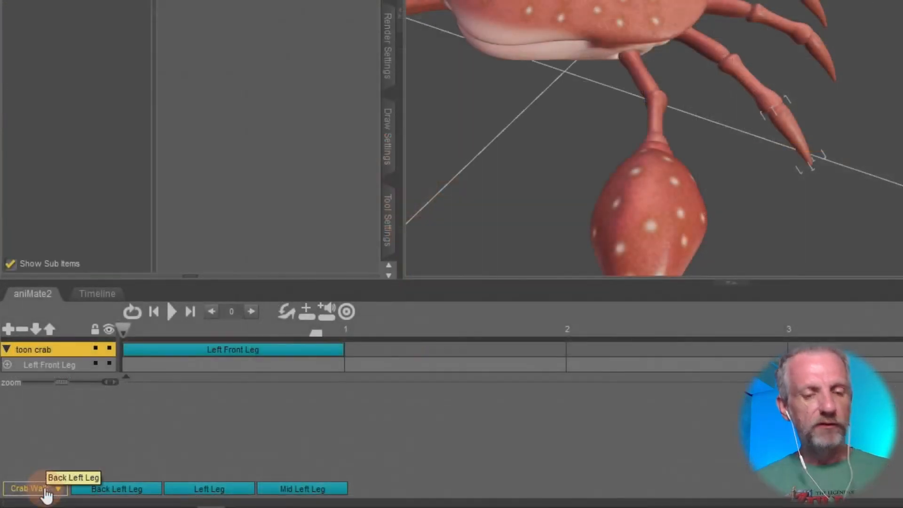
left_click(29, 497)
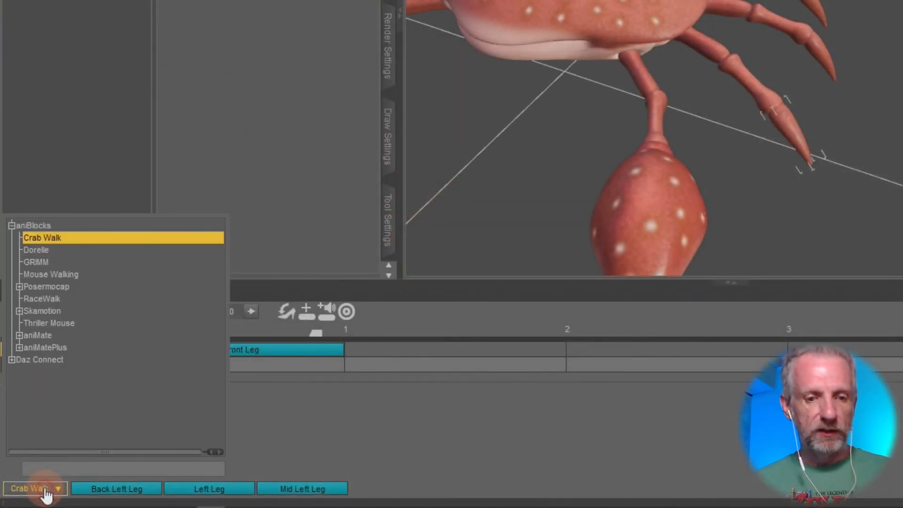
left_click(69, 253)
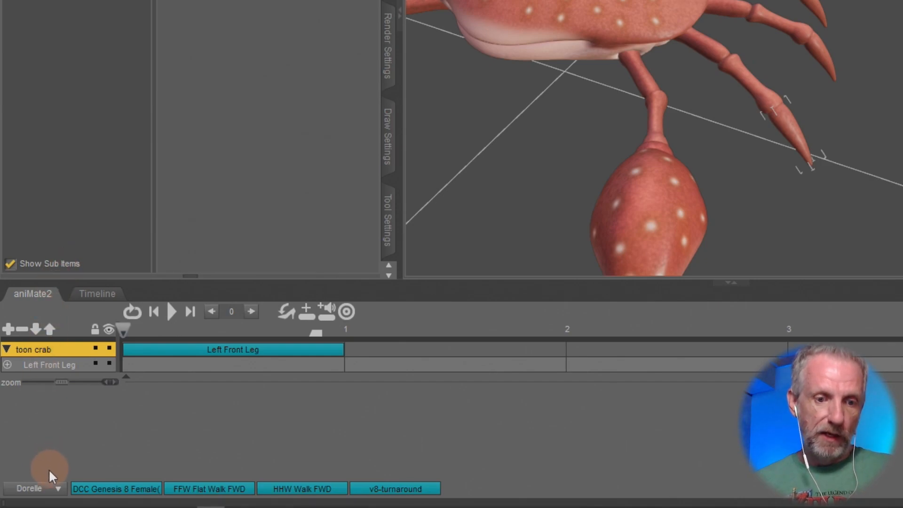
left_click(60, 488)
left_click(69, 238)
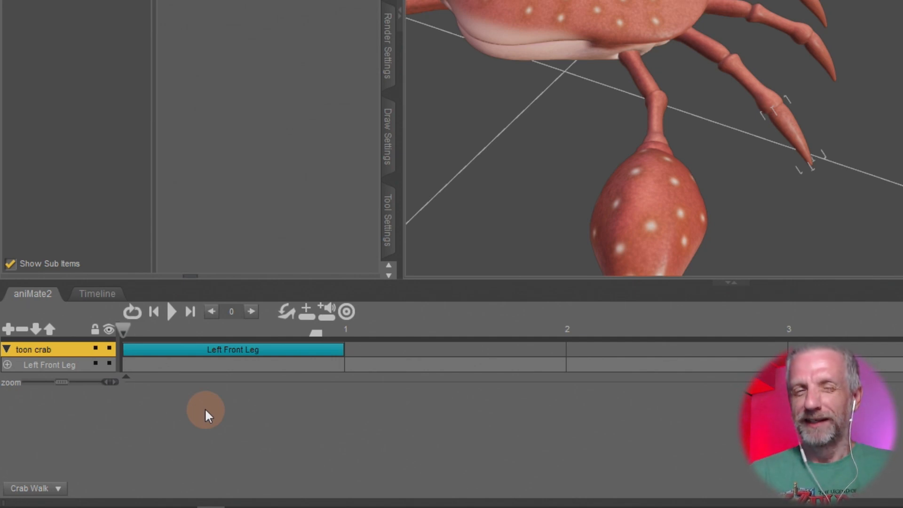
Save the Left Front Leg aniBlock as new as Left Front Leg.gfa in the aniBlocks Crab Walk folder.
left_click(251, 350)
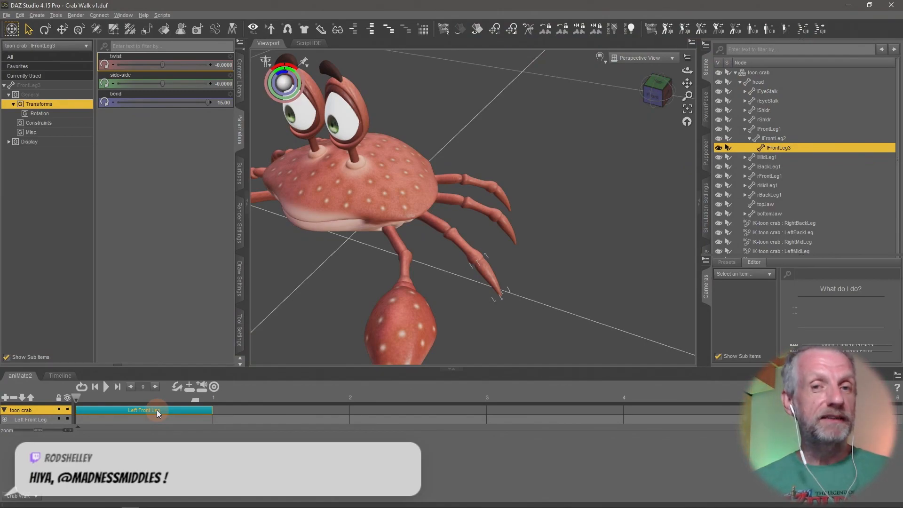
right_click(157, 410)
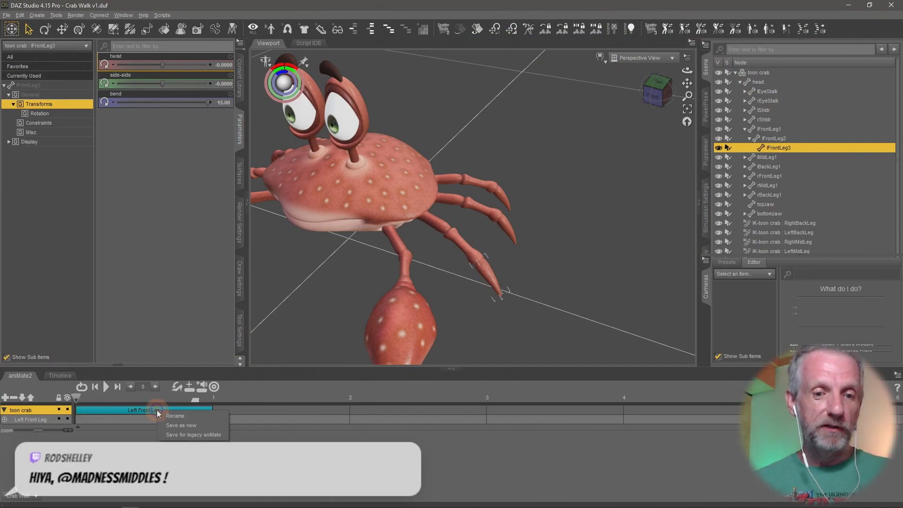
left_click(208, 425)
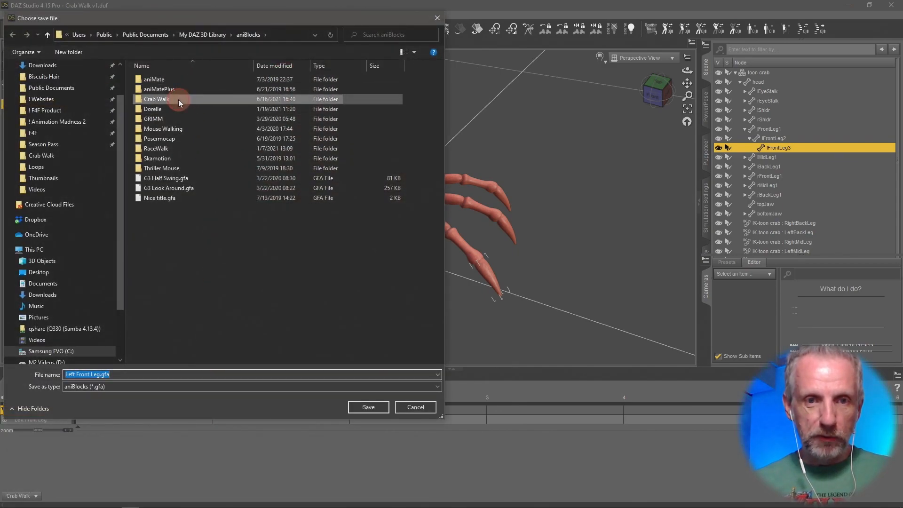
double_click(179, 100)
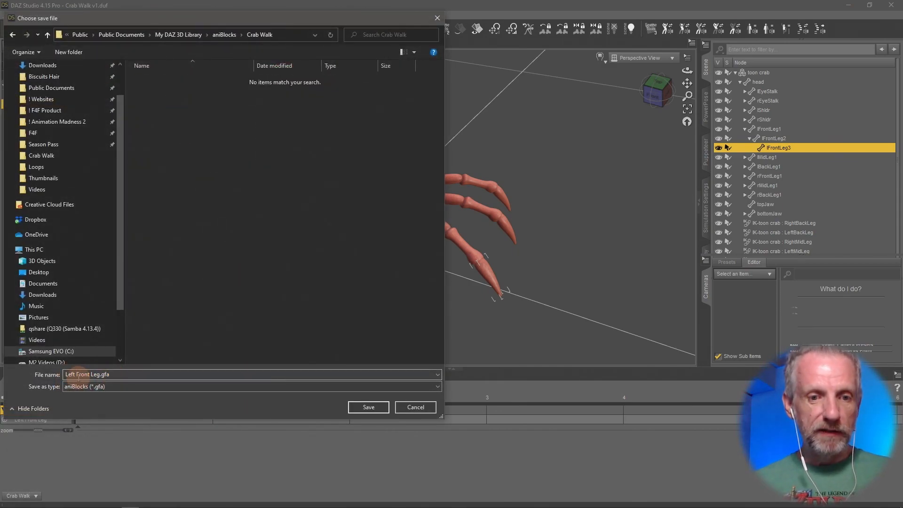
left_click(368, 407)
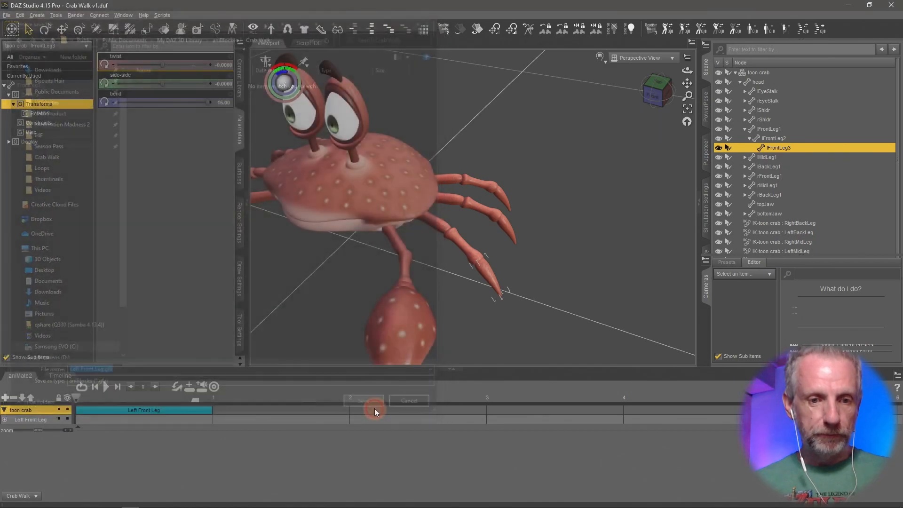
Delete the Left Front Leg aniBlock from the toon crab track.
left_click(186, 408)
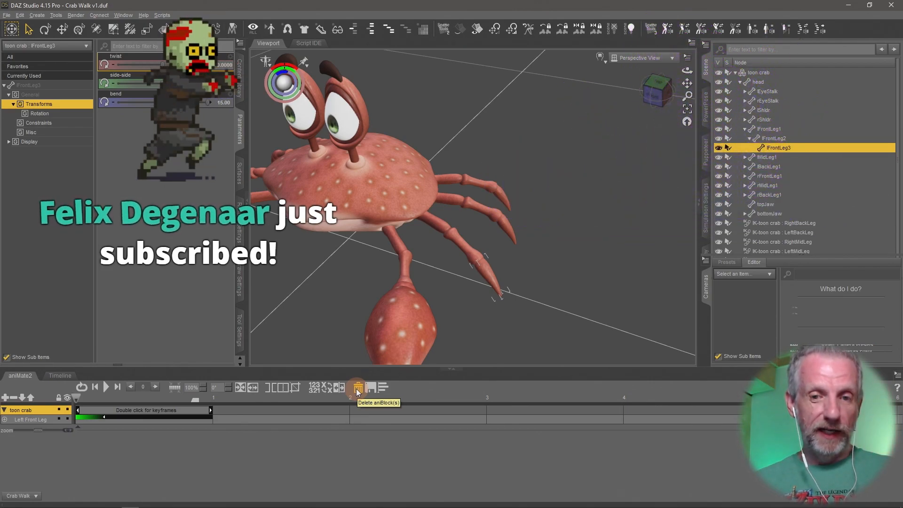
left_click(357, 388)
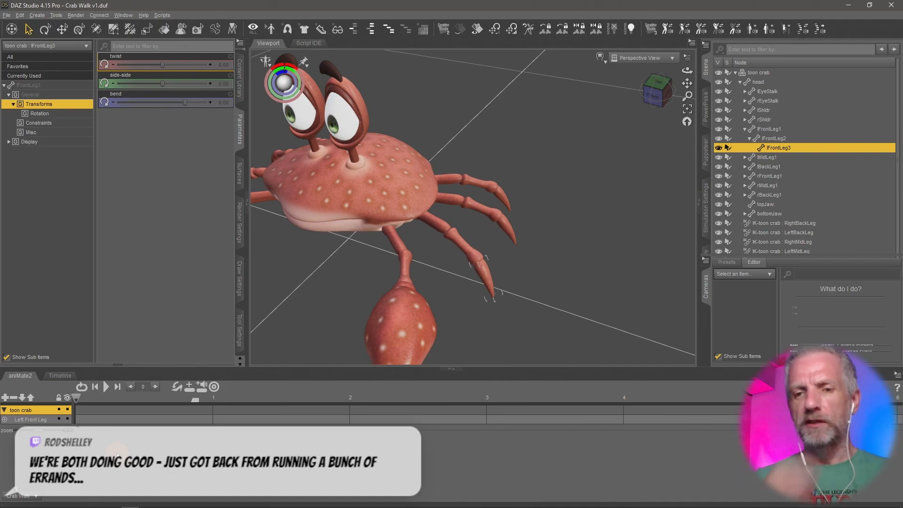
In the Timeline, collapse the front leg and select the left middle leg's lMidLeg3 segment.
left_click(60, 375)
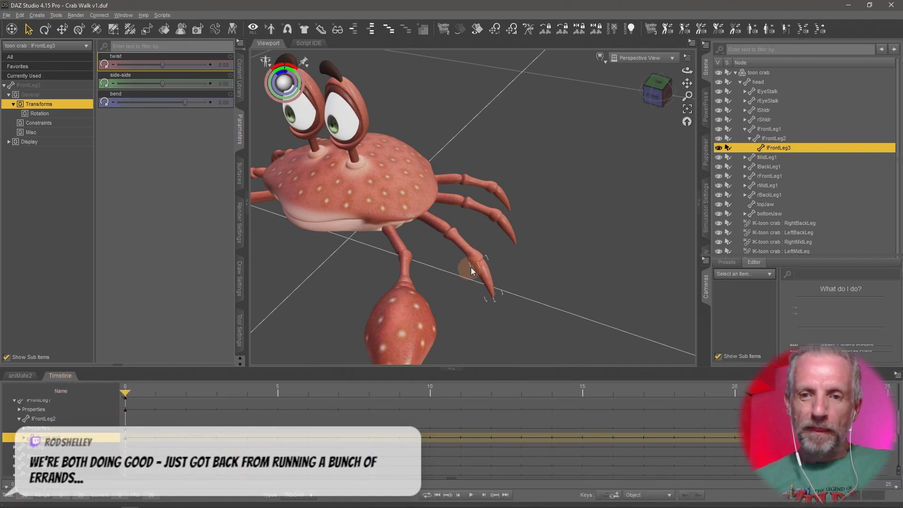
left_click(745, 128)
left_click(745, 138)
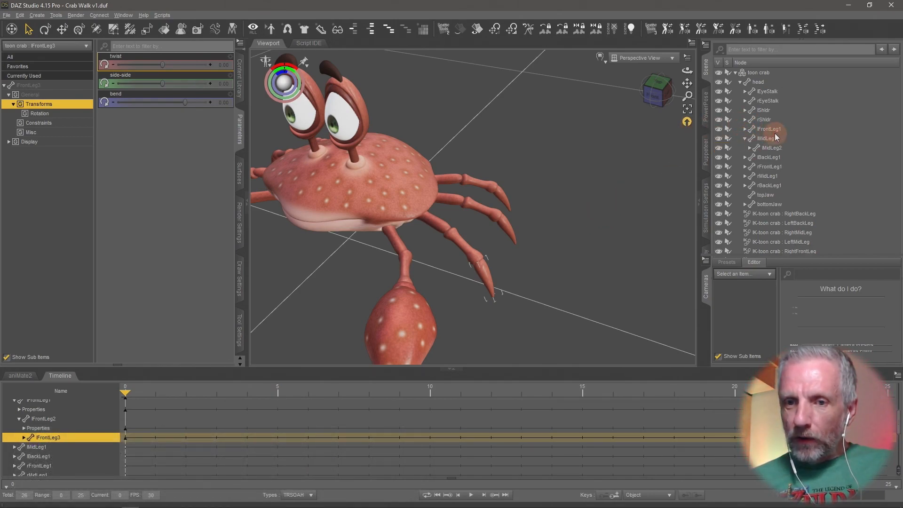
left_click(452, 202)
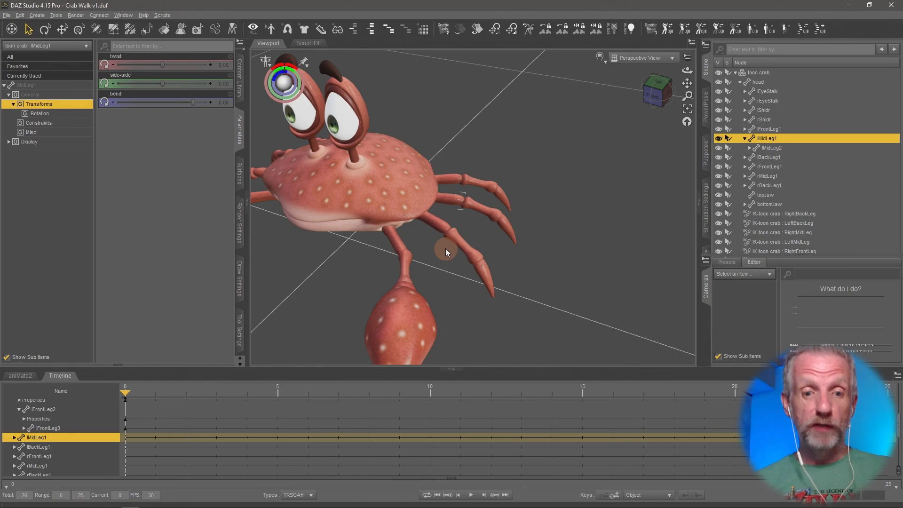
middle_click_drag(445, 247, 445, 247)
left_click(511, 229)
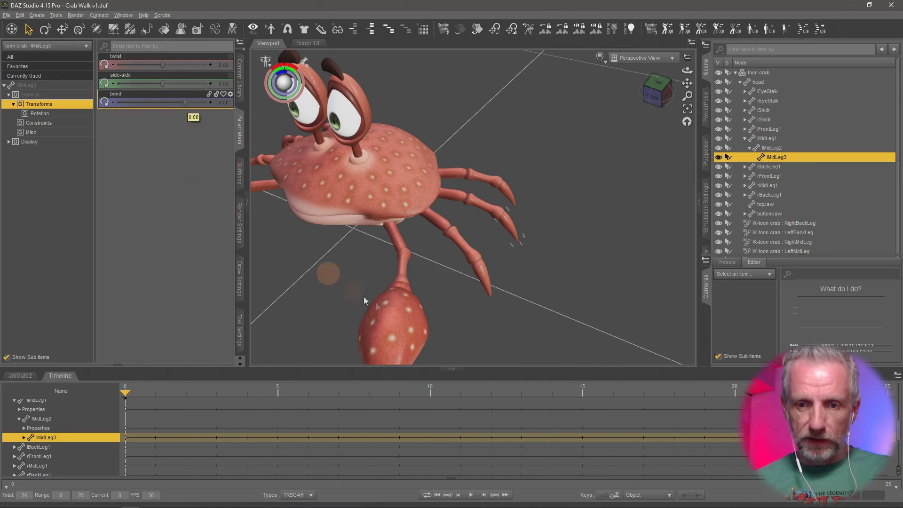
At frame 0, set the bend of the left middle leg's lMidLeg3 segment to 15.
left_click(616, 498)
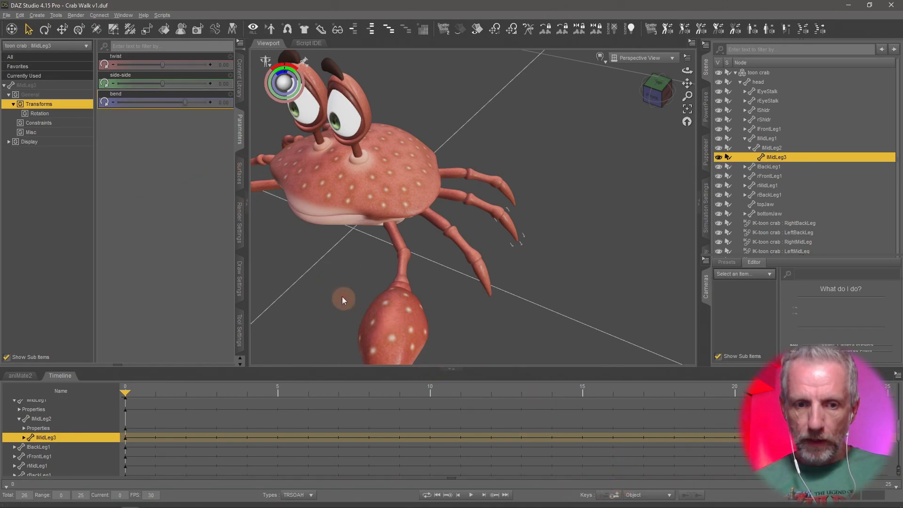
left_click_drag(185, 101, 225, 98)
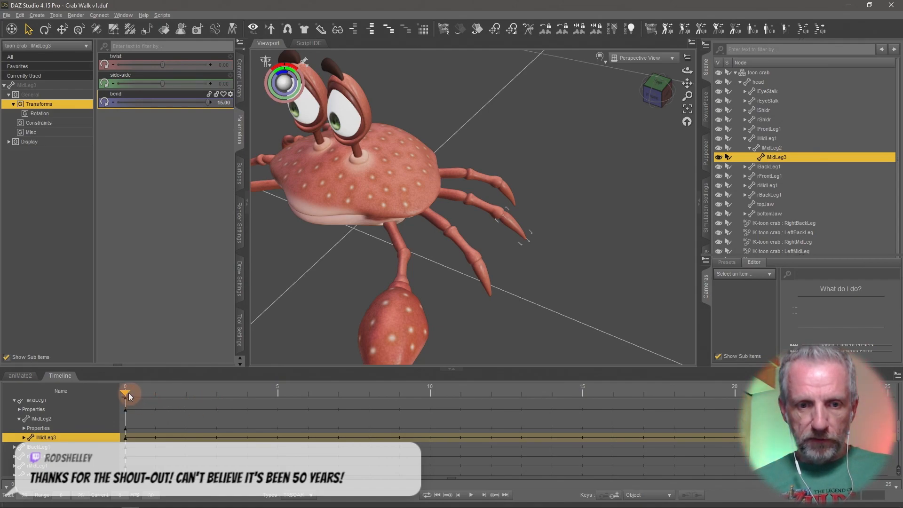
Move to frame 5 and set lMidLeg3's bend to -45.
left_click_drag(128, 393, 265, 392)
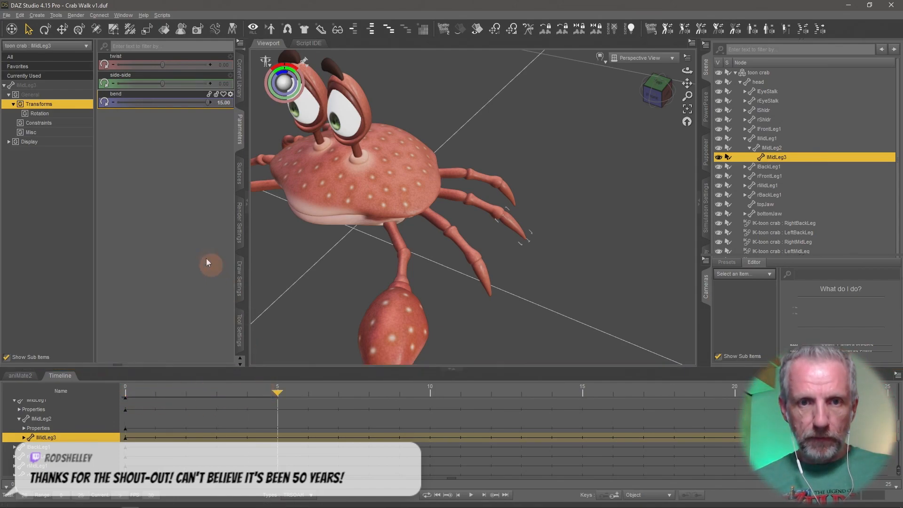
left_click_drag(208, 102, 59, 127)
scroll(493, 207, "up", 5)
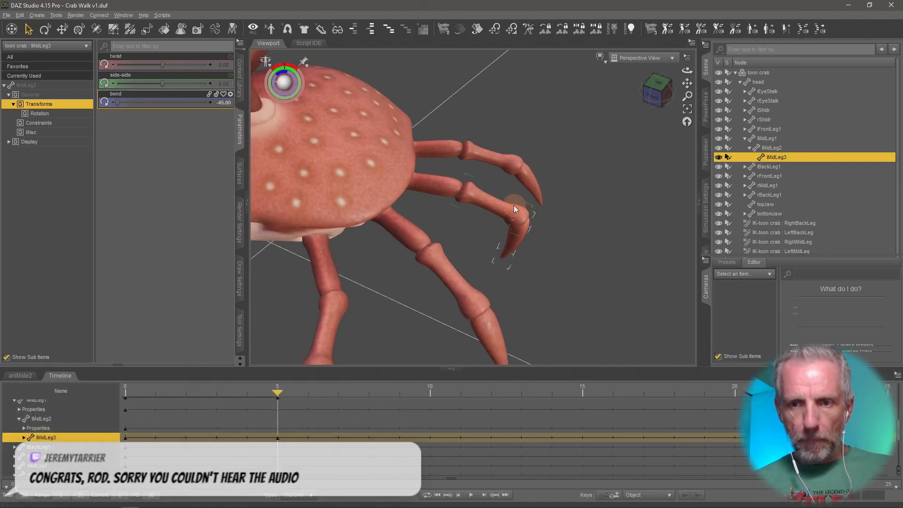
At frame 5, set the bend of lMidLeg2 and lMidLeg1 both to 15.
left_click(503, 210)
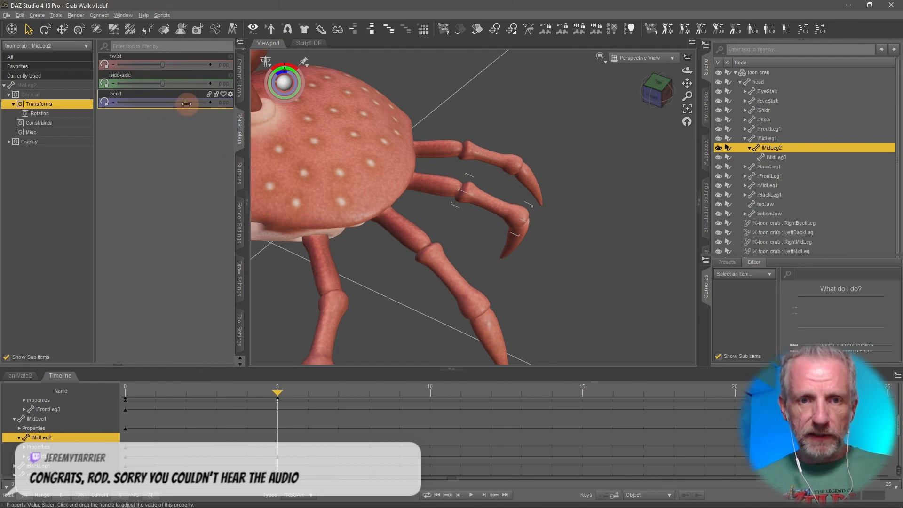
left_click_drag(188, 103, 297, 105)
left_click(446, 187)
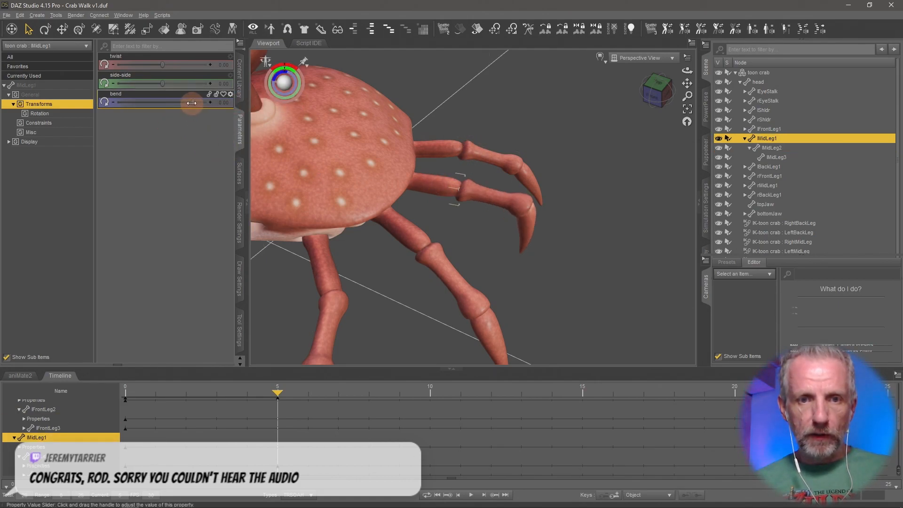
left_click_drag(193, 102, 263, 102)
Move to frame 15 and set lMidLeg1's bend to 0.
left_click_drag(278, 394, 551, 405)
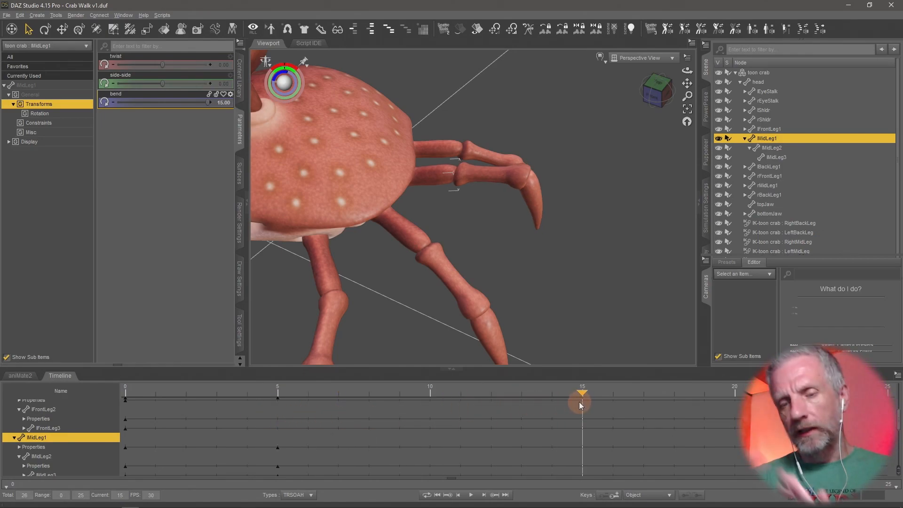
left_click_drag(575, 314, 572, 283)
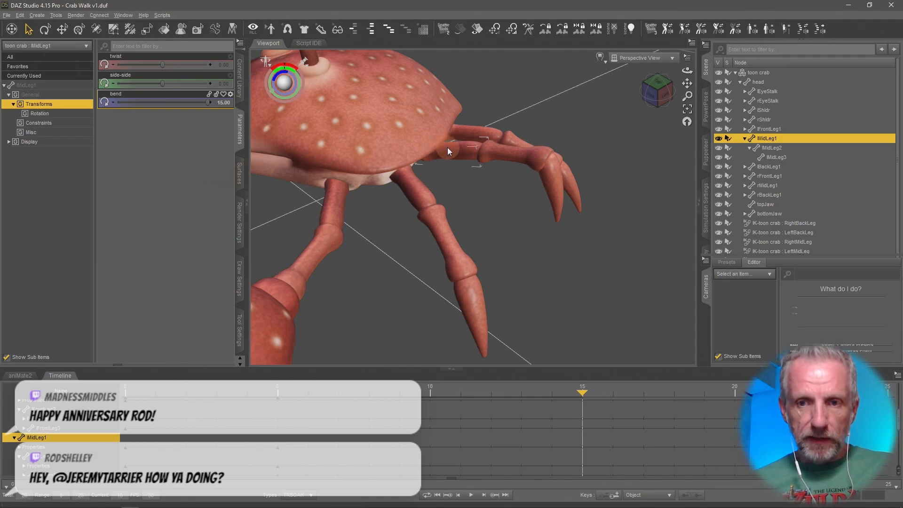
left_click(224, 103)
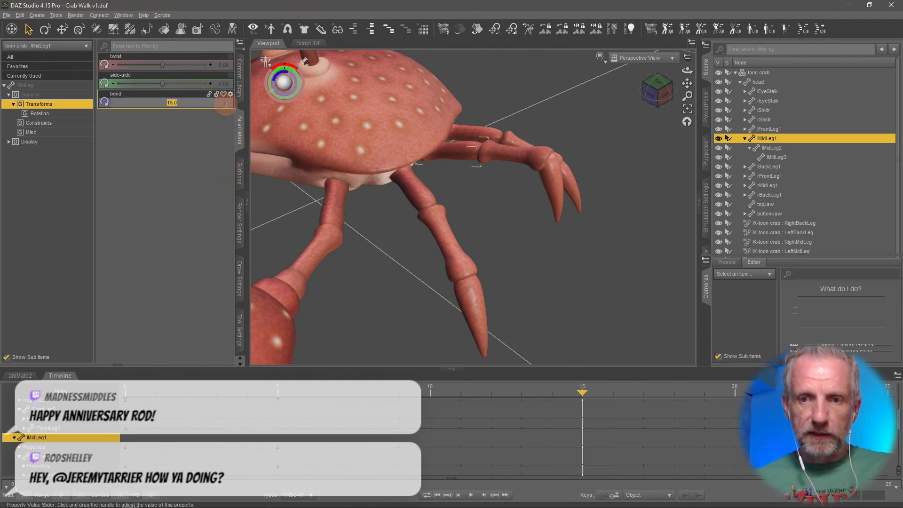
type("0")
key("Return")
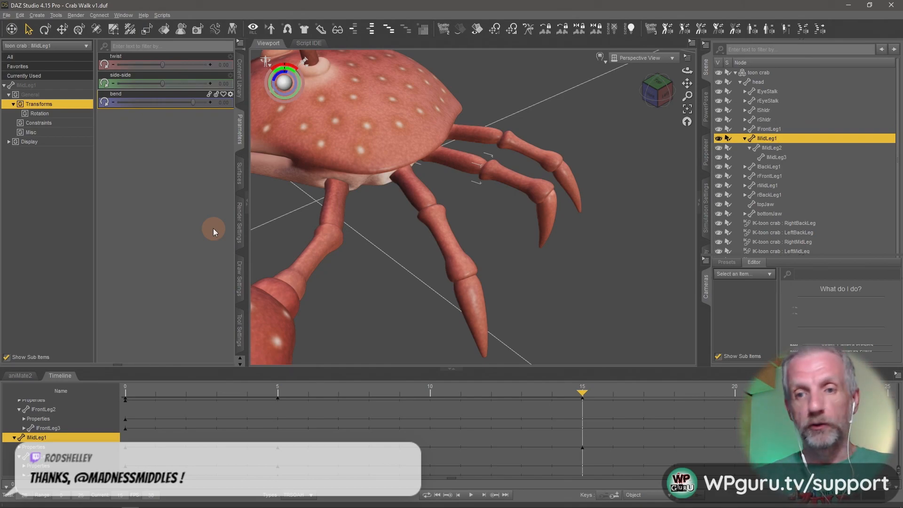
At frame 15, set lMidLeg2's bend to -25.
left_click(512, 179)
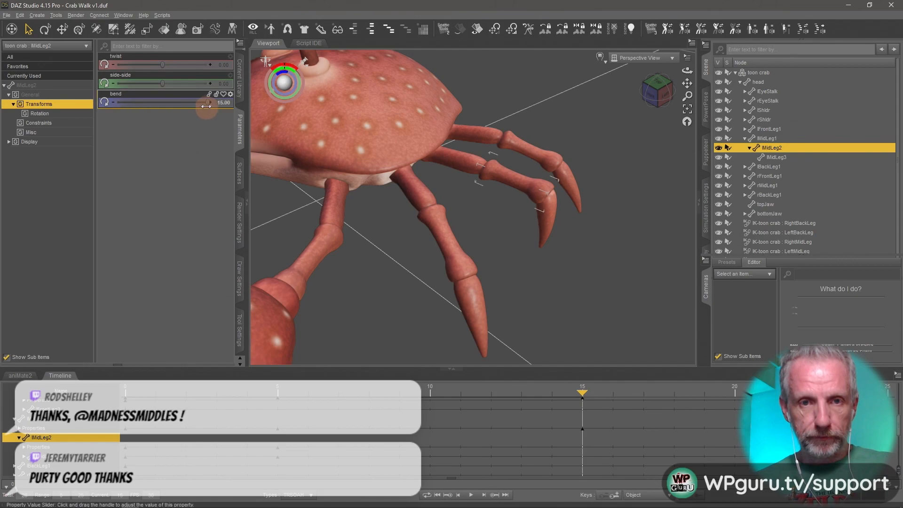
left_click_drag(208, 103, 143, 111)
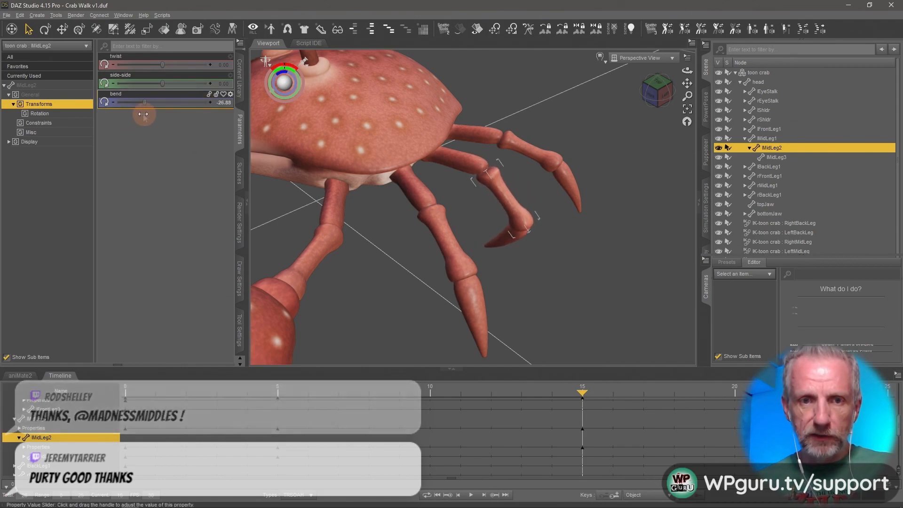
left_click(225, 103)
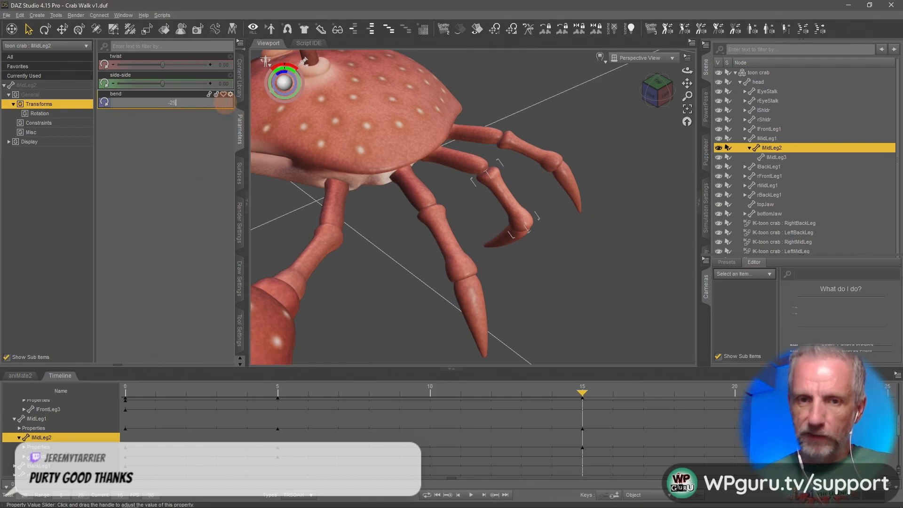
type("-25")
key("Return")
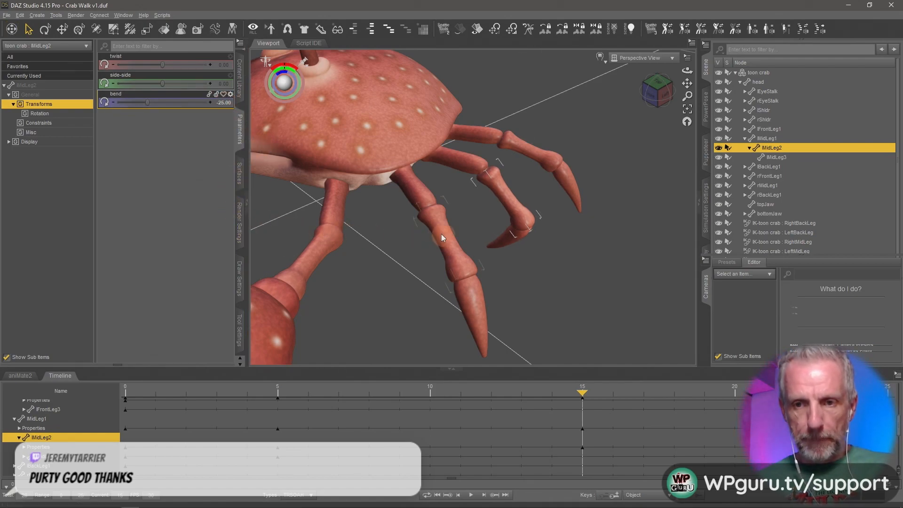
Move to frame 25 and set lMidLeg3's bend to 15.
left_click_drag(581, 399, 826, 433)
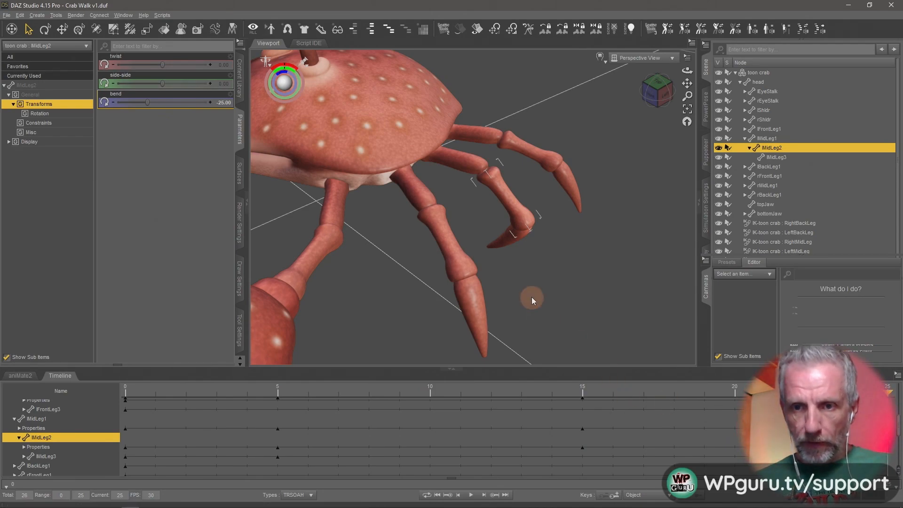
left_click(510, 241)
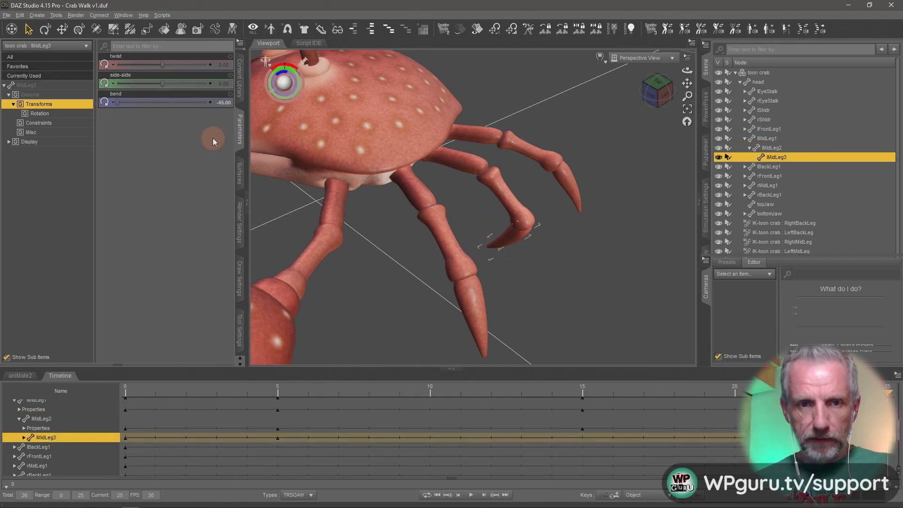
left_click_drag(126, 103, 208, 103)
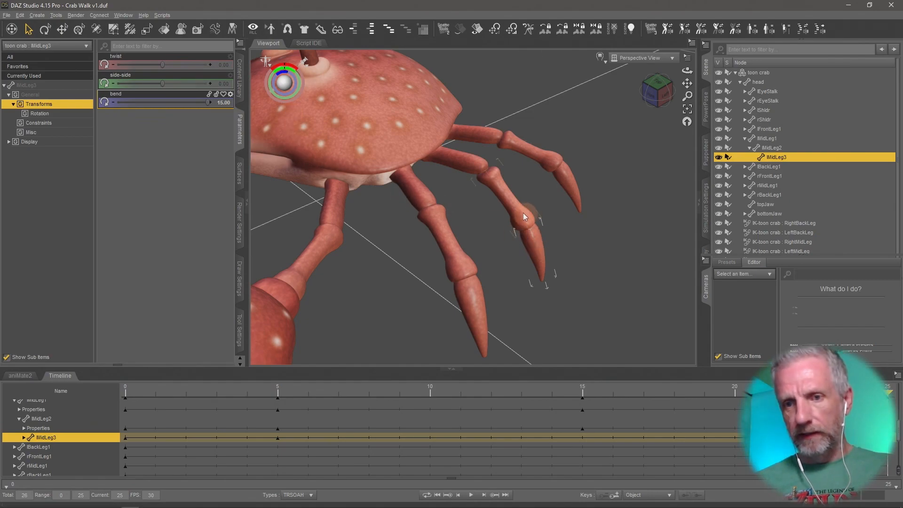
At frame 25, set lMidLeg2's bend to 0.
left_click(510, 205)
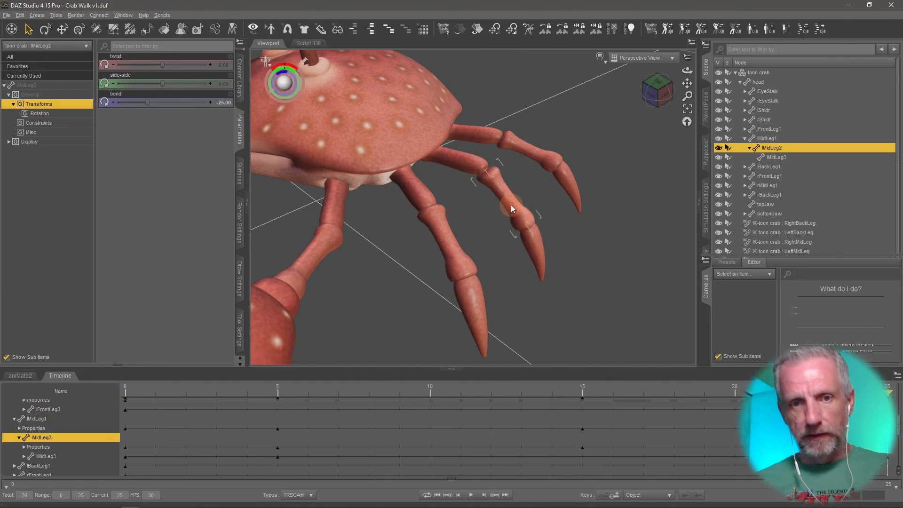
left_click(226, 101)
type("0")
key("Return")
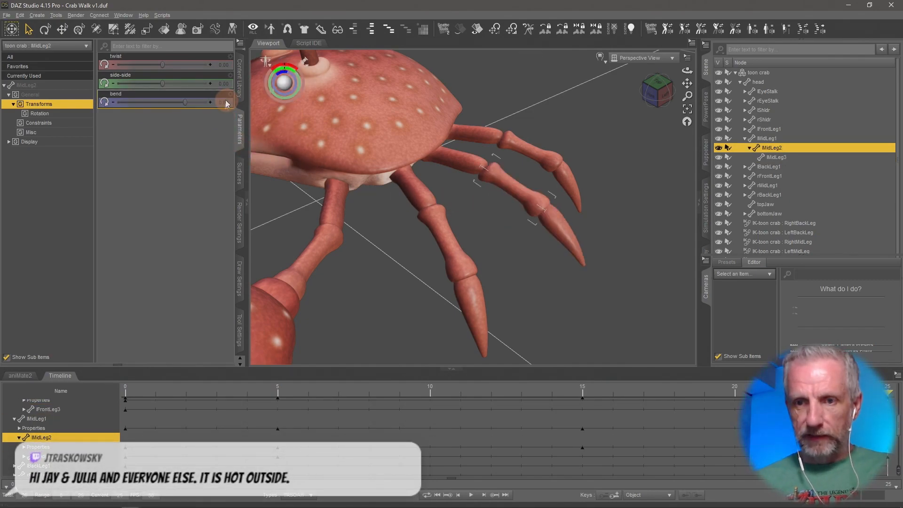
Play back and scrub through the left middle leg animation to review the motion.
left_click_drag(687, 406, 94, 450)
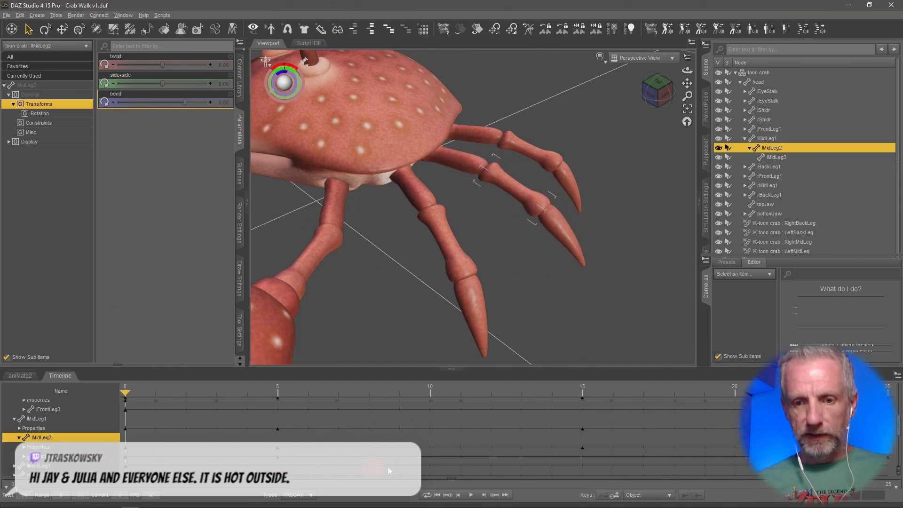
left_click(470, 496)
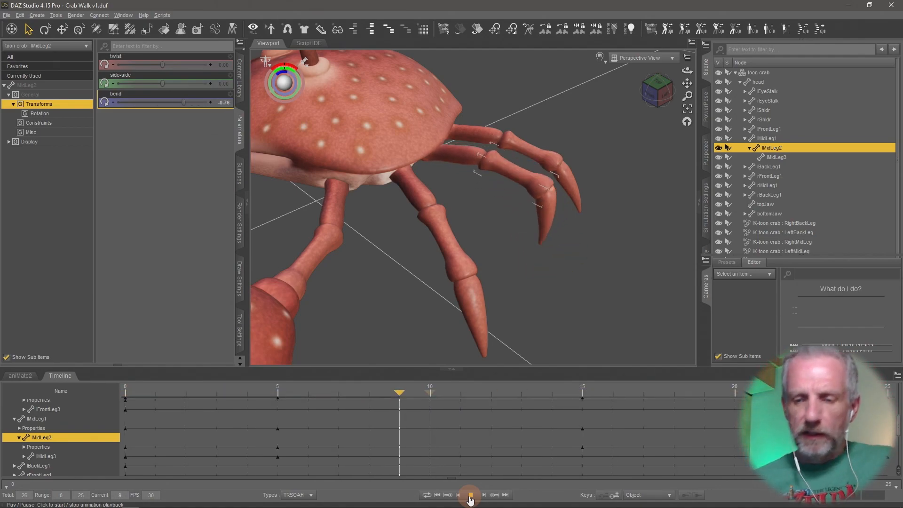
left_click(470, 494)
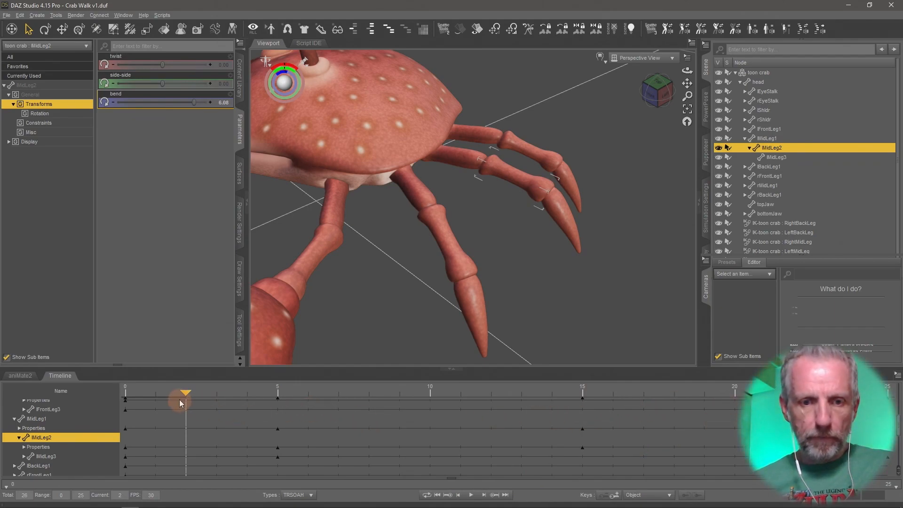
left_click_drag(186, 408, 335, 414)
left_click_drag(421, 414, 618, 419)
left_click_drag(692, 417, 765, 418)
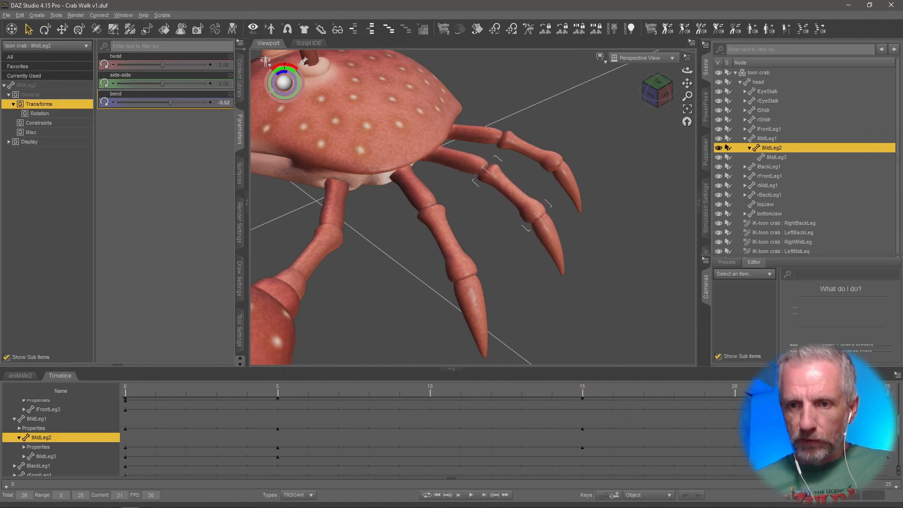
At frame 15, set lMidLeg1's bend to -10.
left_click_drag(826, 418, 574, 469)
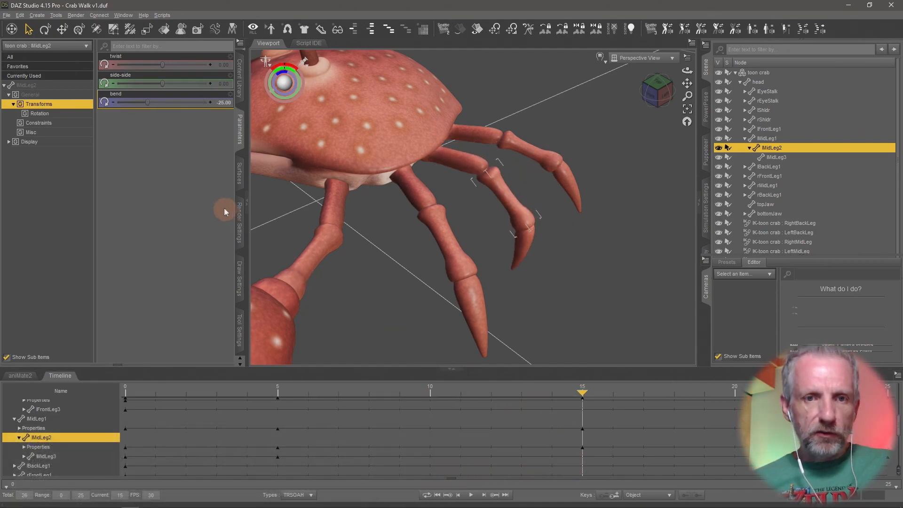
left_click(456, 164)
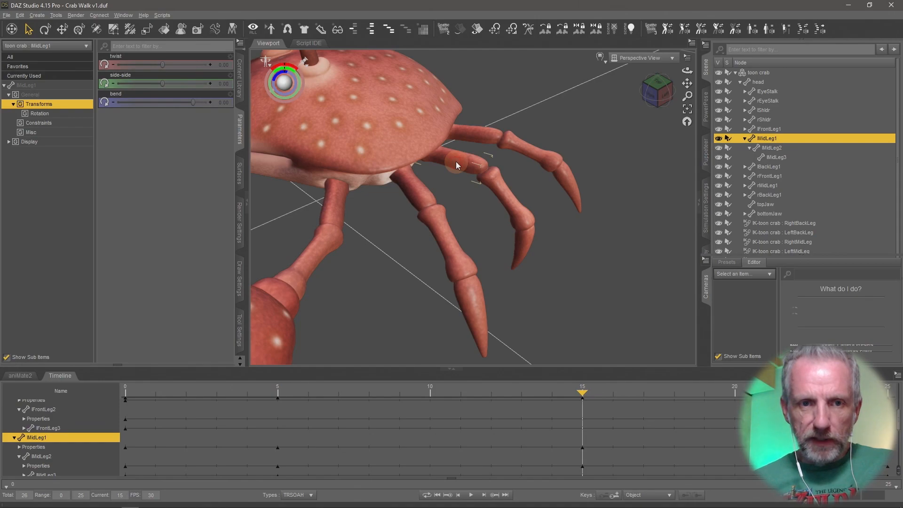
left_click(192, 104)
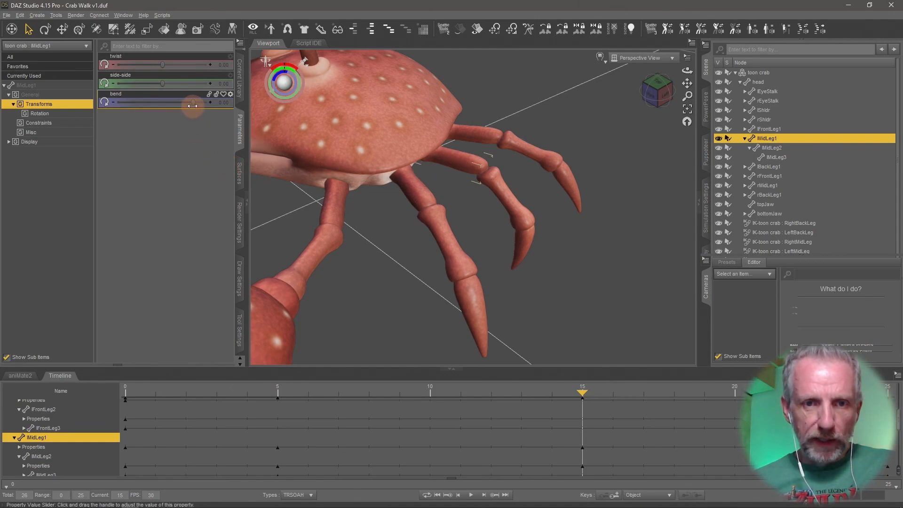
left_click_drag(583, 394, 901, 396)
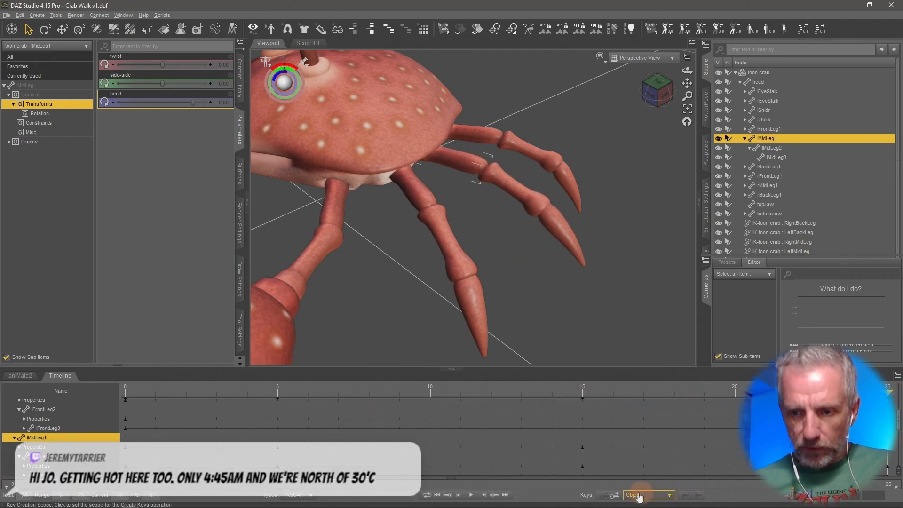
left_click(601, 392)
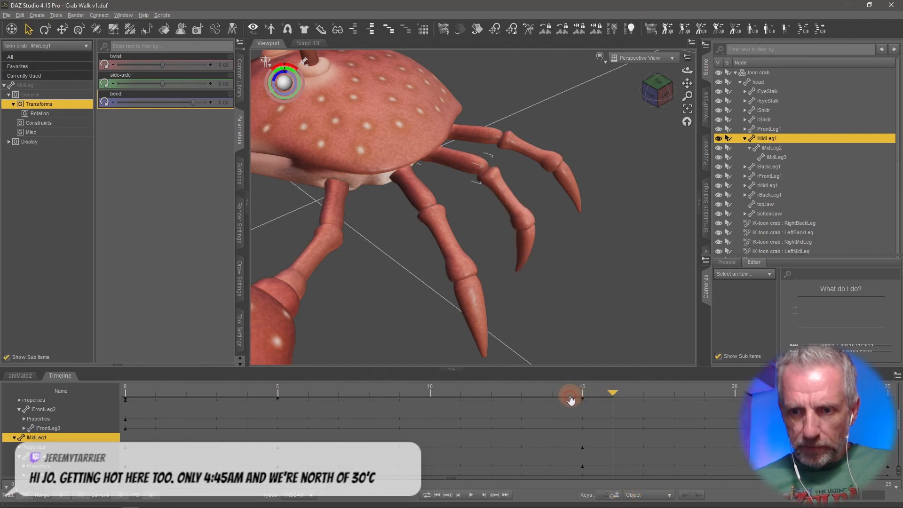
left_click(572, 394)
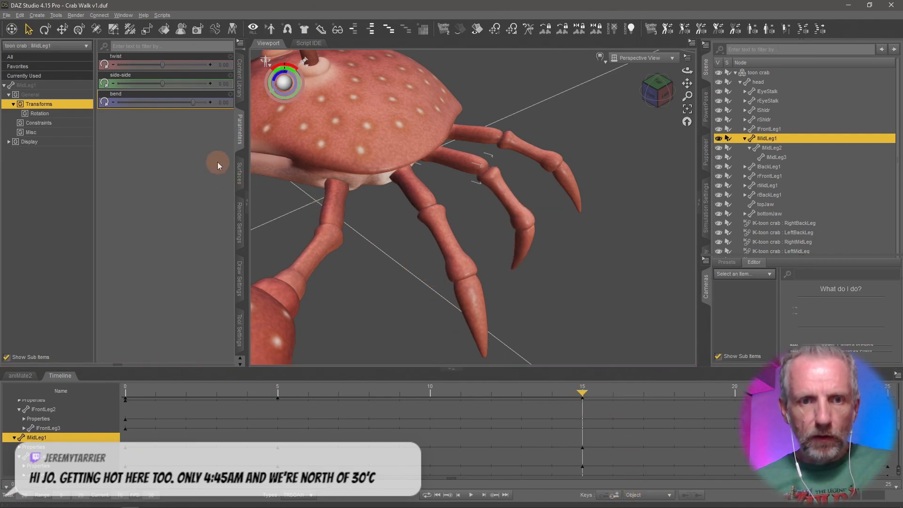
mouse_move(193, 102)
left_mouse_down()
mouse_move(167, 104)
mouse_move(181, 104)
left_mouse_up()
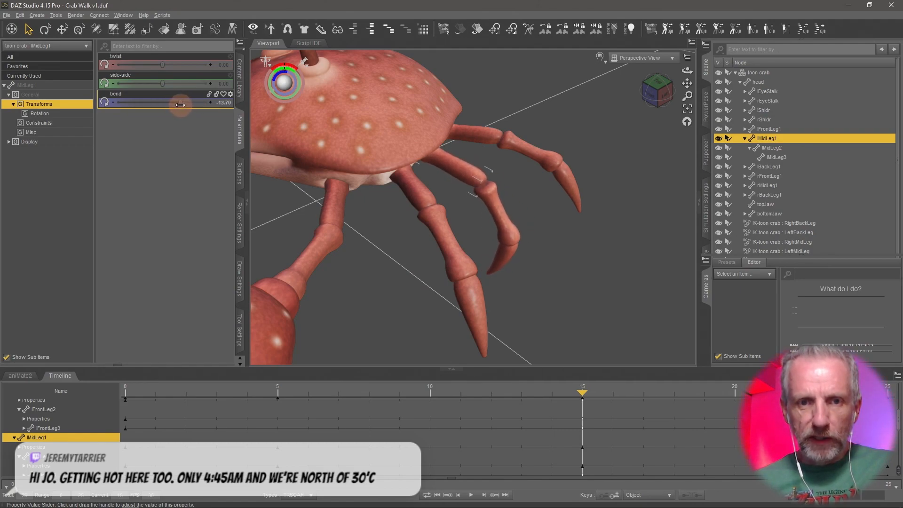
left_click(221, 102)
type("-10")
key("Return")
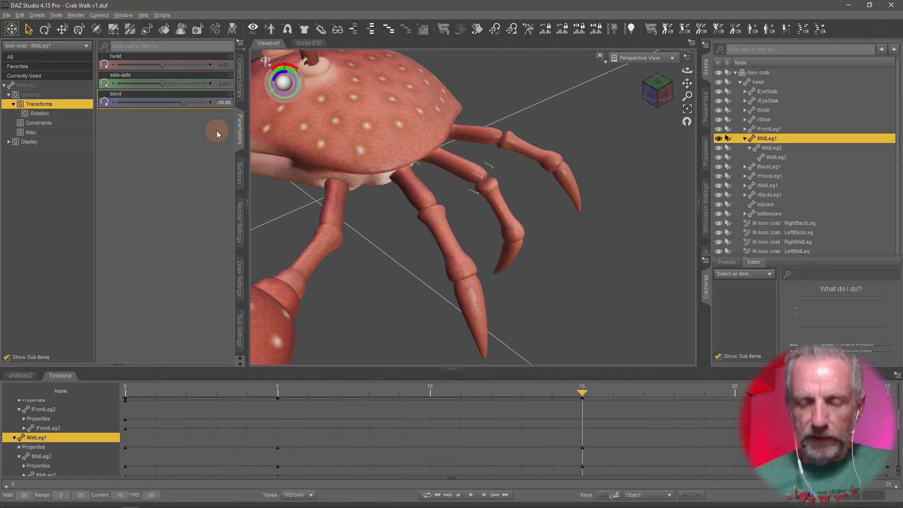
At frame 25, set lMidLeg1's bend to 0 and play the animation to check it.
left_click_drag(583, 397, 887, 396)
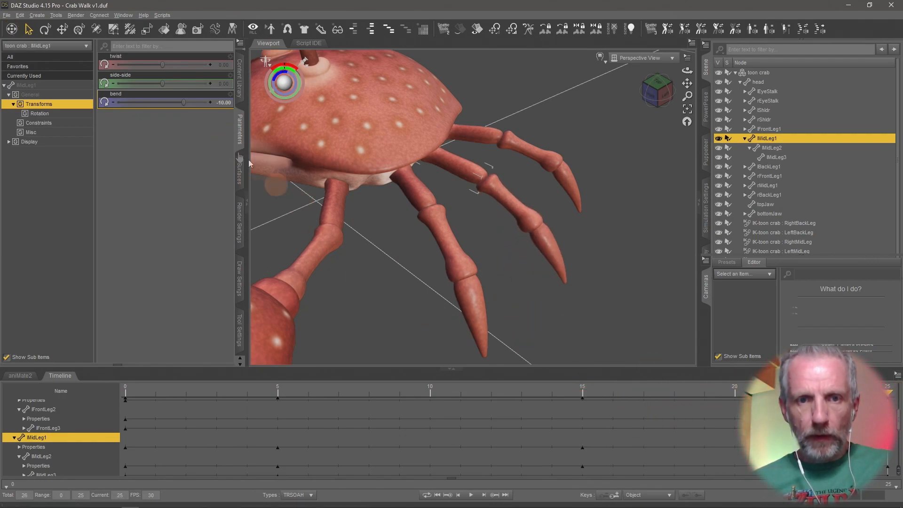
left_click(223, 102)
type("0")
key("Return")
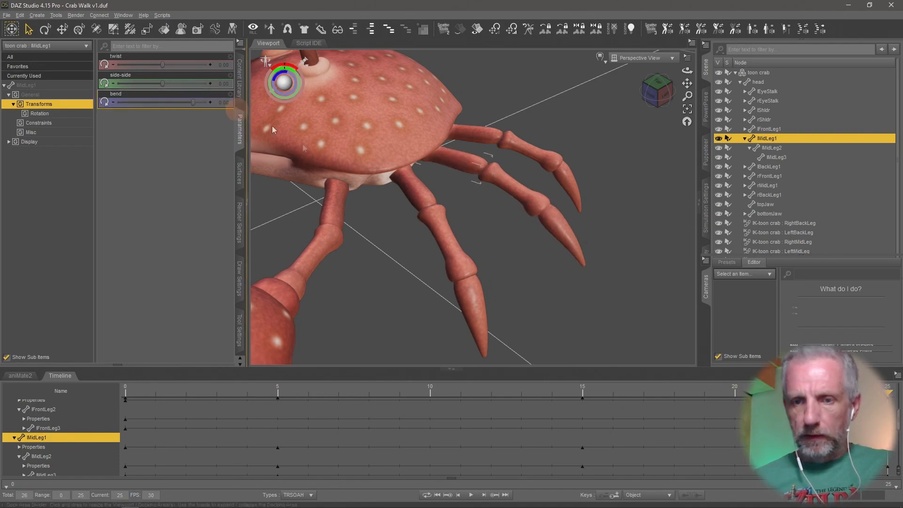
left_click(470, 495)
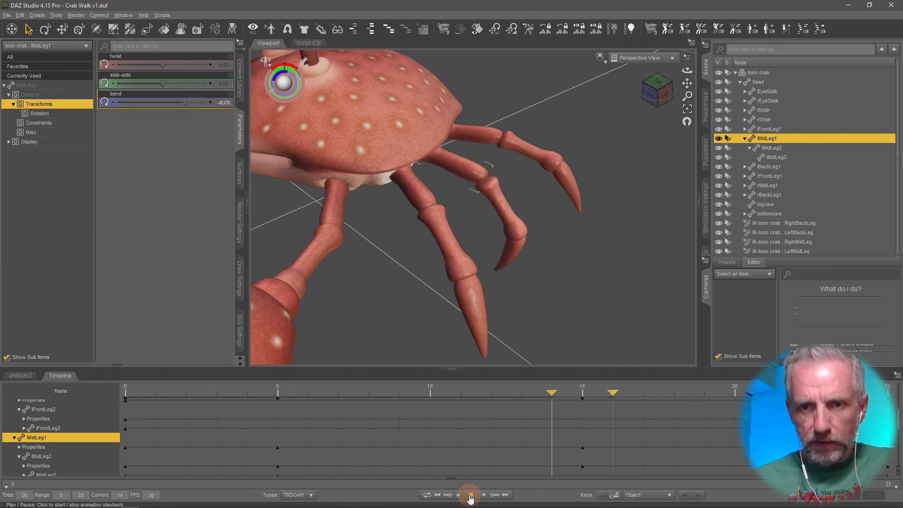
left_click(470, 495)
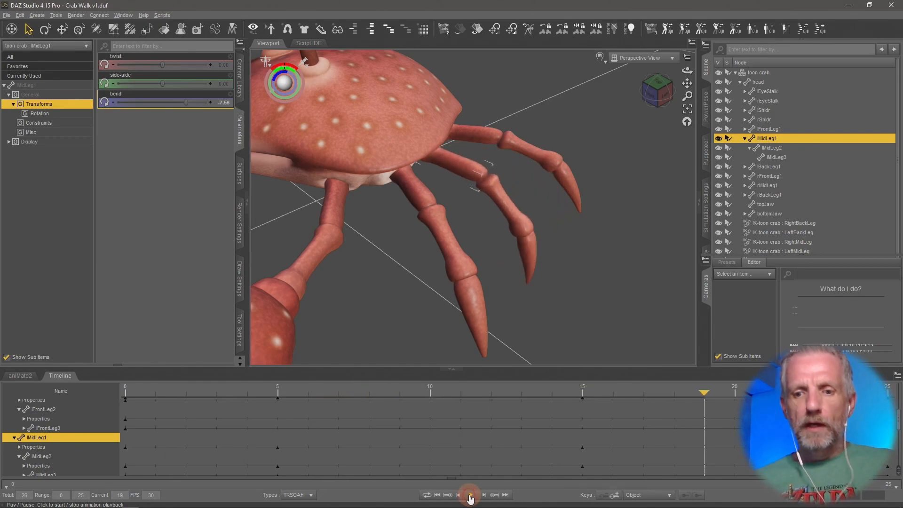
Stop playback and save the scene as Crab Walk Left Mid Leg.
left_click(436, 495)
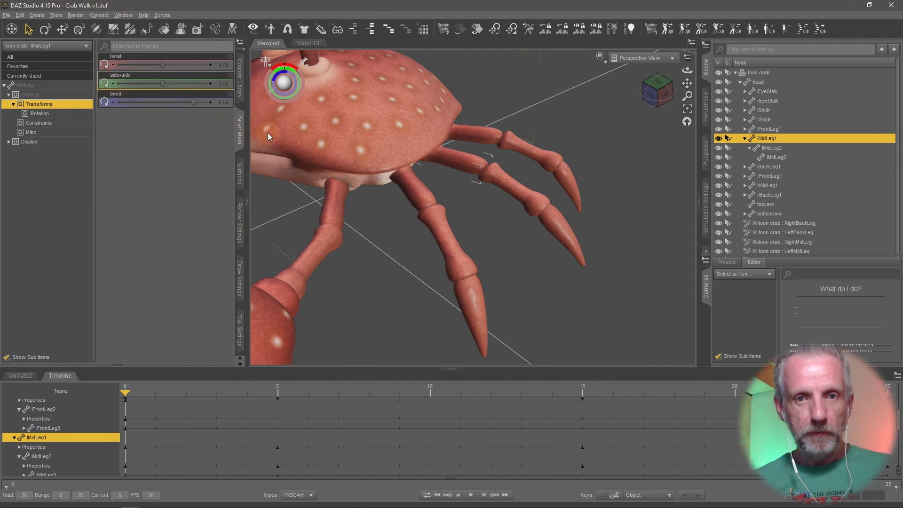
left_click(7, 14)
mouse_move(47, 83)
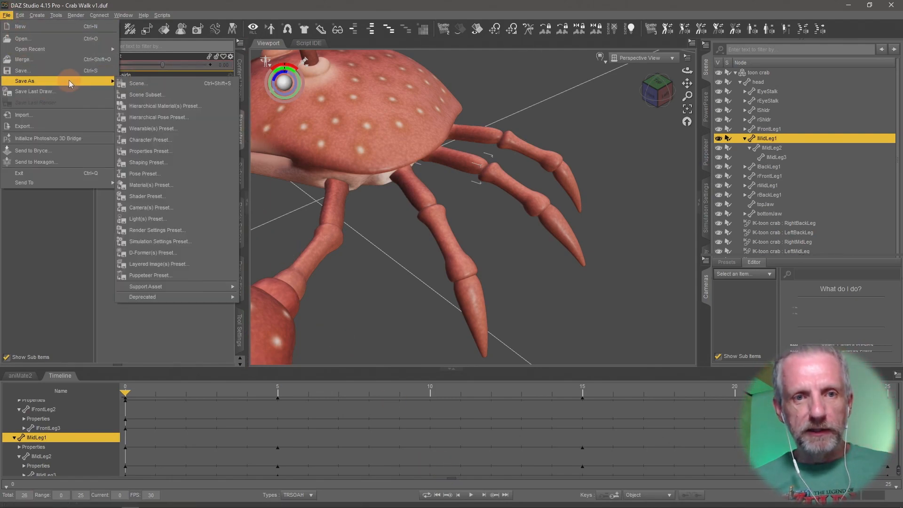
left_click(179, 83)
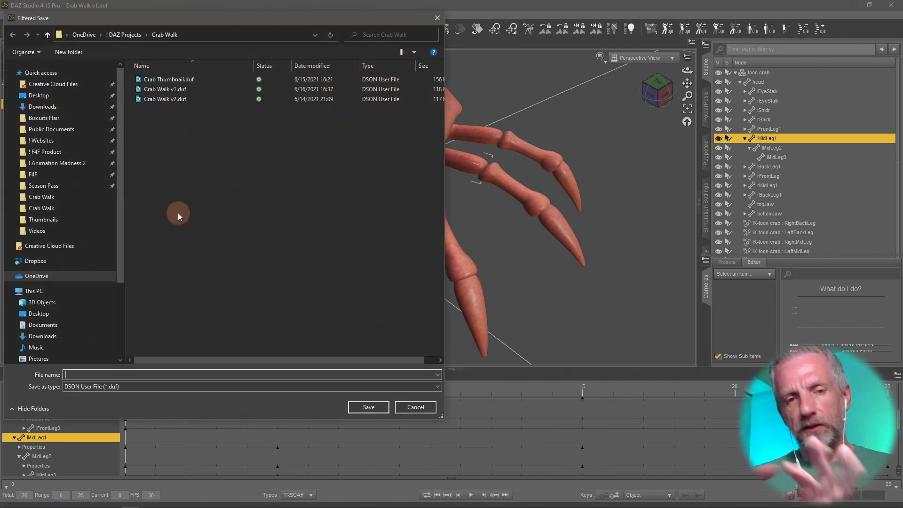
type("Crab ")
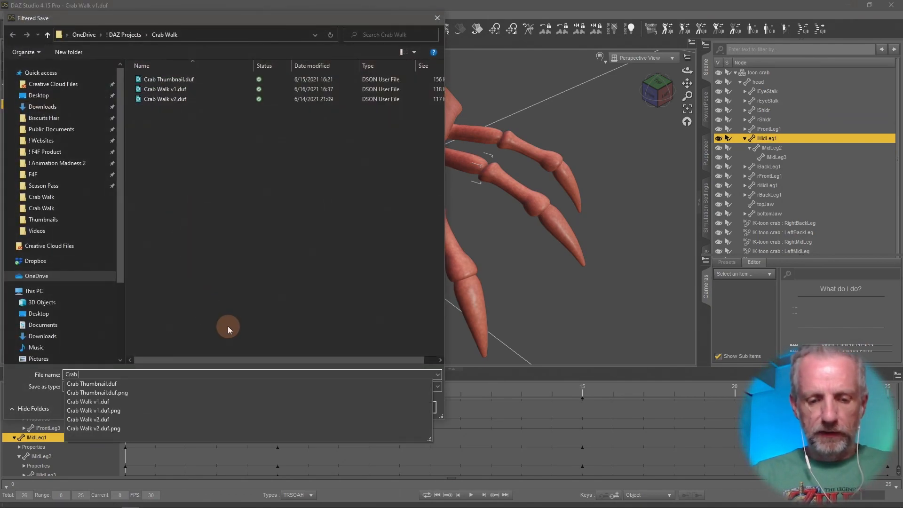
type("Walk Le")
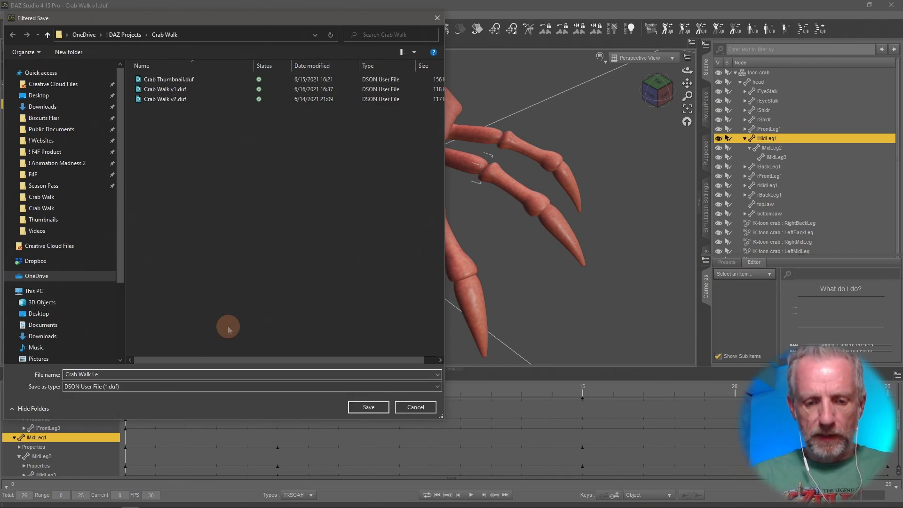
type("ft Mid Leg")
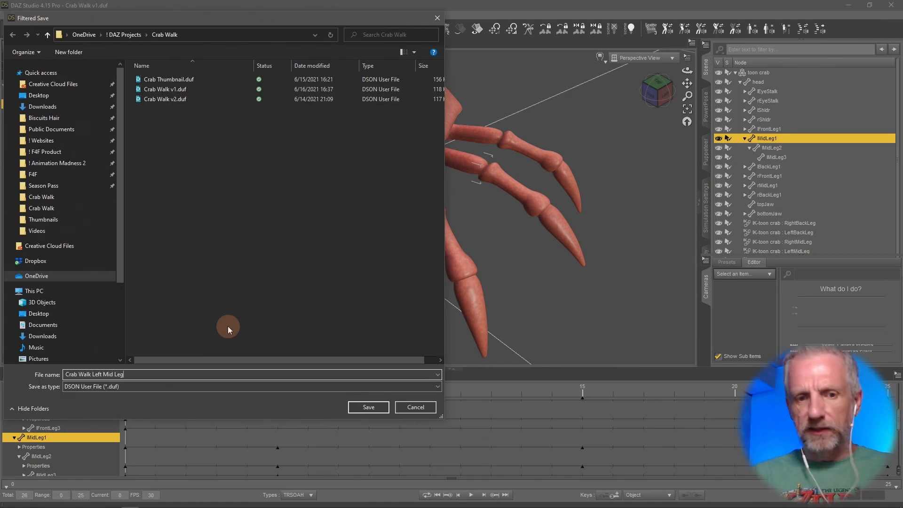
key("Return")
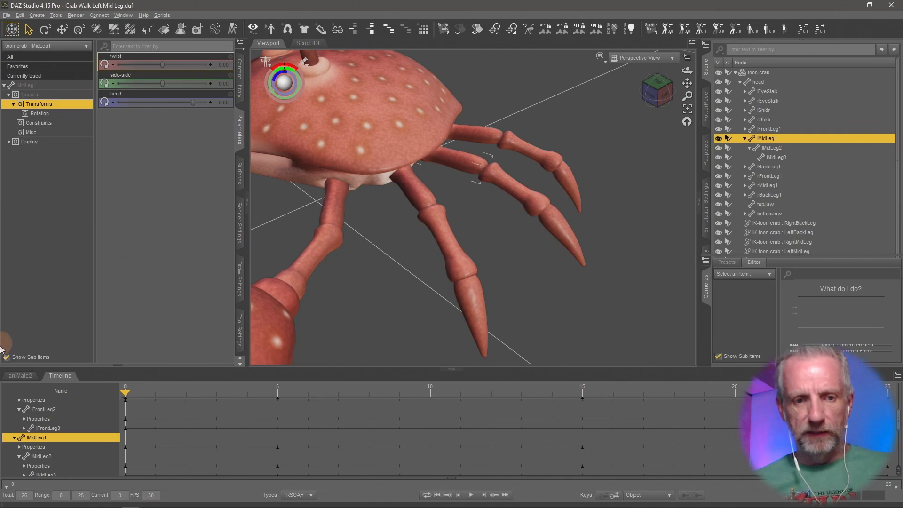
In aniMate2, rename the Left Front Leg sub-track to Proxy Track.
left_click(21, 376)
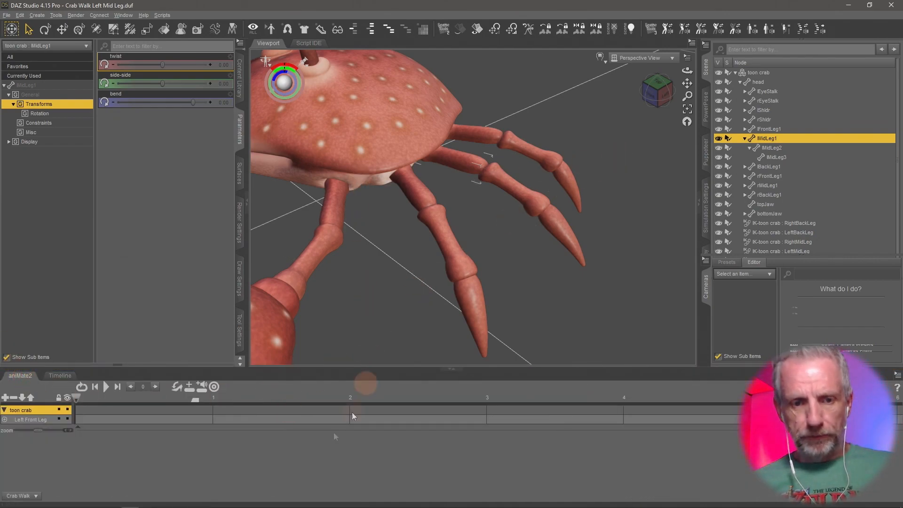
left_click(35, 419)
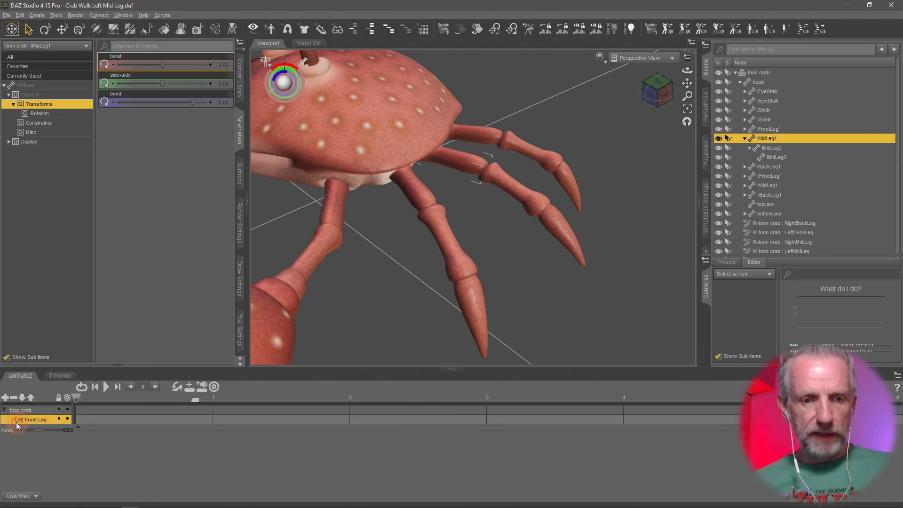
right_click(35, 419)
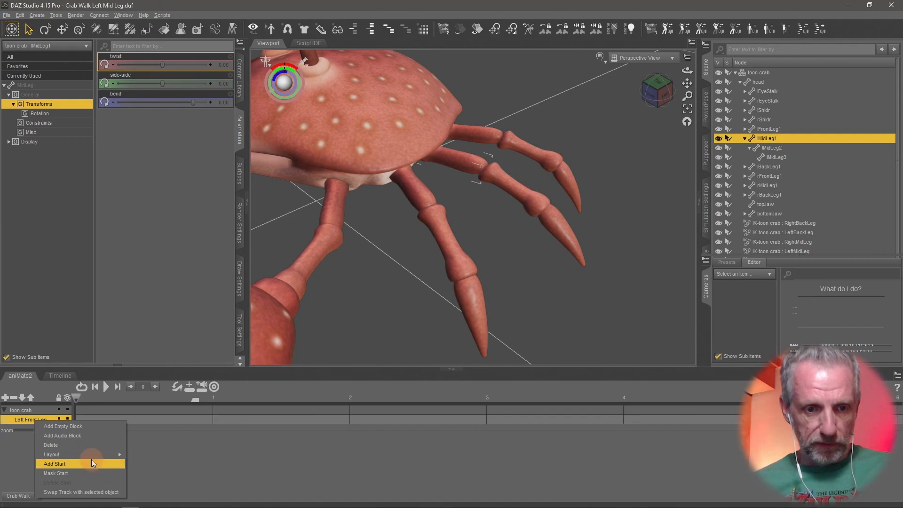
left_click(29, 419)
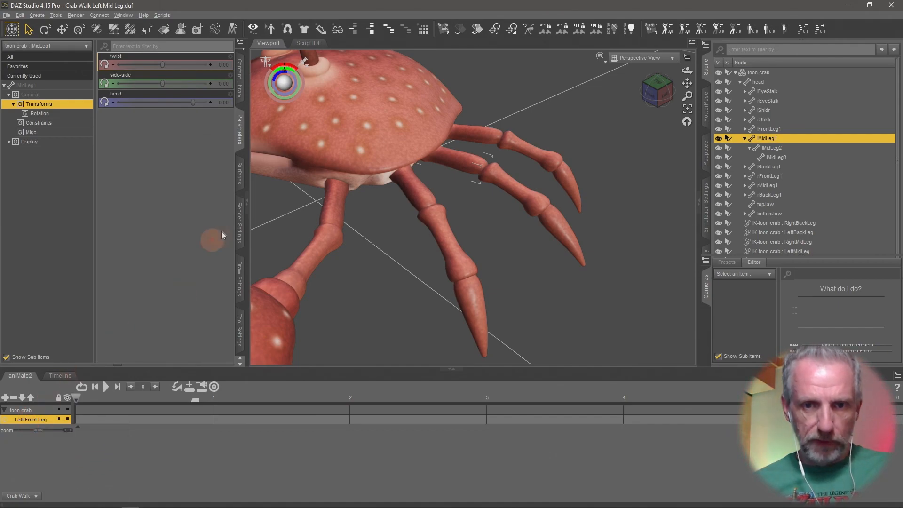
double_click(34, 418)
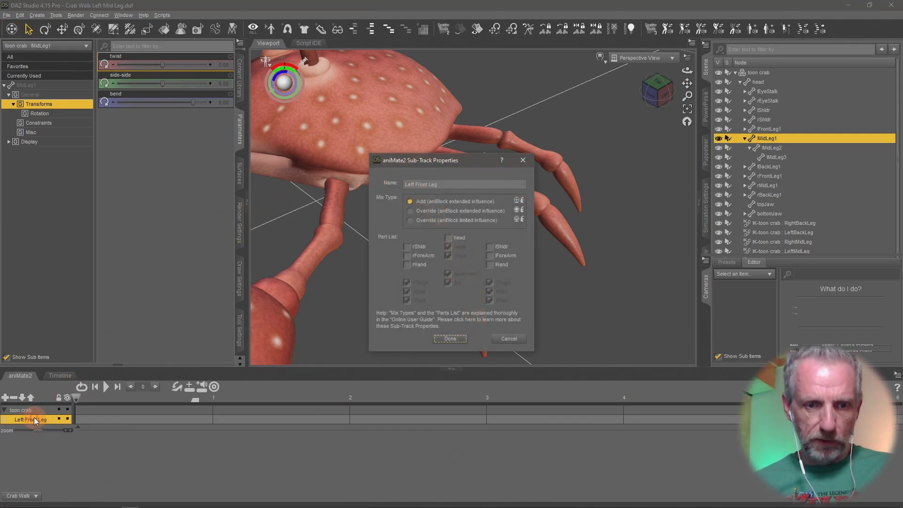
left_click_drag(458, 184, 382, 189)
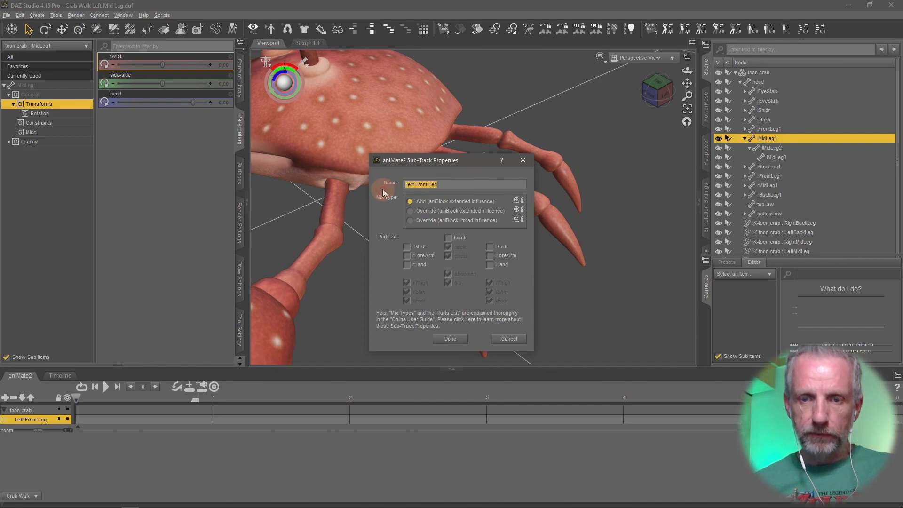
type("Proxy Track")
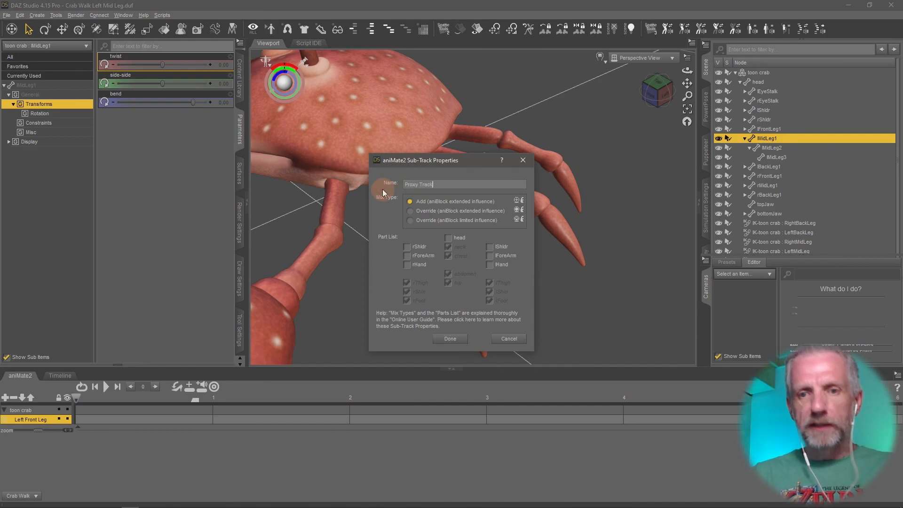
key("Return")
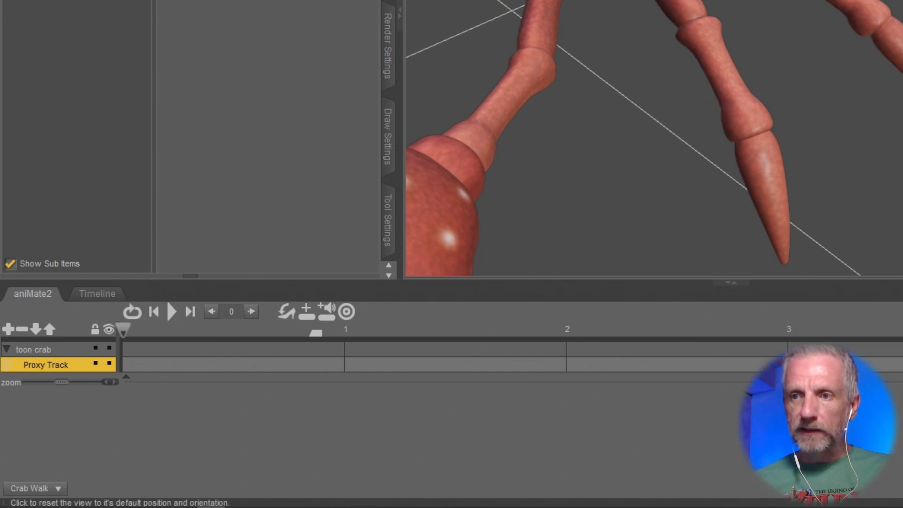
Create an aniBlock from Studio keyframes on the track using Direct Copy with translation and rotation.
right_click(165, 404)
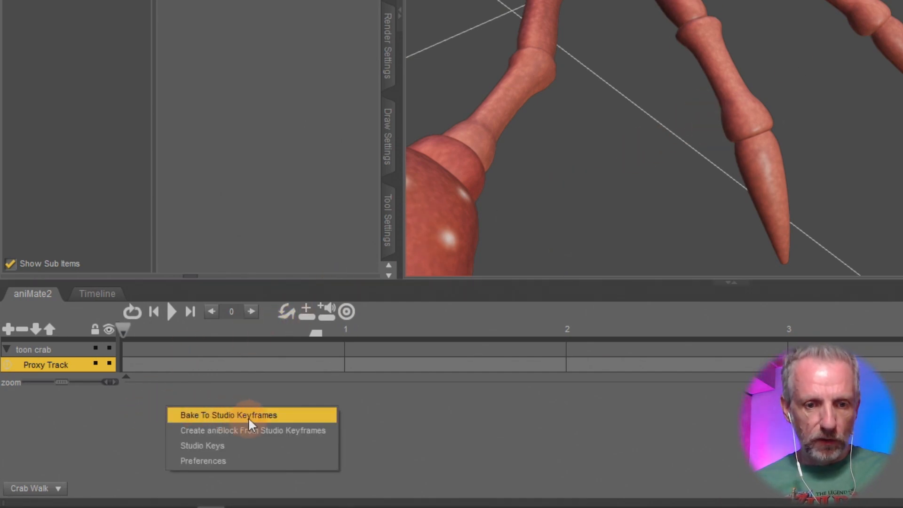
left_click(289, 429)
left_click_drag(766, 8, 469, 174)
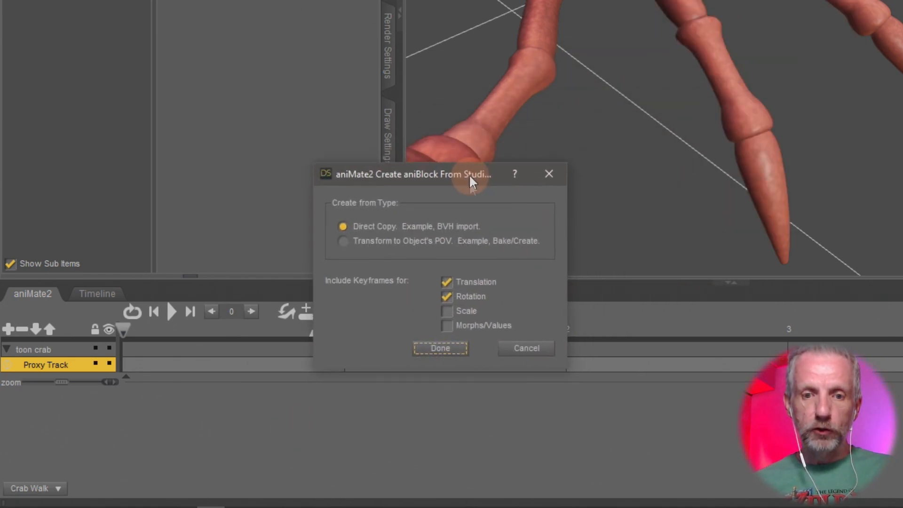
left_click(440, 350)
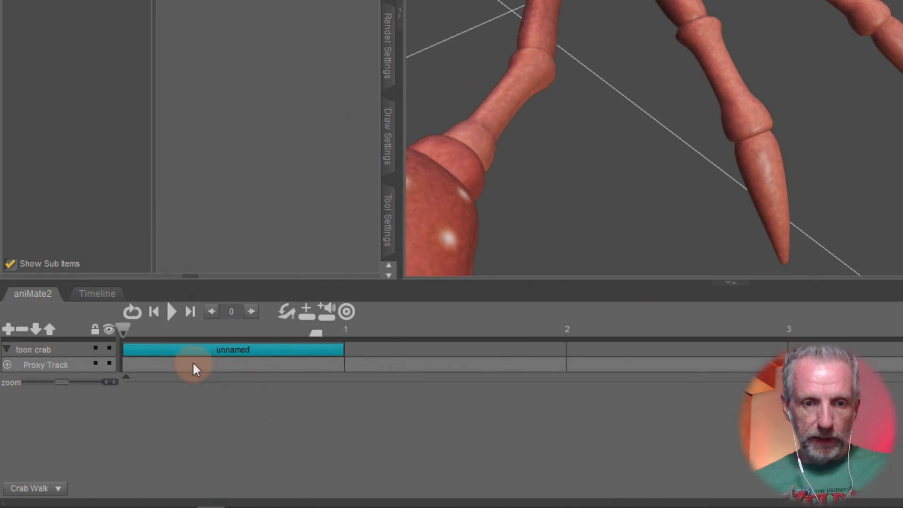
Play the new aniBlock and compare it with the Studio timeline.
left_click(170, 311)
left_click(113, 299)
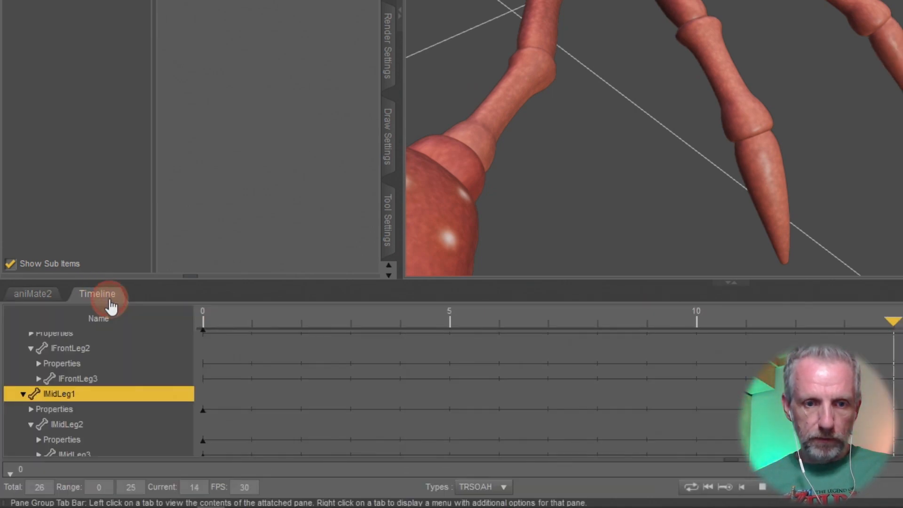
left_click(36, 295)
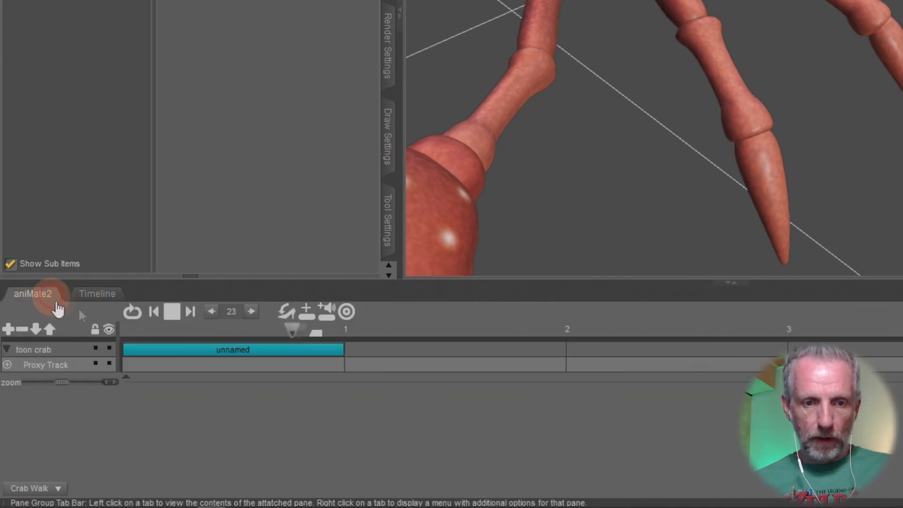
left_click(203, 354)
left_click(169, 313)
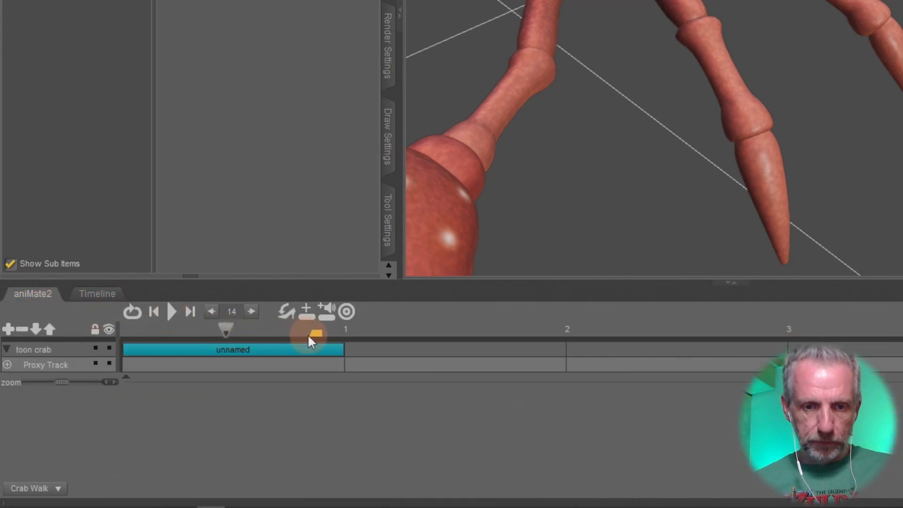
Extend the aniMate2 play range marker and delete the unnamed aniBlock.
left_click_drag(328, 332, 375, 333)
mouse_move(225, 331)
left_mouse_down()
mouse_move(138, 338)
mouse_move(322, 332)
mouse_move(346, 342)
mouse_move(135, 348)
left_mouse_up()
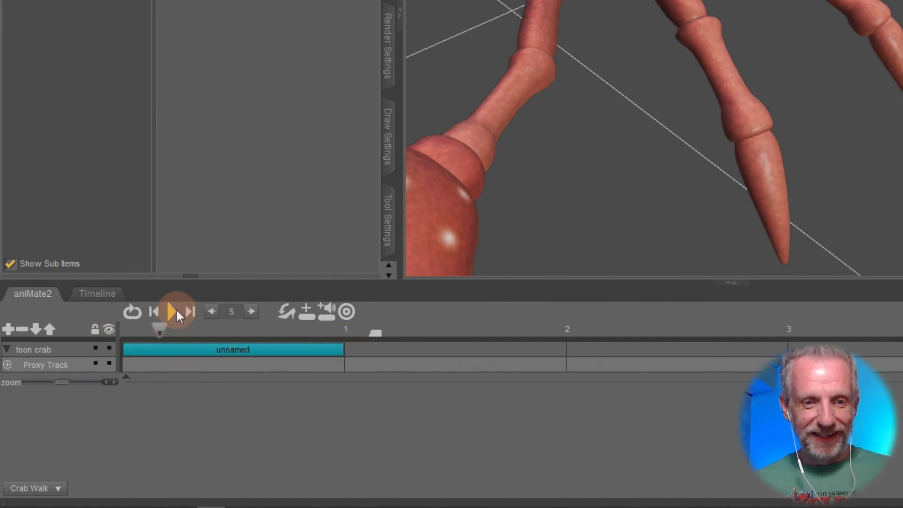
left_click(183, 347)
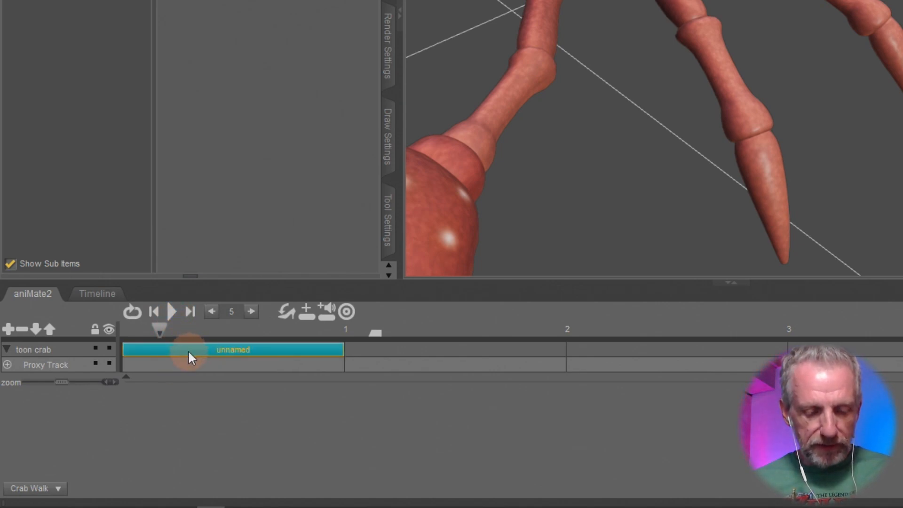
key("Delete")
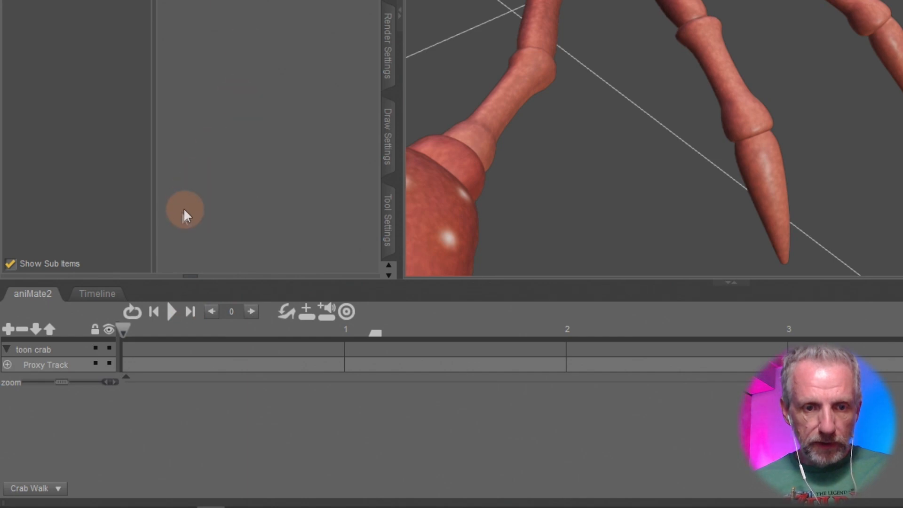
Play the Studio timeline animation to check the motion.
left_click(98, 300)
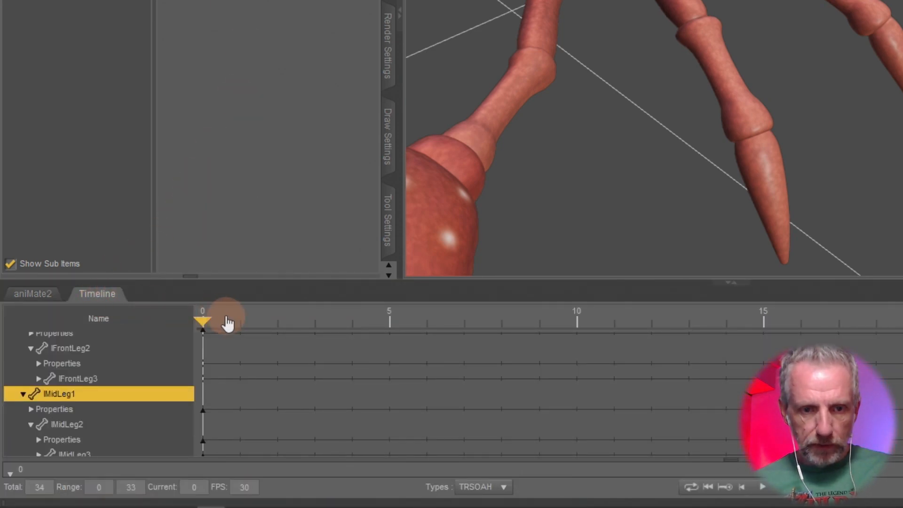
left_click(759, 490)
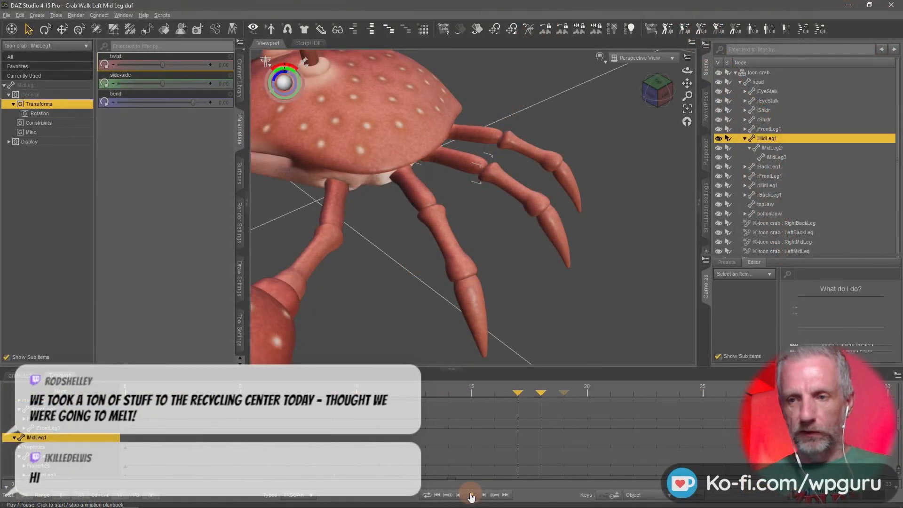
left_click(470, 495)
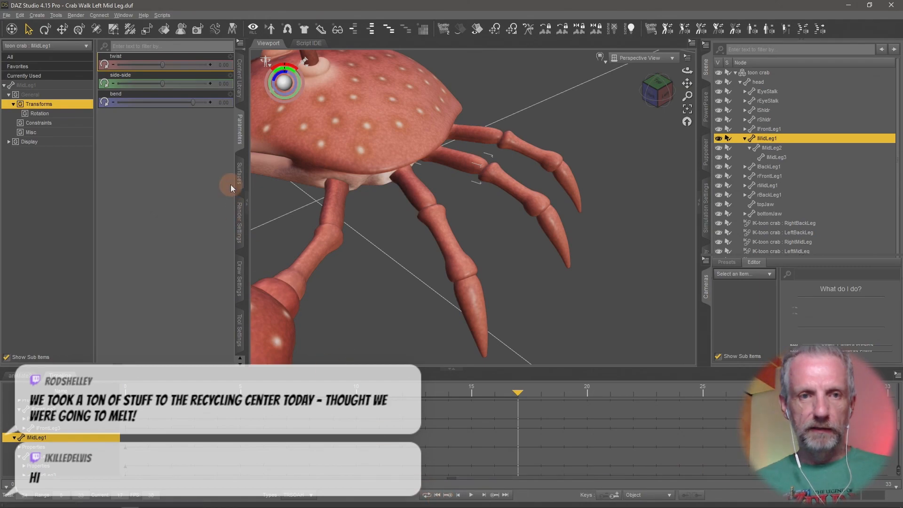
Reopen the Crab Walk Left Mid Leg scene without saving current changes and play its animation.
left_click(6, 16)
mouse_move(65, 49)
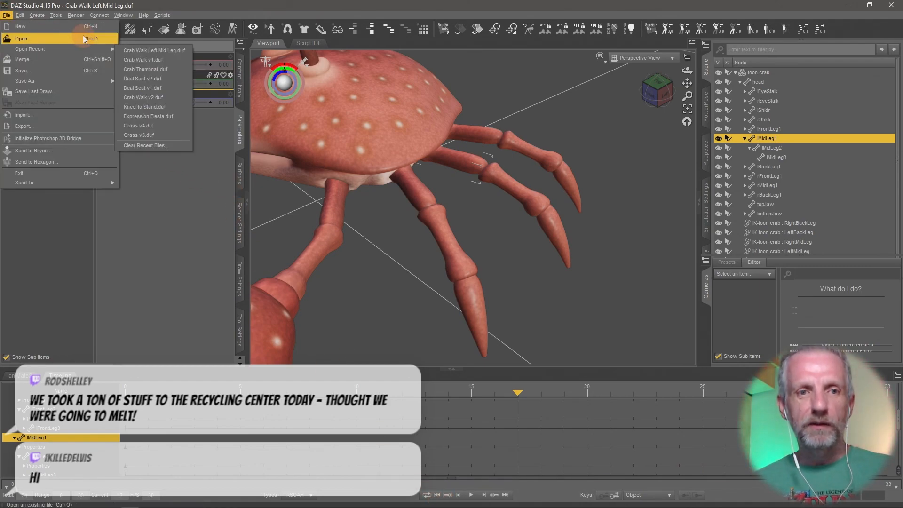
left_click(187, 51)
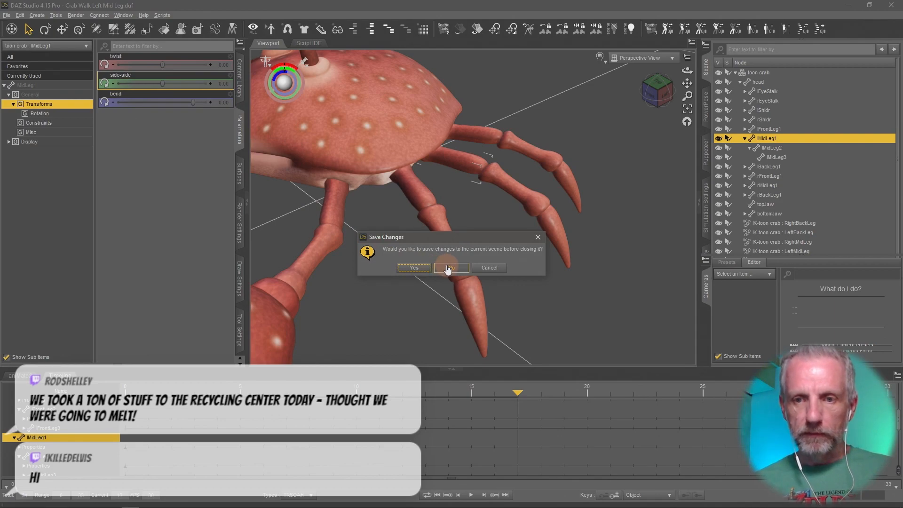
left_click(449, 267)
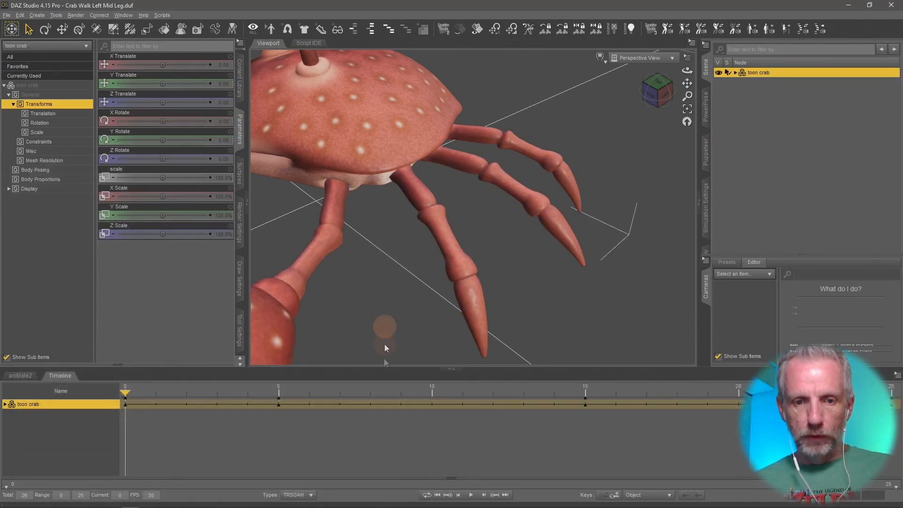
left_click(471, 495)
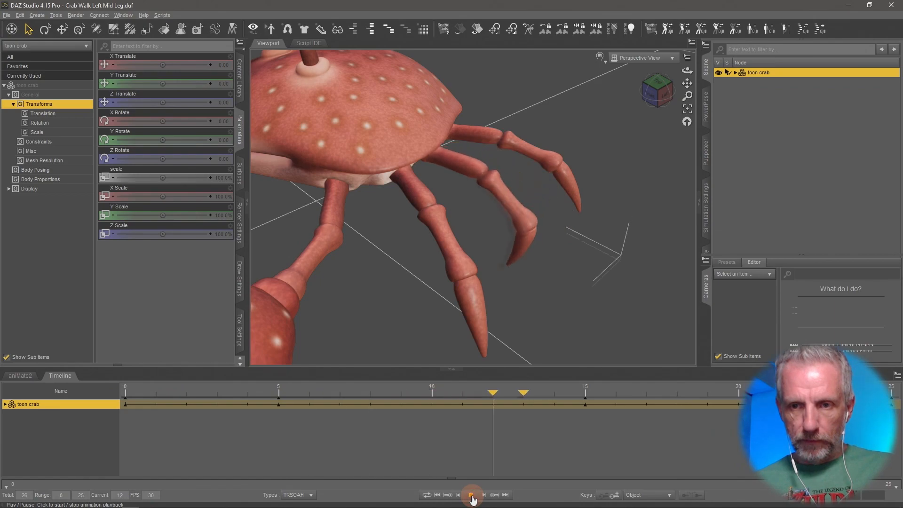
left_click(470, 494)
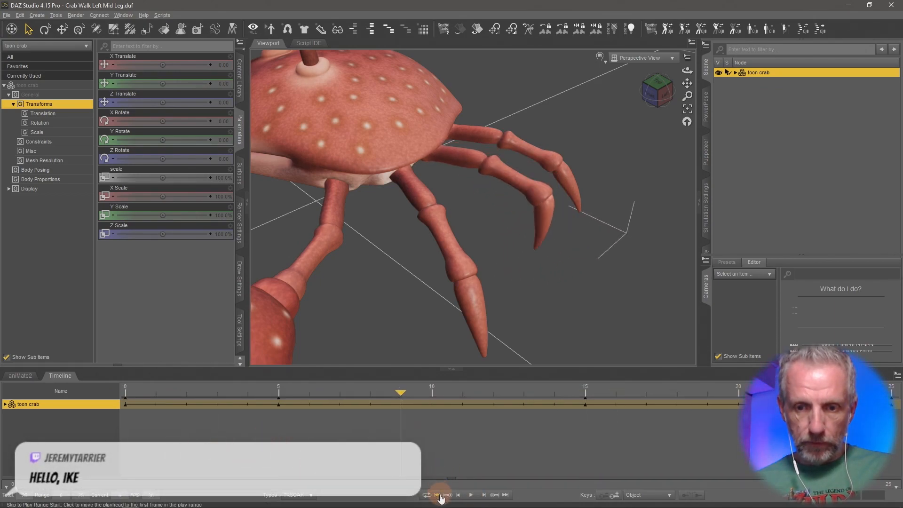
Add a sub-track to the toon crab in aniMate2 and uncheck head, both shoulders, forearms and hands in its part list.
left_click(25, 379)
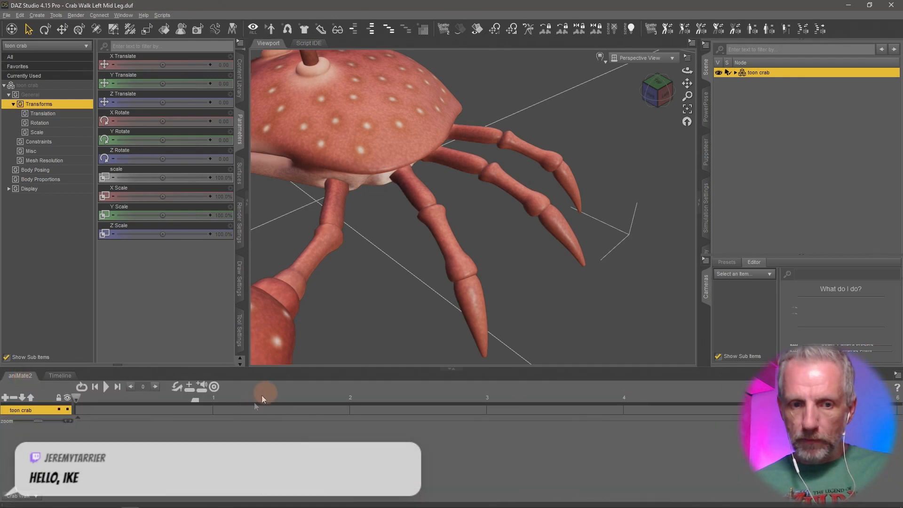
left_click(6, 398)
double_click(38, 419)
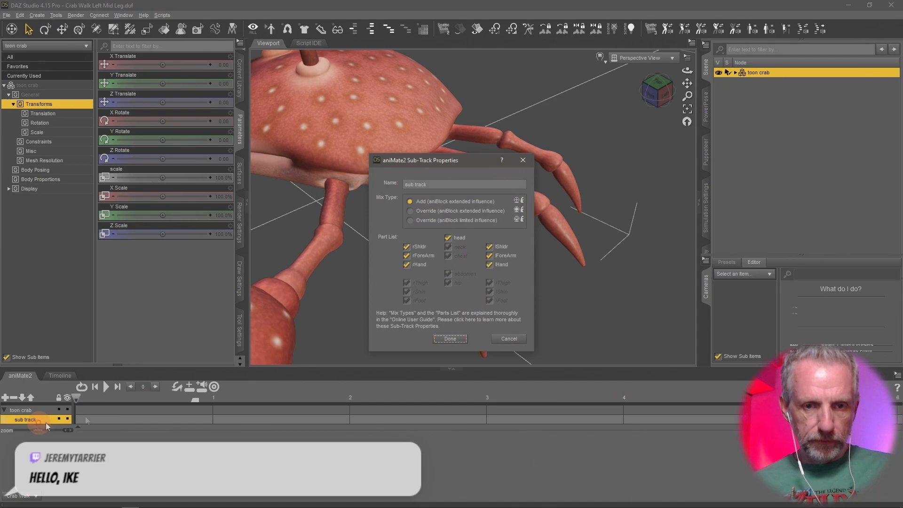
left_click(448, 238)
left_click(406, 246)
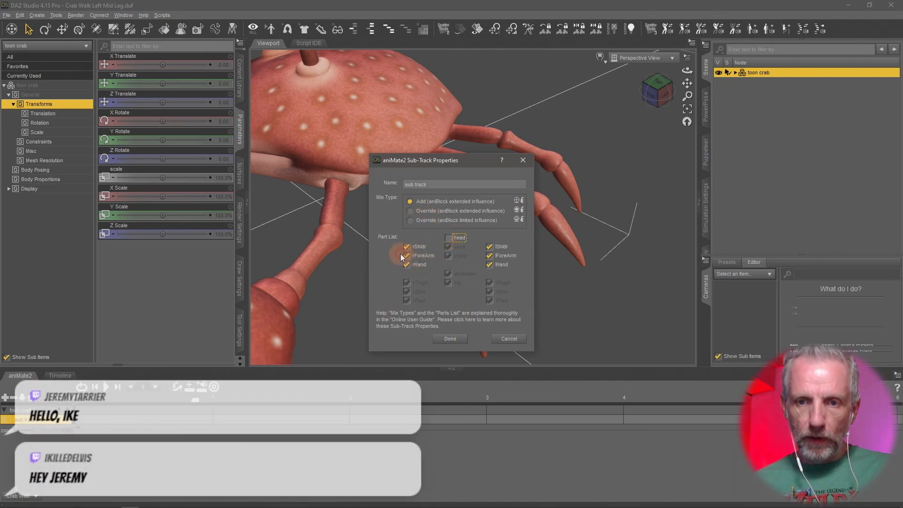
left_click(406, 256)
left_click(407, 265)
left_click(489, 256)
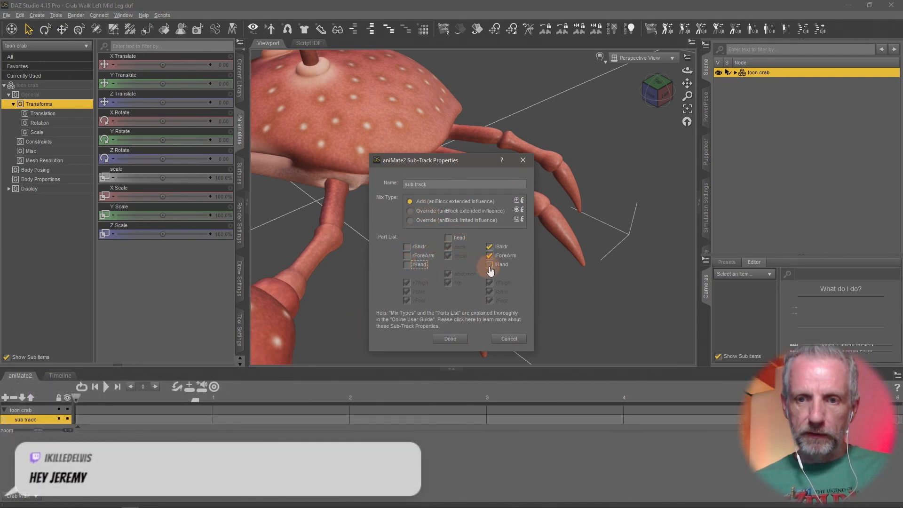
left_click(489, 265)
left_click(490, 247)
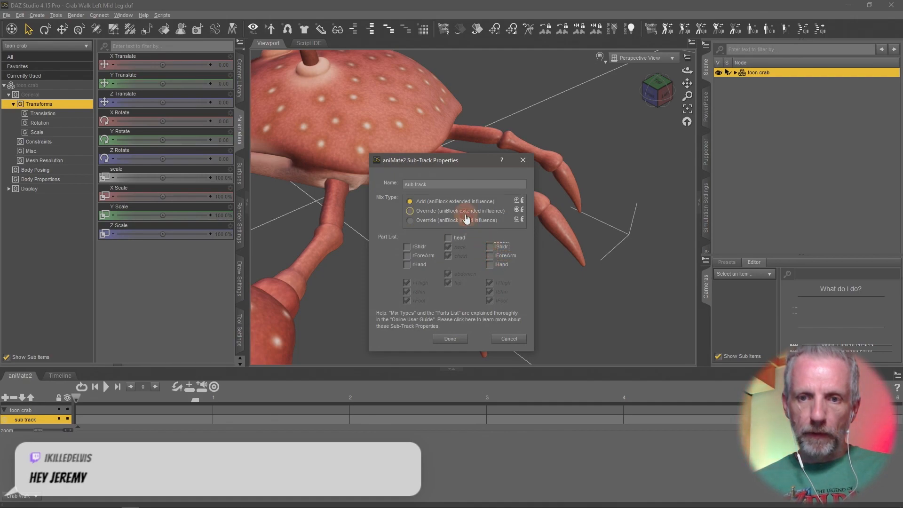
Name the sub-track Front Mid Leg and close its properties.
left_click_drag(414, 185, 392, 187)
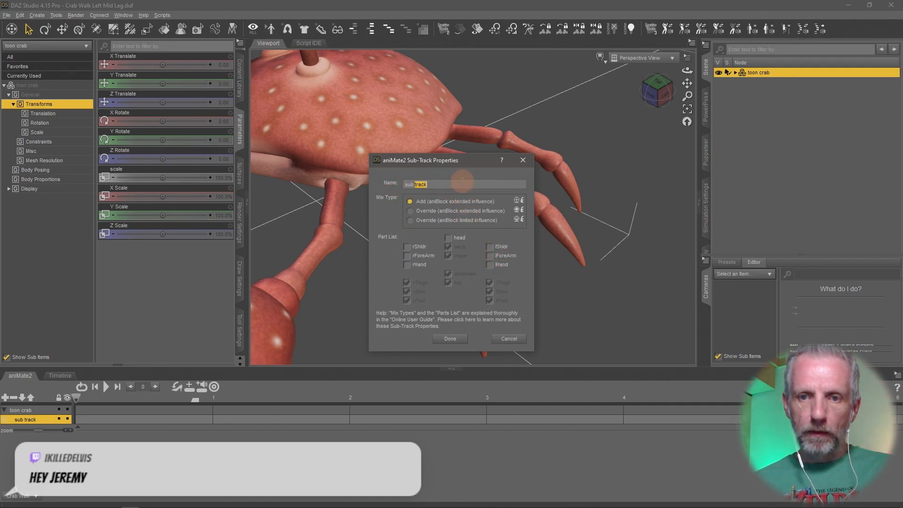
left_click_drag(459, 184, 393, 186)
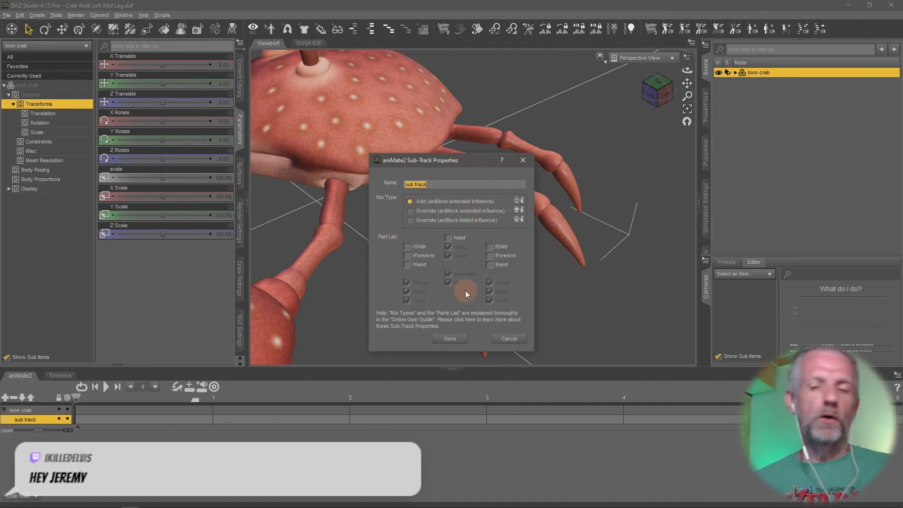
type("Front")
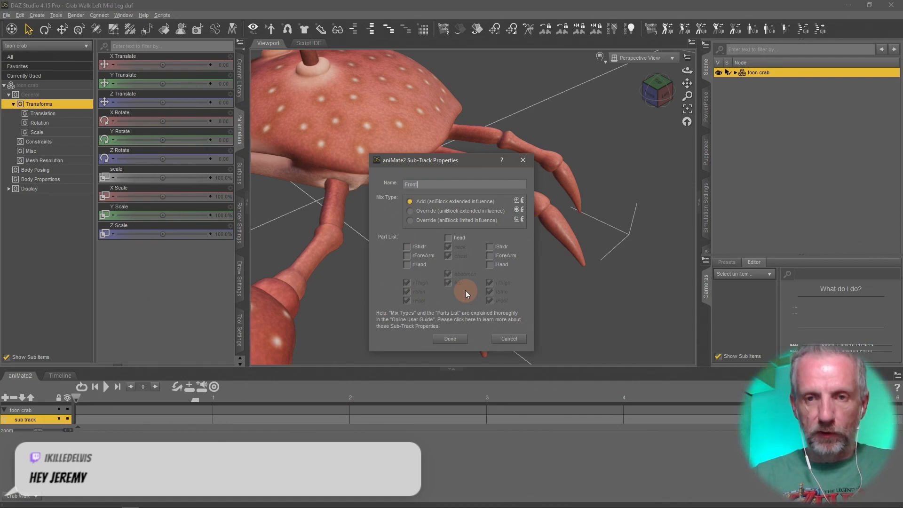
type(" Mid Leg")
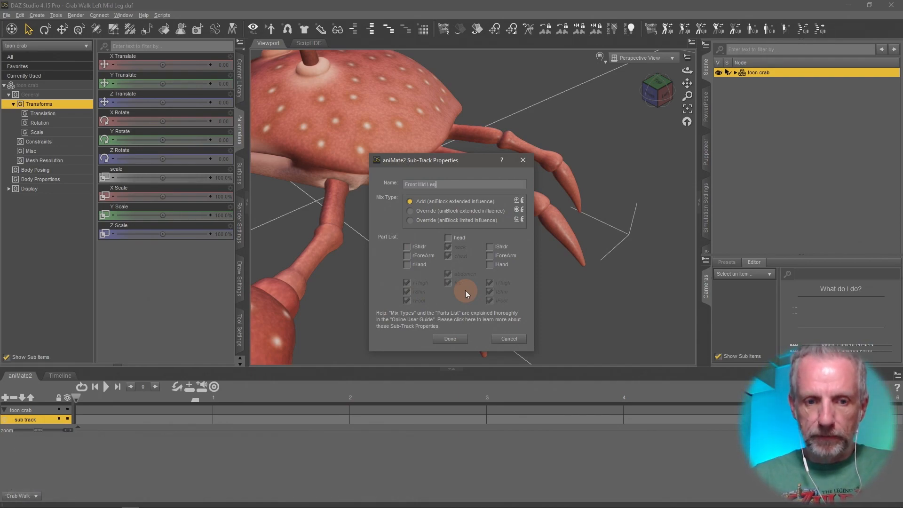
key("Return")
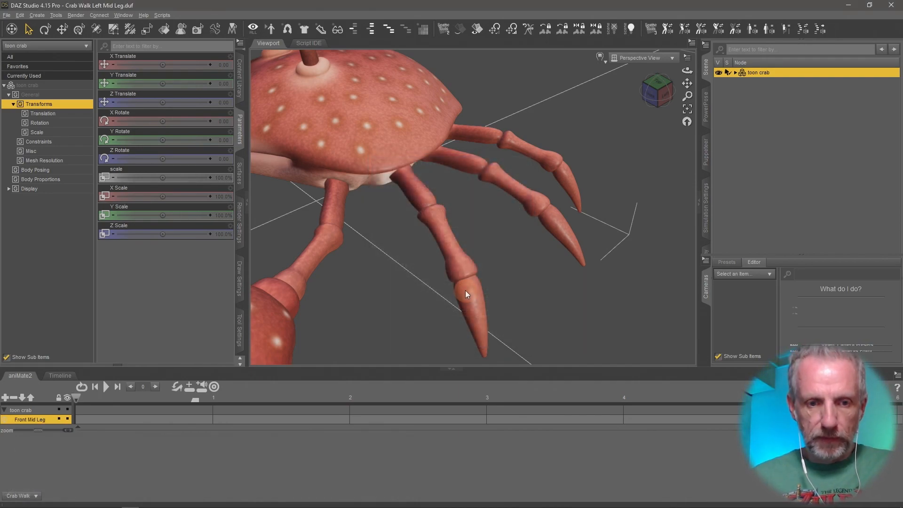
Create an aniBlock from the Studio keyframes on the toon crab track.
right_click(101, 418)
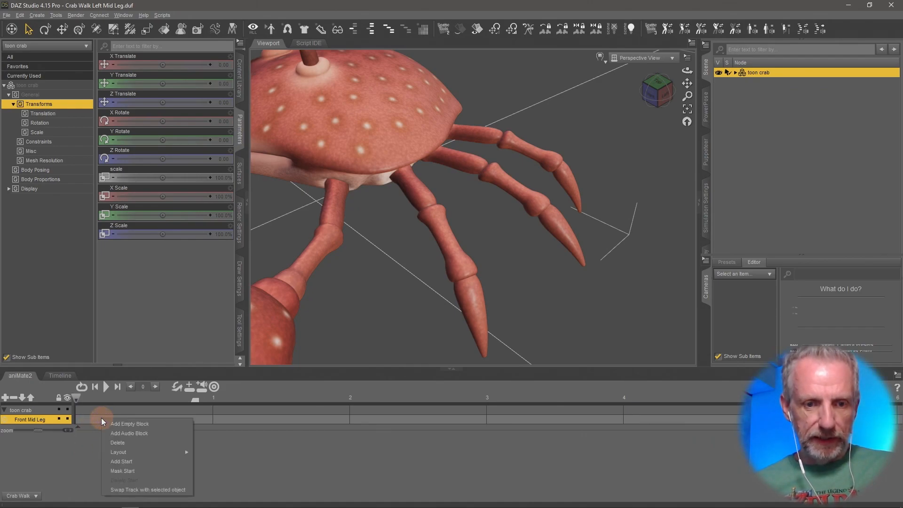
left_click(94, 441)
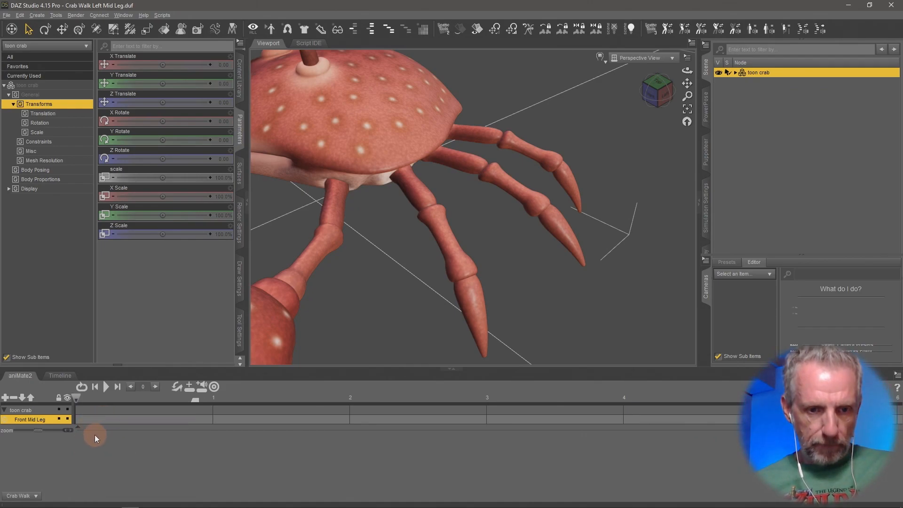
right_click(92, 442)
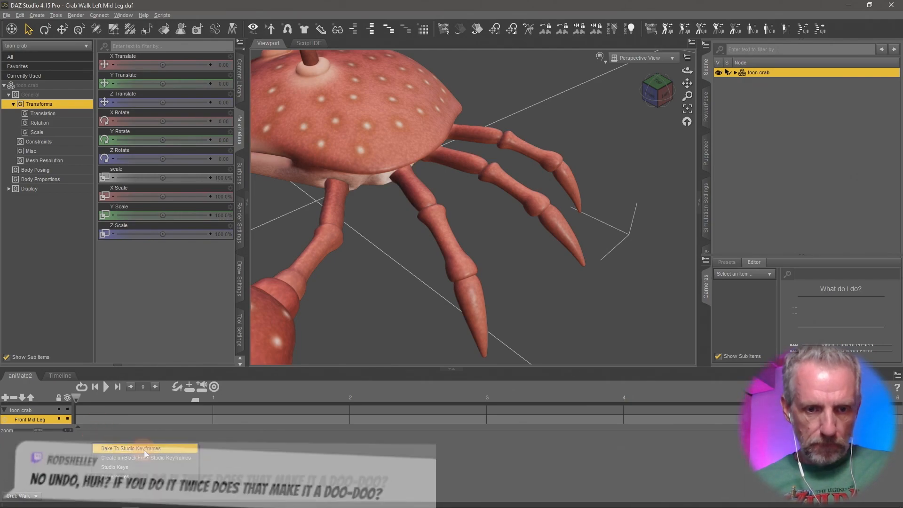
left_click(163, 457)
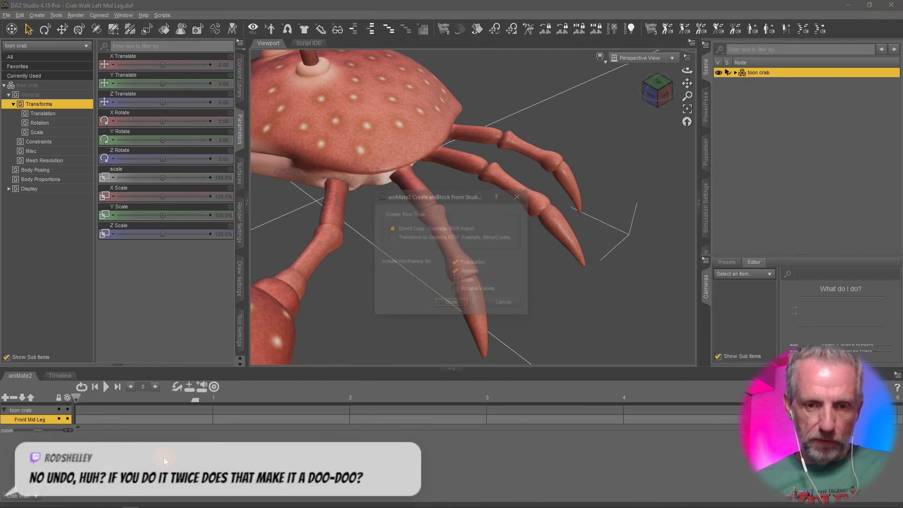
left_click(451, 304)
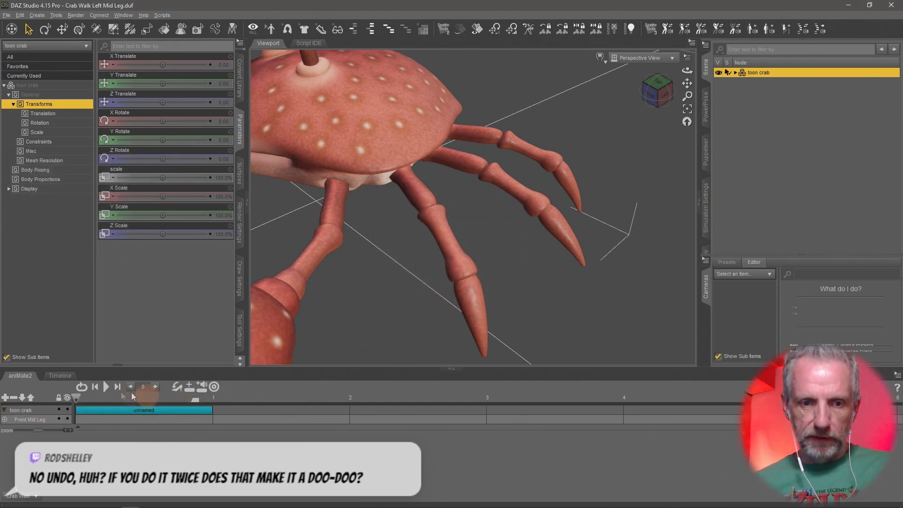
Play the new aniBlock in aniMate2 repeatedly and check the leg motion.
left_click(60, 376)
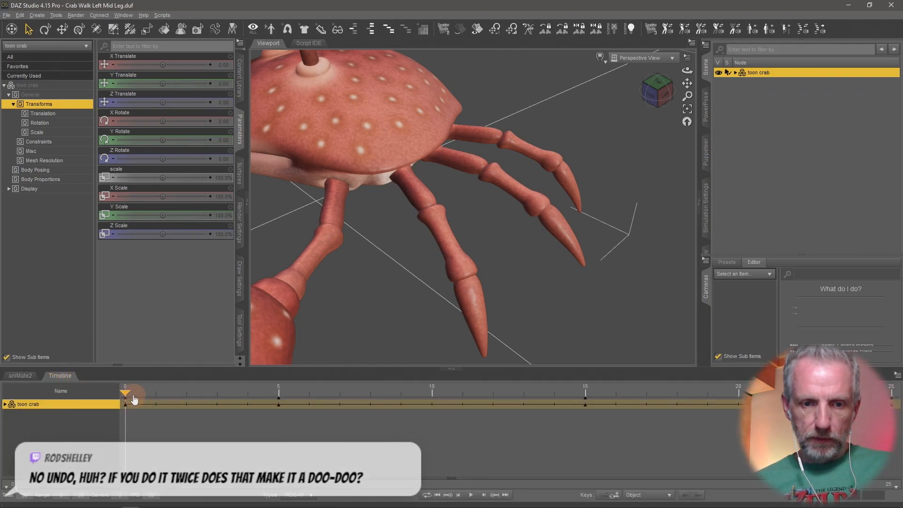
left_click(20, 375)
key("space")
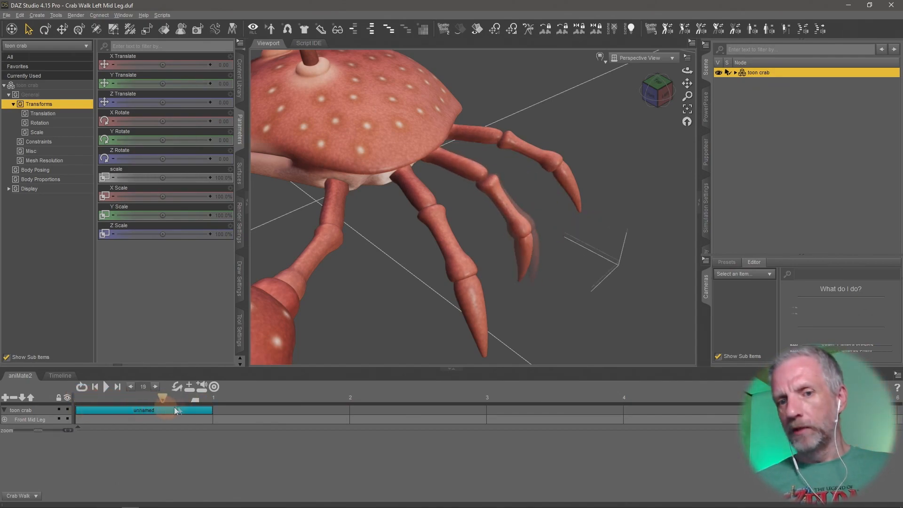
left_click_drag(164, 408, 87, 398)
left_click(105, 387)
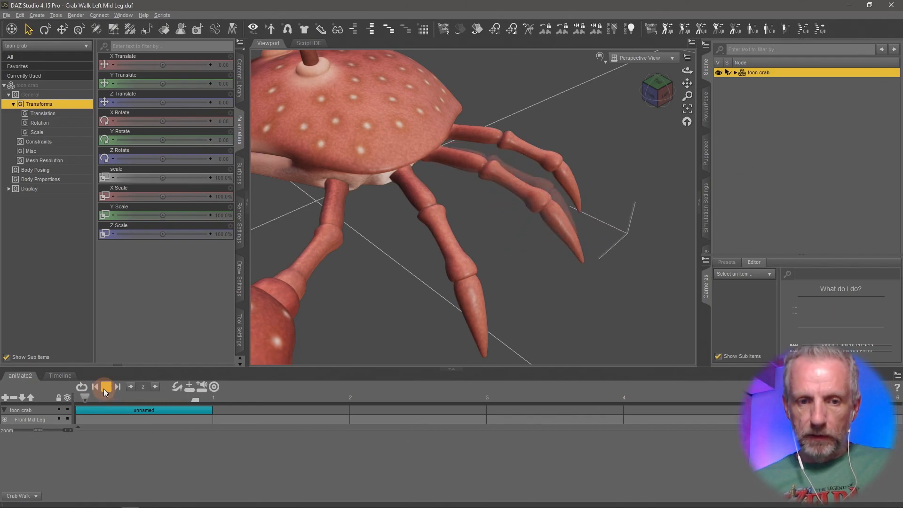
left_click(105, 386)
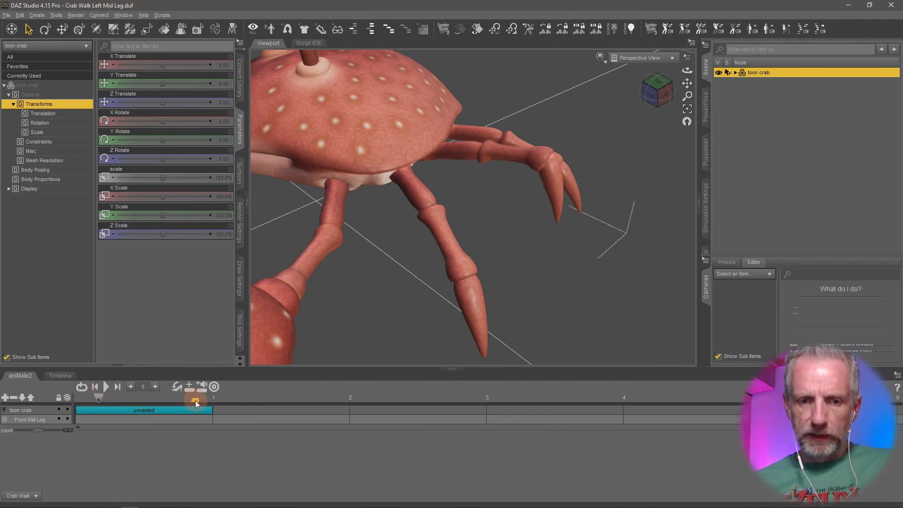
left_click(106, 387)
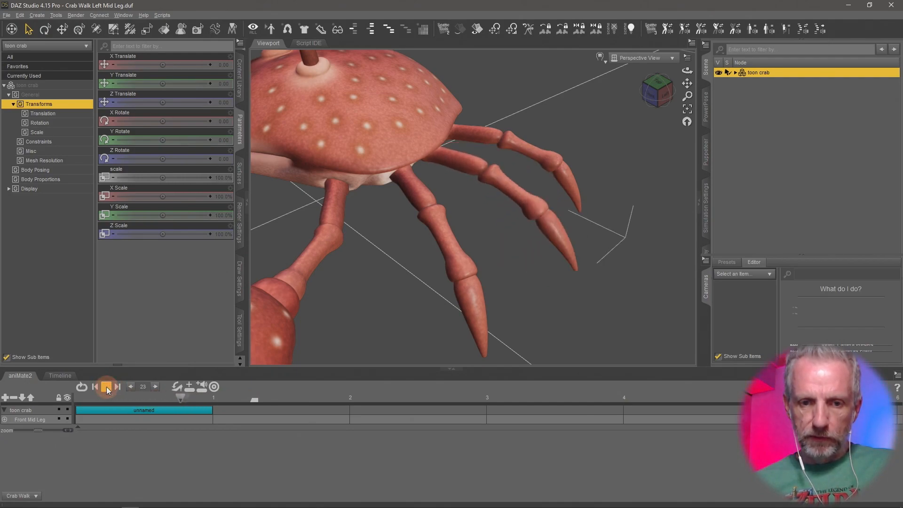
left_click(106, 386)
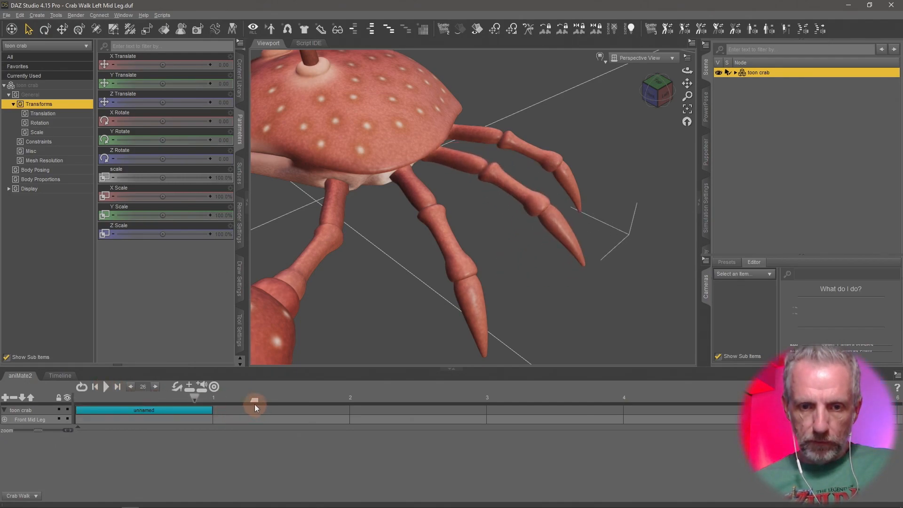
left_click(104, 386)
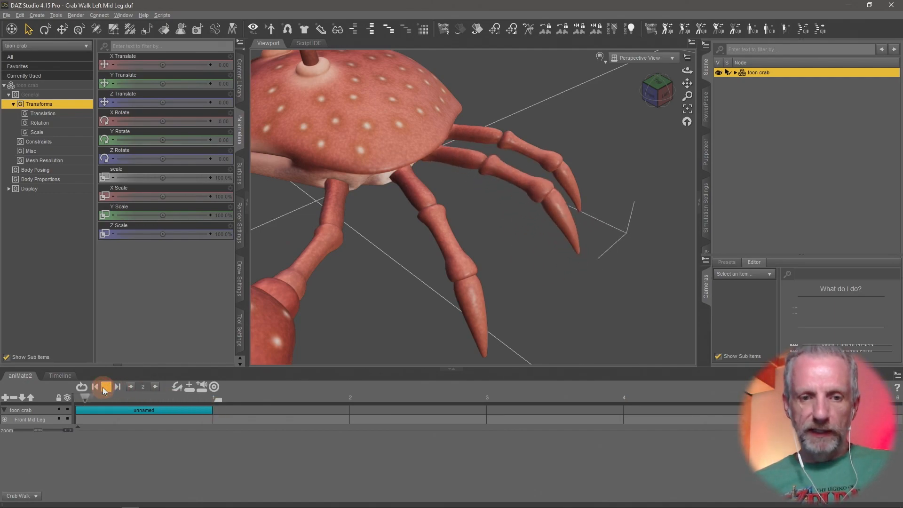
left_click(102, 388)
Set the Studio timeline's total frames to 26 and replay the aniBlock in aniMate2.
left_click(60, 375)
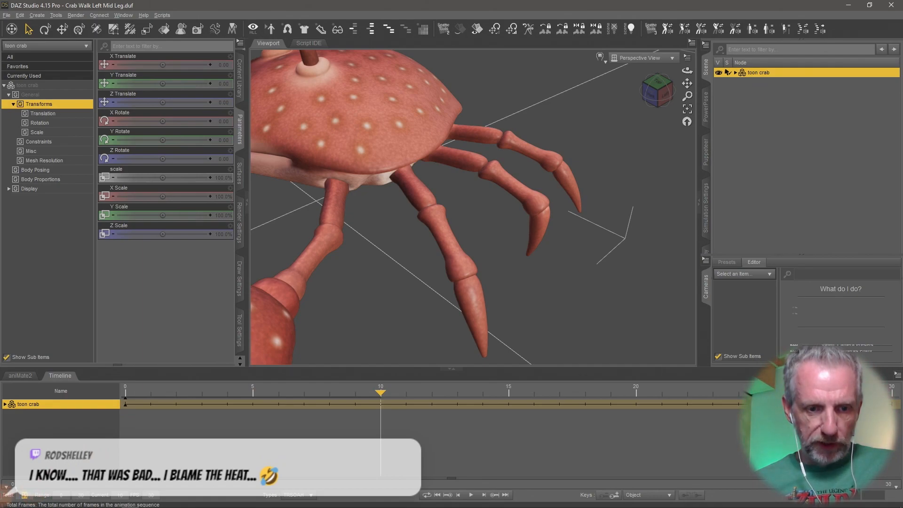
type("26")
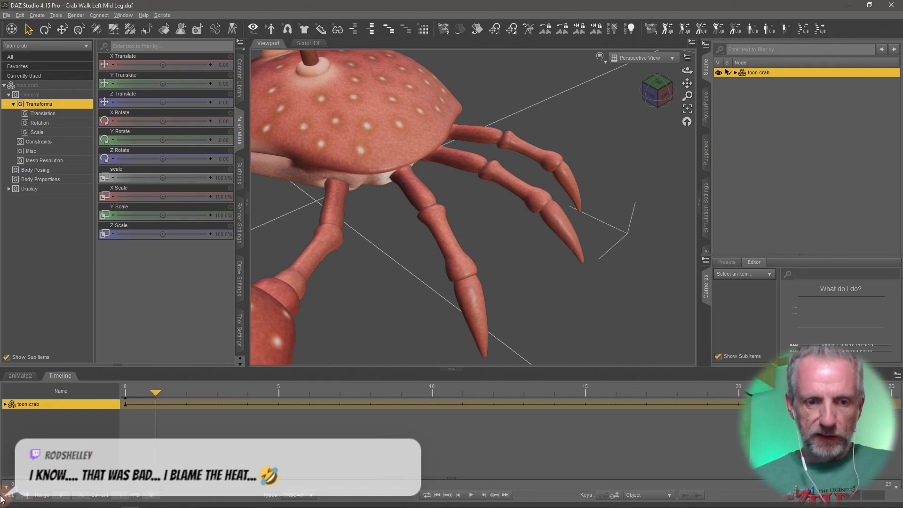
left_click(20, 375)
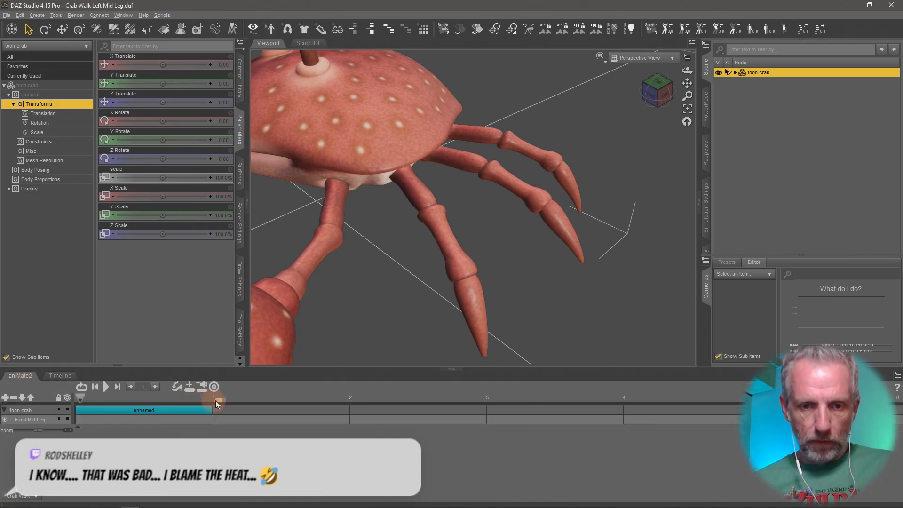
left_click(106, 391)
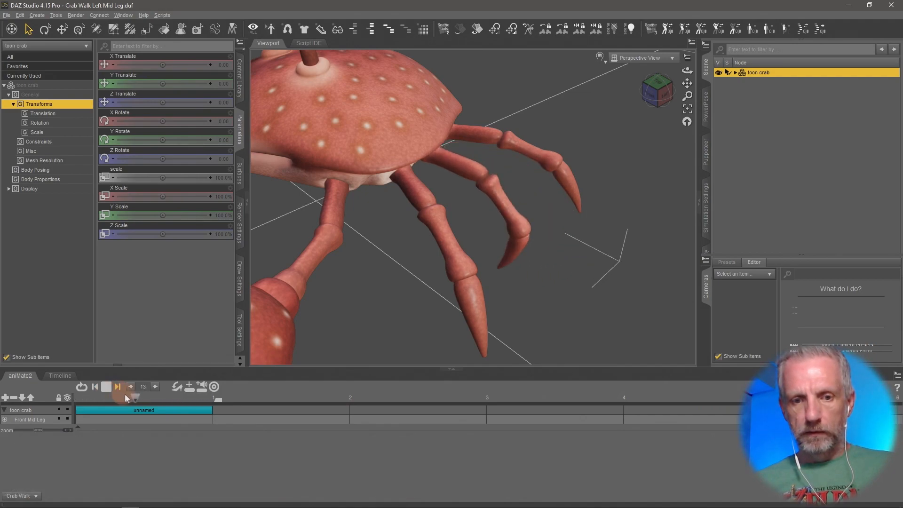
left_click(107, 387)
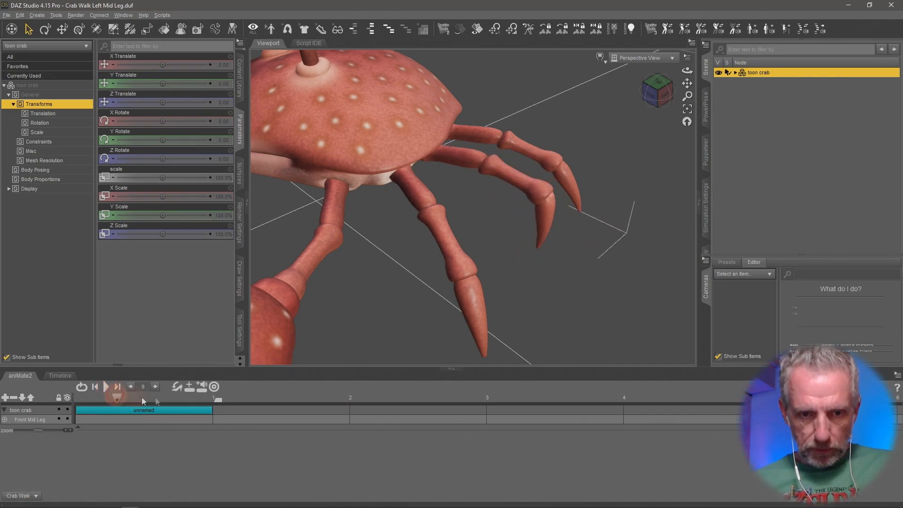
Rename the aniBlock on the toon crab track to Left Mid Leg.
left_click(198, 409)
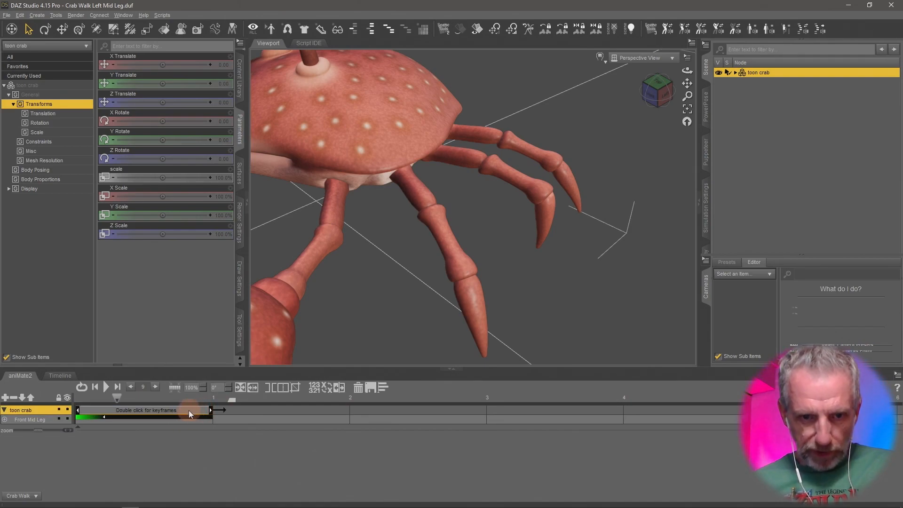
right_click(188, 410)
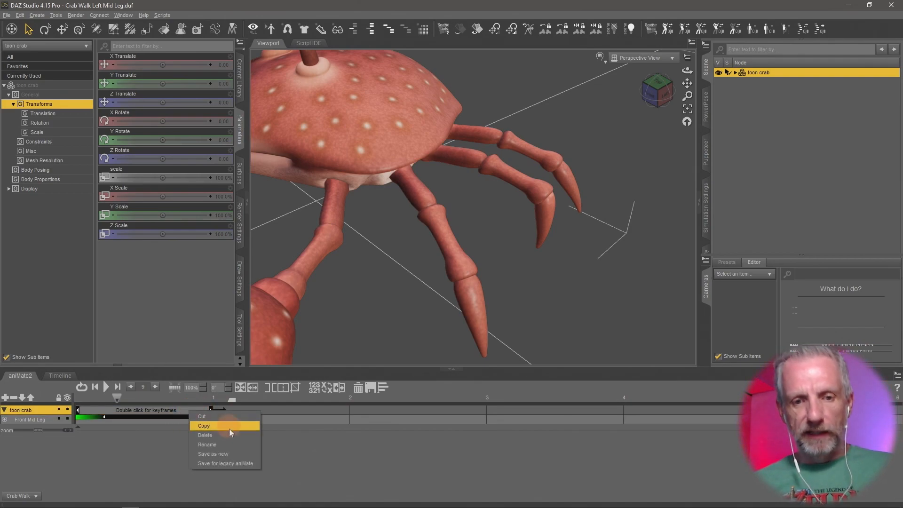
left_click(238, 453)
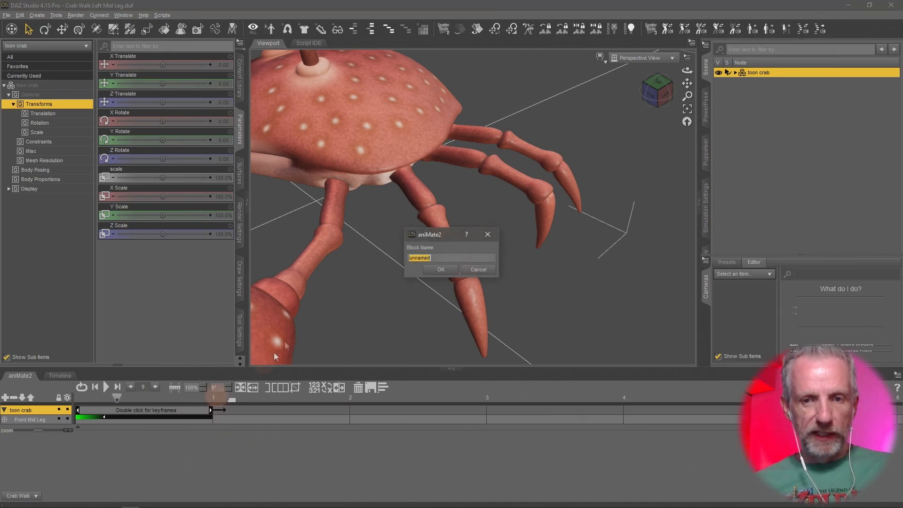
type("Left ")
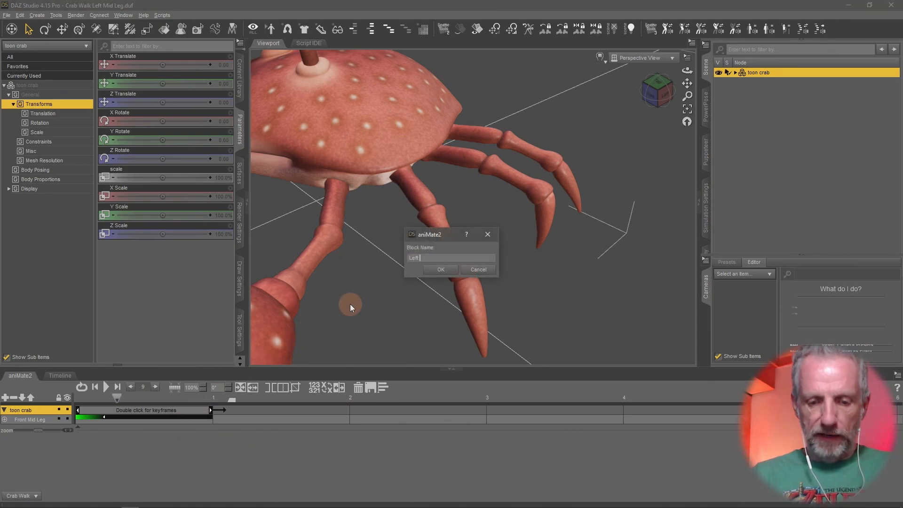
type("Middle Leg")
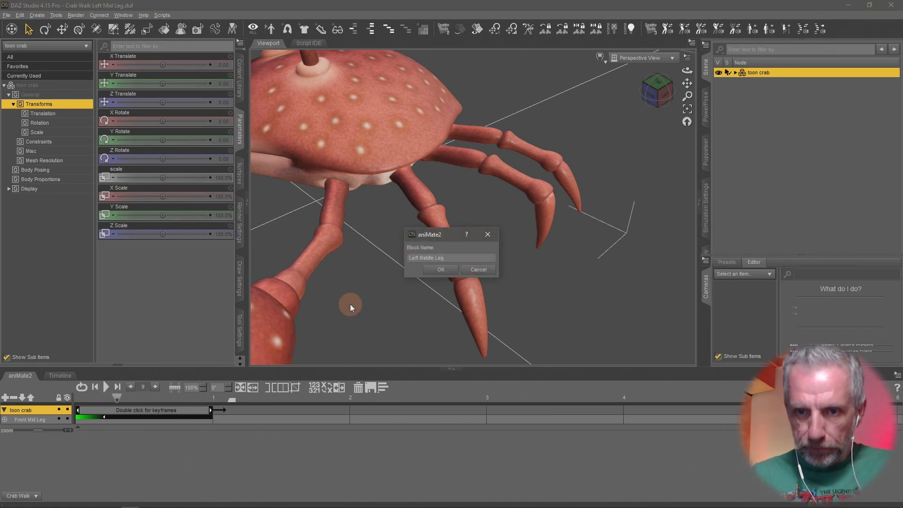
key("BackSpace")
key("BackSpace")
key("BackSpace")
key("BackSpace")
key("BackSpace")
key("BackSpace")
key("BackSpace")
type("Leg")
key("Return")
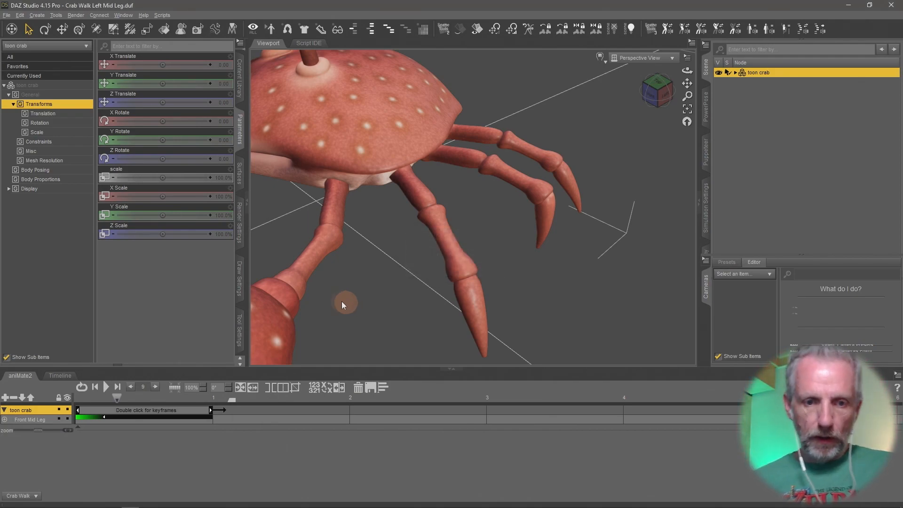
Save the aniBlock as a new file, Left Mid Leg.gfa, in the Crab Walk aniBlocks folder.
right_click(151, 409)
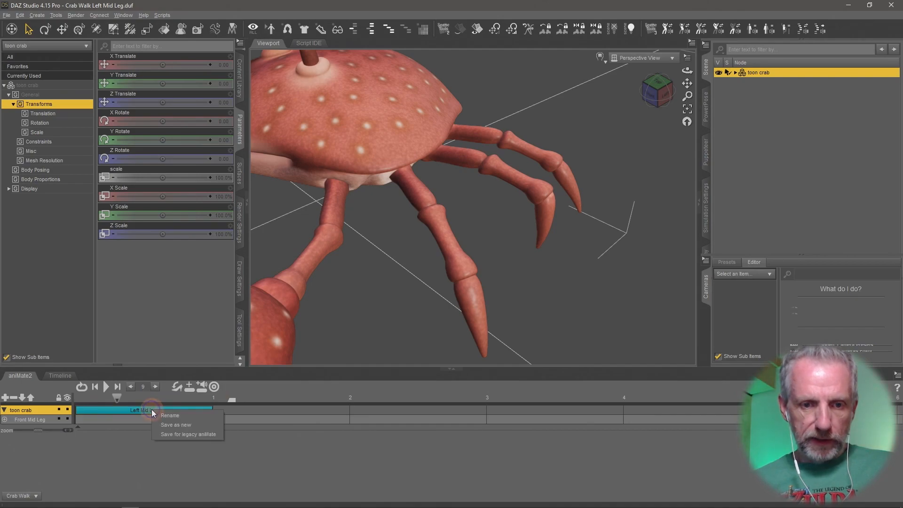
left_click(195, 423)
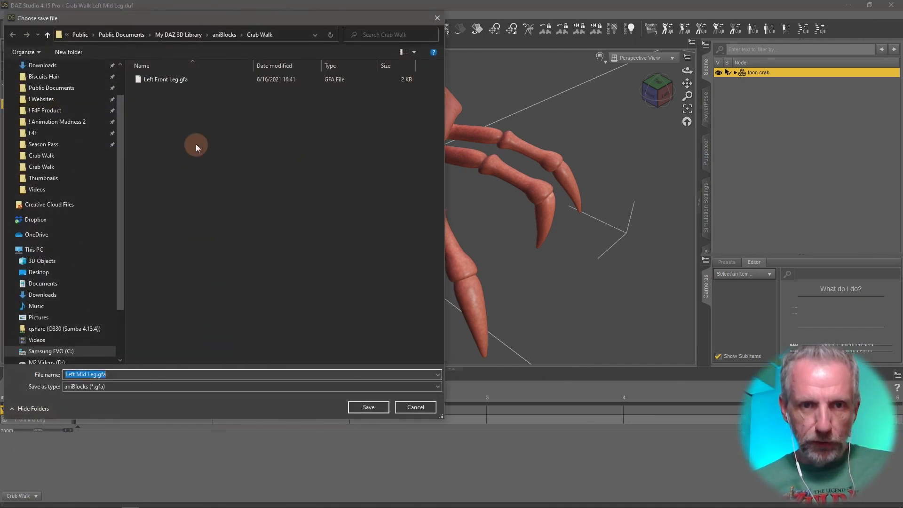
left_click(365, 407)
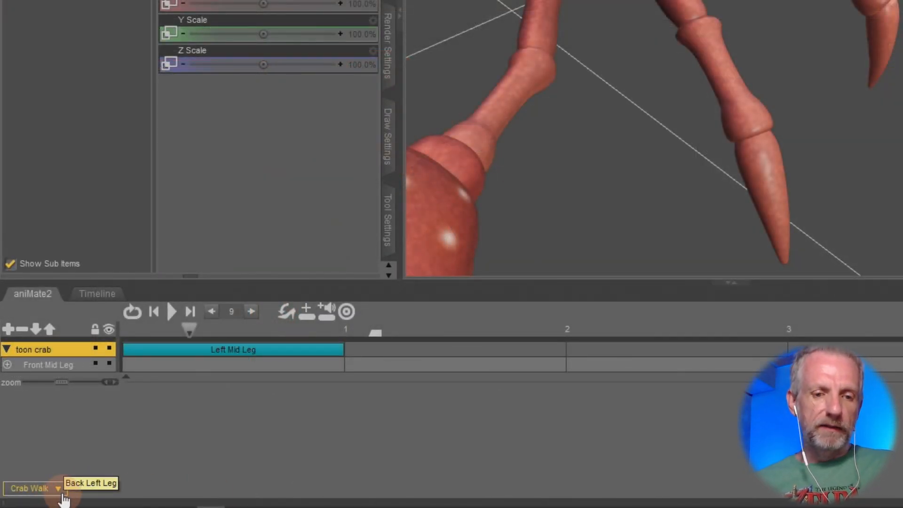
Refresh the aniBlocks library by switching to the Dorelle folder and back to Crab Walk.
left_click(65, 492)
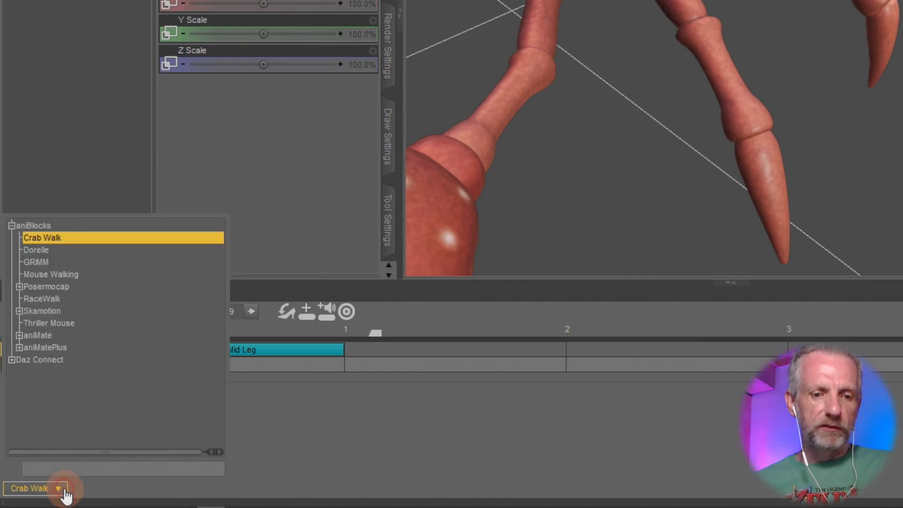
left_click(66, 253)
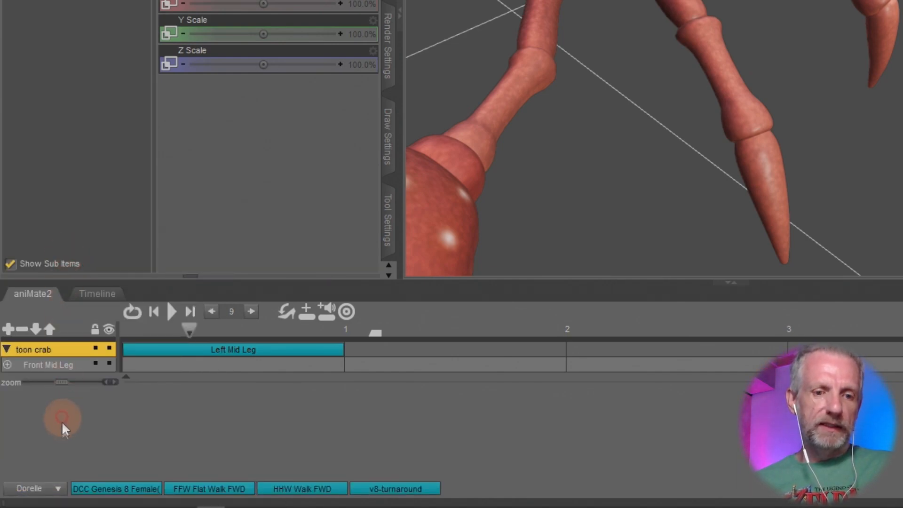
left_click(41, 488)
left_click(64, 241)
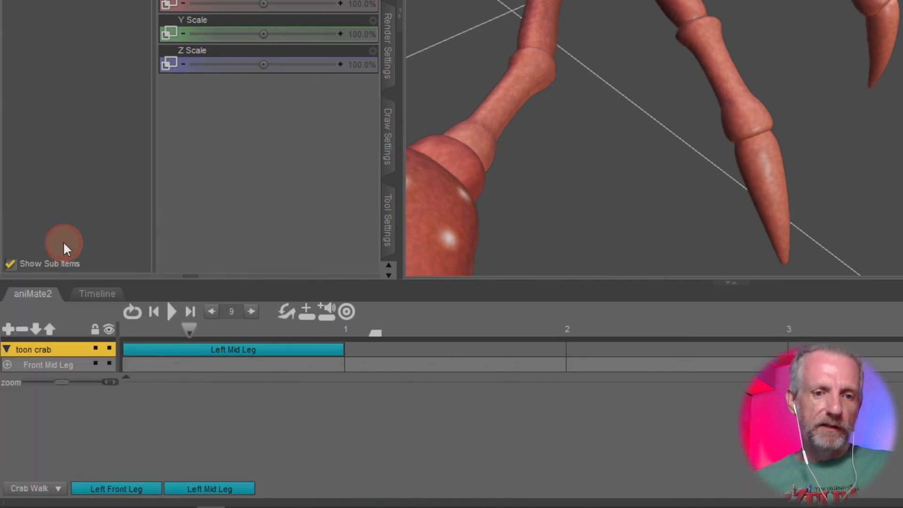
Preview the Left Front Leg and Left Mid Leg blocks from the Crab Walk library on the crab.
left_click(126, 489)
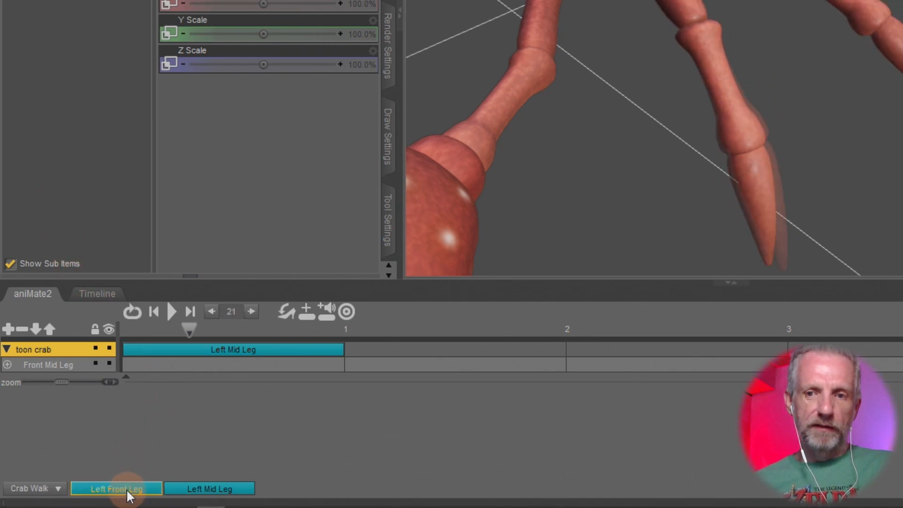
left_click(198, 489)
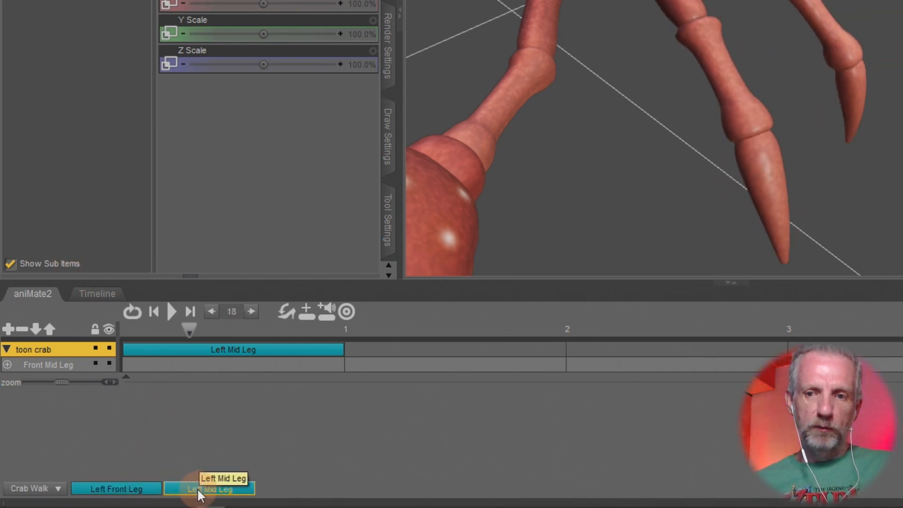
left_click(134, 489)
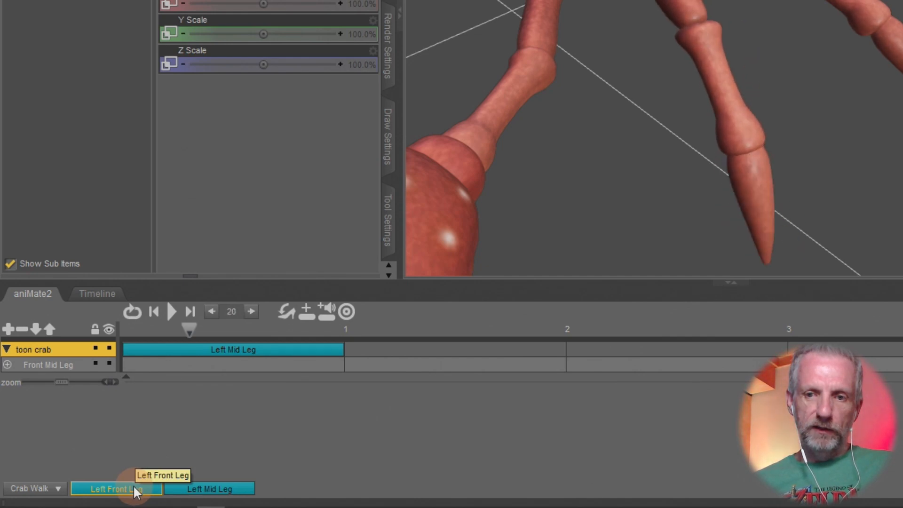
left_click(197, 490)
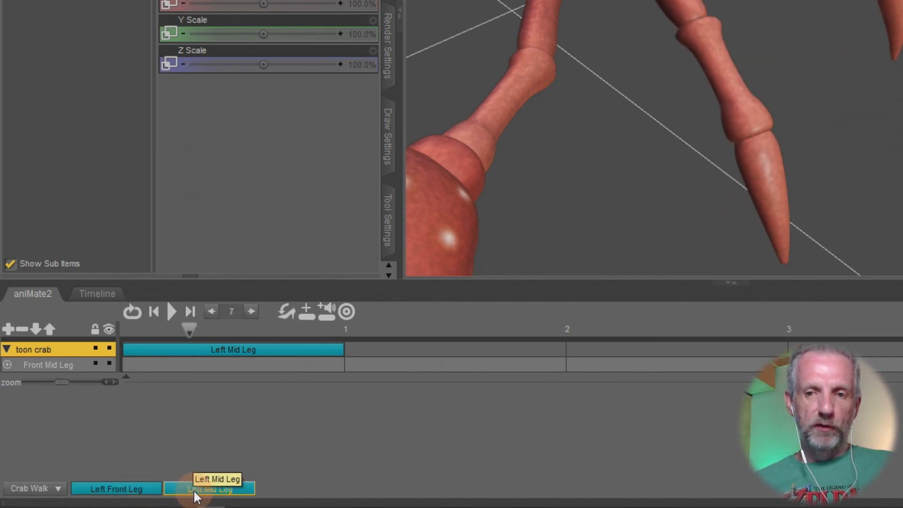
left_click(140, 489)
left_click(198, 488)
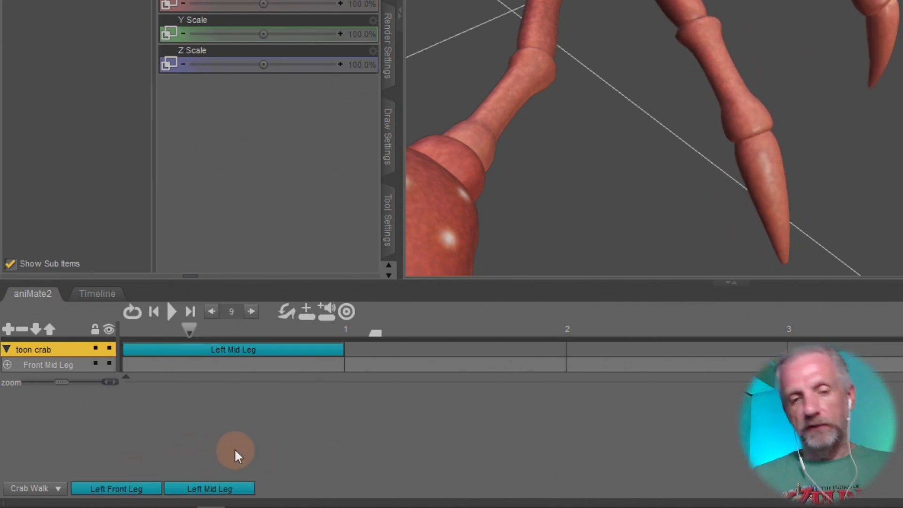
left_click(126, 488)
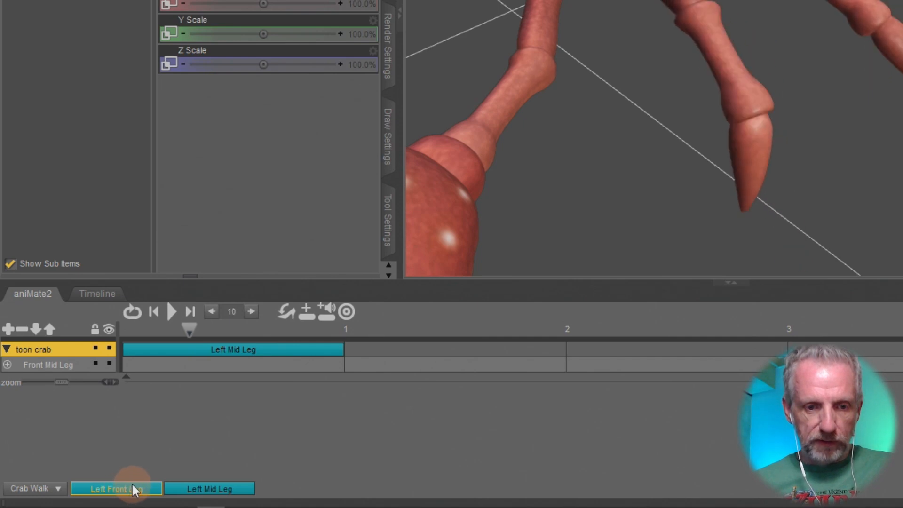
Add the Left Front Leg block to the Front Mid Leg sub-track and play the animation.
mouse_move(135, 490)
left_mouse_down()
mouse_move(188, 396)
mouse_move(189, 376)
mouse_move(159, 373)
mouse_move(205, 365)
left_mouse_up()
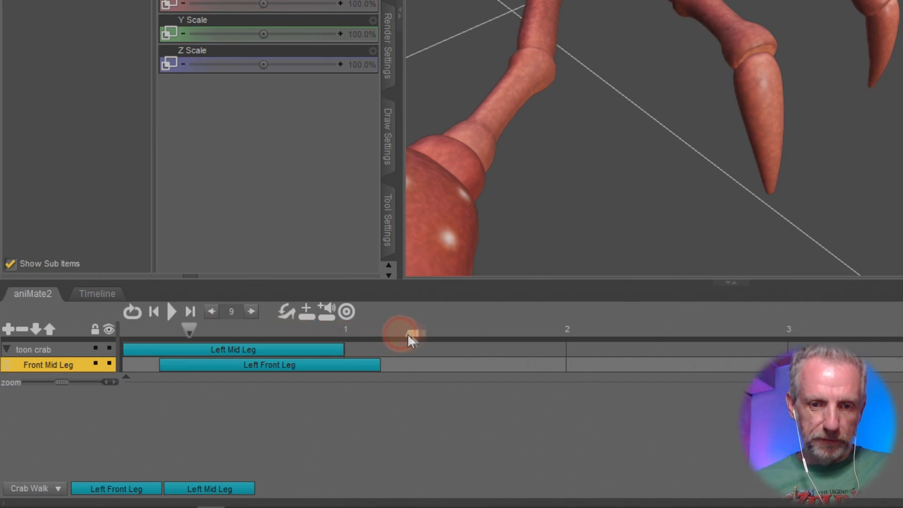
left_click(170, 311)
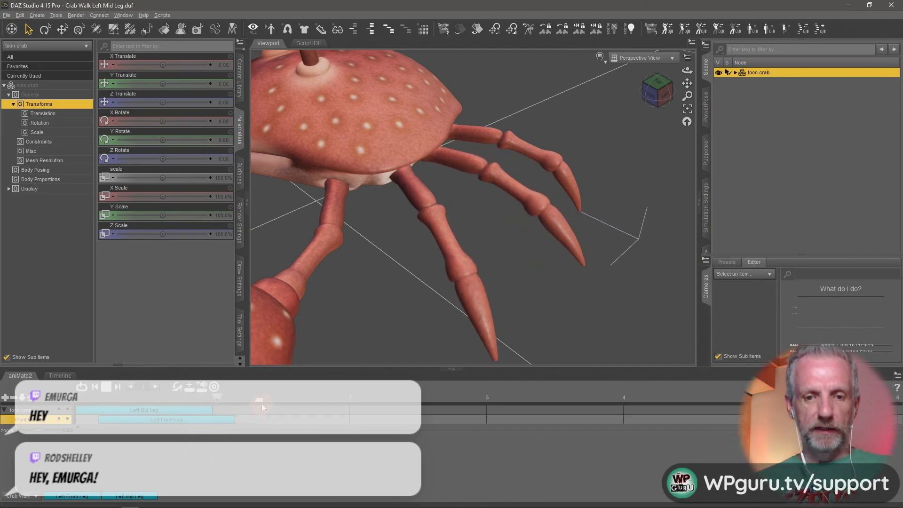
left_click(109, 386)
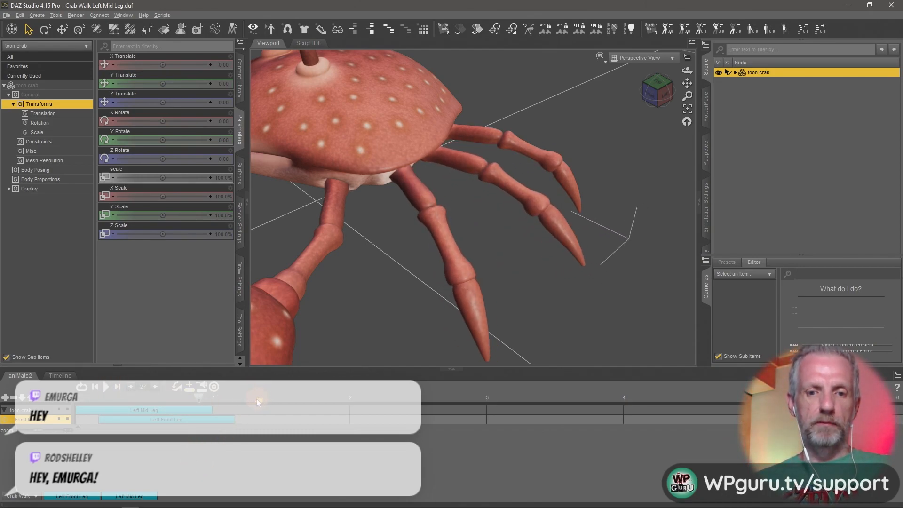
Shift the Left Front Leg block later on the sub-track and replay the animation.
left_click_drag(200, 420, 229, 414)
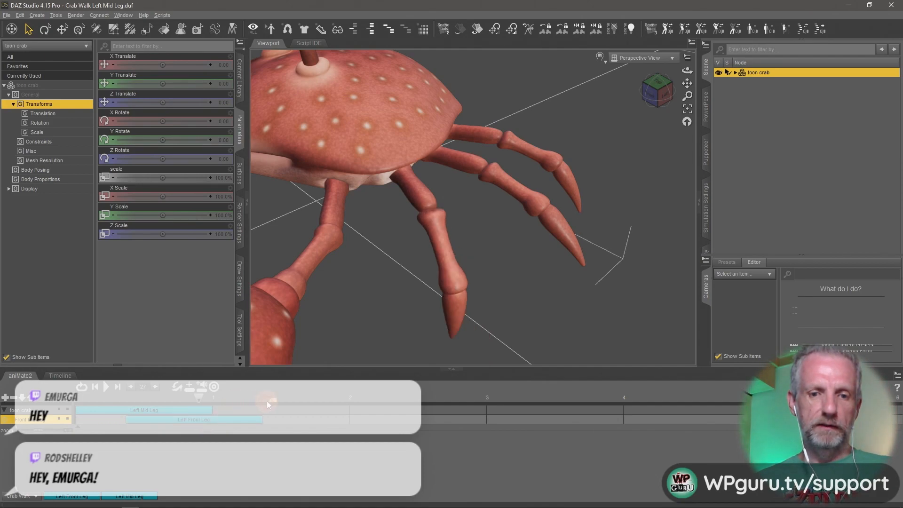
left_click(105, 387)
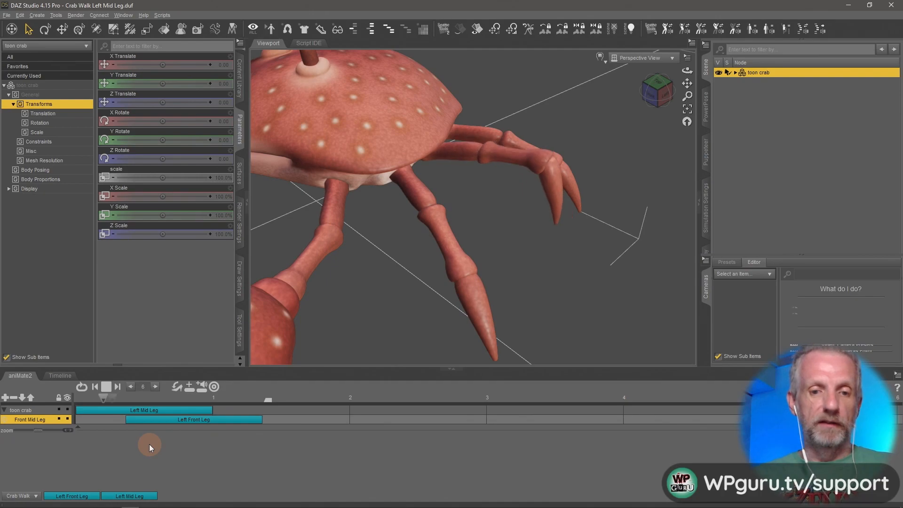
left_click(108, 385)
Delete the Left Mid Leg and Left Front Leg blocks from the toon crab track and its sub-track.
left_click(179, 410)
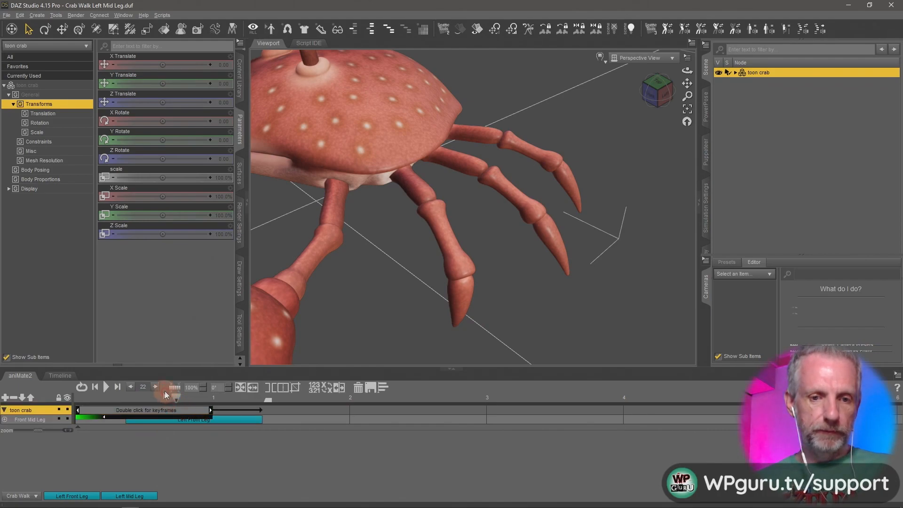
left_click(358, 388)
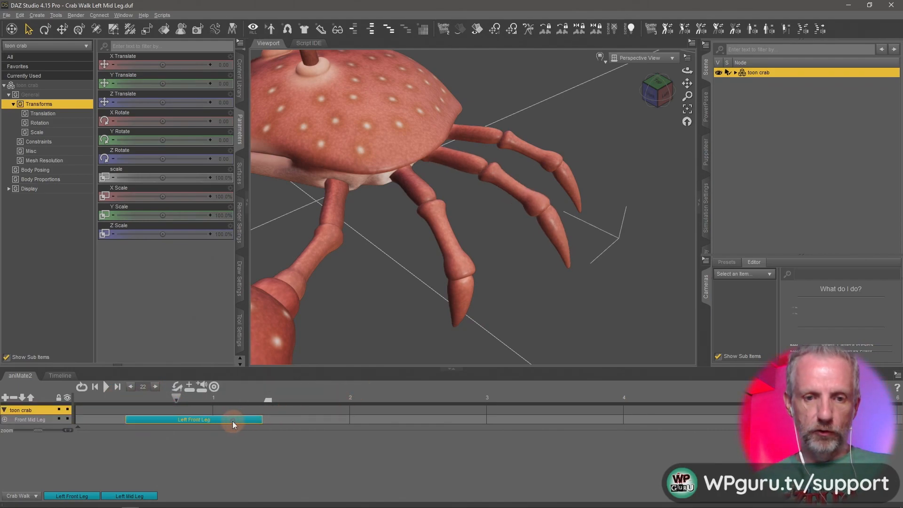
left_click(232, 421)
left_click(359, 385)
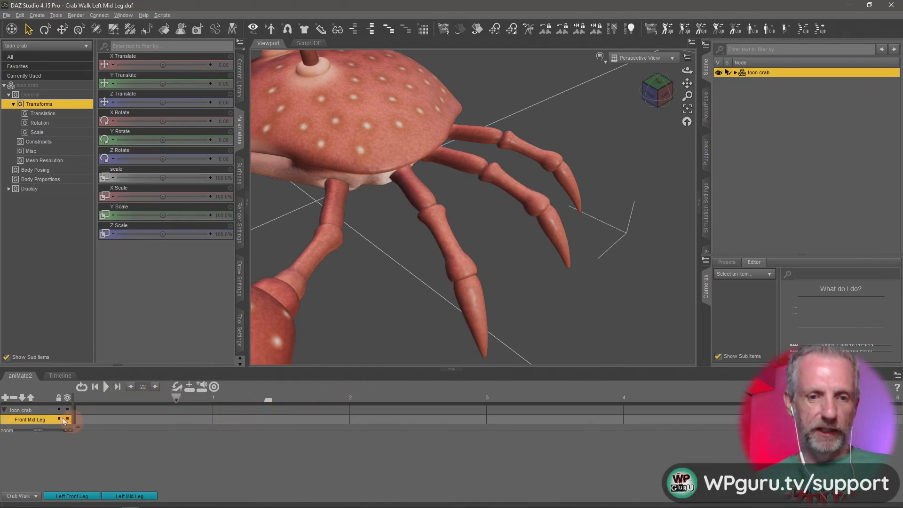
Set the Studio timeline's total frames to 26 and return the playhead to frame 0.
left_click(60, 375)
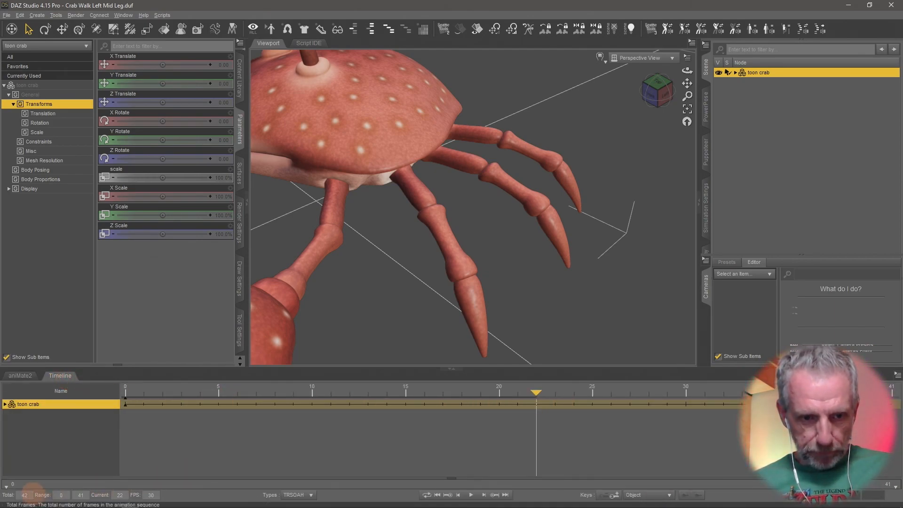
type("6")
key("Return")
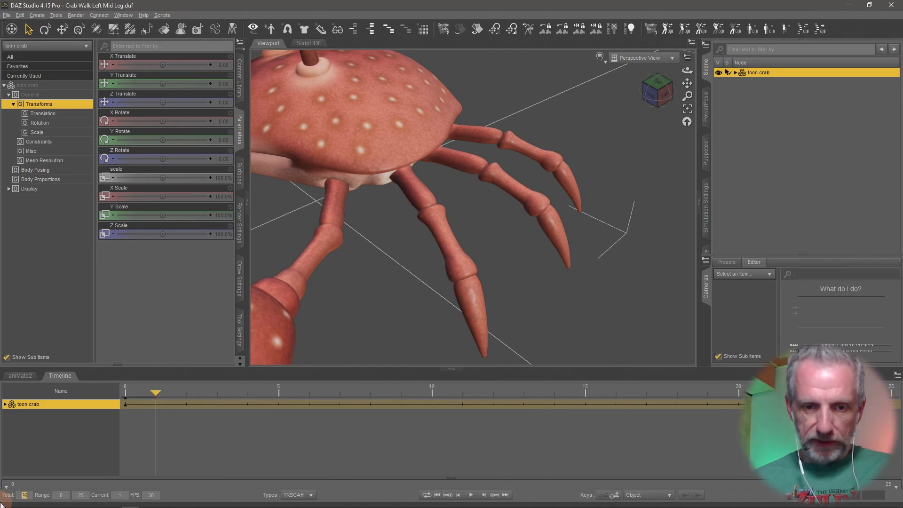
left_click(183, 433)
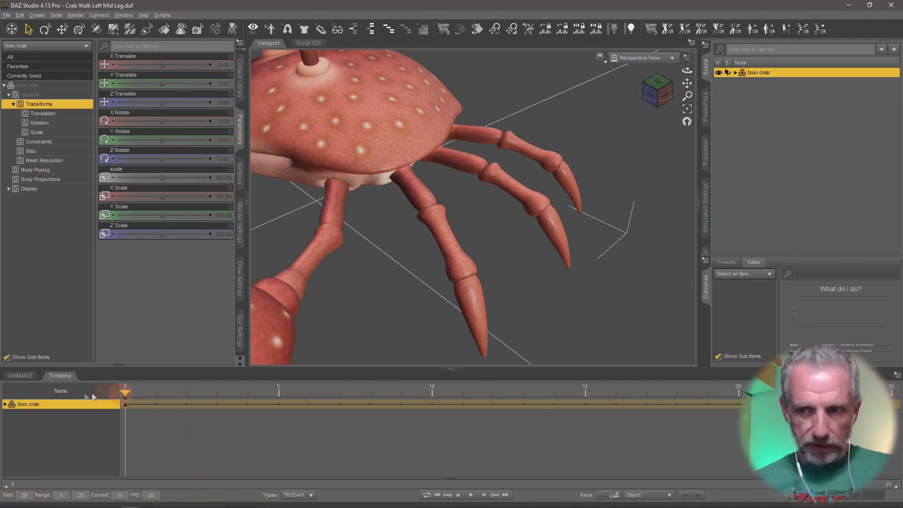
left_click(430, 400)
left_click(243, 426)
left_click(601, 413)
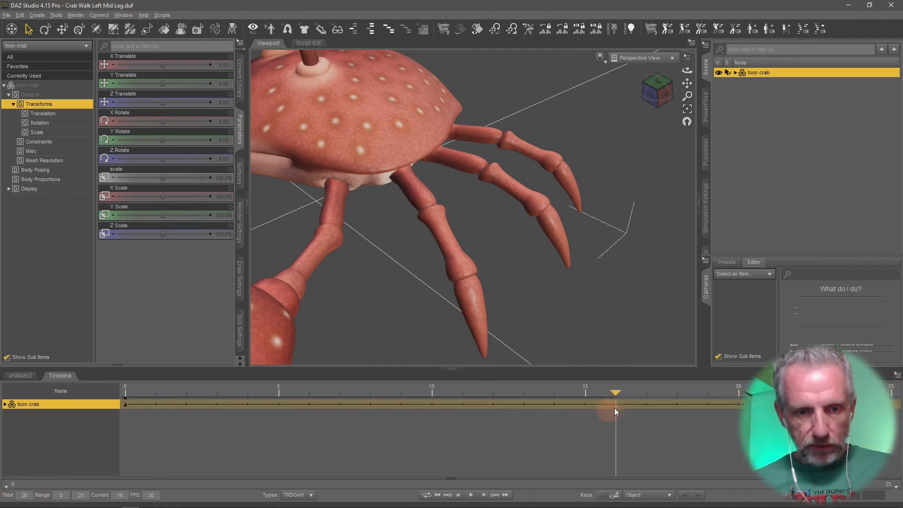
left_click_drag(899, 408, 155, 416)
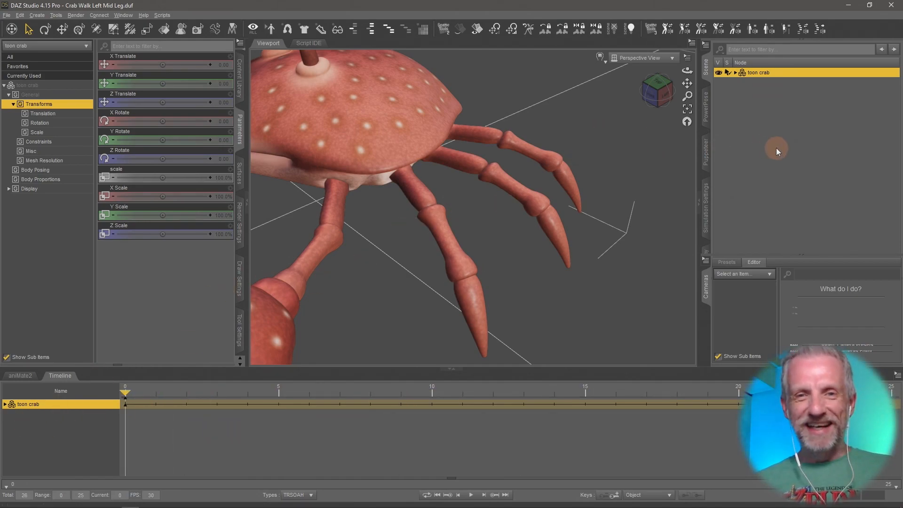
Select the crab's left back leg, lBackLeg1, in the viewport.
left_click_drag(540, 210, 540, 211, "alt")
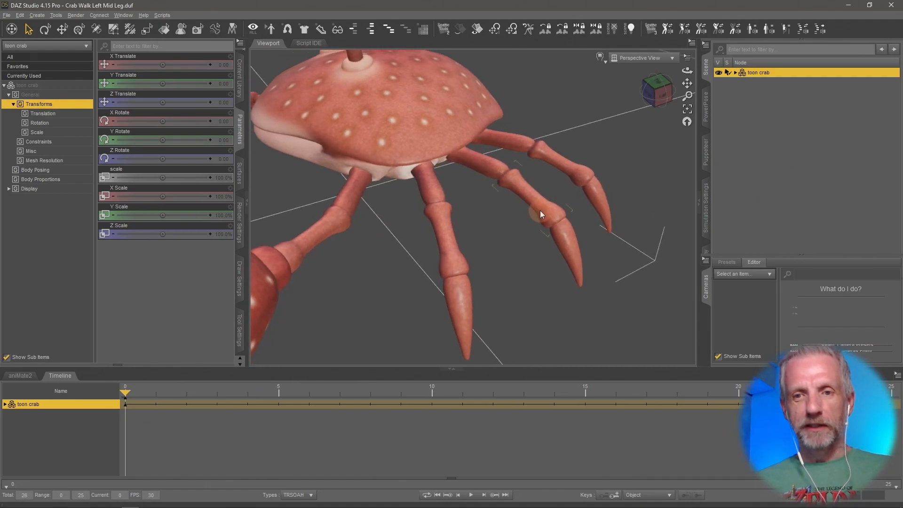
right_click_drag(540, 211, 539, 211, "alt")
left_click_drag(540, 211, 547, 219, "alt")
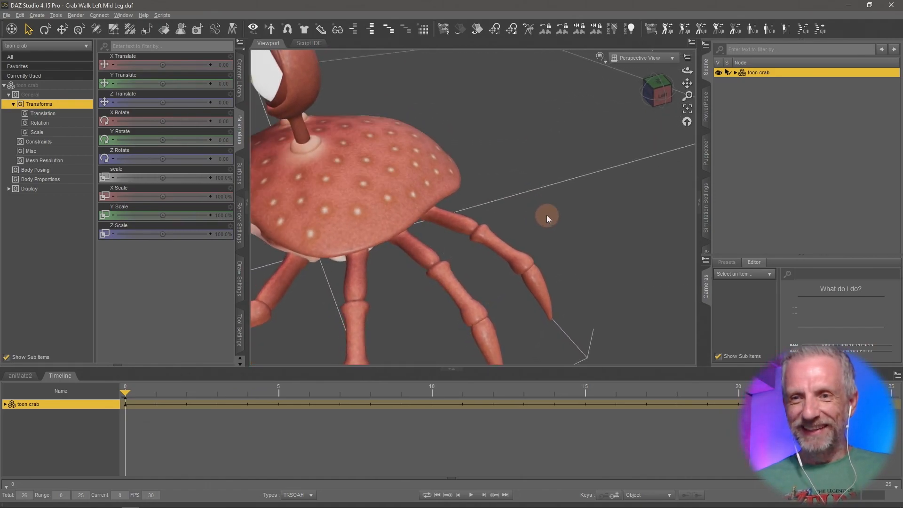
left_click(455, 224)
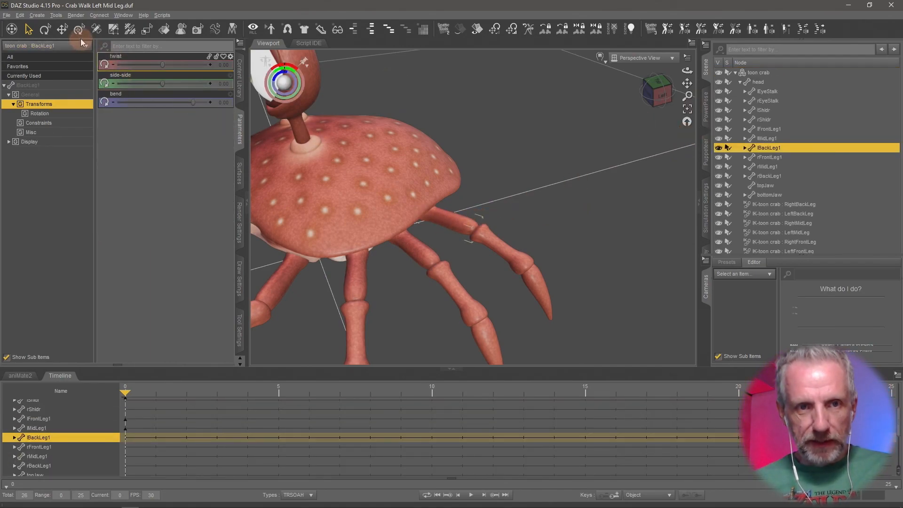
left_click_drag(476, 219, 494, 208, "alt")
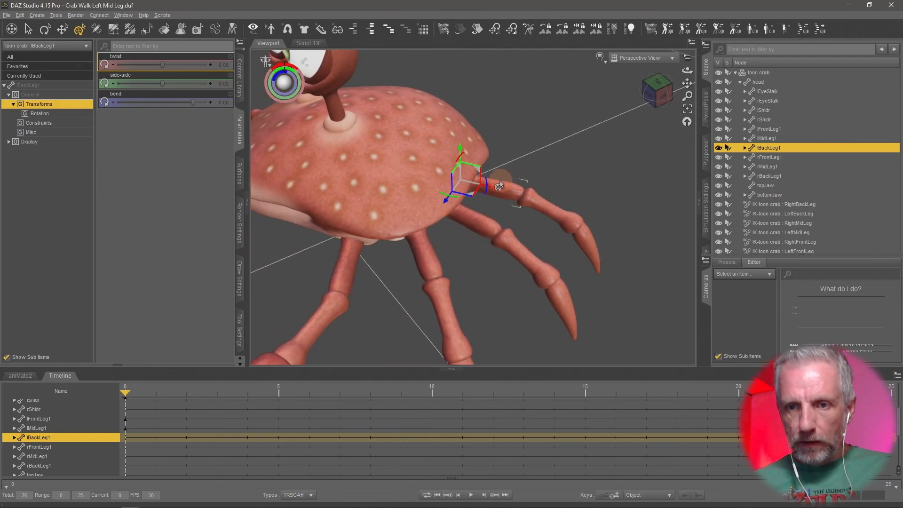
Select the lBackLeg3 segment of the crab's left back leg and set its bend to 15.
left_click(544, 205)
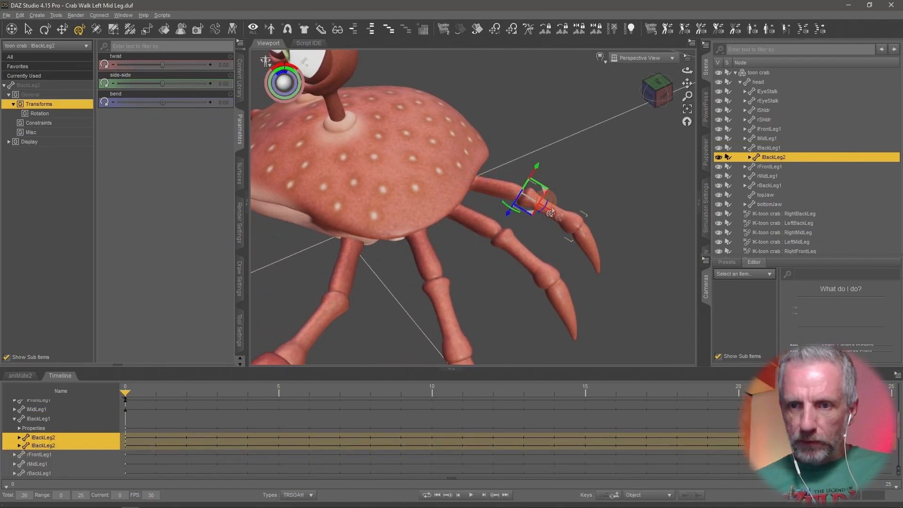
left_click(586, 246)
left_click(498, 198)
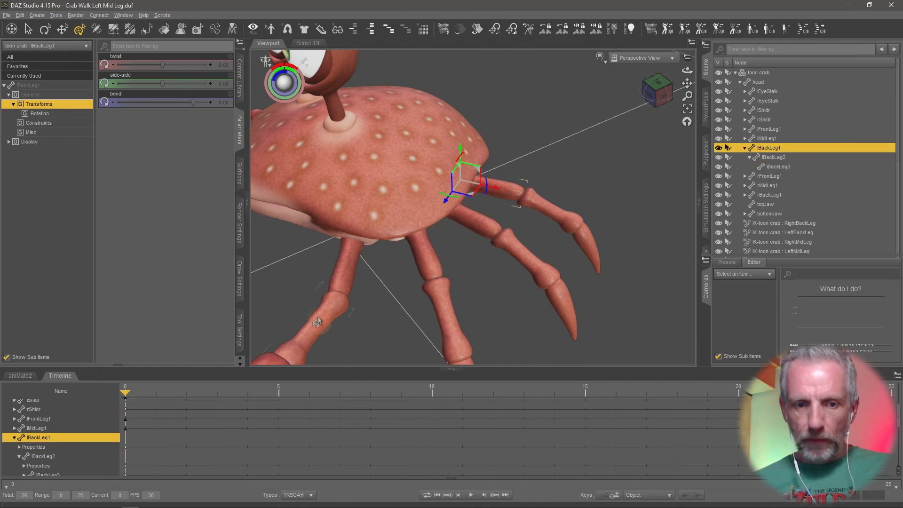
left_click(589, 254)
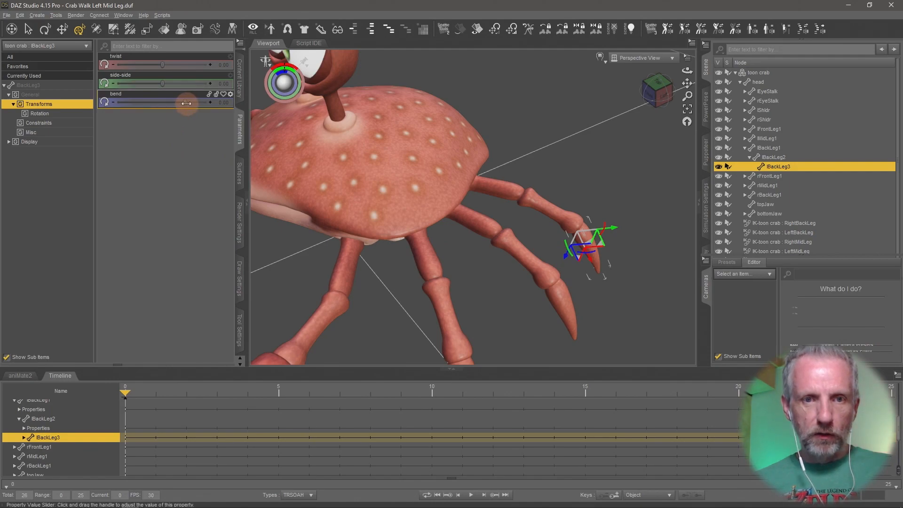
left_click_drag(190, 104, 247, 102)
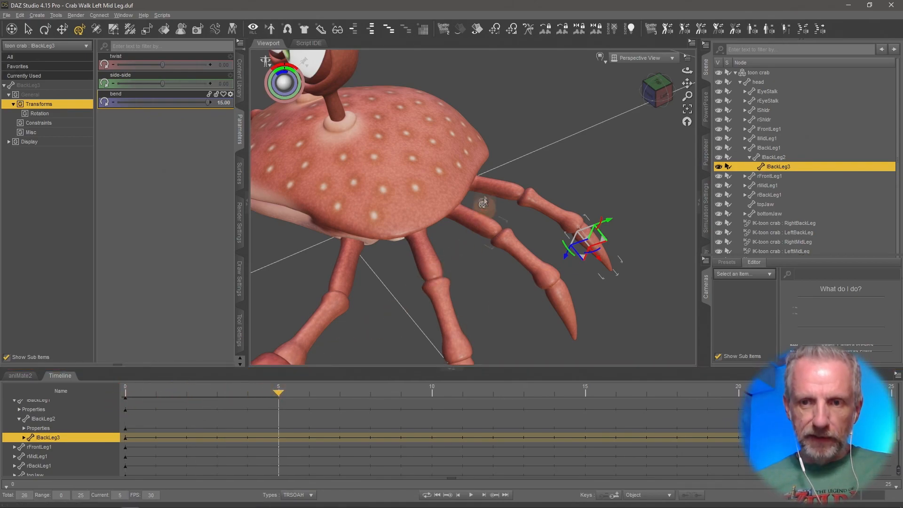
Select the lBackLeg2 segment and set its bend to 10 at frame 5.
left_click(502, 190)
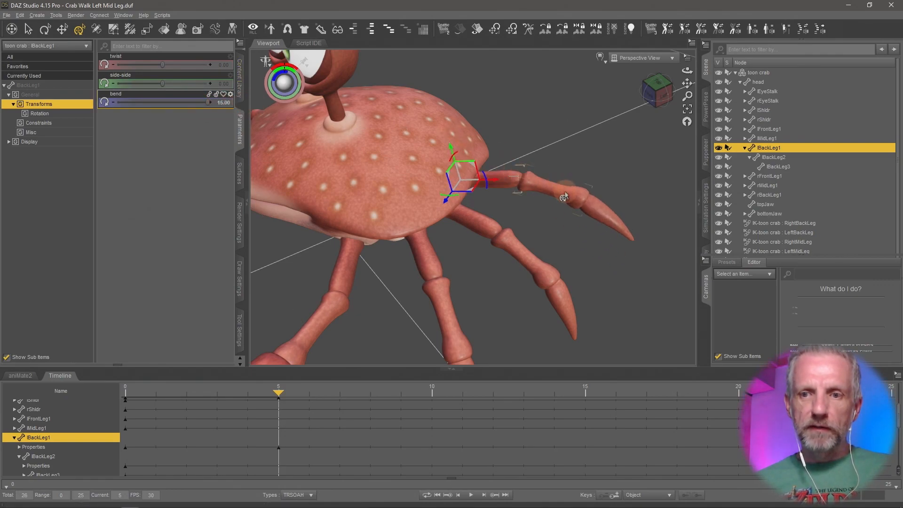
left_click(558, 191)
left_click_drag(207, 103, 154, 103)
middle_click_drag(399, 235, 362, 186)
mouse_move(162, 102)
left_mouse_down()
mouse_move(177, 102)
mouse_move(161, 102)
left_mouse_up()
left_click(225, 102)
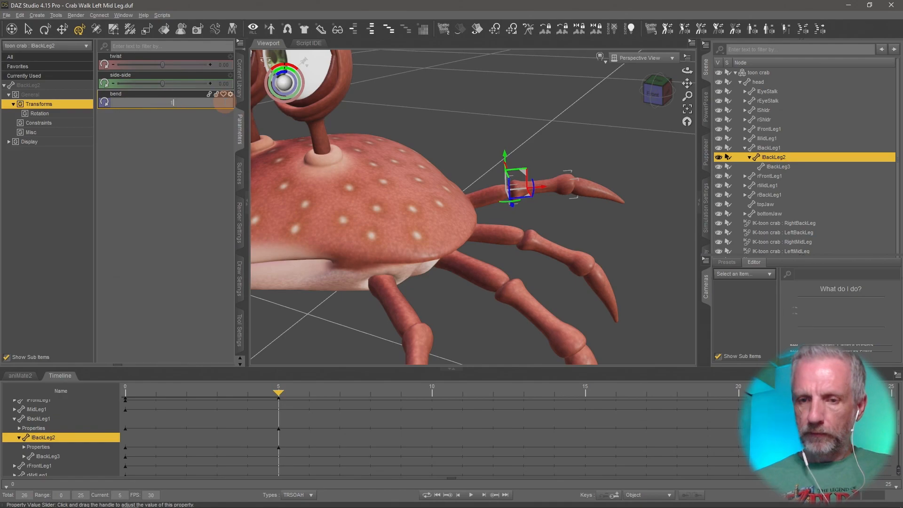
type("10")
key("Return")
Select the lBackLeg3 segment and bend it to -45 at frame 5.
middle_click_drag(437, 255, 478, 350)
scroll(438, 255, "down", 5)
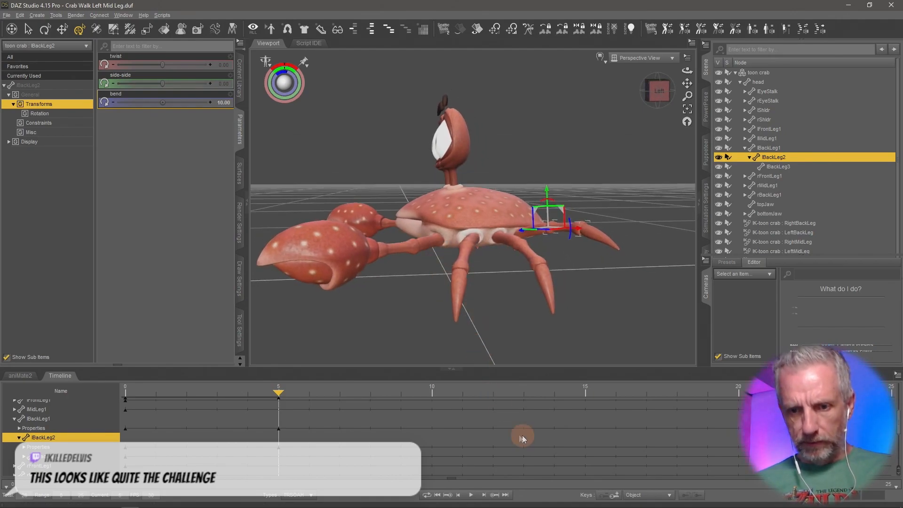
left_click(594, 242)
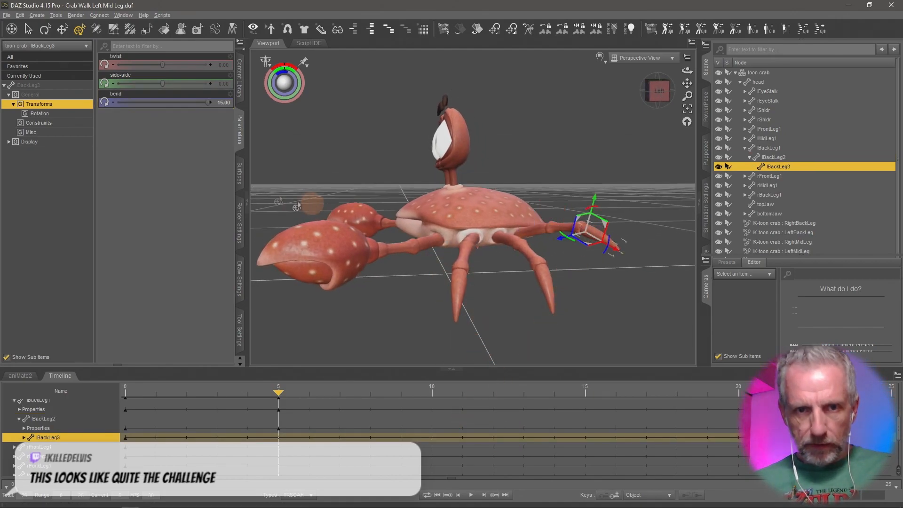
left_click_drag(200, 102, 80, 114)
middle_click_drag(406, 259, 404, 262)
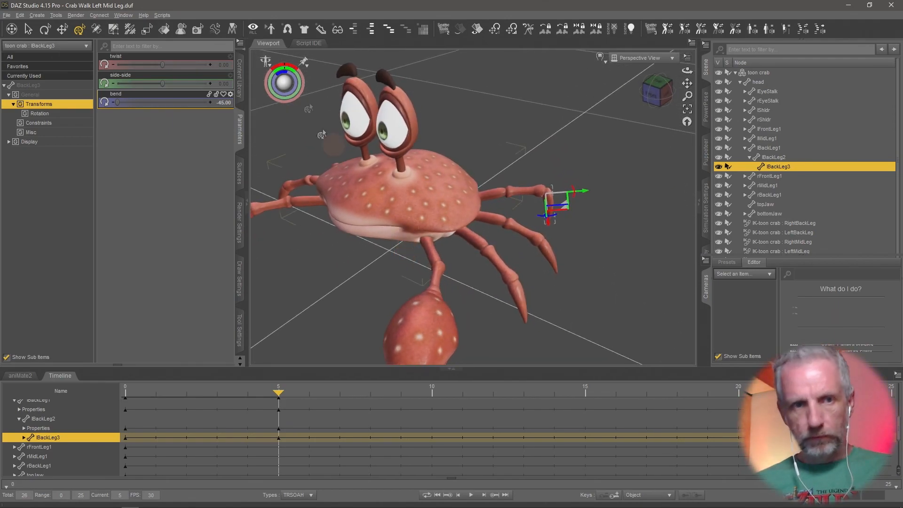
Move the playhead to frame 15 and set the lBackLeg2 bend to -10.
left_click(30, 30)
middle_click_drag(490, 234, 488, 234)
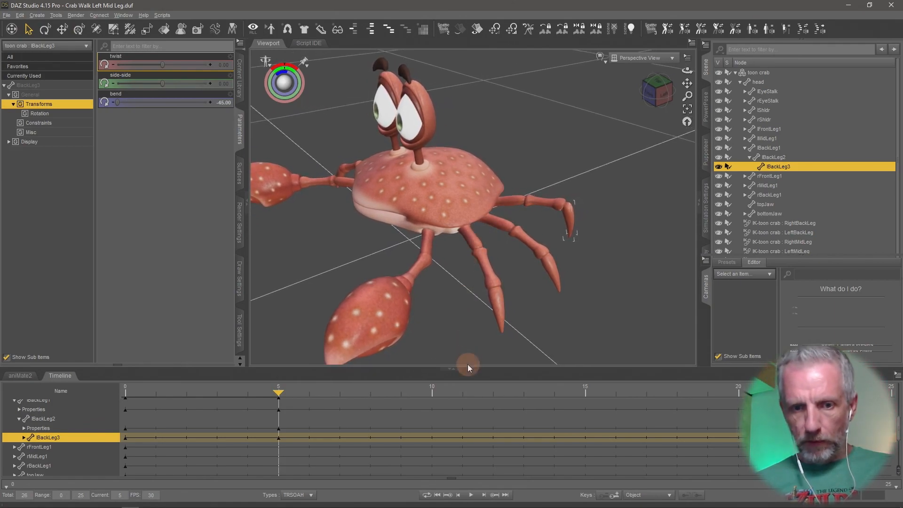
left_click_drag(279, 398, 493, 421)
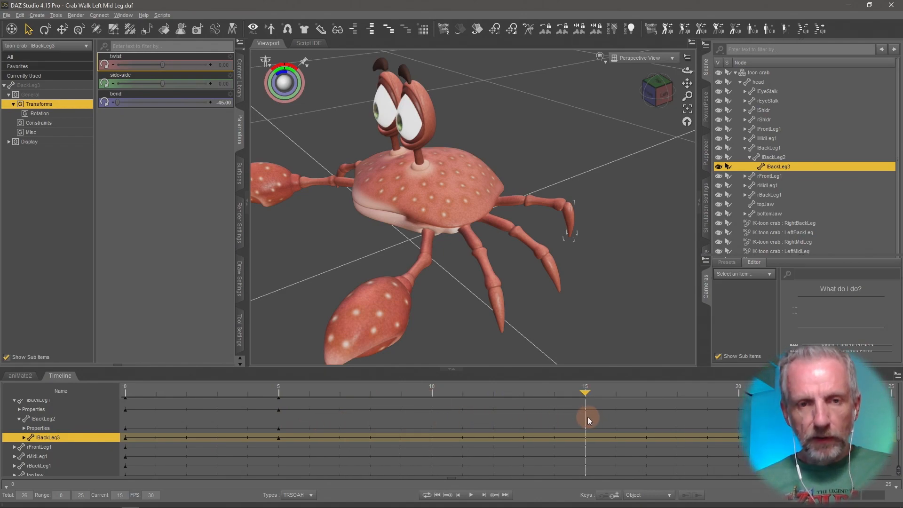
left_click(541, 204)
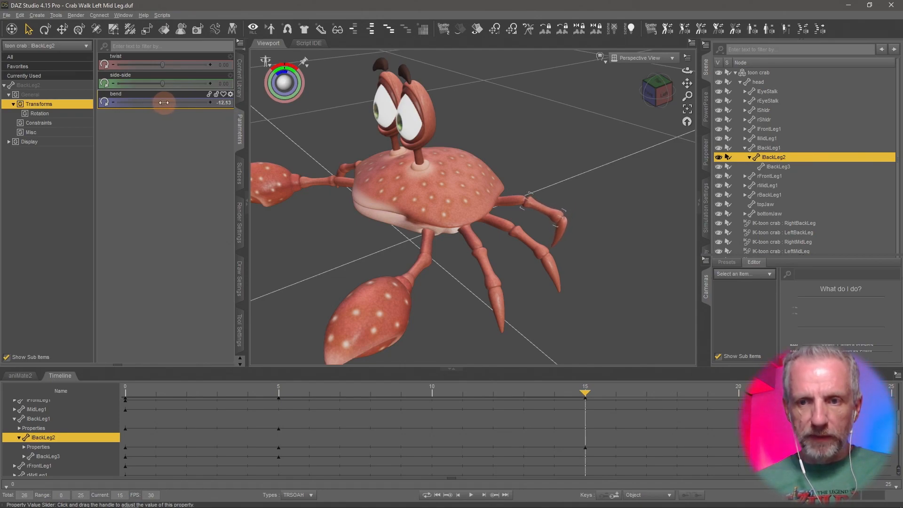
left_click(218, 105)
type("-10")
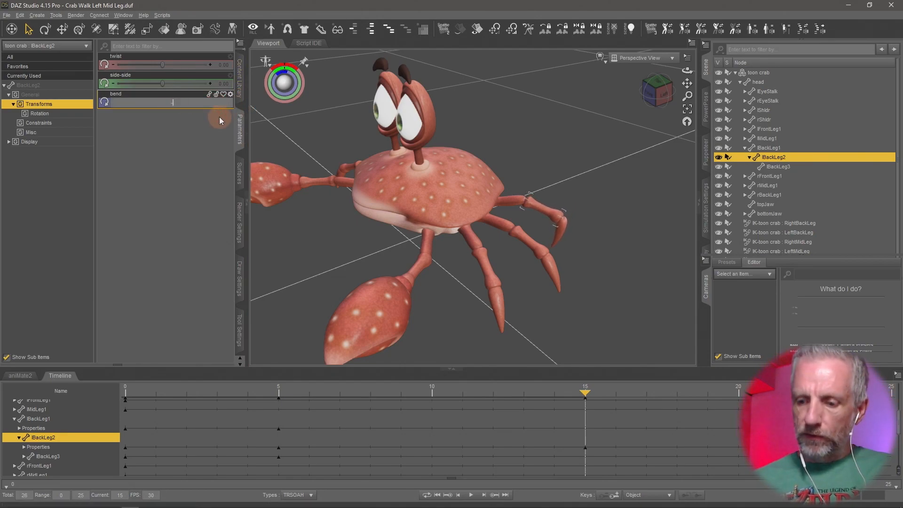
key("Return")
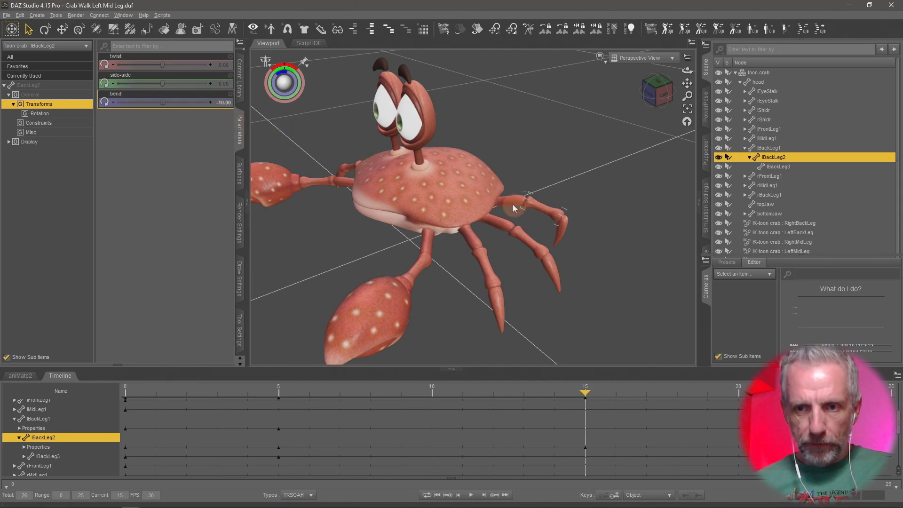
Select lBackLeg1 and set its bend to 0 at frame 15.
left_click(512, 204)
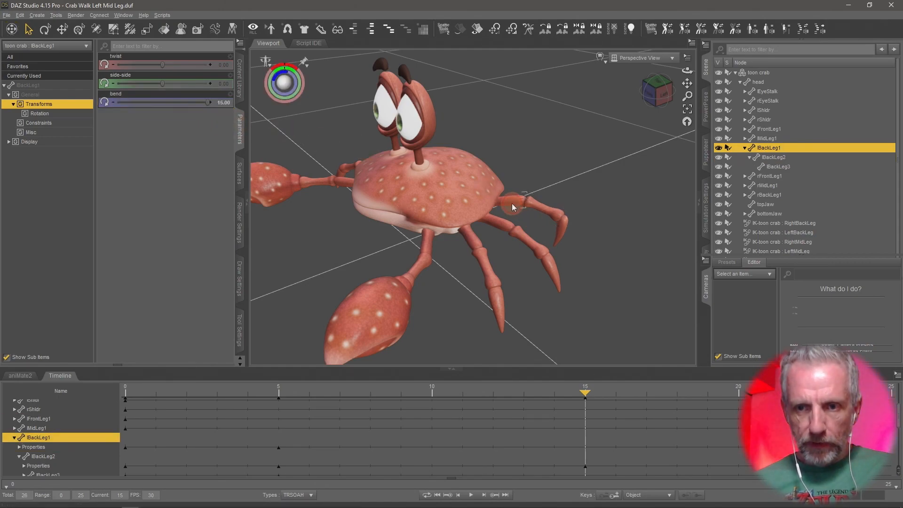
left_click(222, 104)
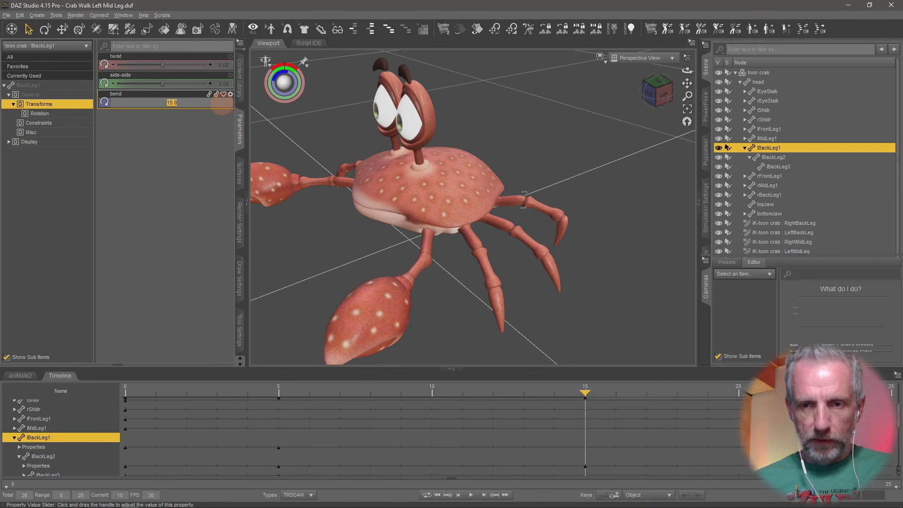
type("0")
key("Return")
Move the playhead to frame 25, select lBackLeg3 and bend it to 15.
middle_click_drag(468, 212, 442, 180)
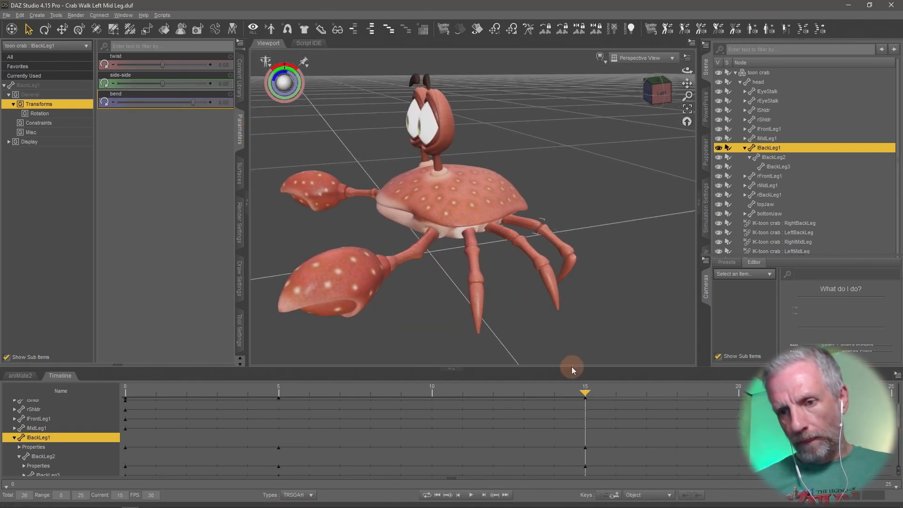
left_click_drag(561, 403, 40, 413)
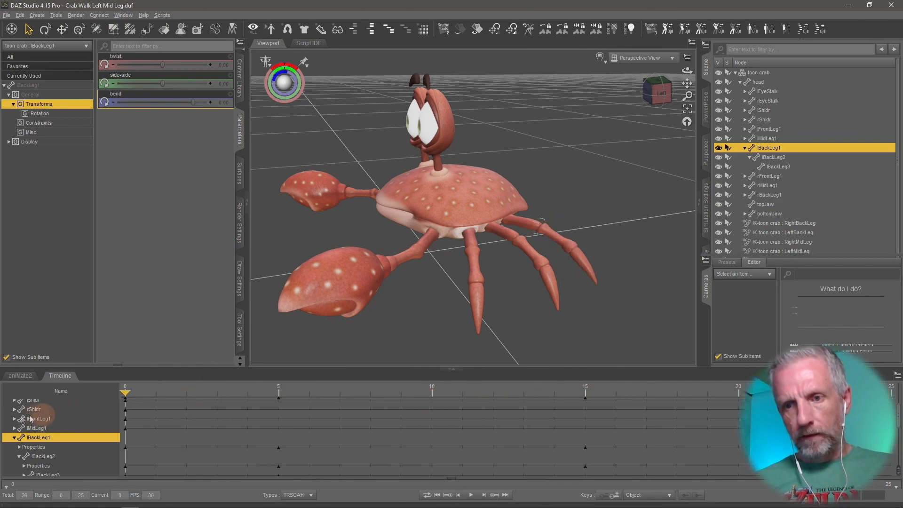
left_click(235, 441)
left_click(285, 443)
left_click_drag(284, 442, 799, 469)
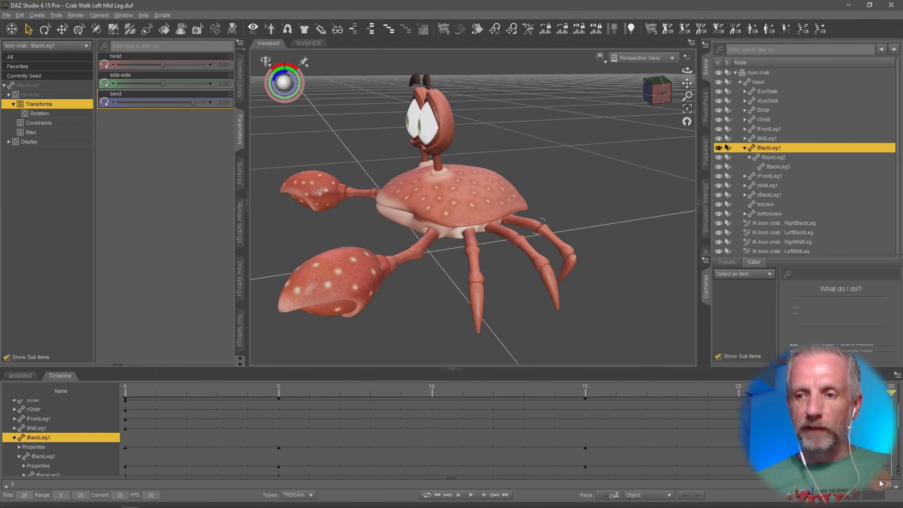
middle_click_drag(610, 299, 609, 299)
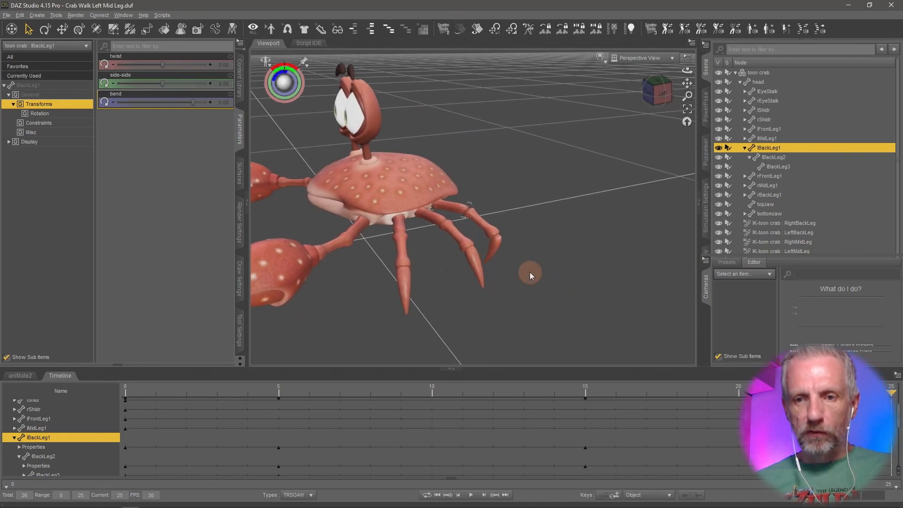
left_click(494, 248)
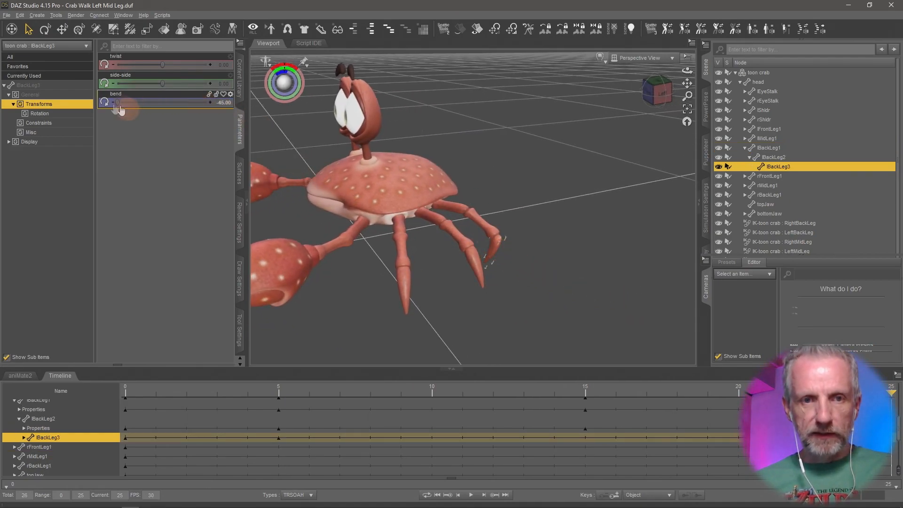
left_click_drag(117, 102, 209, 103)
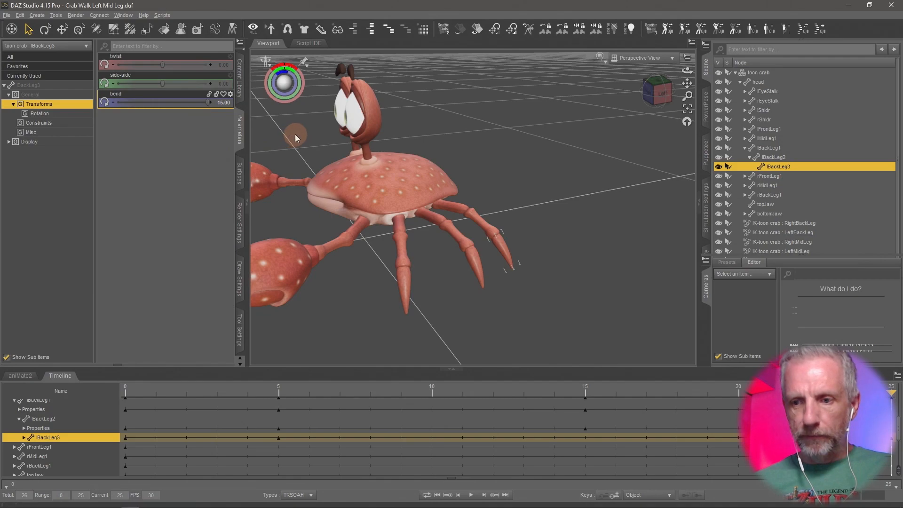
Select lBackLeg2 and set its bend to 0 at frame 25, then select lBackLeg1.
left_click(483, 229)
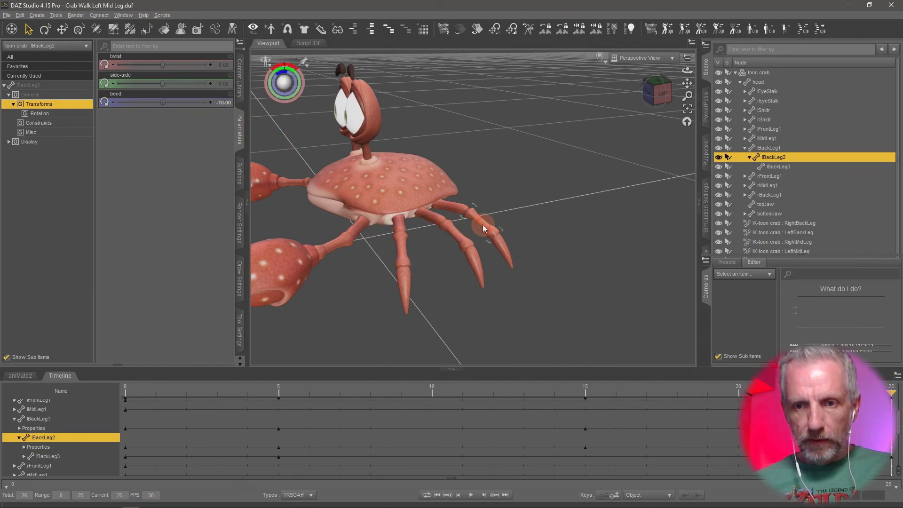
left_click_drag(162, 103, 164, 104)
left_click(227, 102)
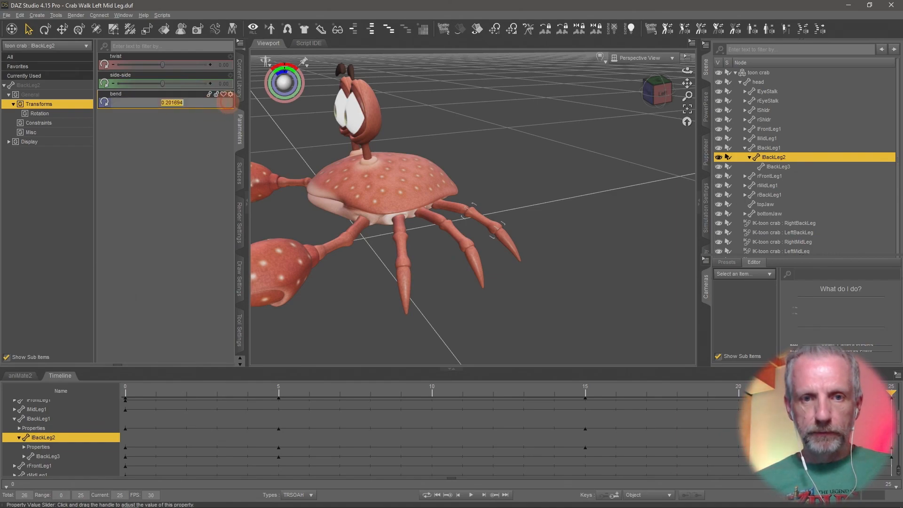
key("Return")
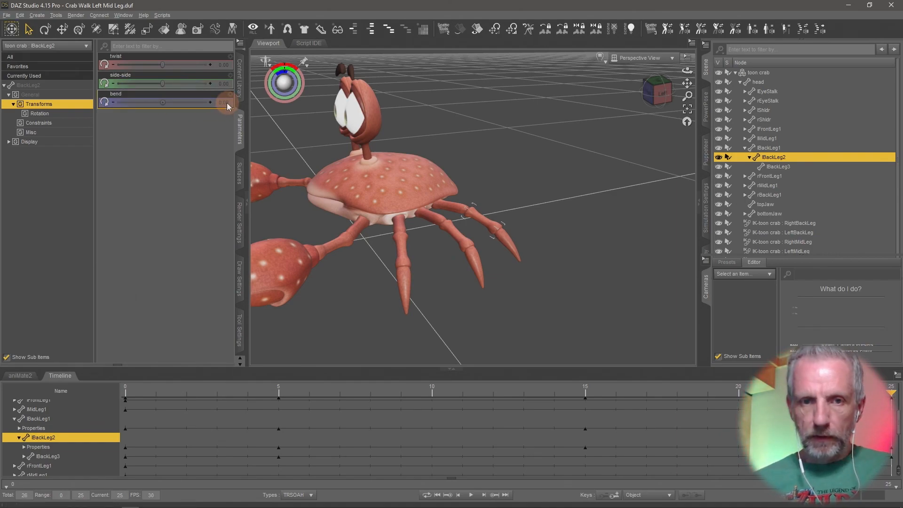
left_click(454, 209)
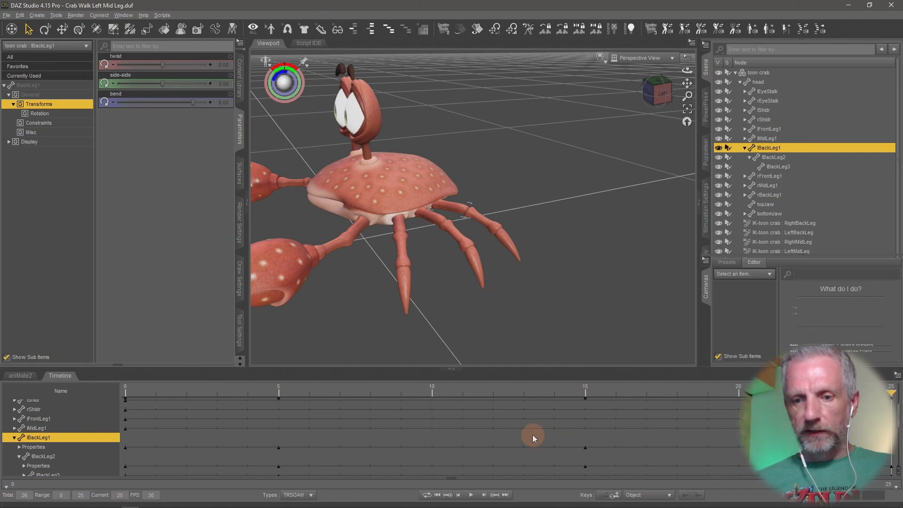
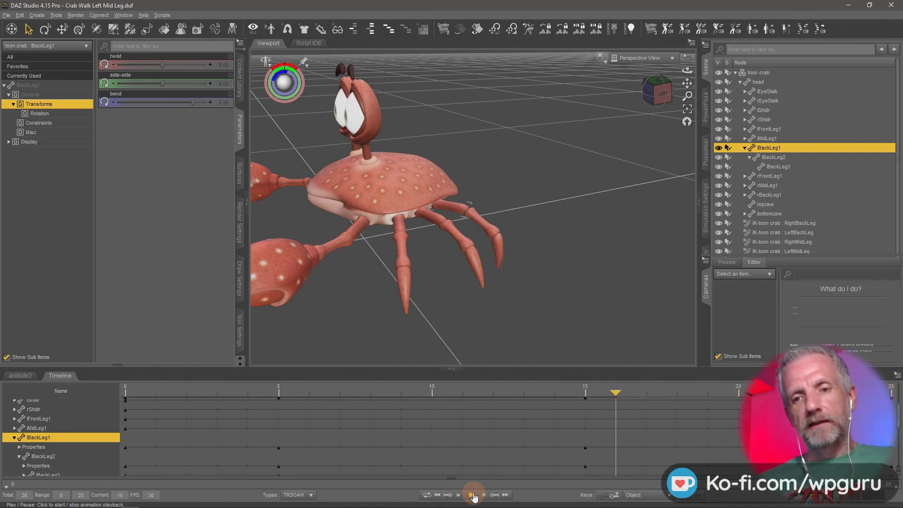
Move the playhead to frame 5, select lBackLeg2 and set its bend to 25.
left_click(474, 496)
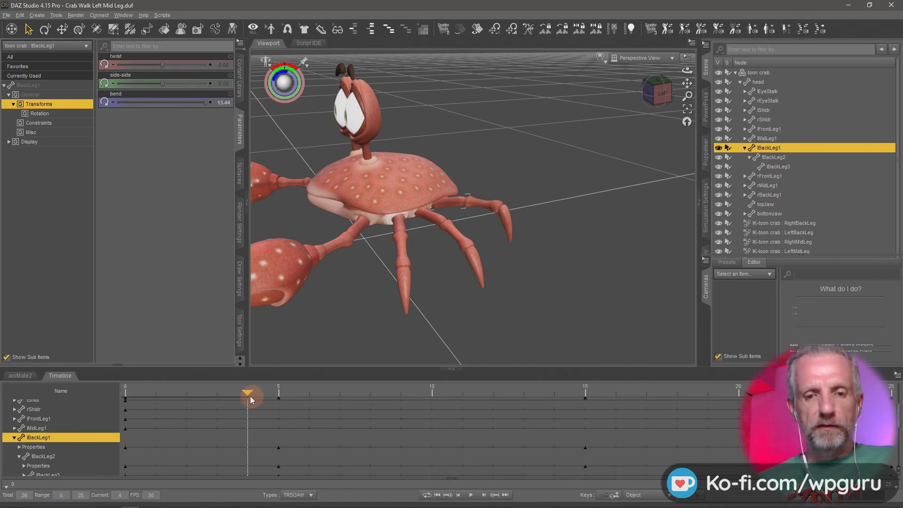
left_click_drag(244, 396, 284, 404)
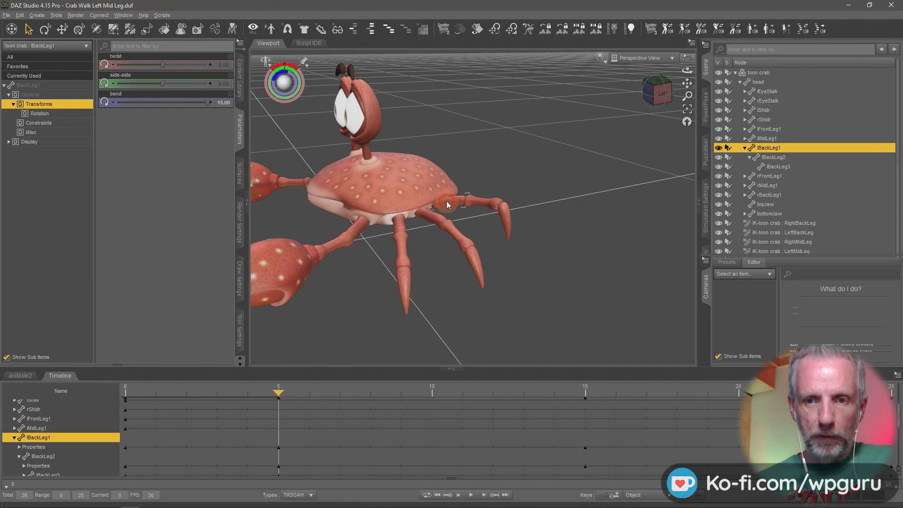
left_click(481, 202)
left_click_drag(395, 197, 339, 198, "alt")
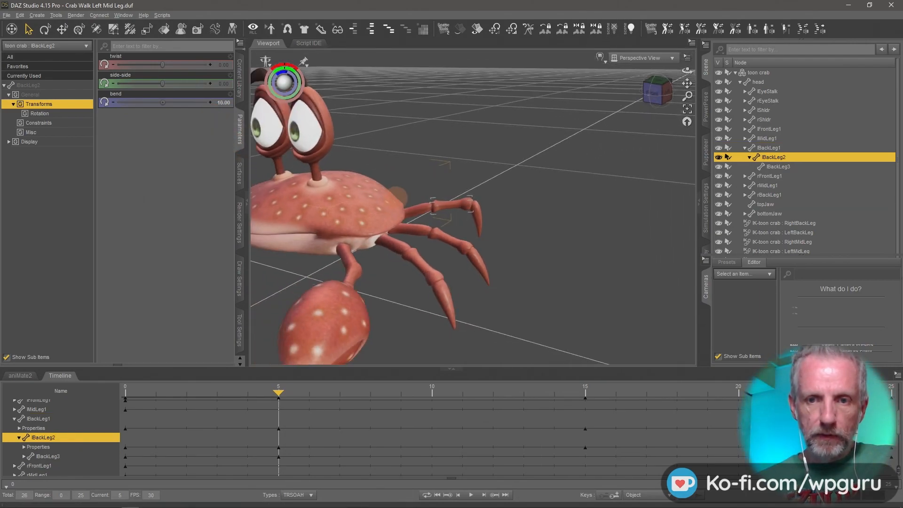
left_click_drag(163, 102, 162, 102)
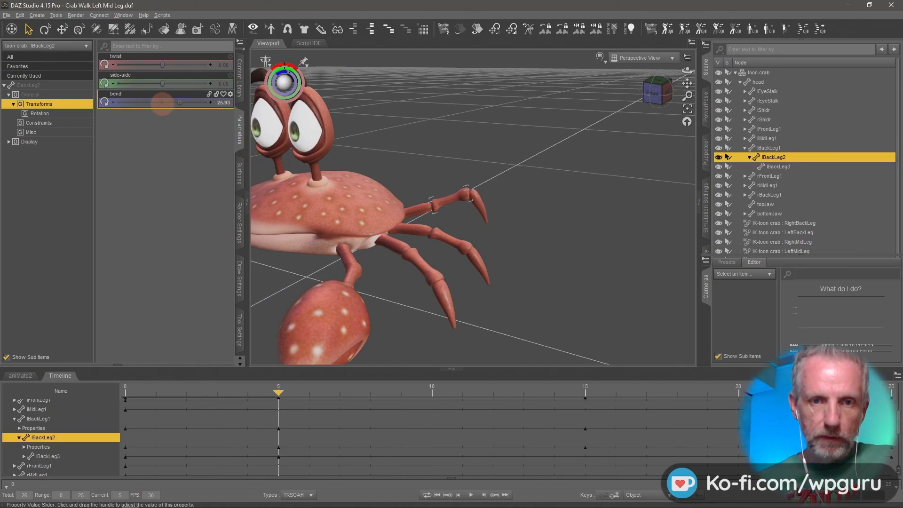
left_click(223, 102)
type("25")
key("Return")
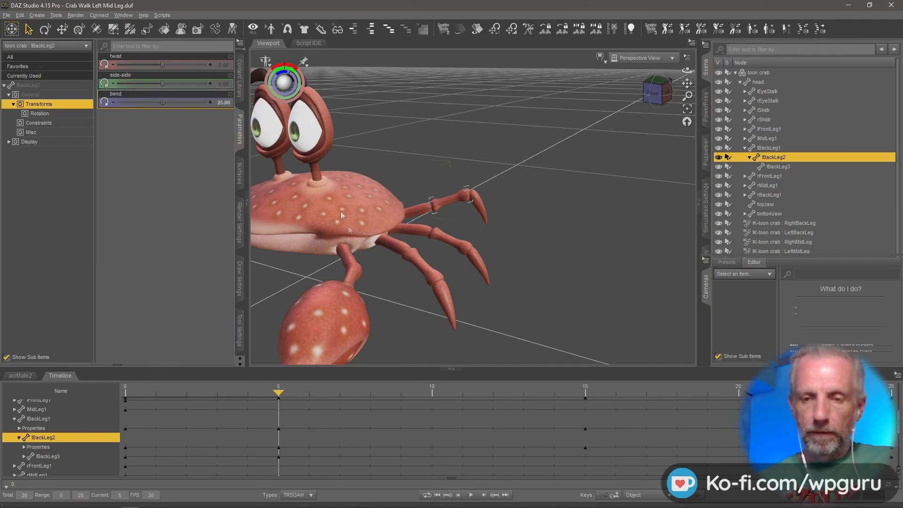
Play the animation to preview the leg motion, then stop and return to frame 0.
left_click(472, 498)
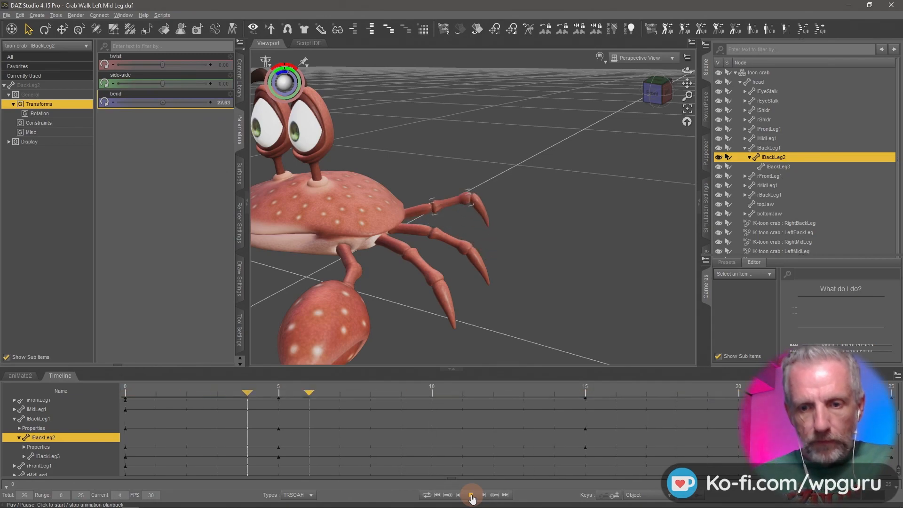
left_click(471, 495)
left_click(438, 495)
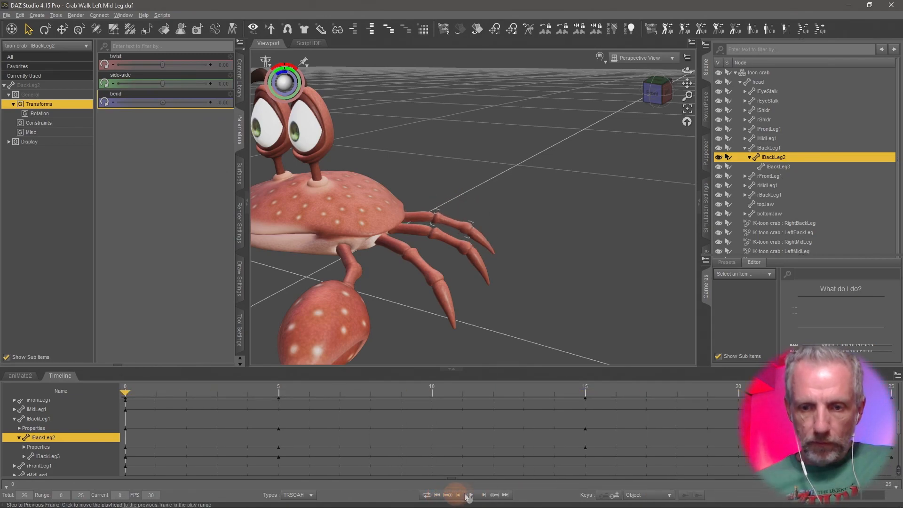
Jump to frame 5 and set lBackLeg2's bend to 45.
left_click(495, 495)
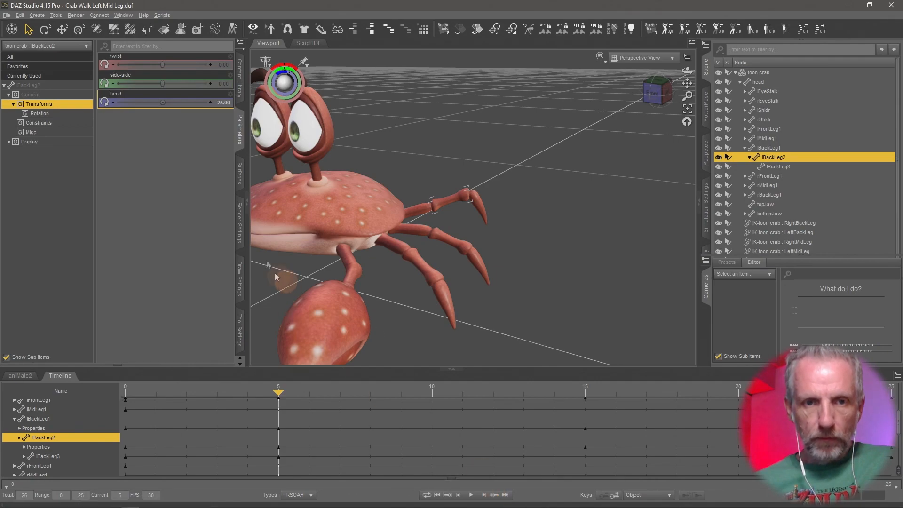
left_click(221, 106)
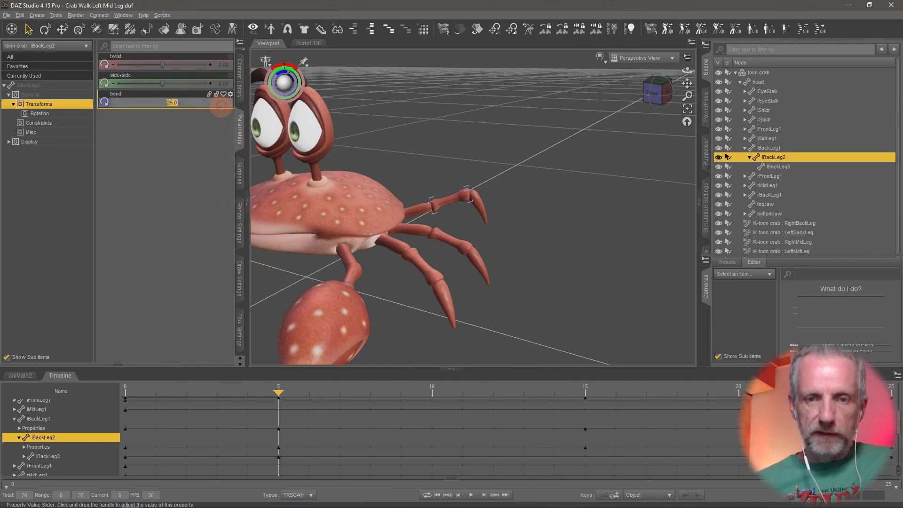
type("45")
key("Return")
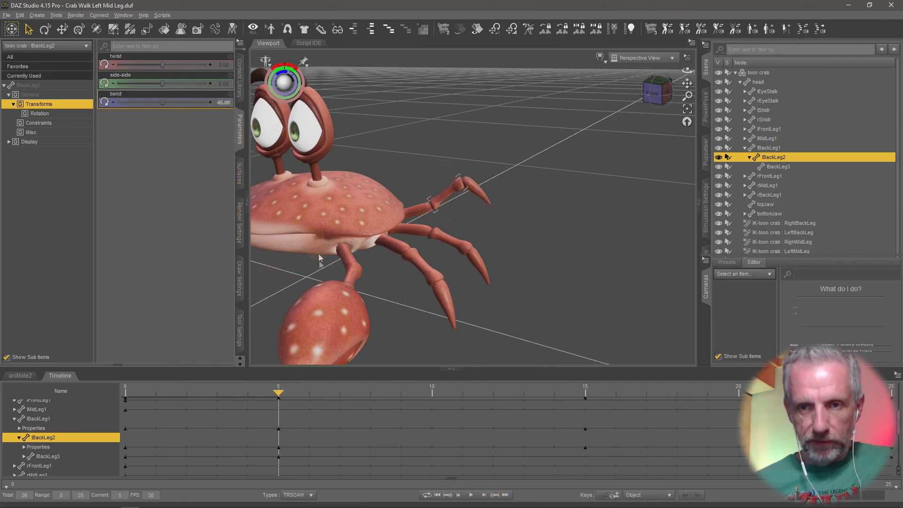
Play back the animation again, then skip back to the first key.
left_click(471, 495)
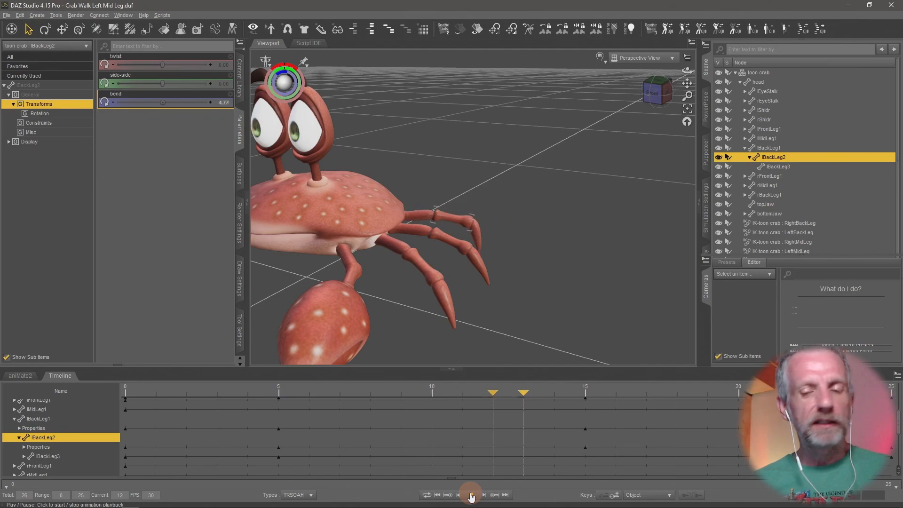
left_click(470, 495)
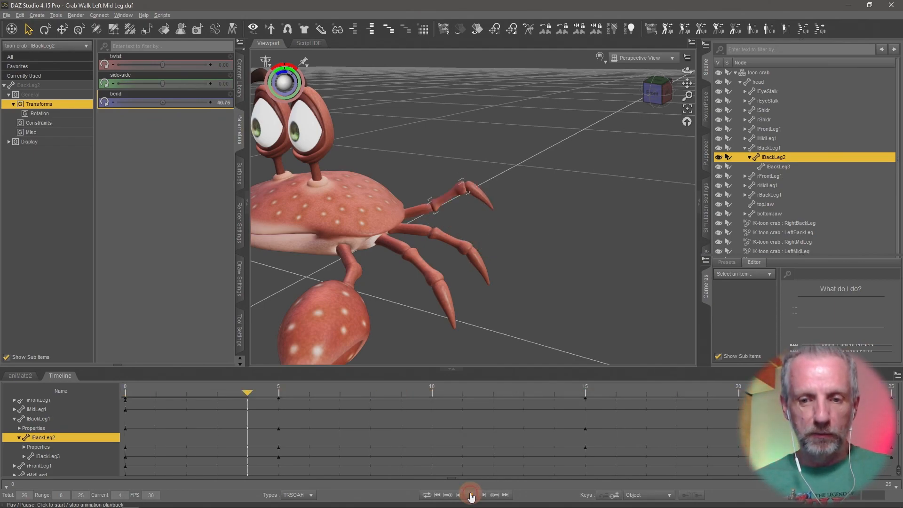
left_click(443, 494)
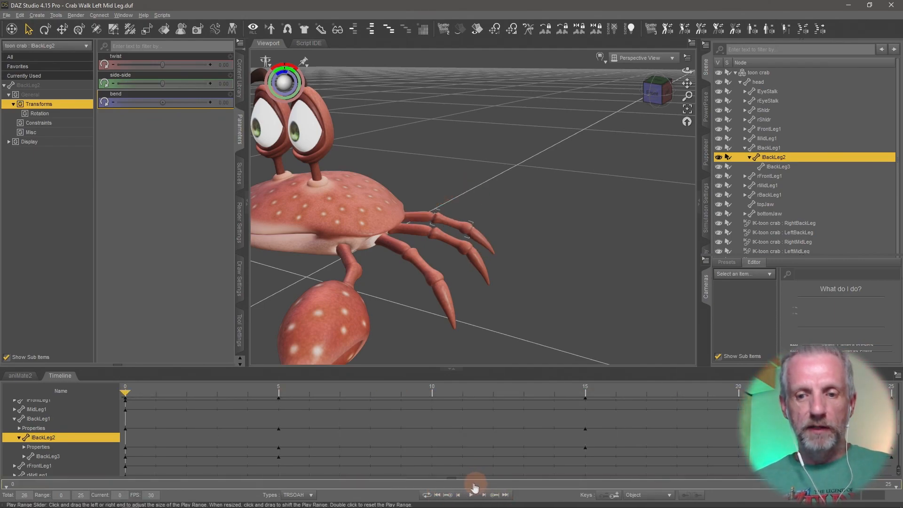
Save the scene as Crab Walk Left Back Leg in the Crab Walk project folder.
left_click(20, 375)
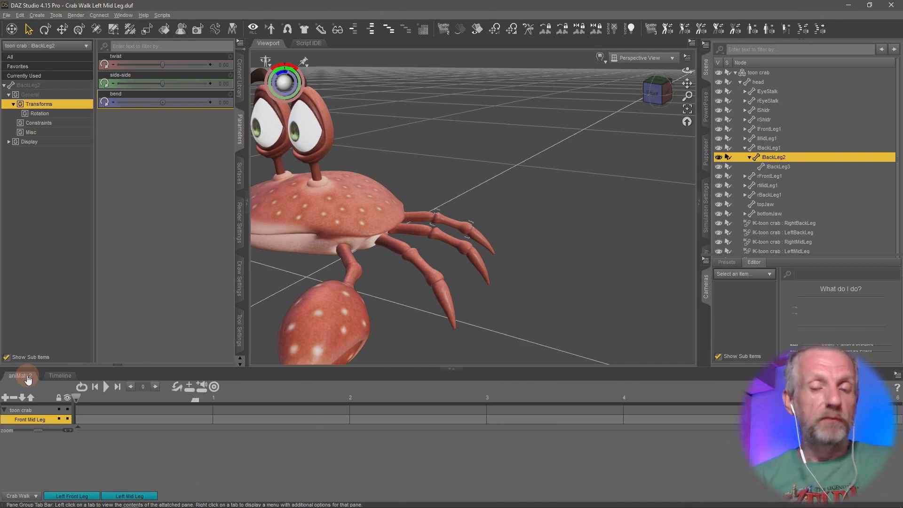
middle_click_drag(370, 306, 413, 292)
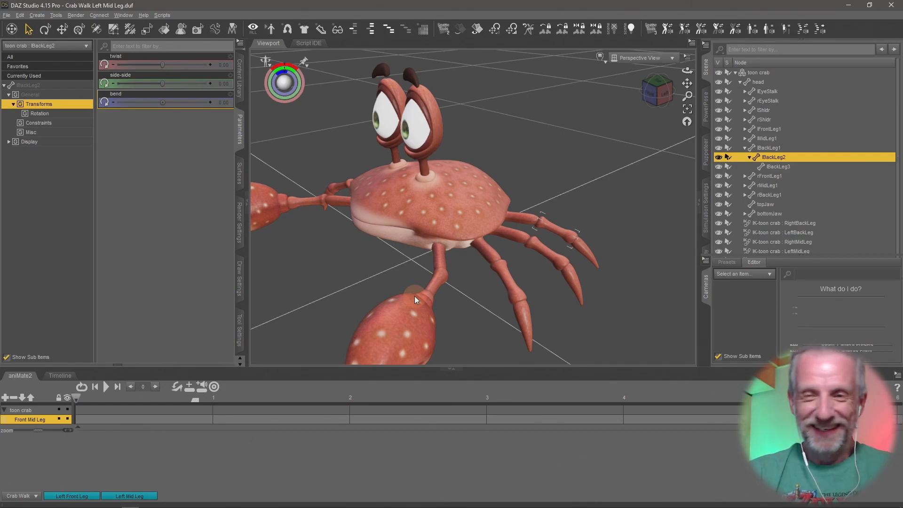
middle_click_drag(487, 279, 486, 280)
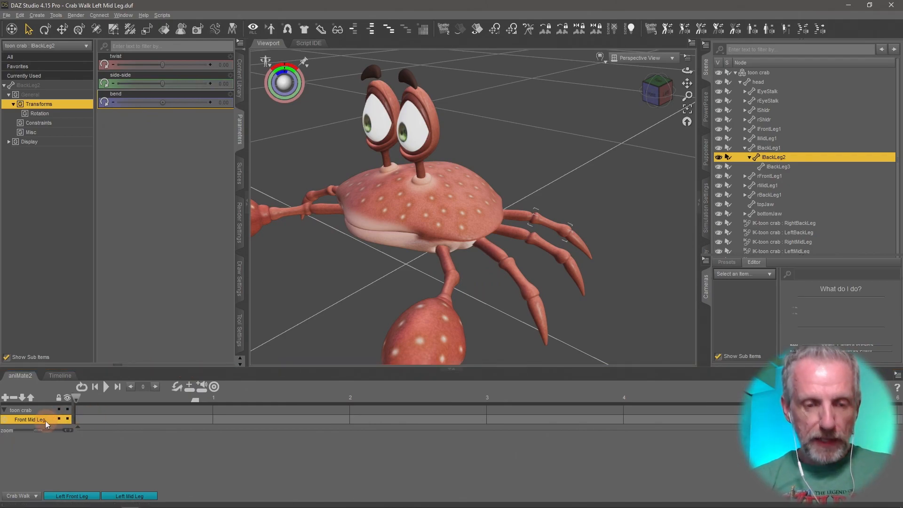
left_click(8, 17)
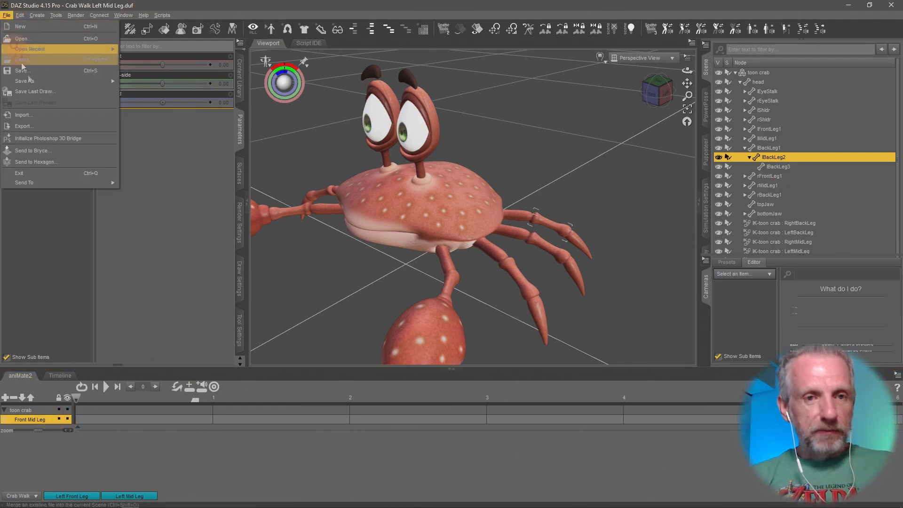
mouse_move(70, 81)
left_click(167, 85)
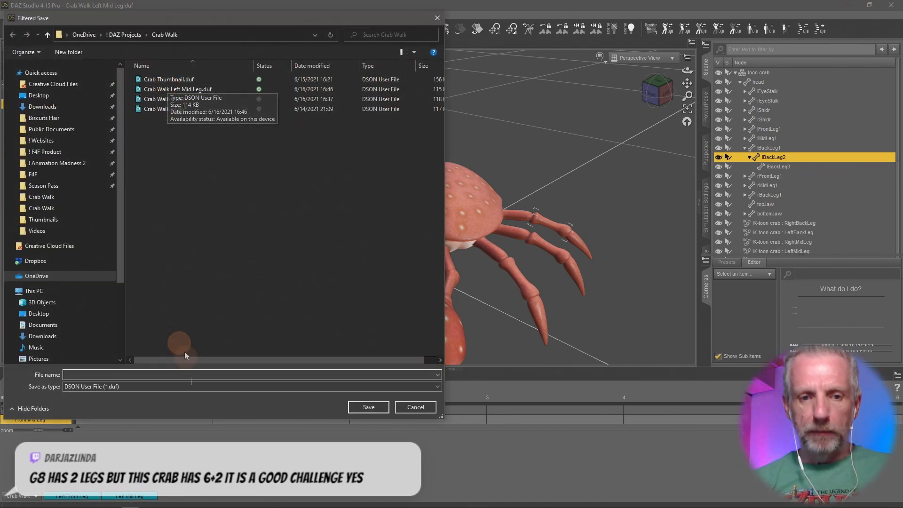
type("Crab Walk ")
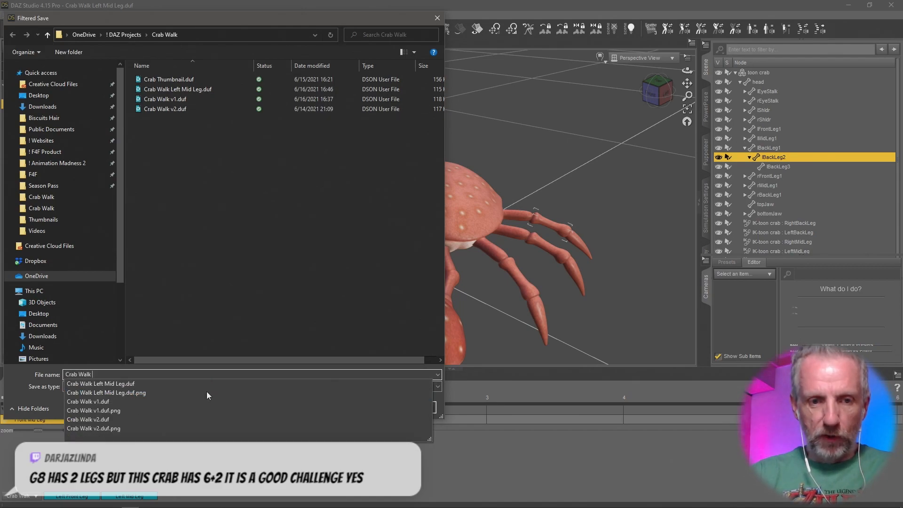
type("Left")
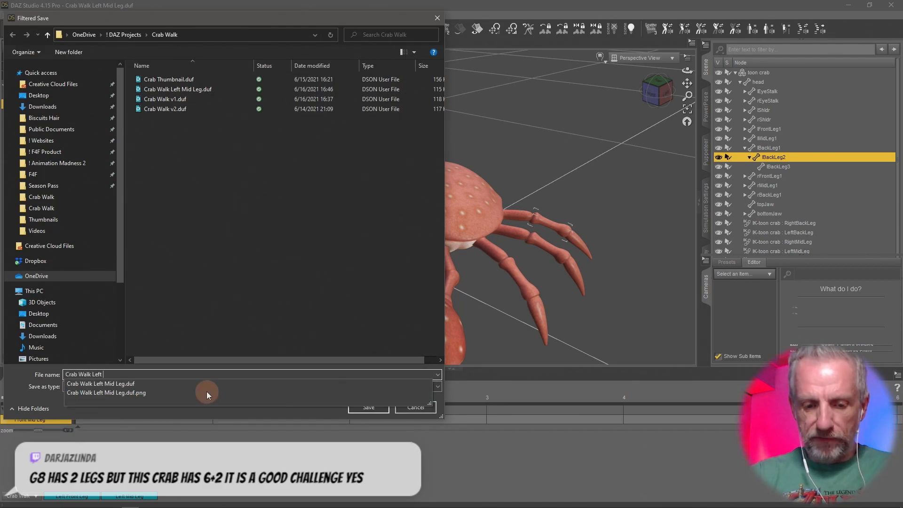
type(" Back Leg")
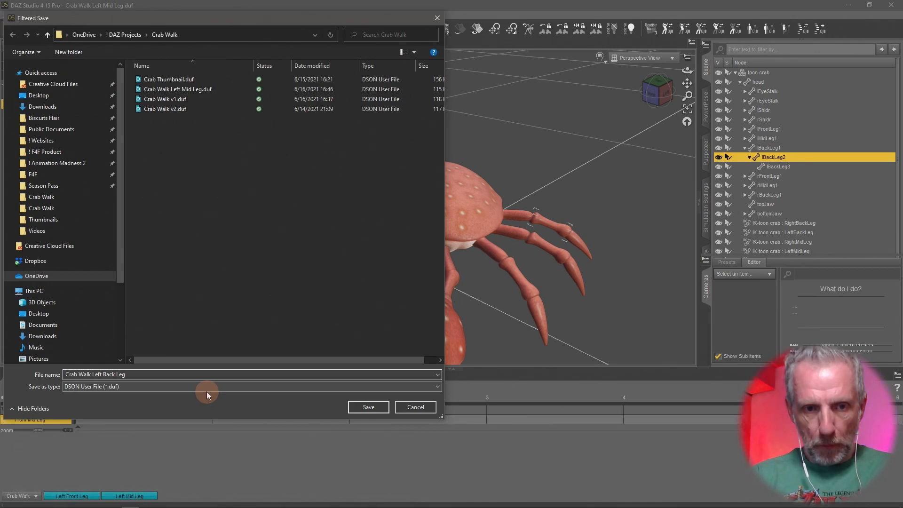
key("Return")
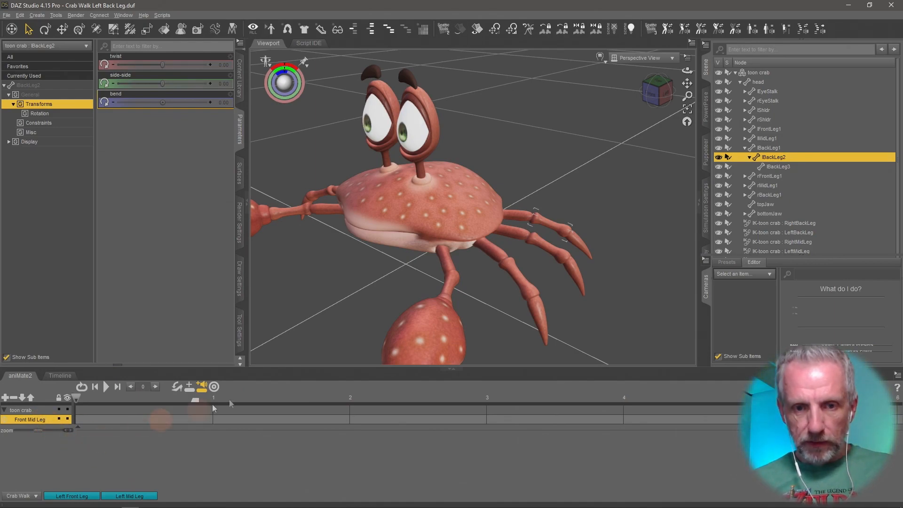
Create an aniBlock from the Studio keyframes using Direct Copy with translation and rotation keys.
right_click(78, 445)
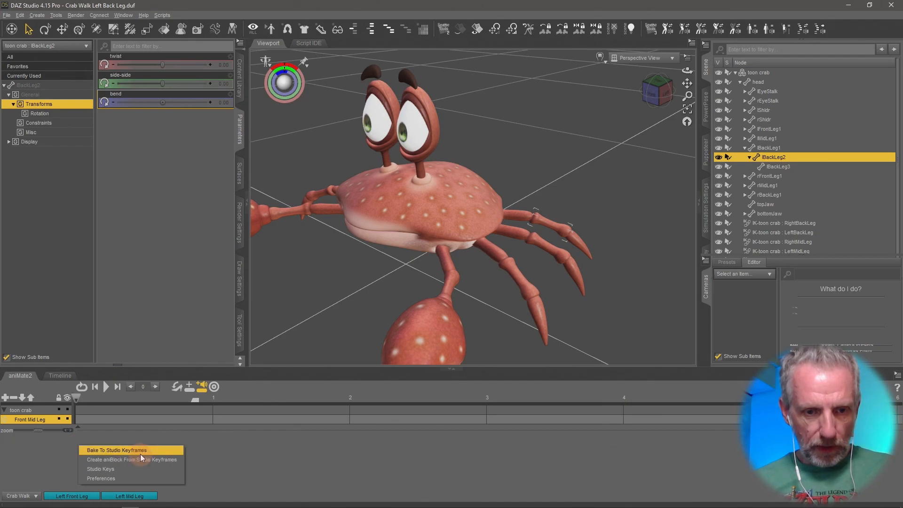
left_click(155, 460)
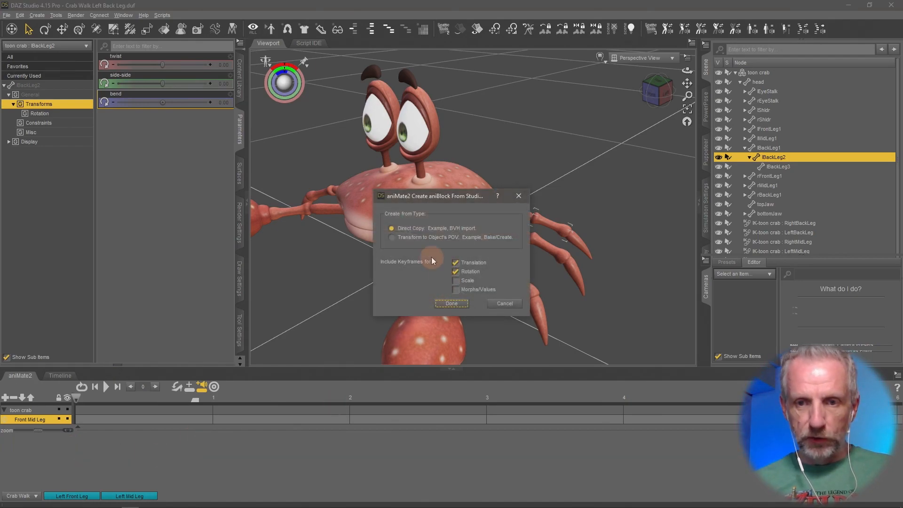
left_click(452, 304)
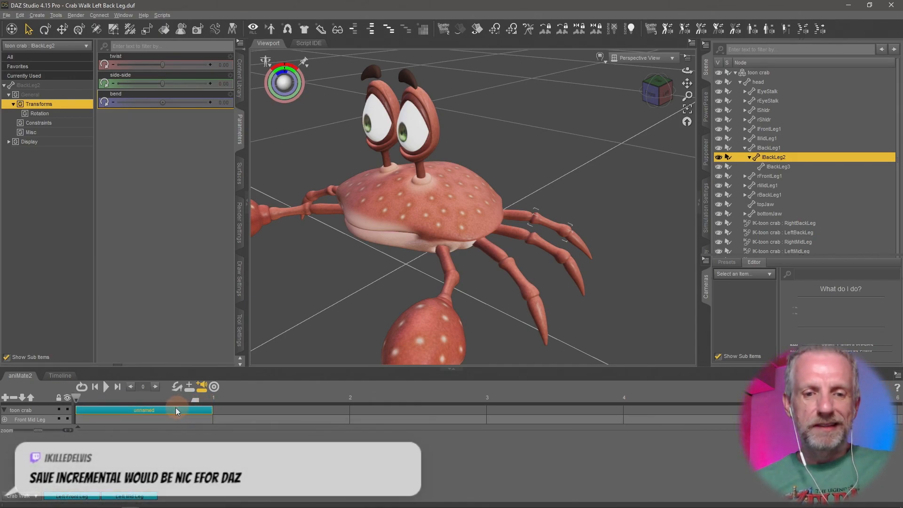
Inspect the keyframes in the Timeline, then return to the aniMate2 pane.
left_click(60, 375)
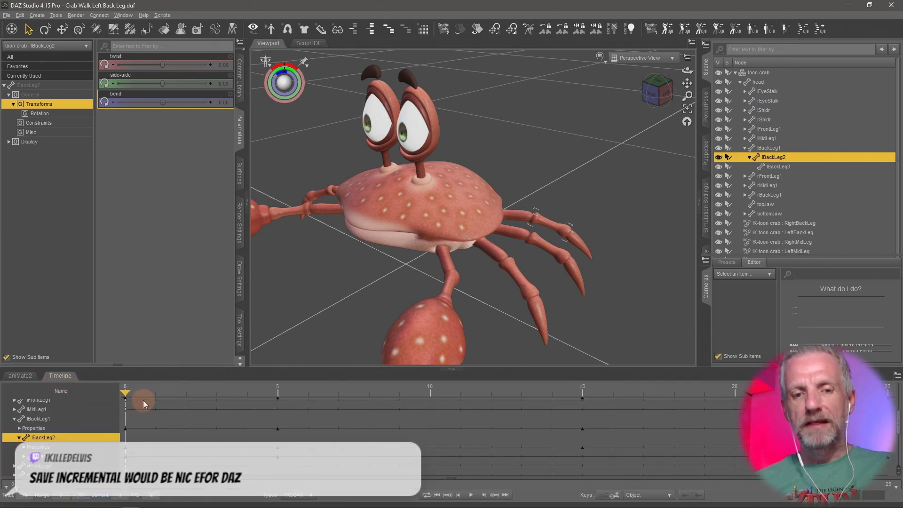
left_click_drag(126, 392, 120, 426)
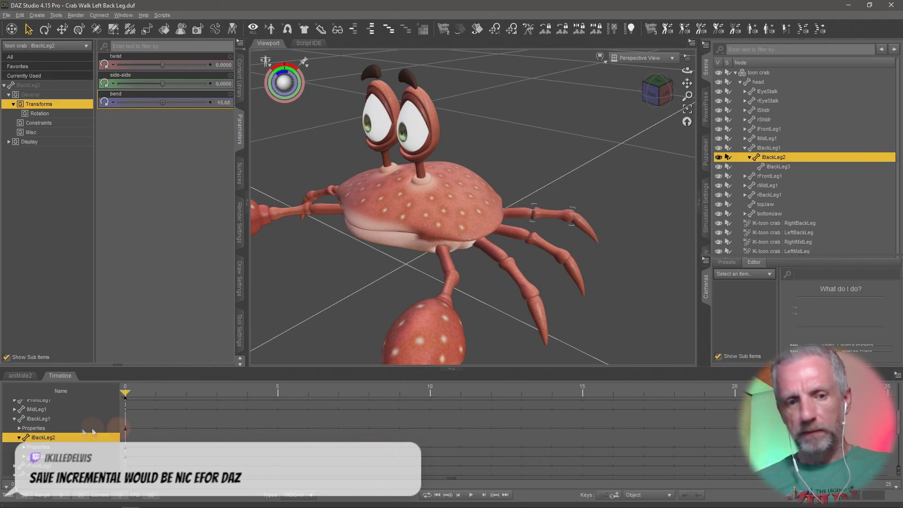
left_click(20, 376)
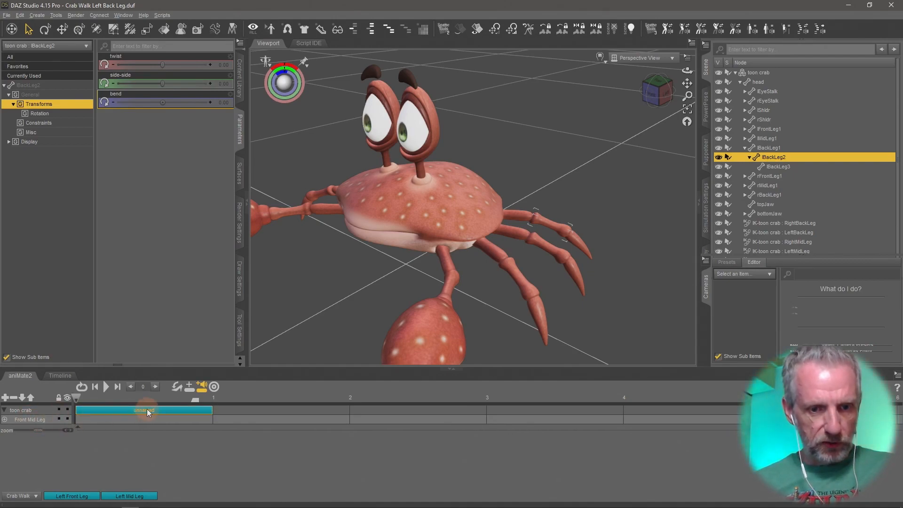
Rename the new aniBlock to Left Back Leg.
left_click(168, 410)
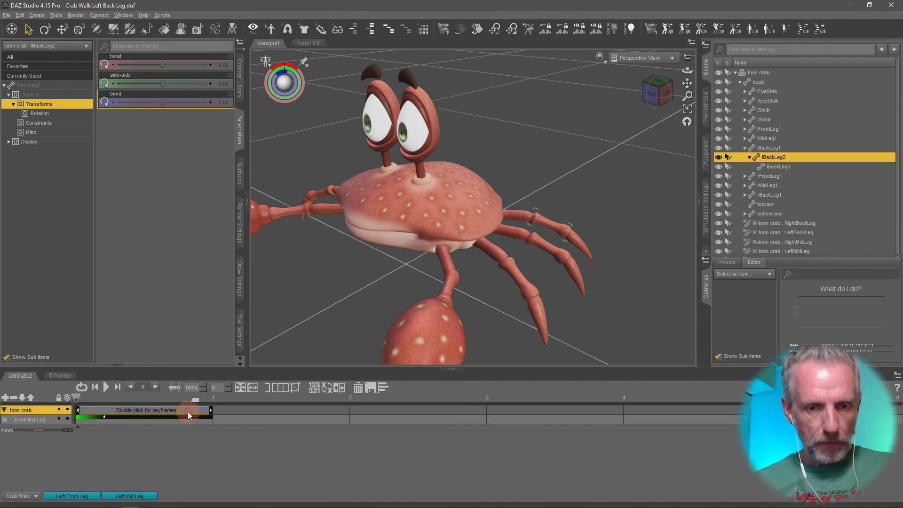
right_click(190, 408)
left_click(240, 441)
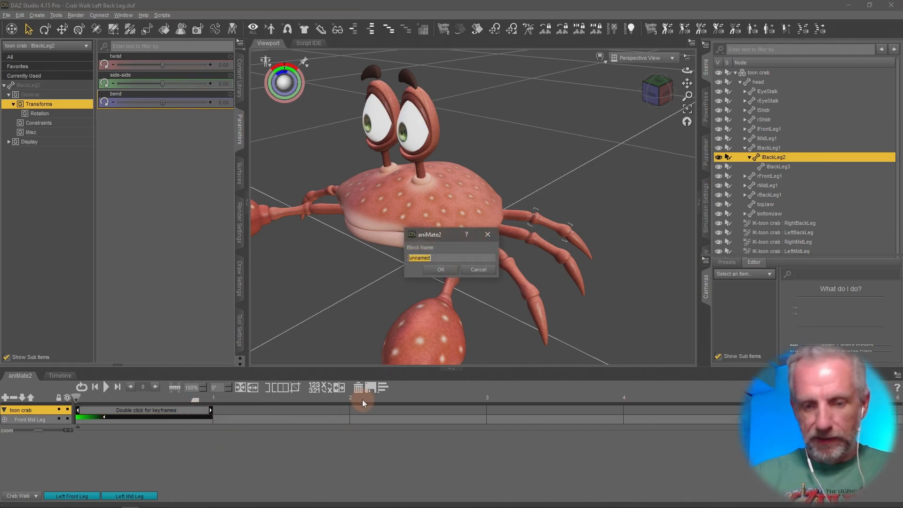
type("Left Back")
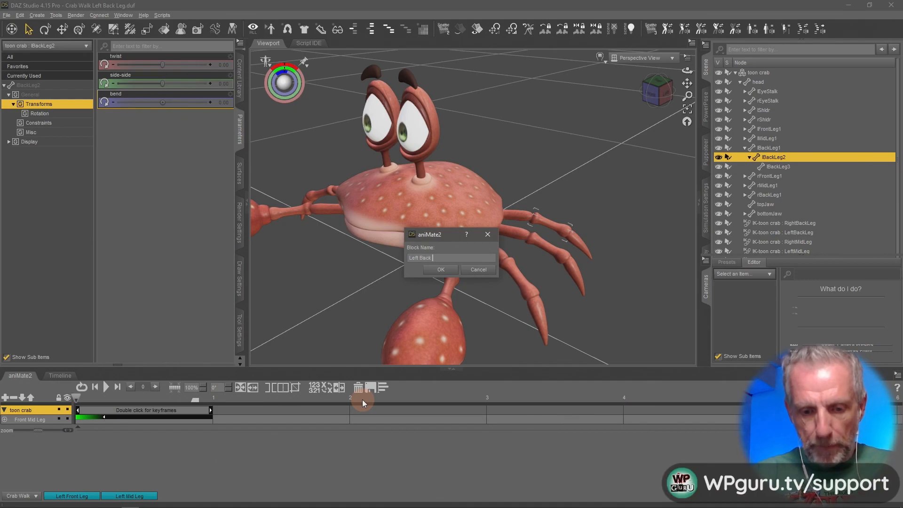
type(" Leg")
key("Return")
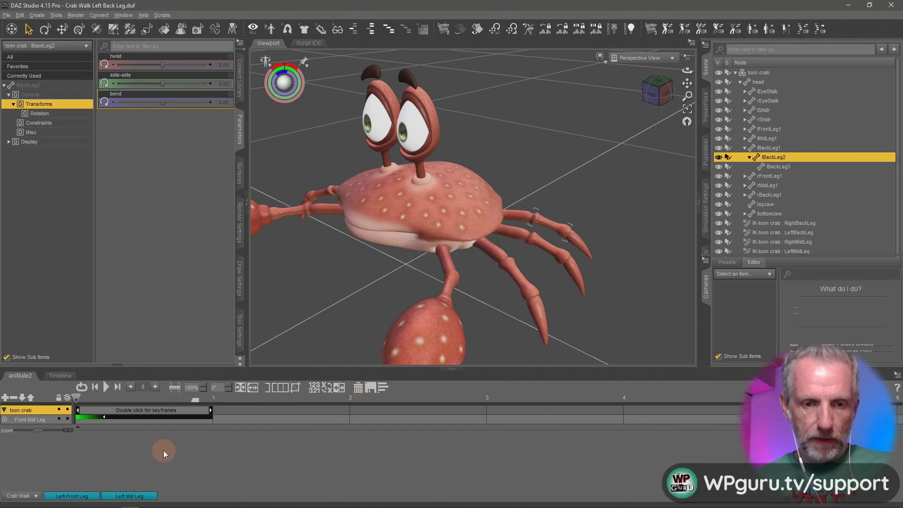
Save the aniBlock as a new file, Left Back Leg.gfa, in the Crab Walk aniBlocks folder.
left_click(162, 450)
right_click(167, 415)
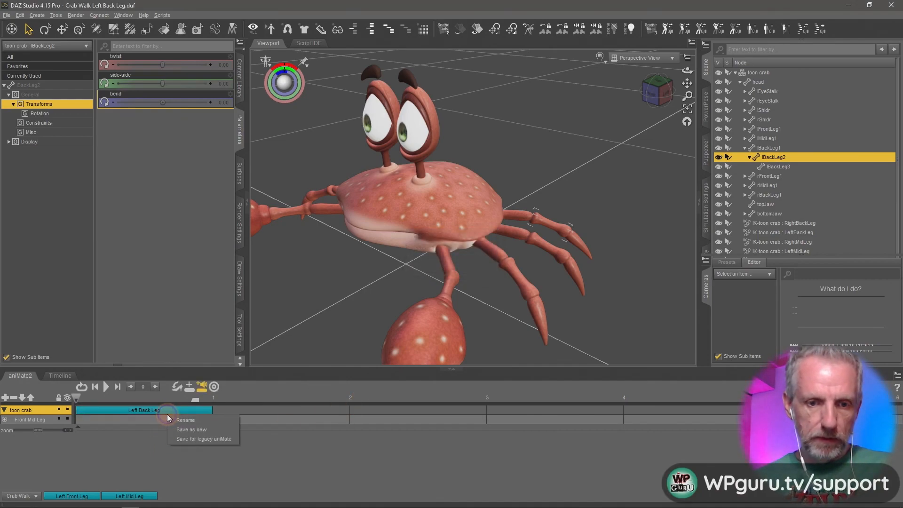
left_click(225, 431)
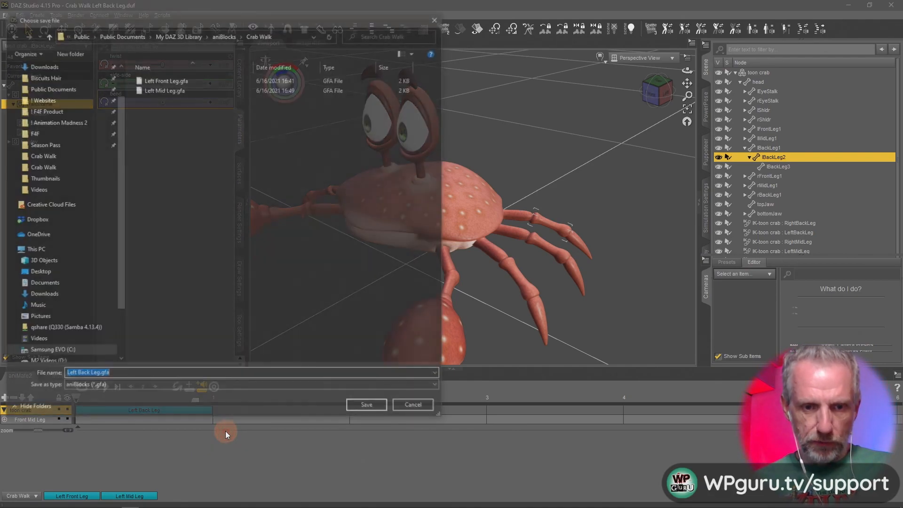
left_click(362, 406)
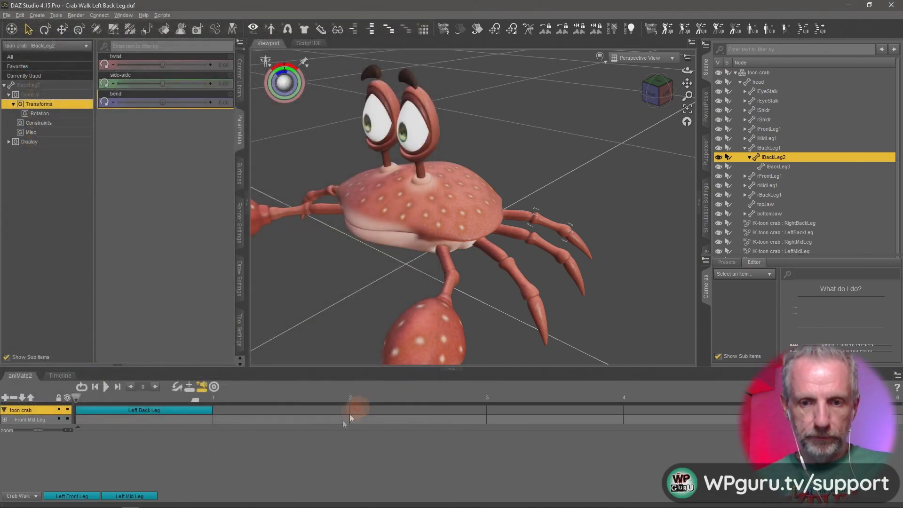
Switch the aniBlock library to another folder and back to Crab Walk to refresh its saved blocks.
mouse_move(135, 497)
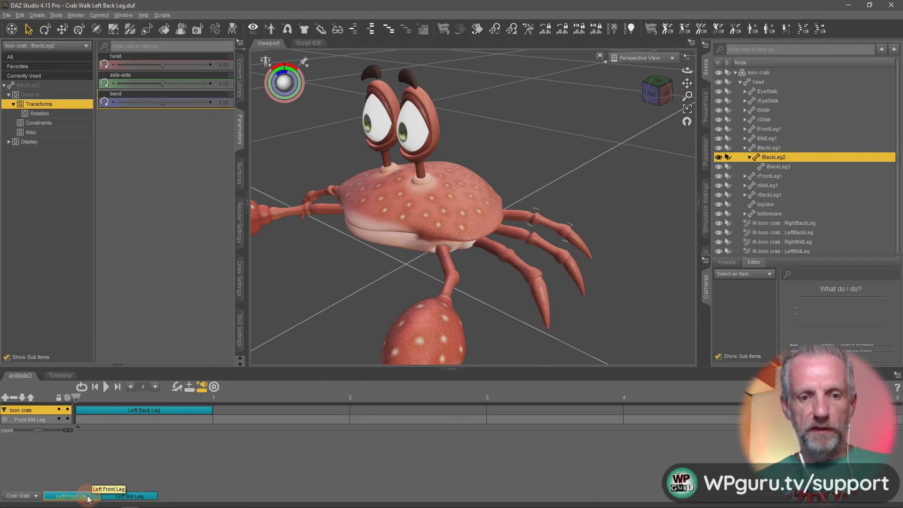
left_click(175, 420)
left_click(1, 483)
left_click(18, 496)
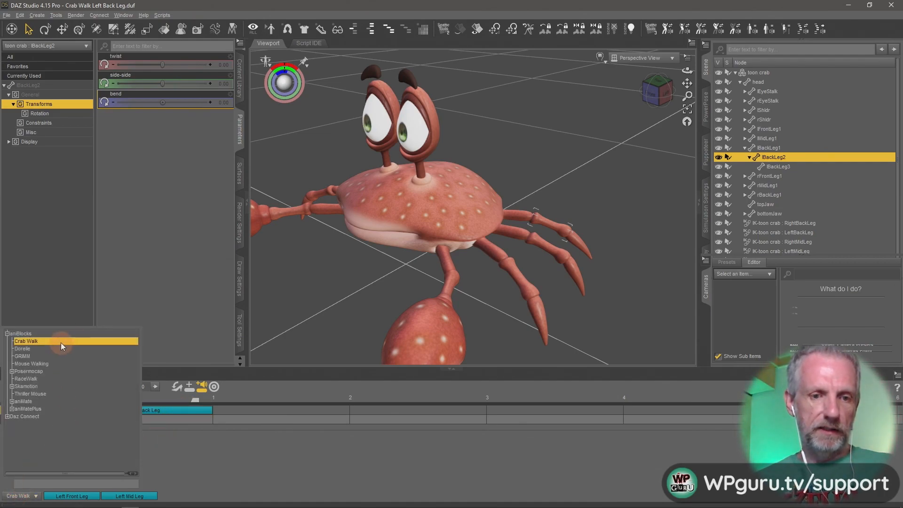
left_click(50, 350)
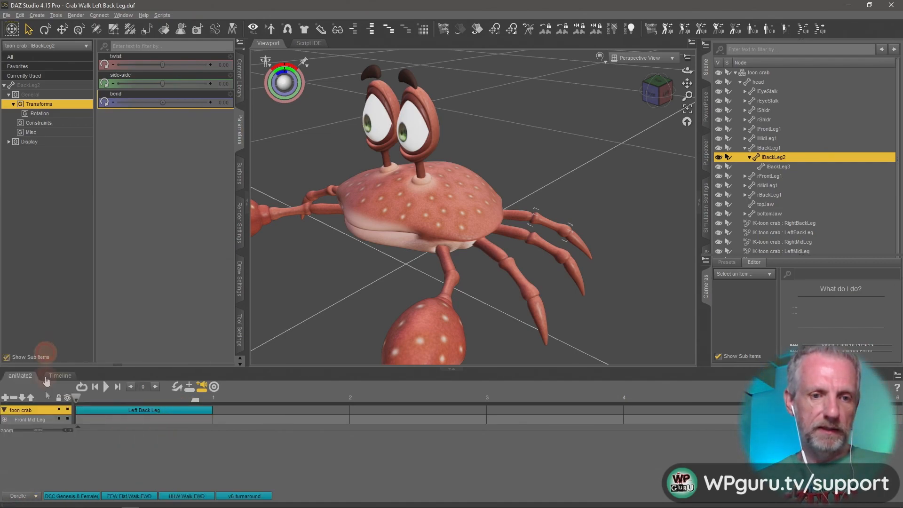
left_click(33, 495)
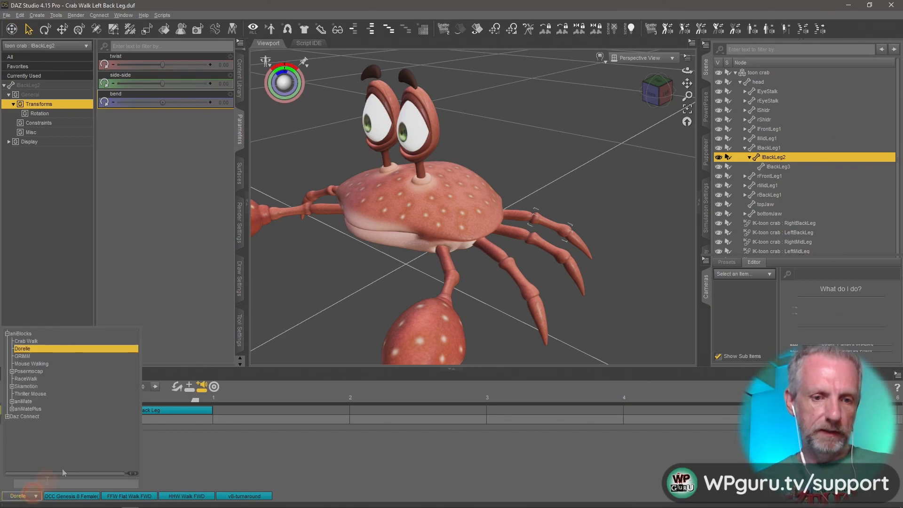
left_click(53, 340)
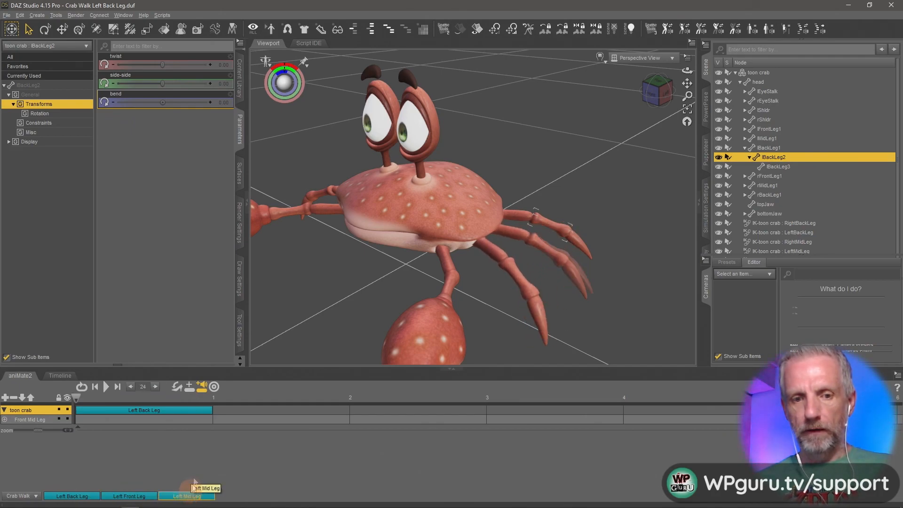
Remove the Left Back Leg aniBlock from the toon crab's aniMate2 track.
left_click(171, 411)
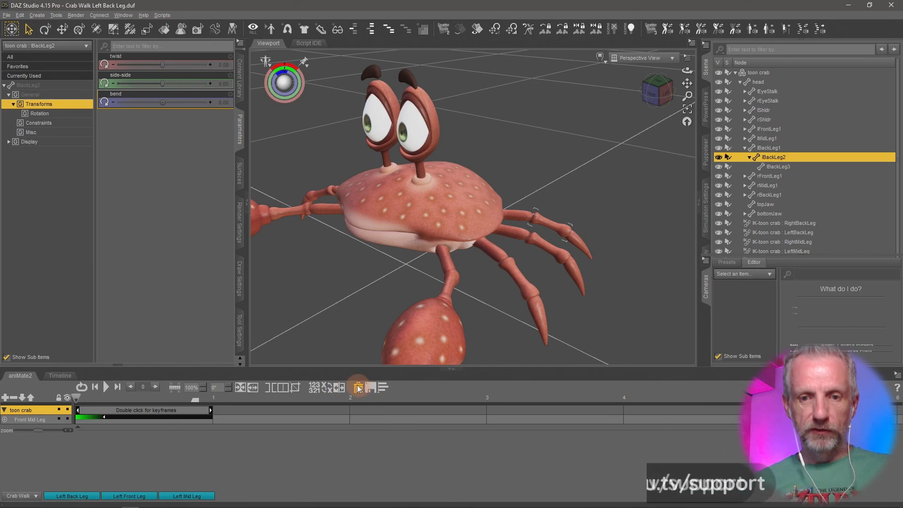
left_click(359, 388)
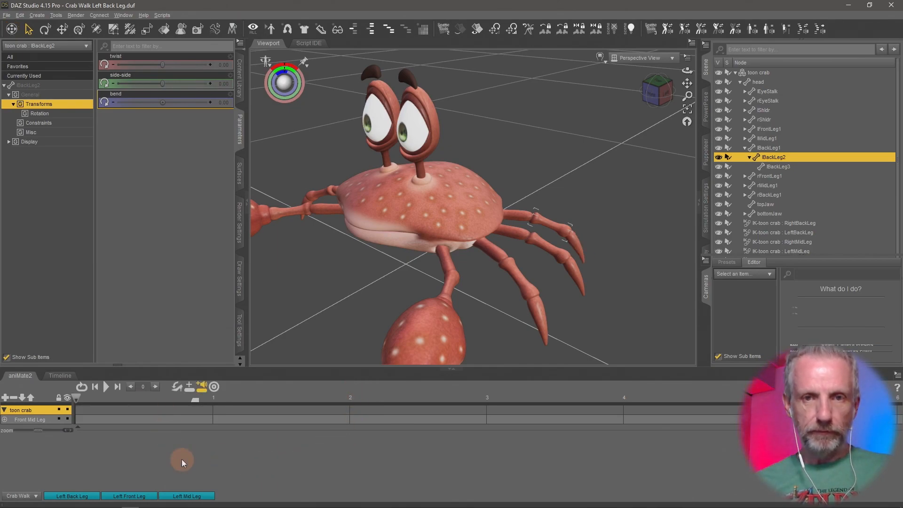
Select the crab's right back leg tip rBackLeg3 and set its bend to -15 at frame 0 in the Timeline.
middle_click_drag(373, 276, 395, 258)
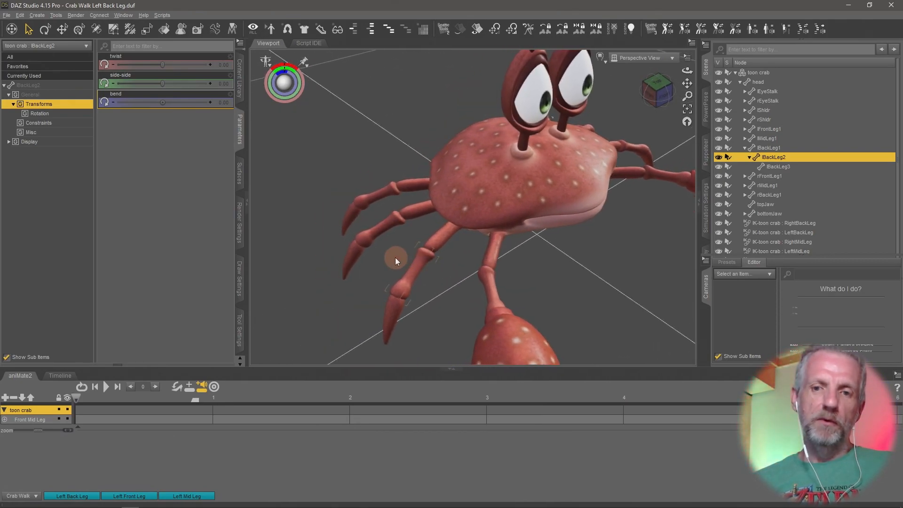
left_click(413, 188)
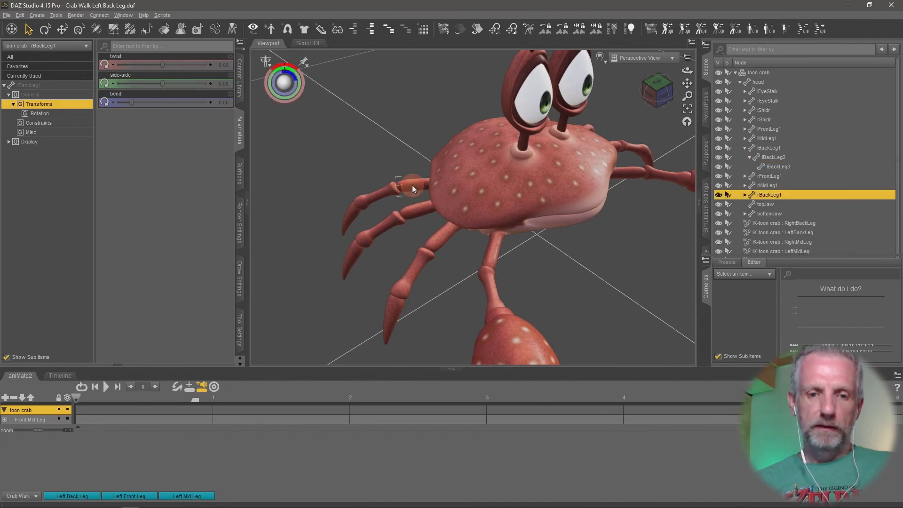
left_click(60, 376)
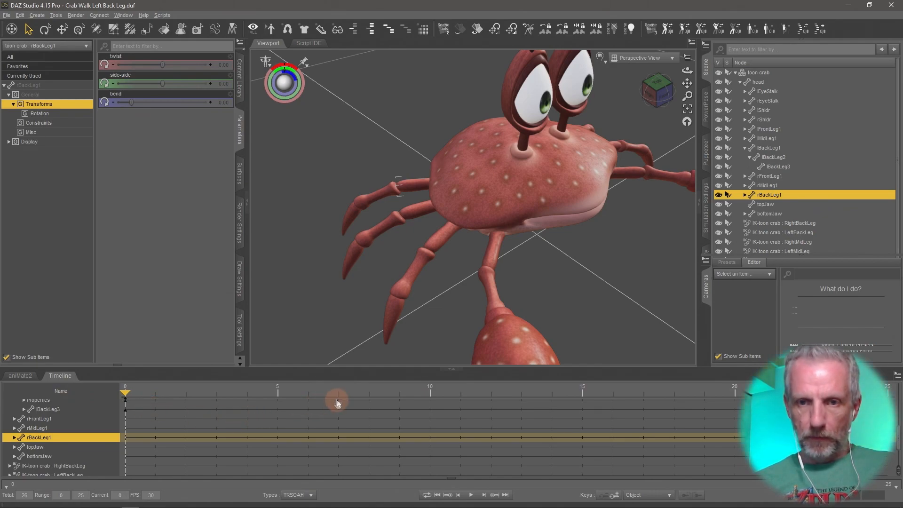
left_click(351, 216)
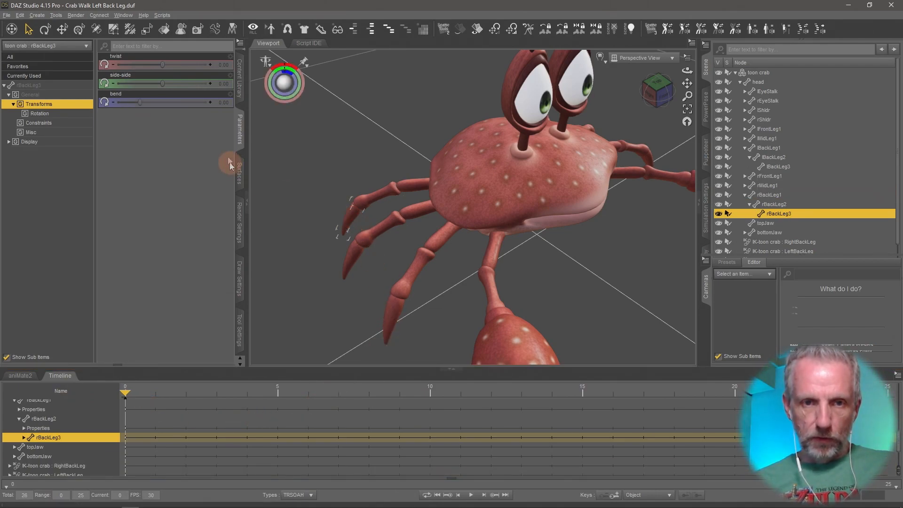
left_click_drag(139, 101, 83, 107)
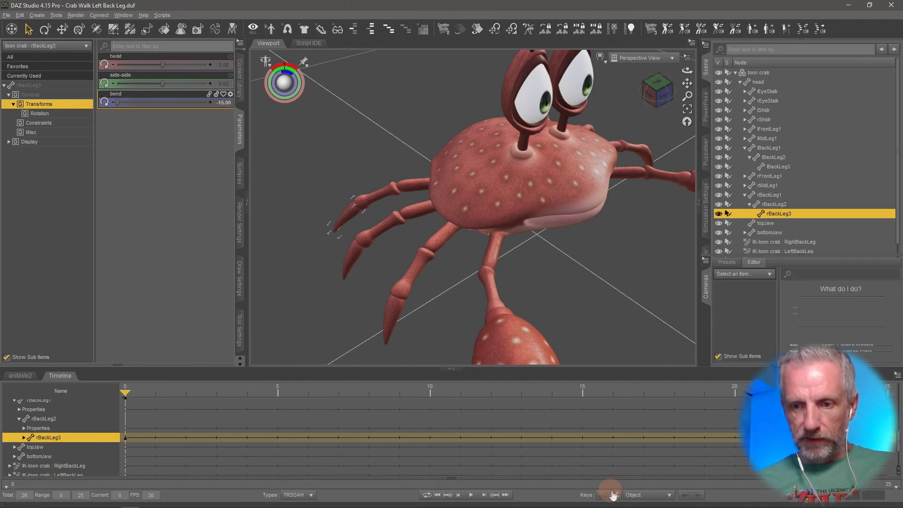
Go to frame 5 and raise the bend of rBackLeg3.
left_click(614, 496)
left_click_drag(124, 393, 264, 407)
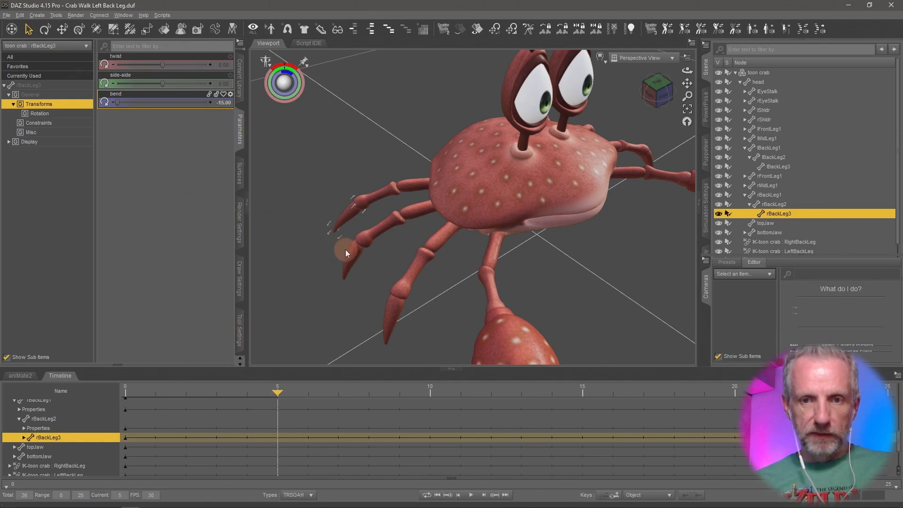
left_click_drag(118, 103, 290, 121)
Set the bend of rBackLeg2 and rBackLeg1 to -15 at frame 5.
left_click(385, 202)
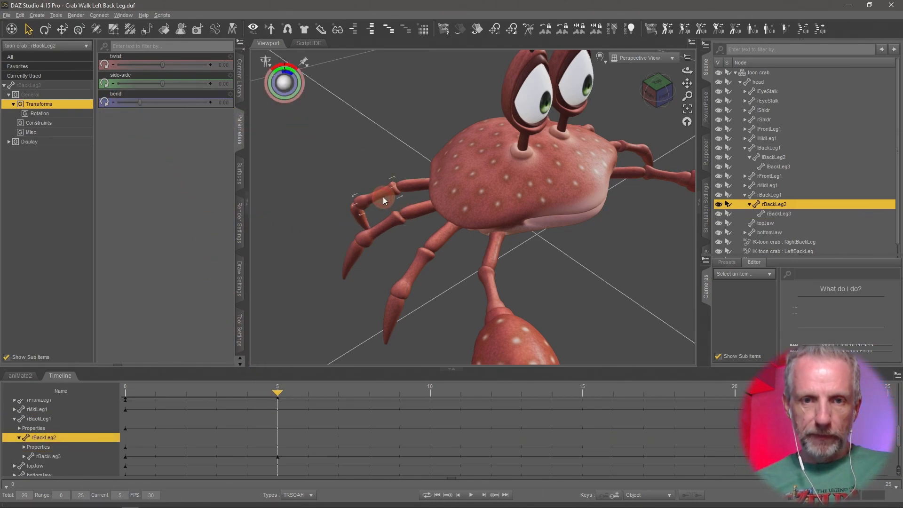
left_click_drag(139, 103, 49, 114)
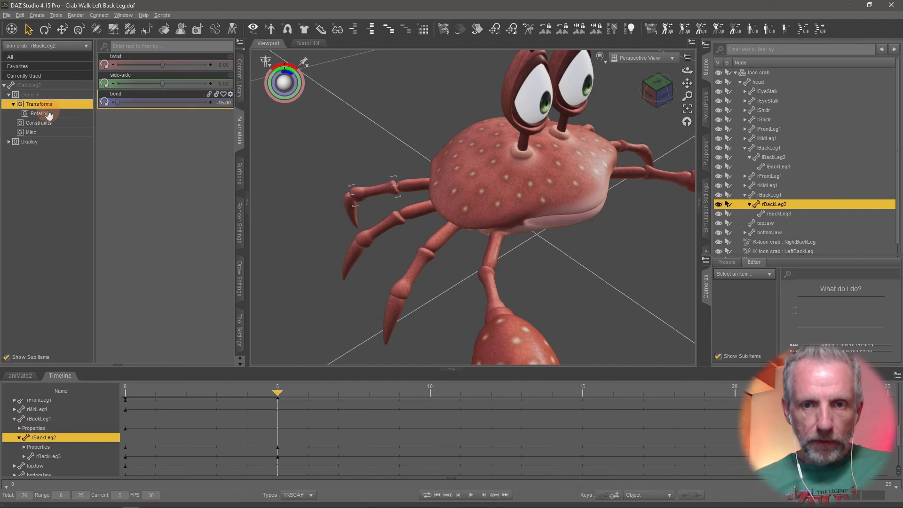
left_click(418, 191)
left_click_drag(132, 102, 79, 115)
Select rBackLeg2 again and try to bend it further below -15.
mouse_move(404, 206)
middle_mouse_down()
mouse_move(390, 197)
mouse_move(399, 206)
middle_mouse_up()
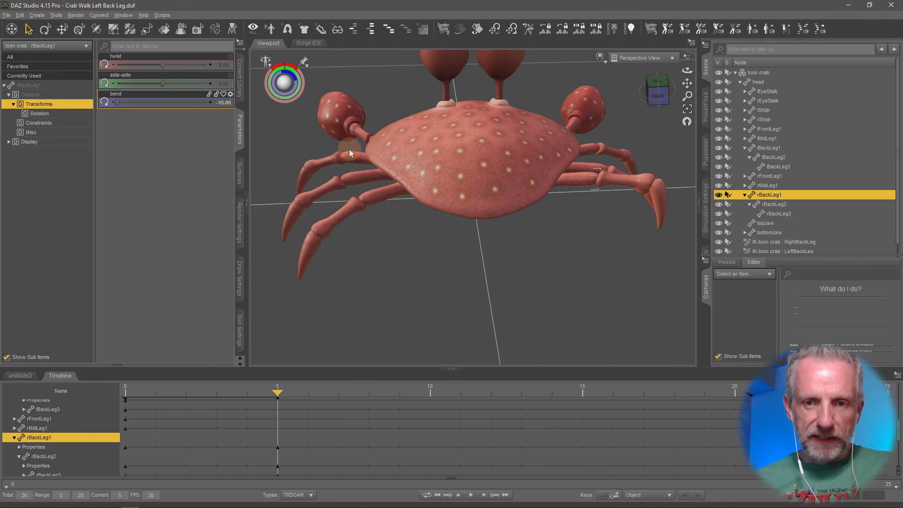
mouse_move(465, 190)
middle_mouse_down()
mouse_move(459, 185)
mouse_move(464, 196)
middle_mouse_up()
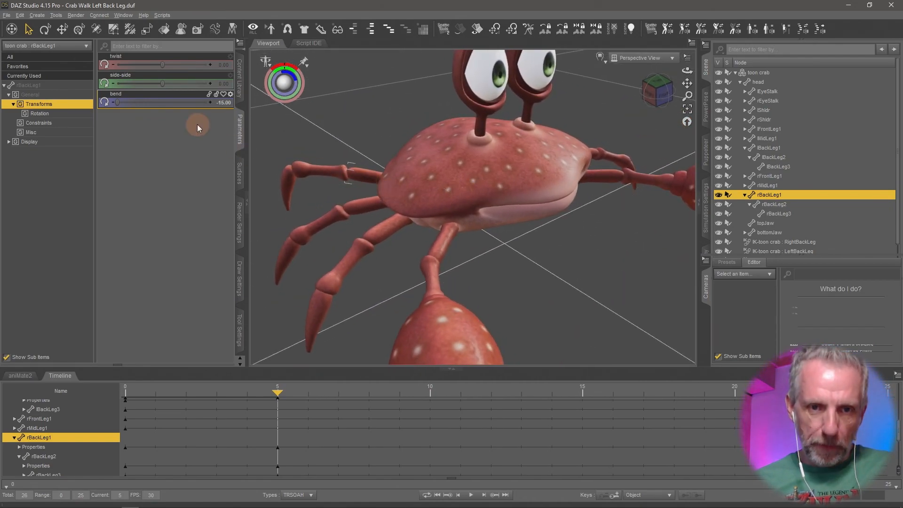
left_click(327, 174)
left_click_drag(120, 103, 88, 110)
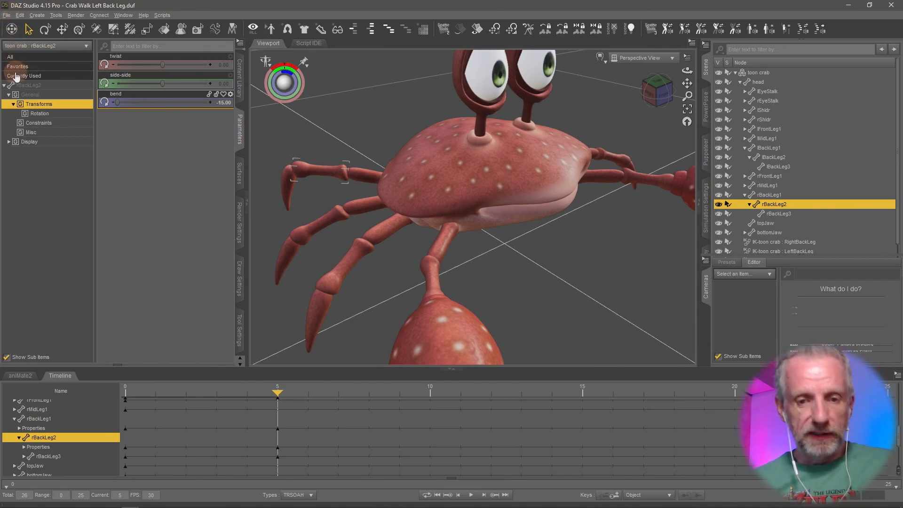
mouse_move(413, 278)
middle_mouse_down()
mouse_move(421, 281)
mouse_move(412, 276)
middle_mouse_up()
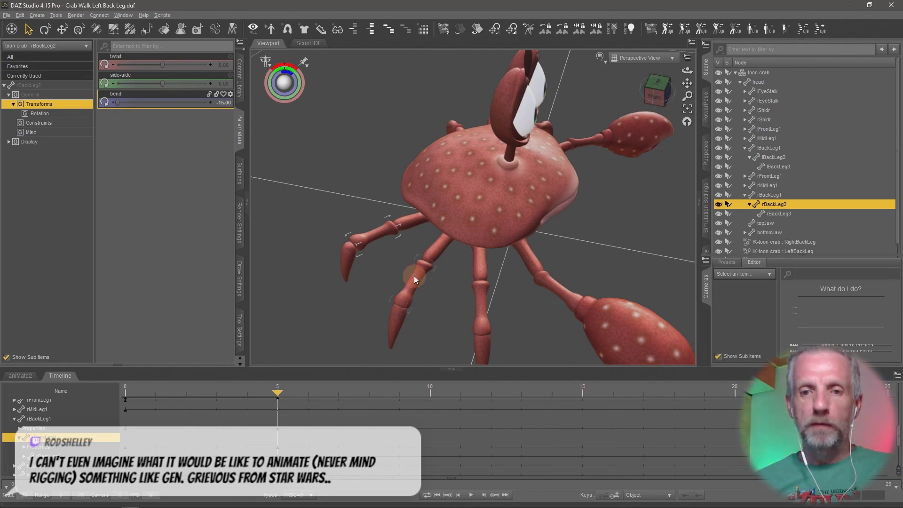
middle_click_drag(412, 190, 450, 185)
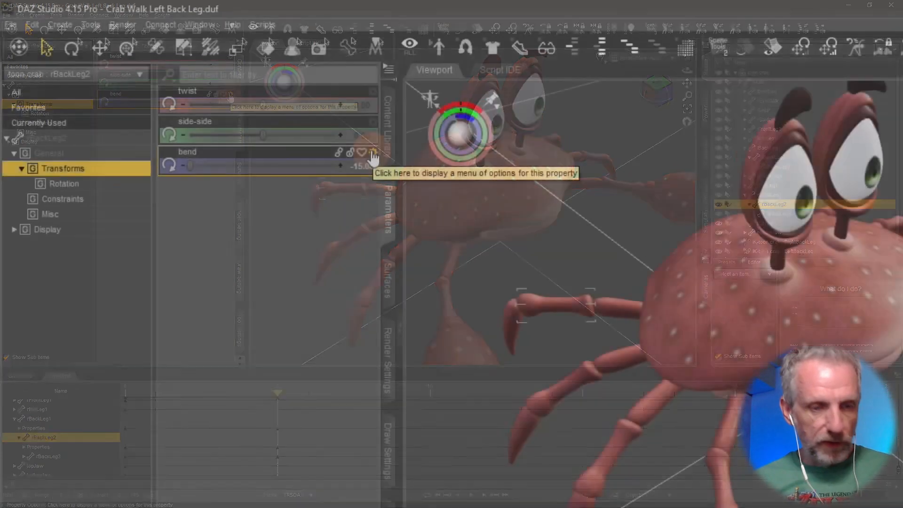
Try to set rBackLeg2's bend value to -45 in its parameter settings.
left_click(231, 96)
left_click(428, 167)
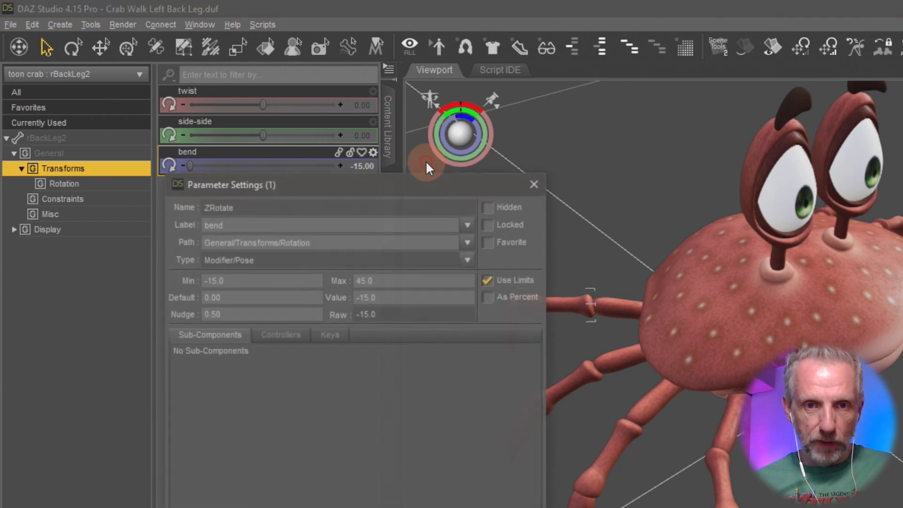
left_click_drag(405, 181, 476, 75)
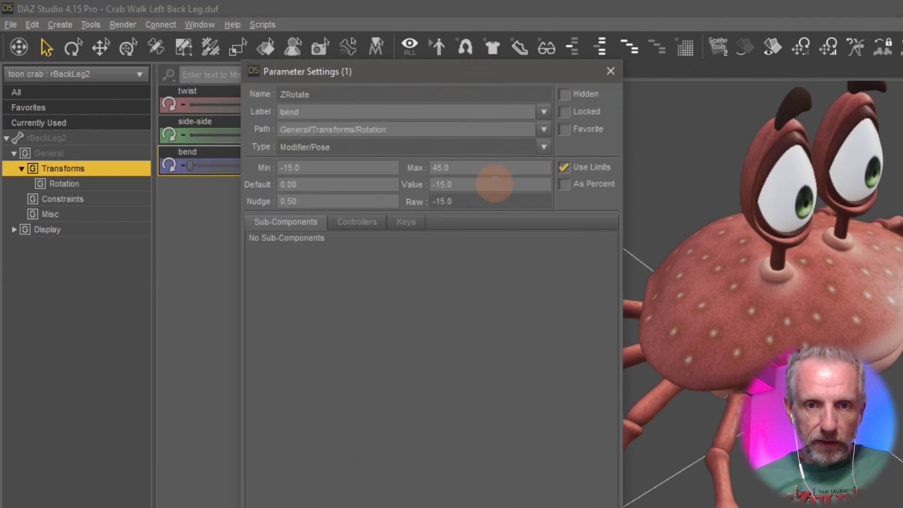
double_click(476, 184)
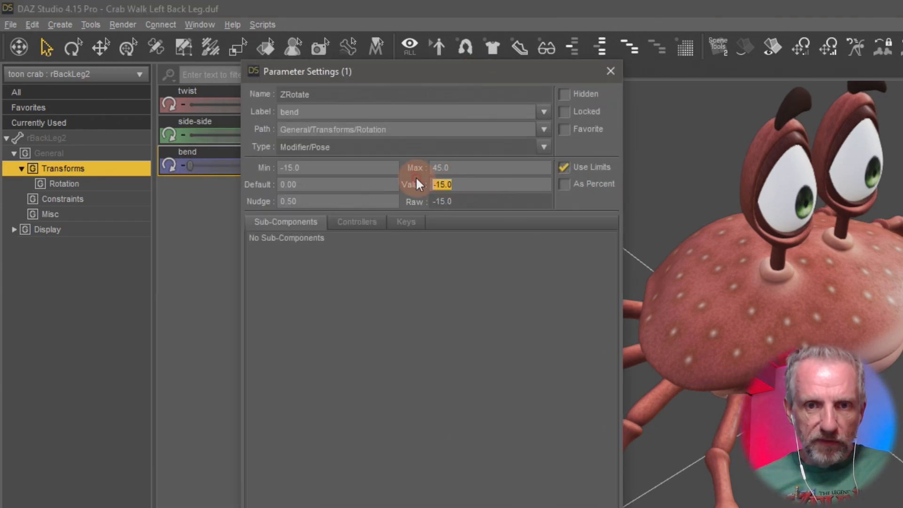
type("-45")
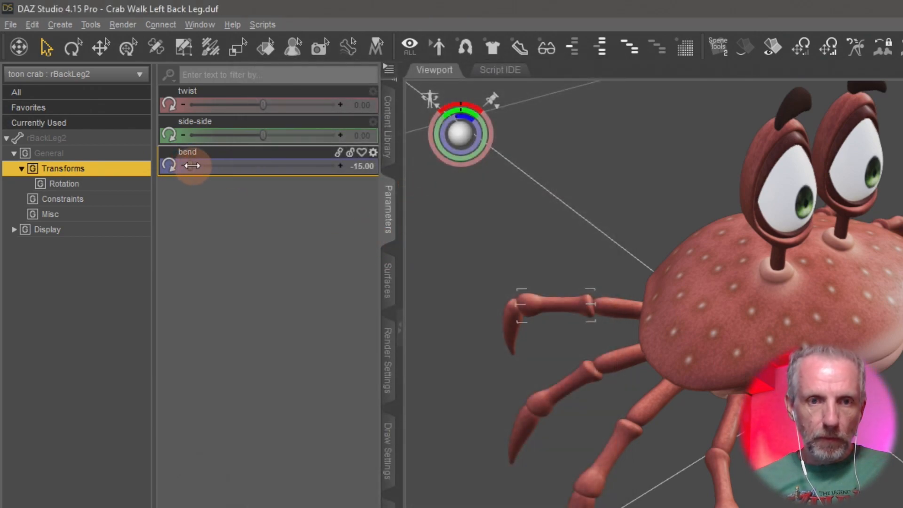
left_click_drag(192, 166, 57, 184)
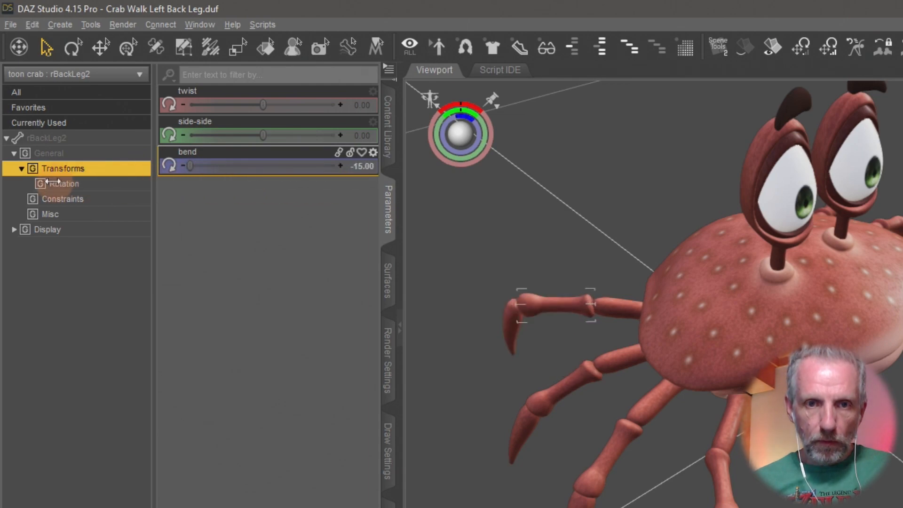
Set the bend parameter's minimum limit to -45 in the parameter settings.
left_click(373, 152)
left_click(408, 166)
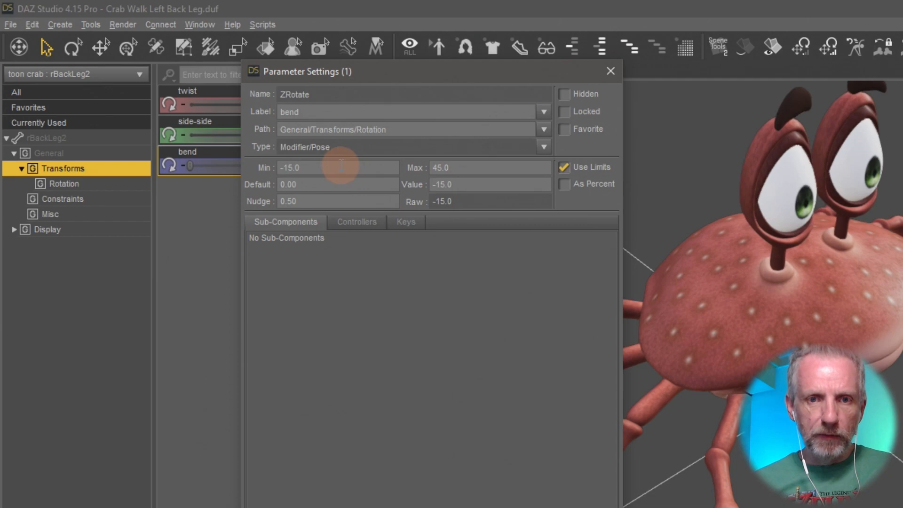
key("ctrl+a")
key("BackSpace")
type("-45")
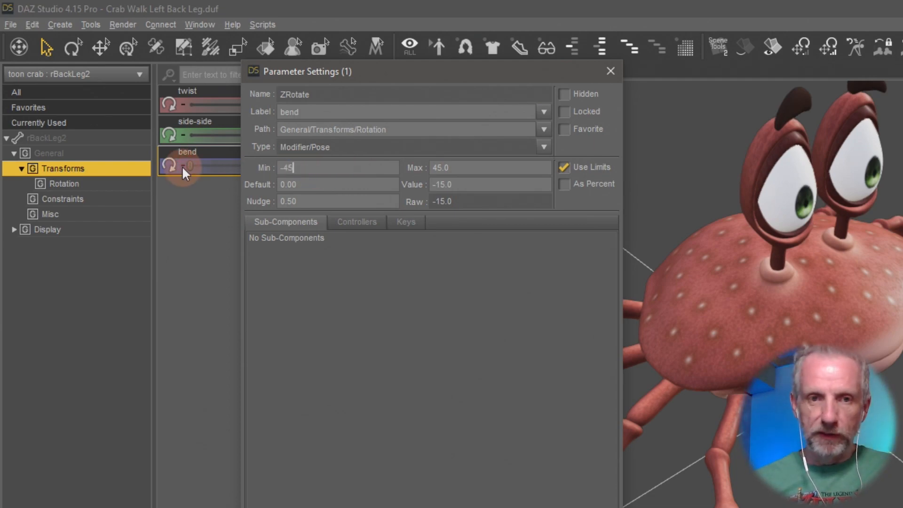
key("Return")
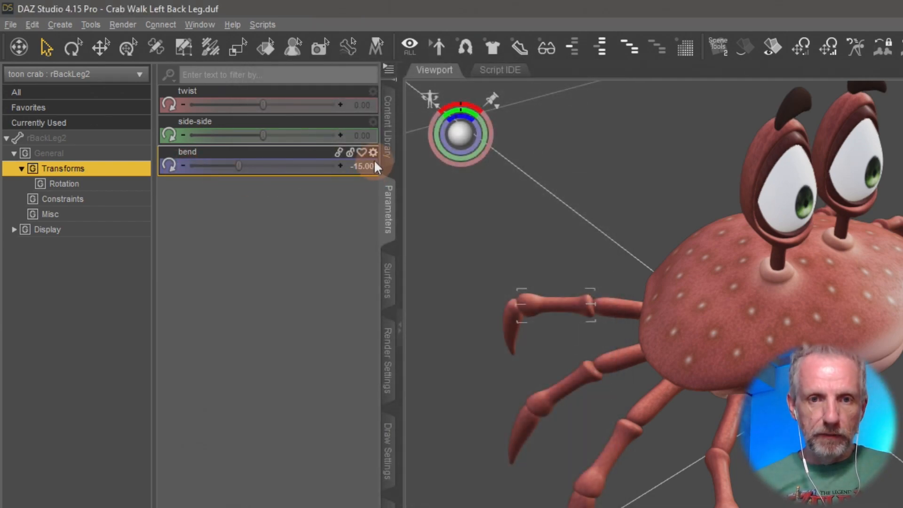
Adjust rBackLeg2's bend to about -3.28.
left_click_drag(233, 172, 291, 218)
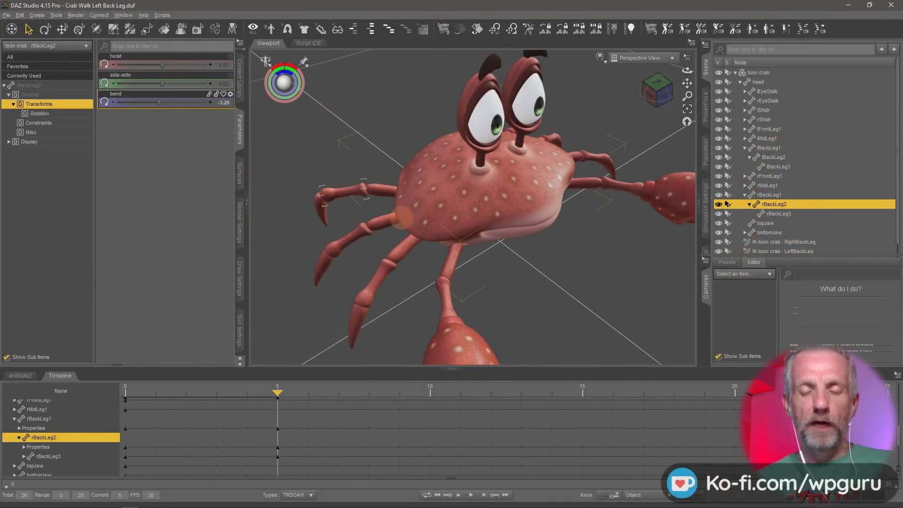
middle_click_drag(404, 218, 400, 221)
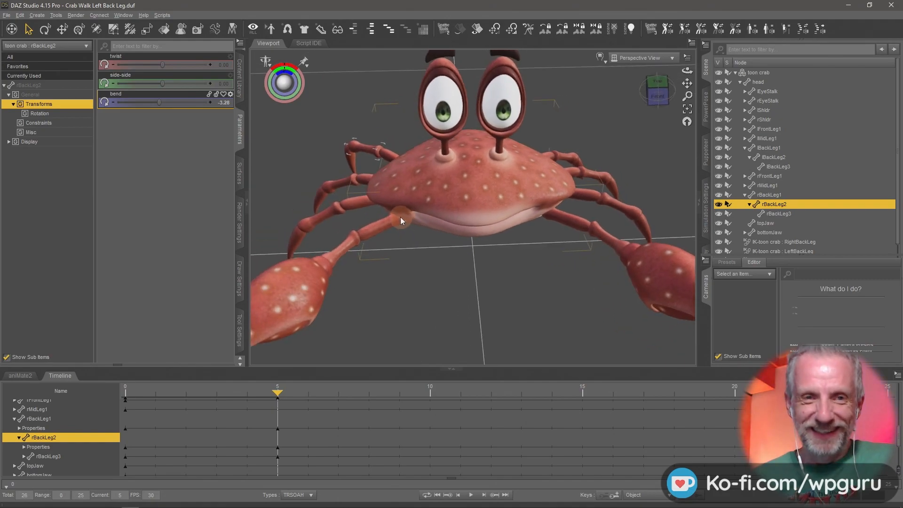
Delete the toon crab from the scene.
left_click(8, 15)
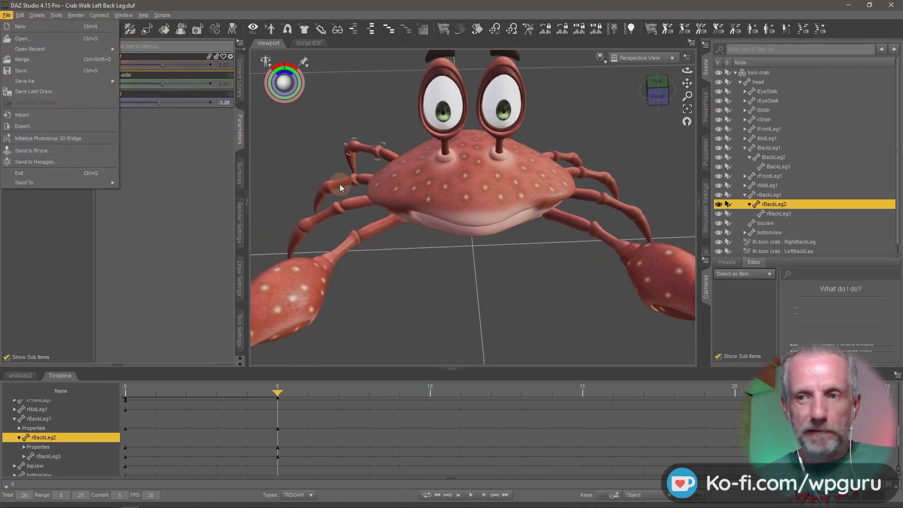
key("Delete")
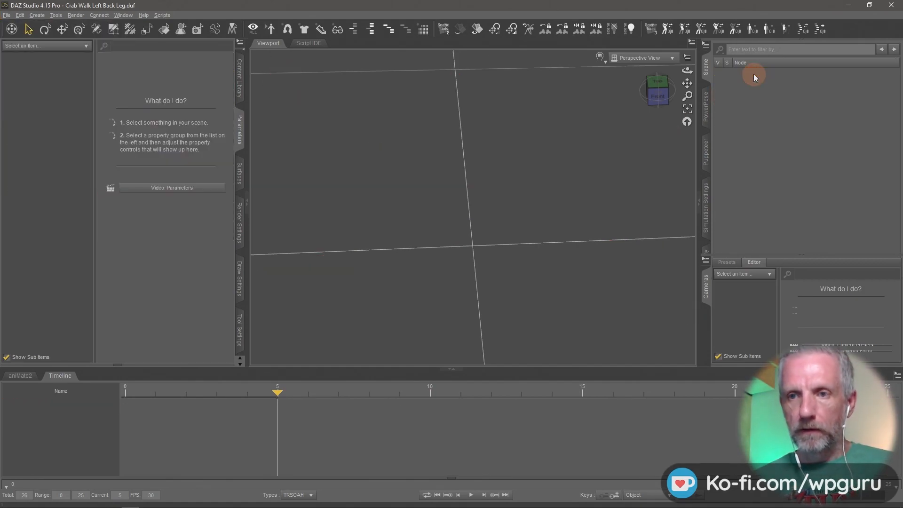
Reload the Toon Crab figure from Smart Content and select its rBackLeg1.
left_click(239, 79)
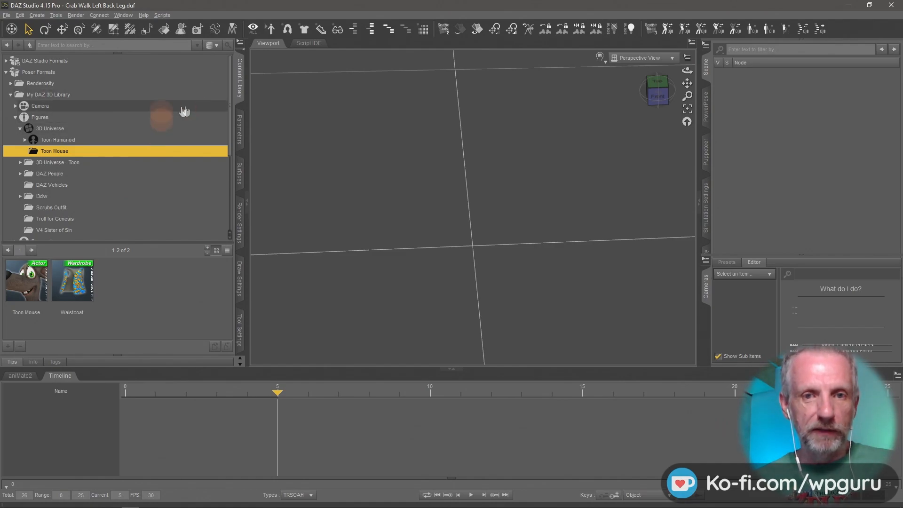
left_click(239, 93)
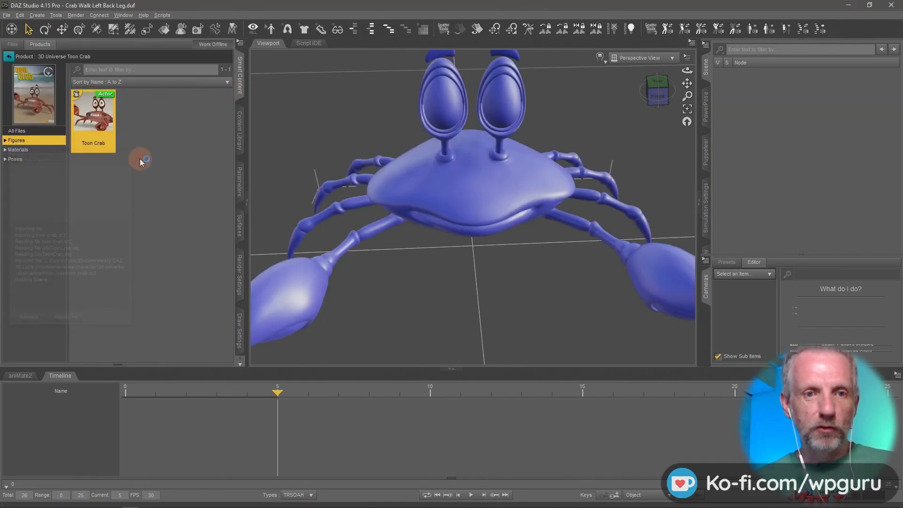
left_click_drag(435, 234, 468, 188)
left_click(478, 201)
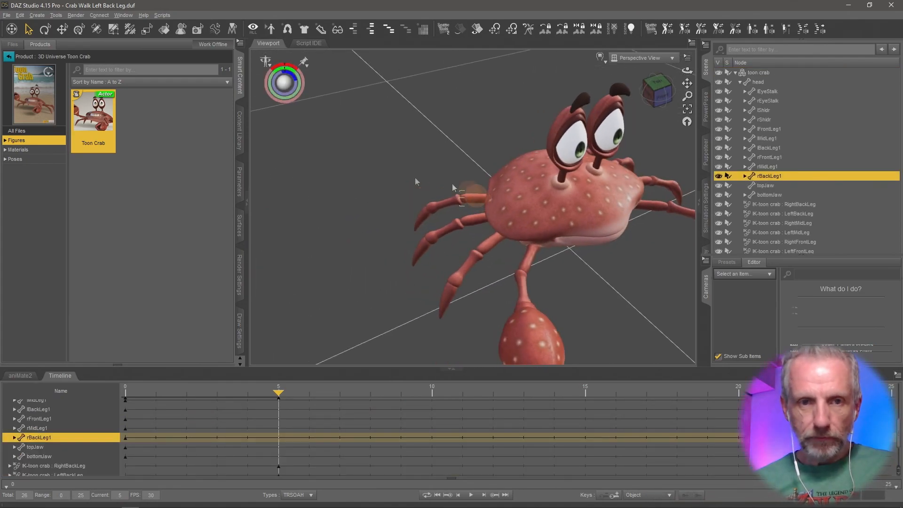
Bend rBackLeg2 to -15 and undo the adjustment that follows it.
left_click(241, 182)
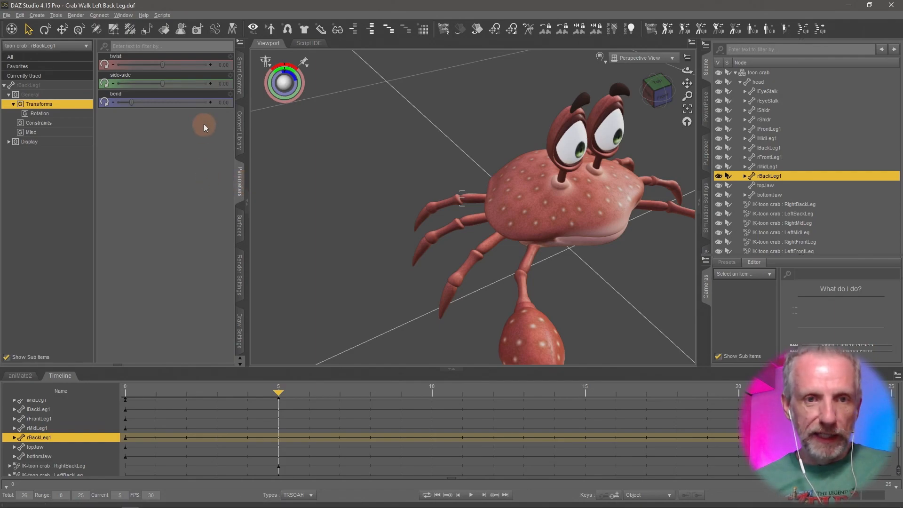
left_click_drag(133, 102, 192, 113)
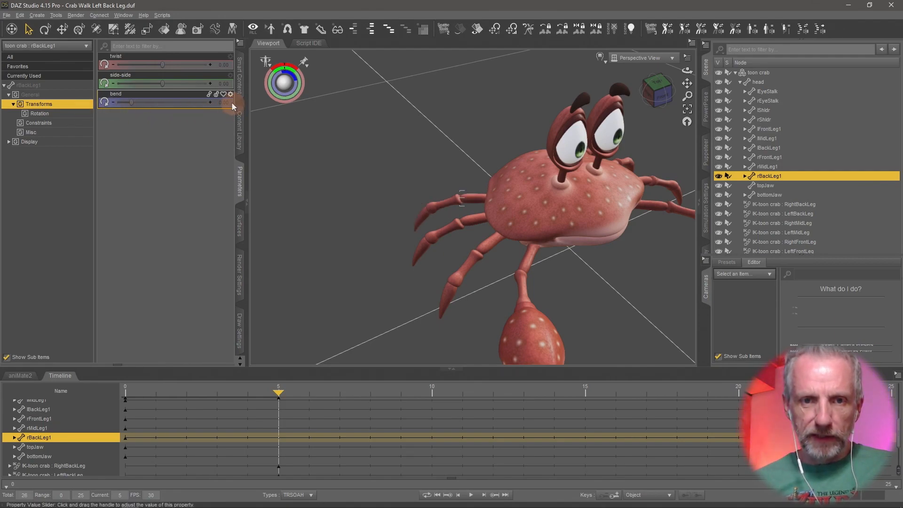
left_click(450, 202)
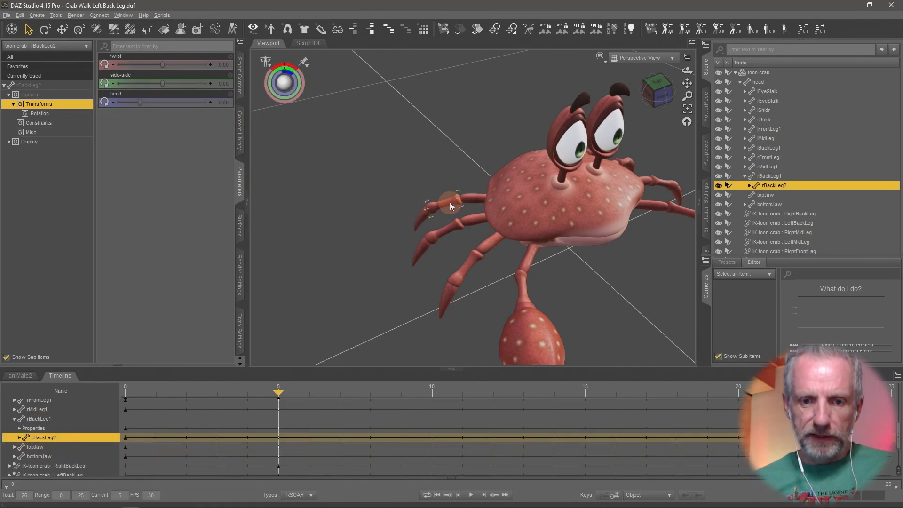
left_click_drag(160, 103, 62, 101)
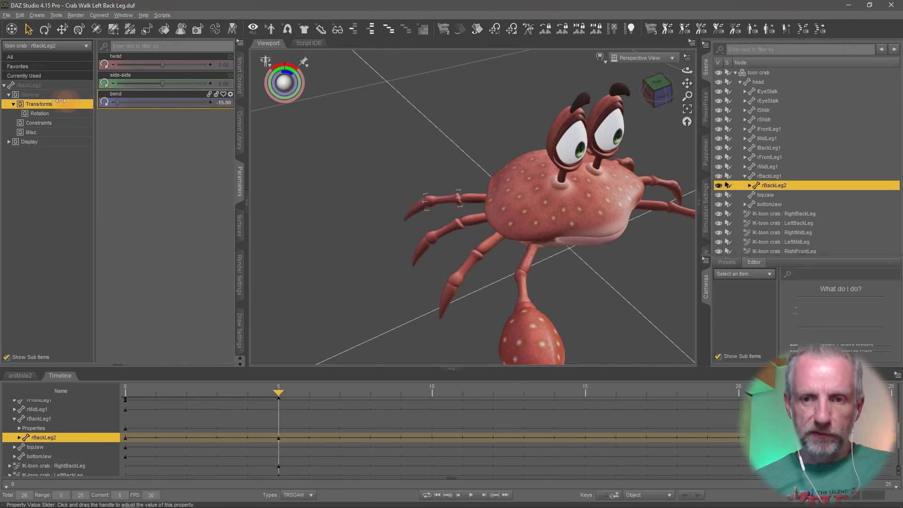
left_click_drag(124, 109, 46, 108)
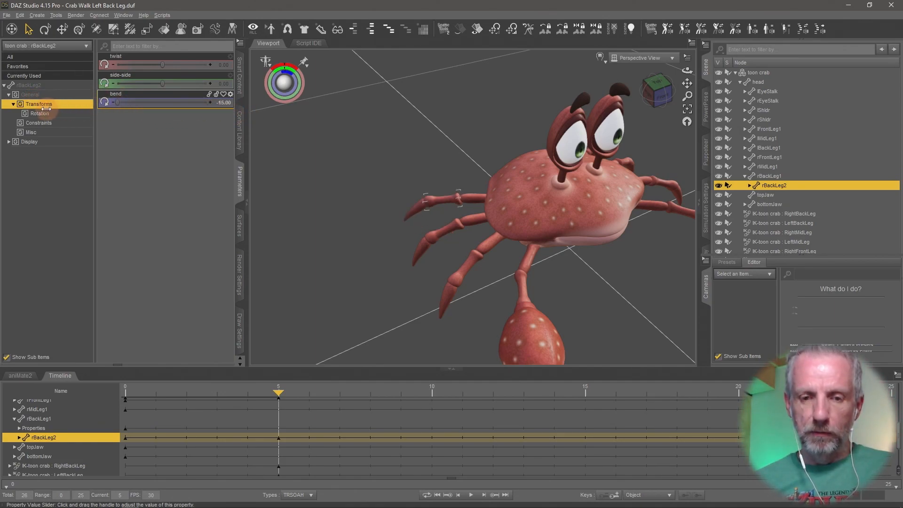
key("ctrl+z")
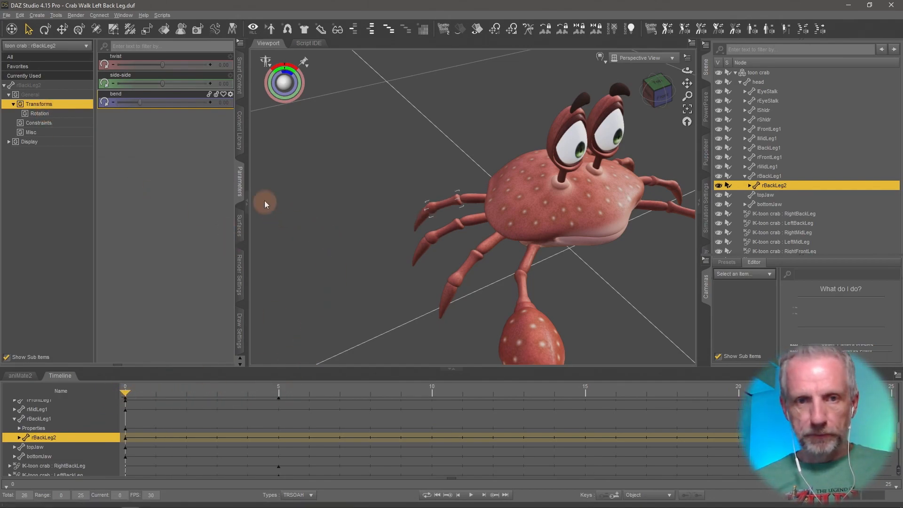
Select rBackLeg3 and set its bend to 45.
middle_click_drag(394, 230, 396, 224)
left_click(424, 223)
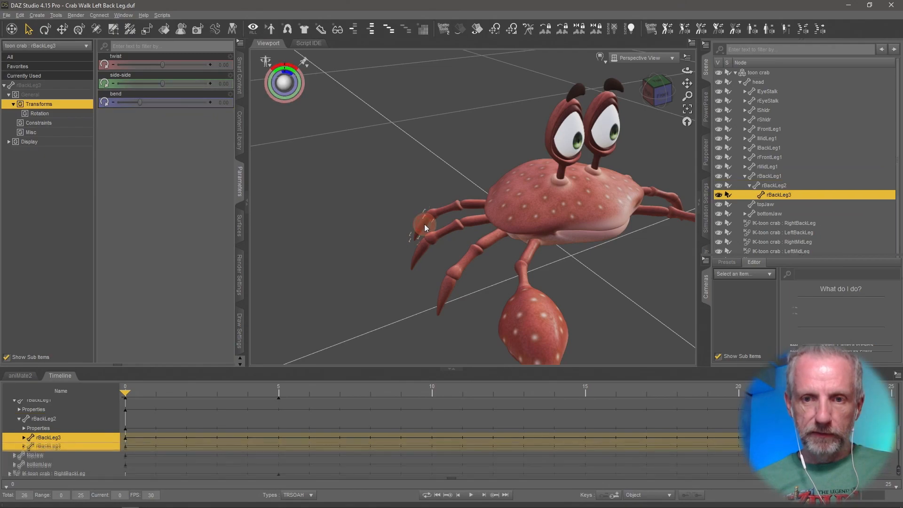
left_click_drag(140, 103, 46, 119)
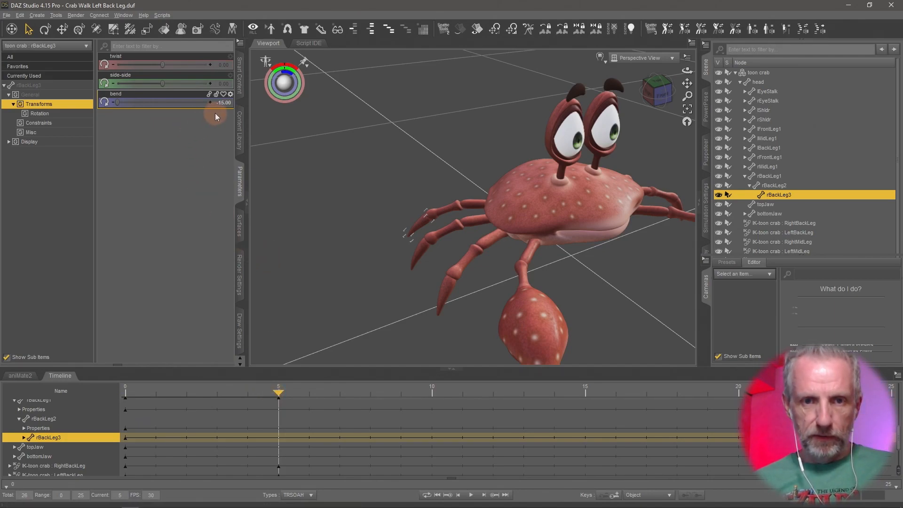
left_click_drag(118, 102, 227, 117)
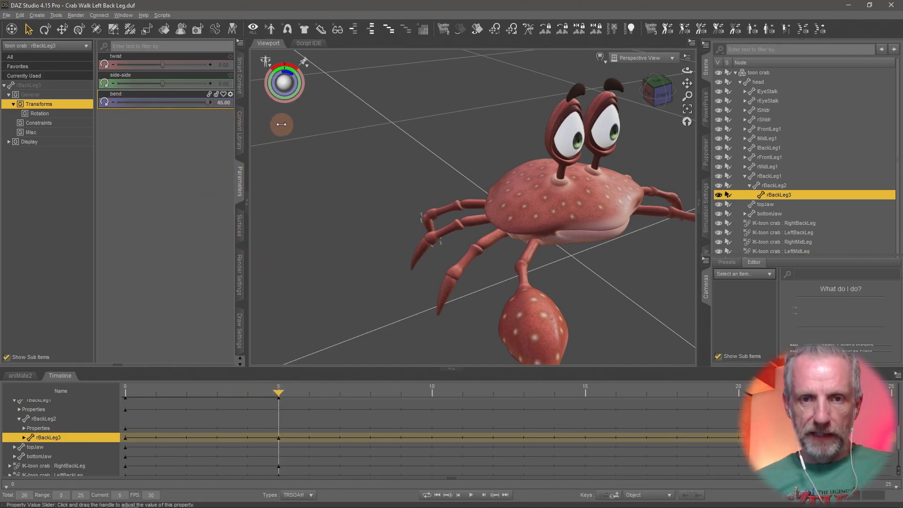
Set rBackLeg2's bend minimum limit to -45 in its parameter settings and bend it to -45.
left_click(448, 207)
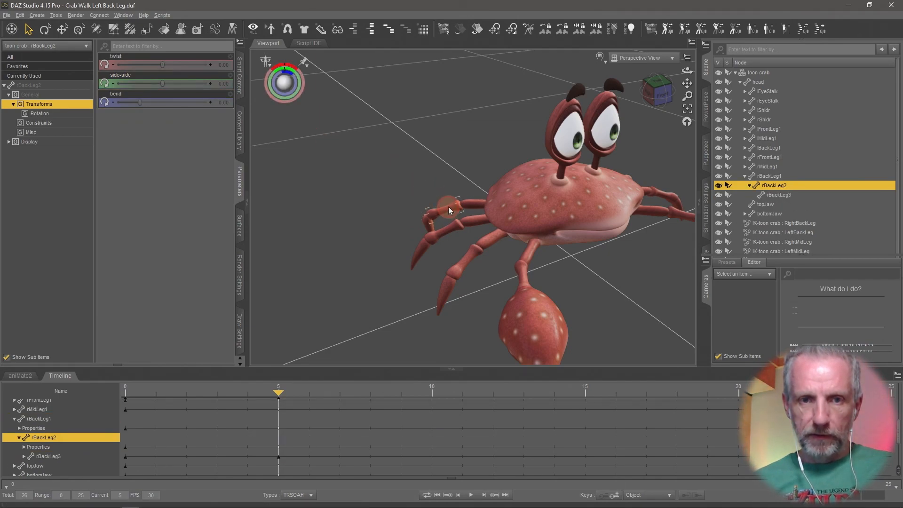
left_click_drag(138, 102, 89, 101)
left_click(230, 96)
left_click(257, 105)
left_click(212, 103)
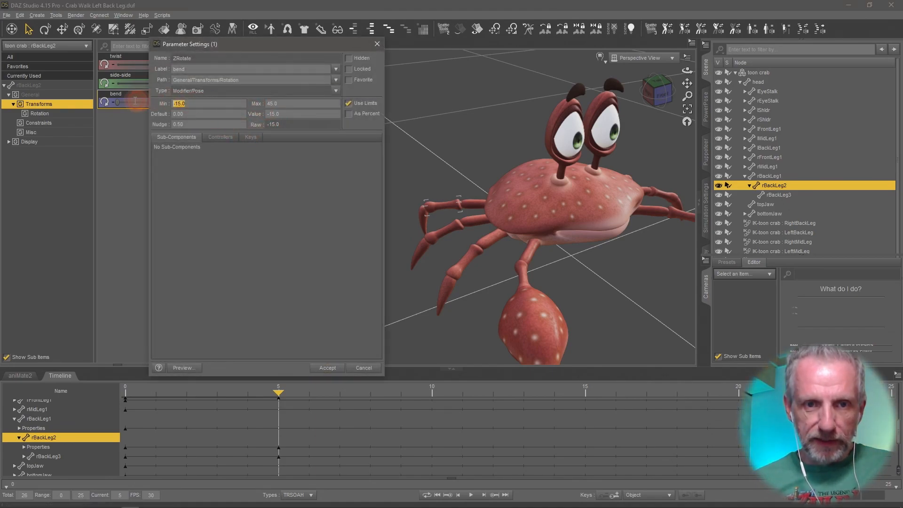
key("Return")
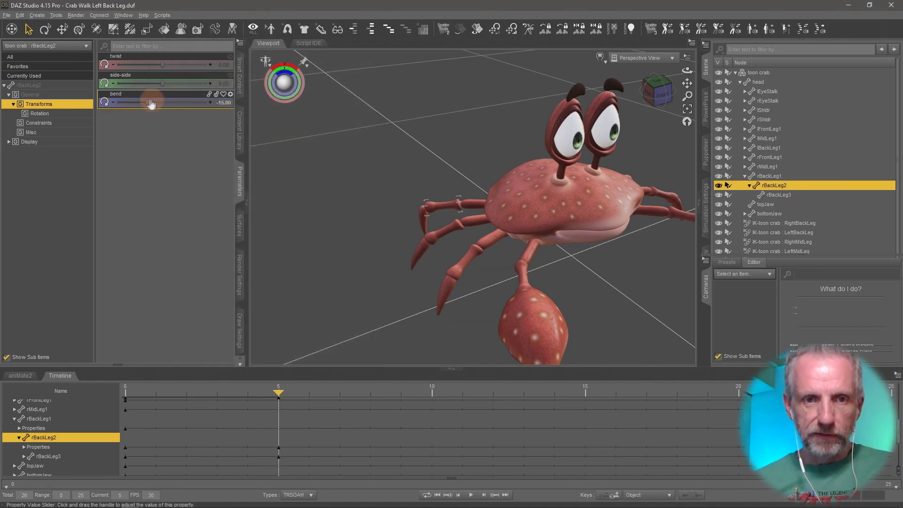
left_click_drag(149, 101, 102, 102)
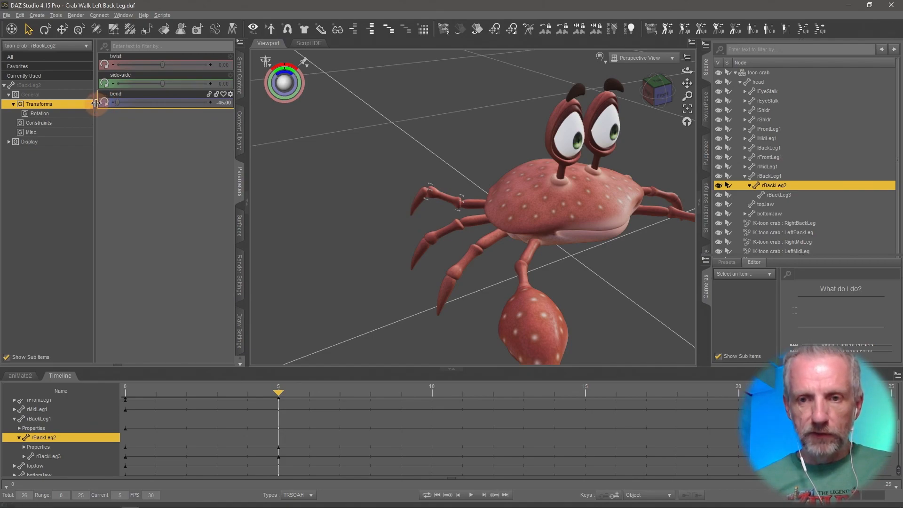
Bend rBackLeg1 to -15 at frame 5 and enter a new bend value for it at frame 15.
left_click(475, 204)
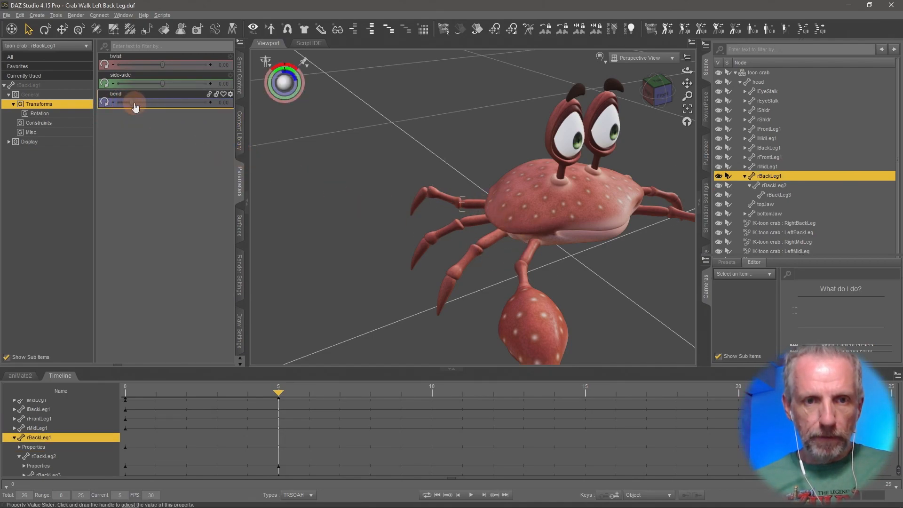
left_click_drag(121, 101, 51, 106)
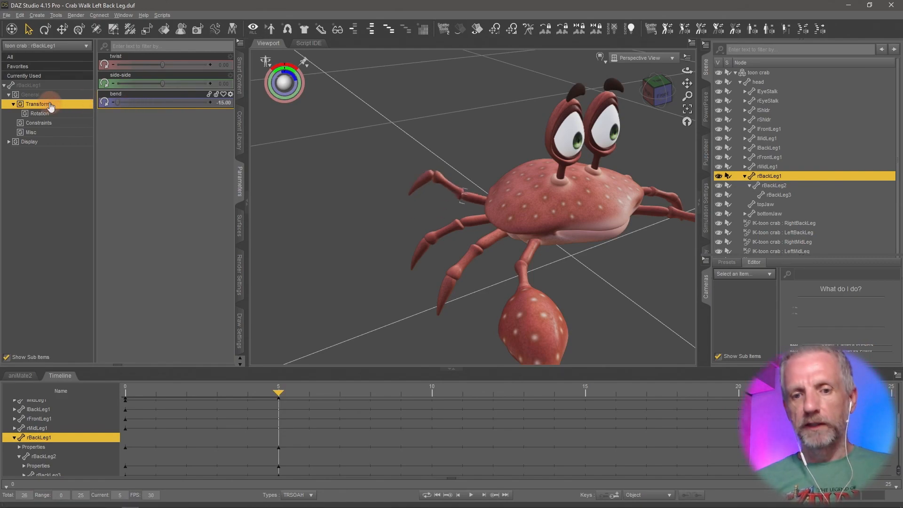
middle_click_drag(447, 282, 494, 269)
left_click(275, 388)
left_click_drag(277, 391, 400, 390)
left_click_drag(578, 405, 460, 415)
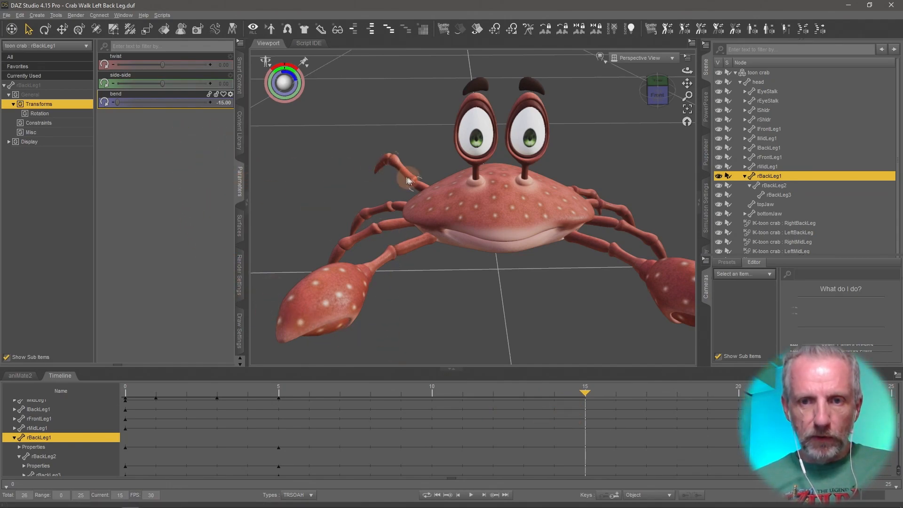
left_click(226, 105)
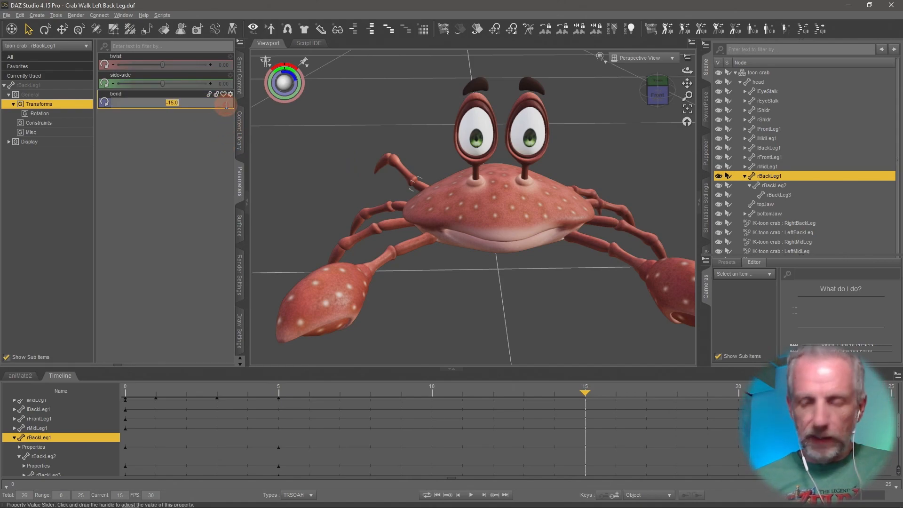
key("Return")
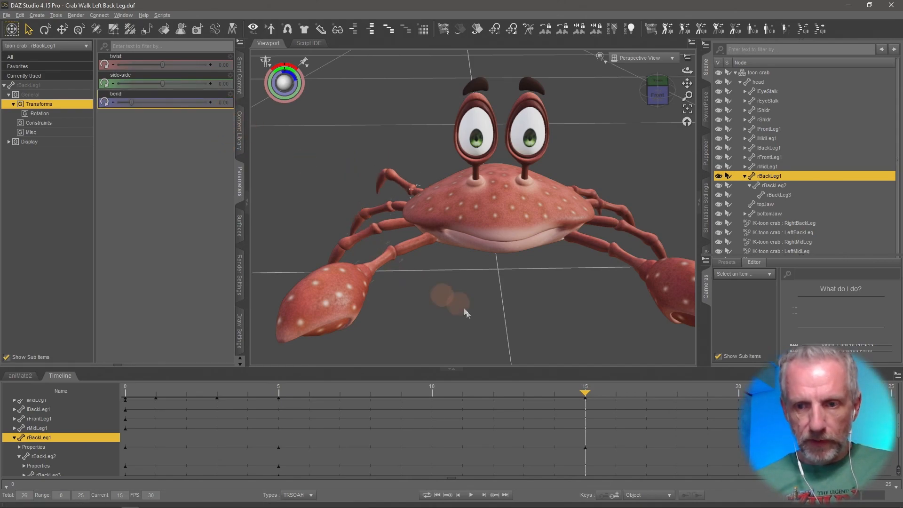
Select rBackLeg2 and enter a new bend value for it at frame 15.
left_click(399, 181)
left_click(224, 103)
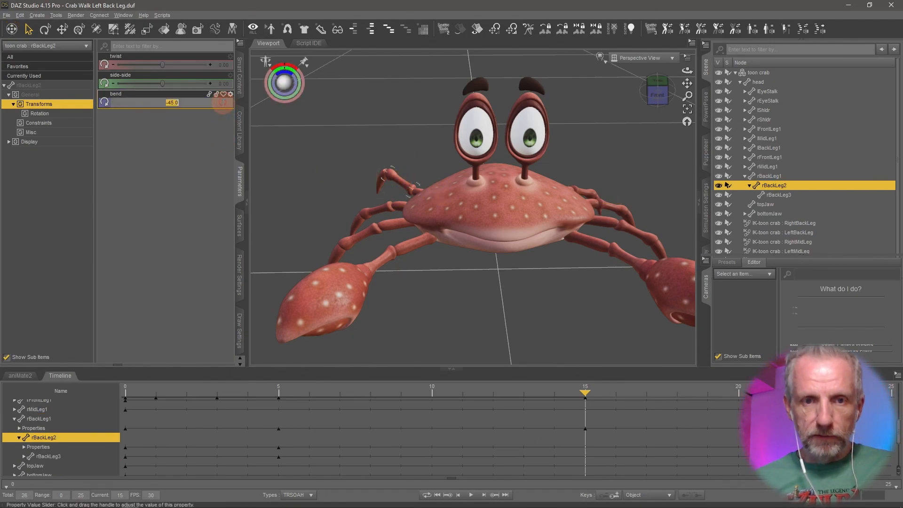
key("Return")
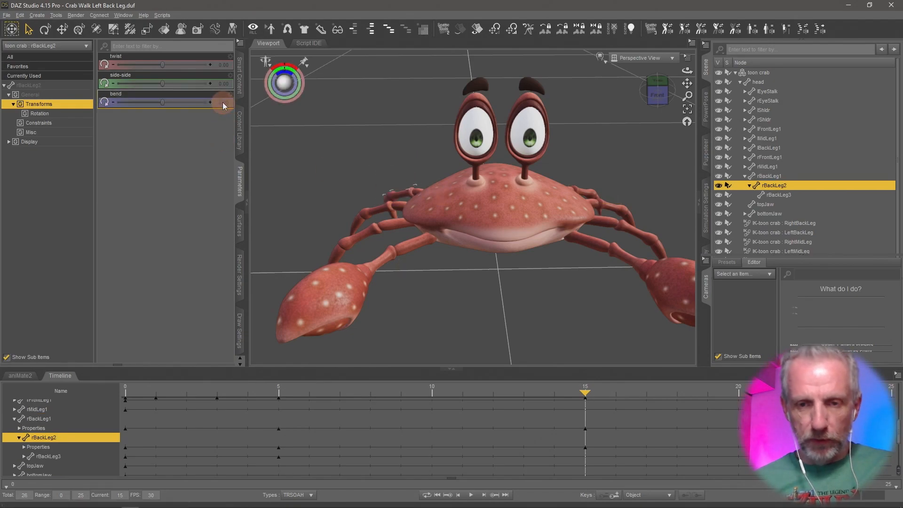
Select rBackLeg3 and bend it to -15 at frame 15.
mouse_move(365, 150)
middle_mouse_down()
mouse_move(377, 153)
mouse_move(366, 149)
middle_mouse_up()
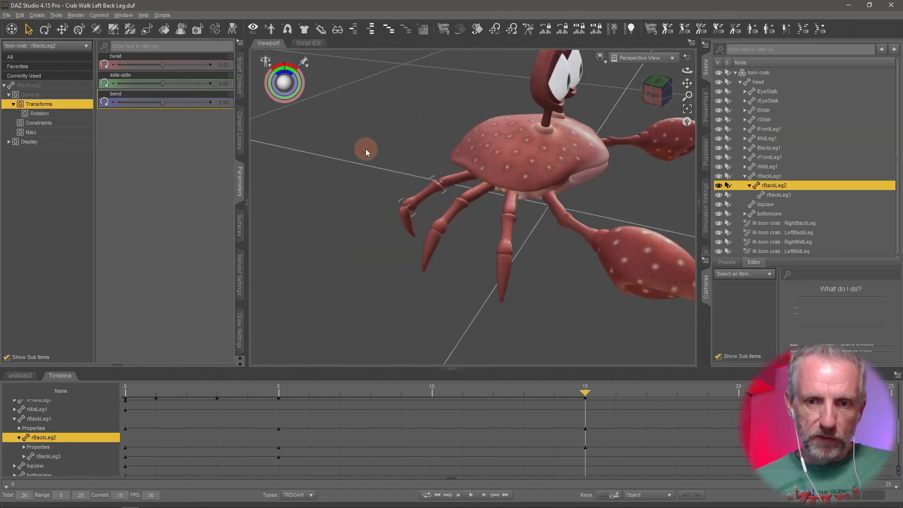
left_click(406, 227)
left_click_drag(208, 102, 88, 108)
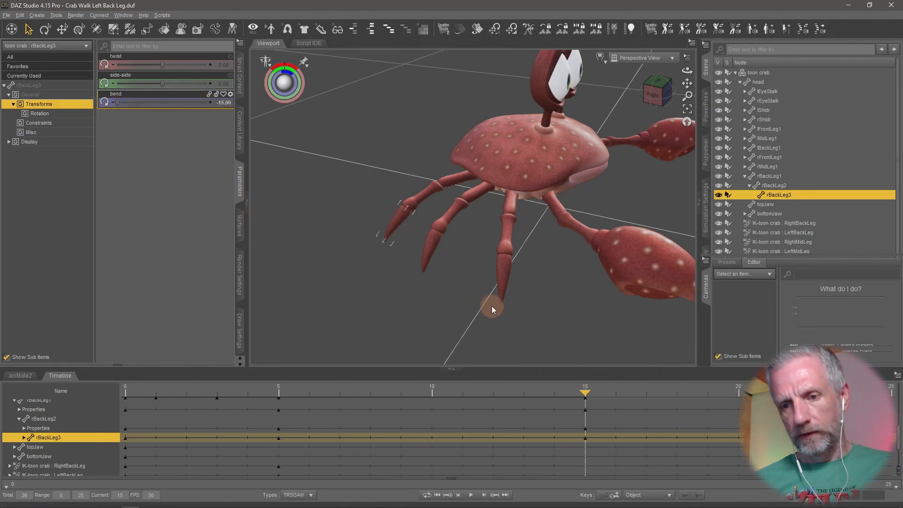
Compare rBackLeg3's bend at frames 5 and 15 on the timeline.
left_click_drag(585, 396, 272, 413)
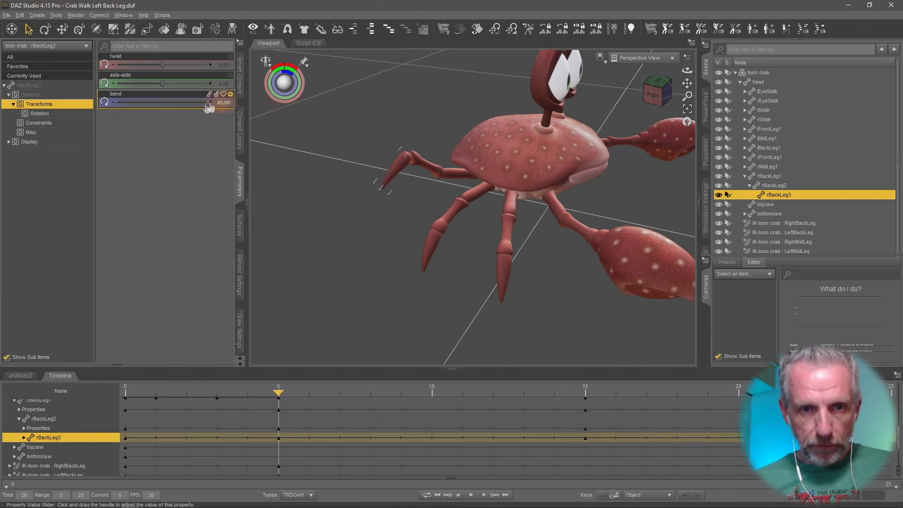
left_click_drag(205, 103, 359, 114)
middle_click_drag(498, 209, 497, 209)
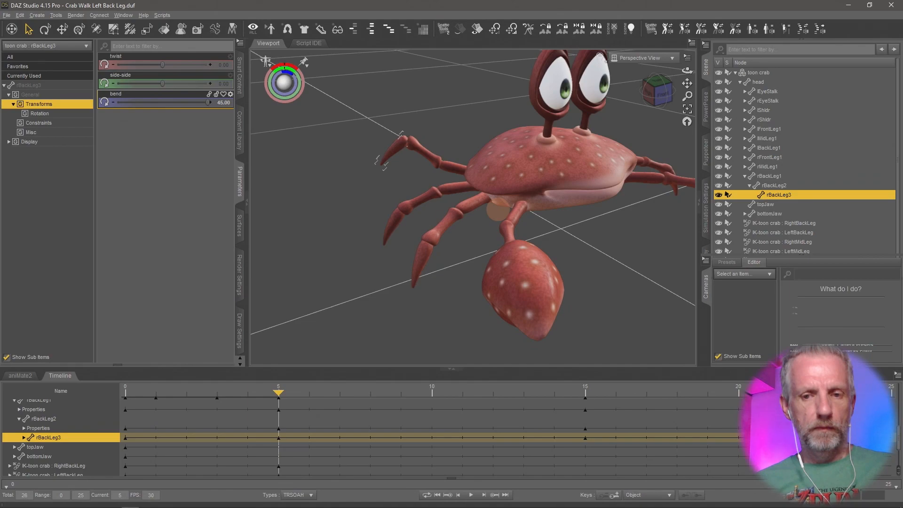
left_click_drag(278, 394, 595, 405)
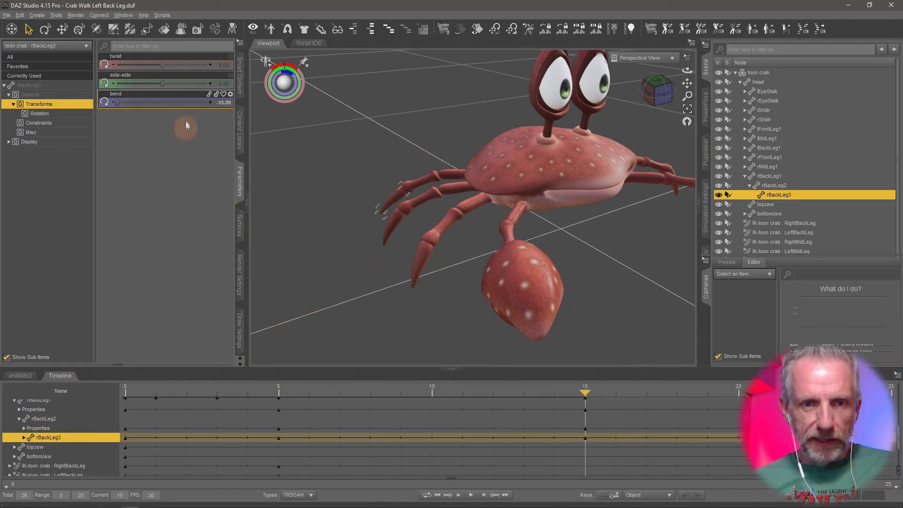
Set rBackLeg3's bend to 45 at frame 15.
left_click_drag(118, 102, 271, 106)
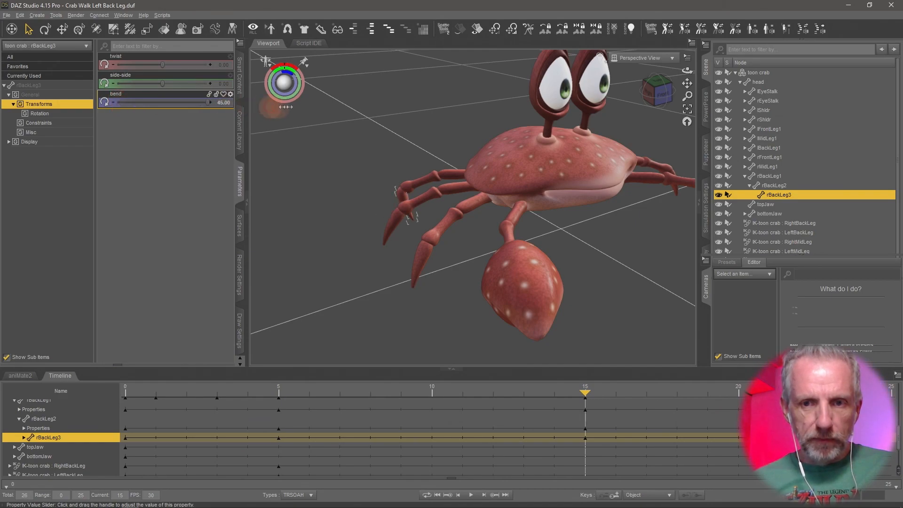
left_click_drag(583, 397, 861, 449)
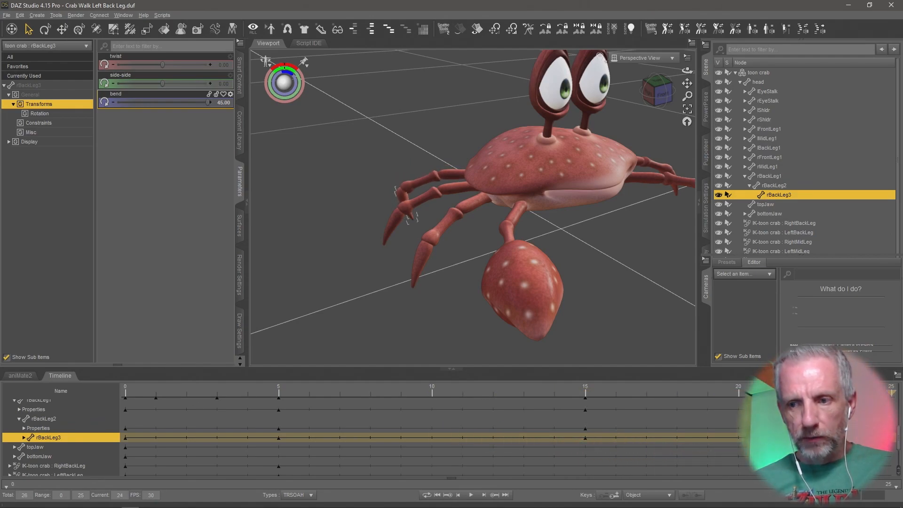
left_click_drag(725, 452, 582, 485)
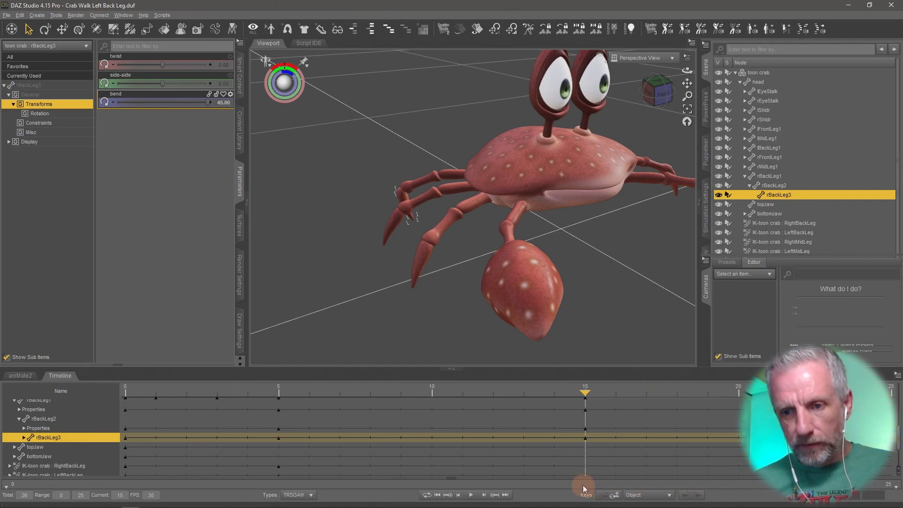
Select rBackLeg2 and set its bend to 20 at frame 15.
left_click(416, 182)
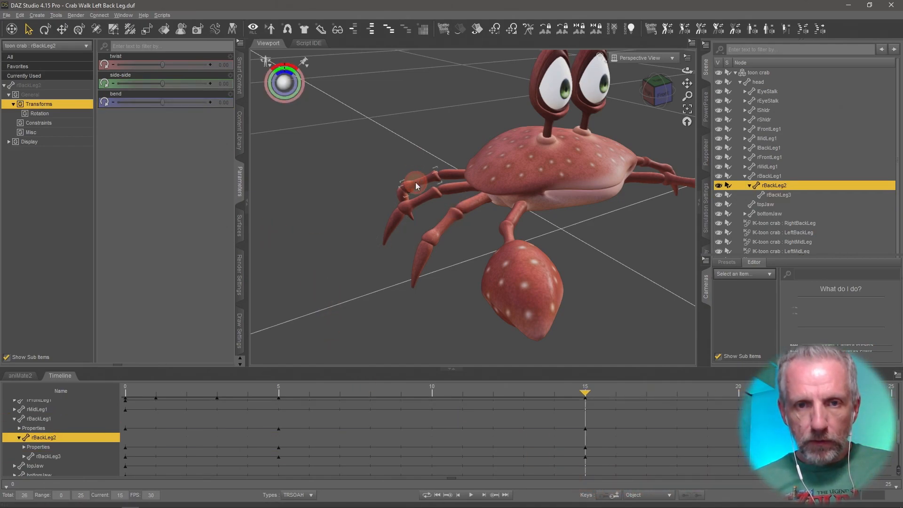
left_click_drag(154, 102, 182, 113)
left_click(226, 102)
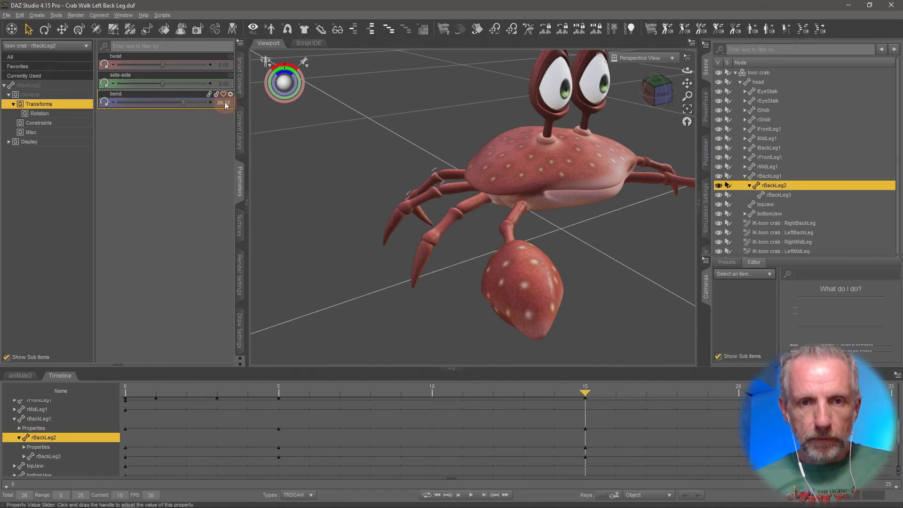
type("20")
key("Return")
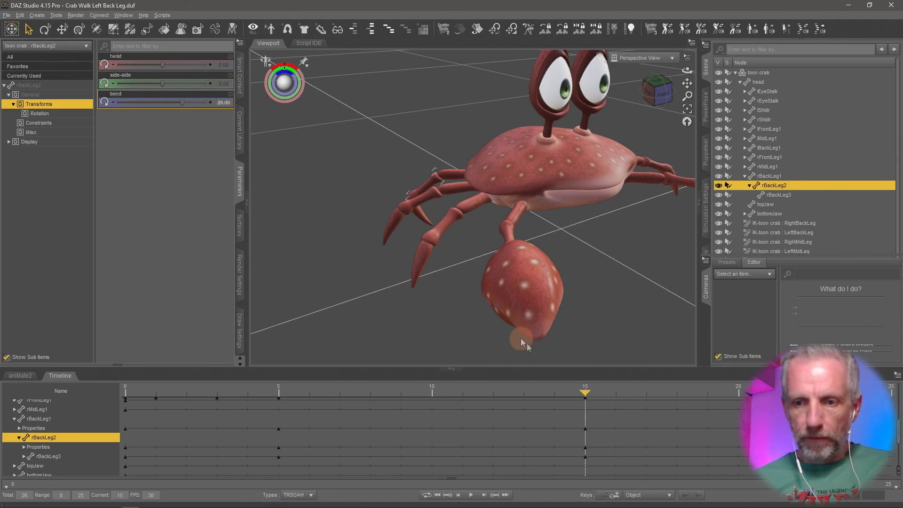
Key rBackLeg2's bend at 20 on frame 25.
left_click_drag(586, 394, 692, 405)
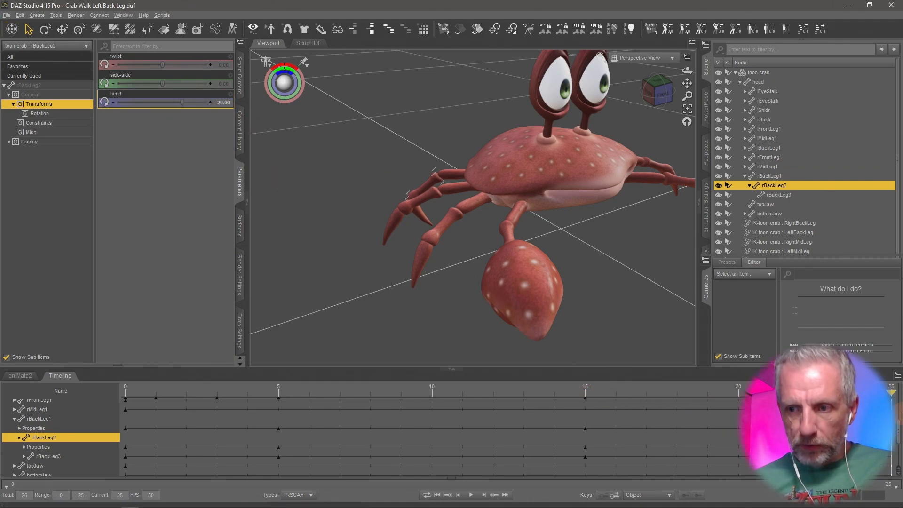
left_click(226, 102)
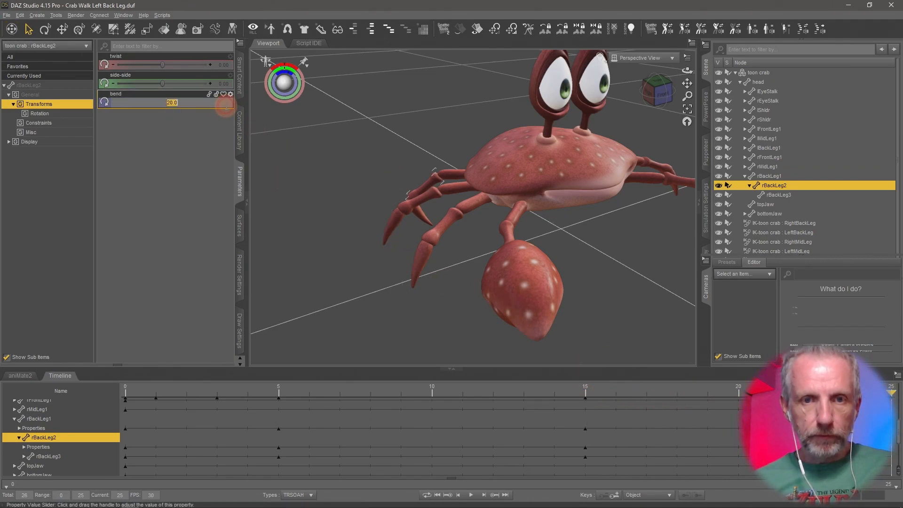
key("Return")
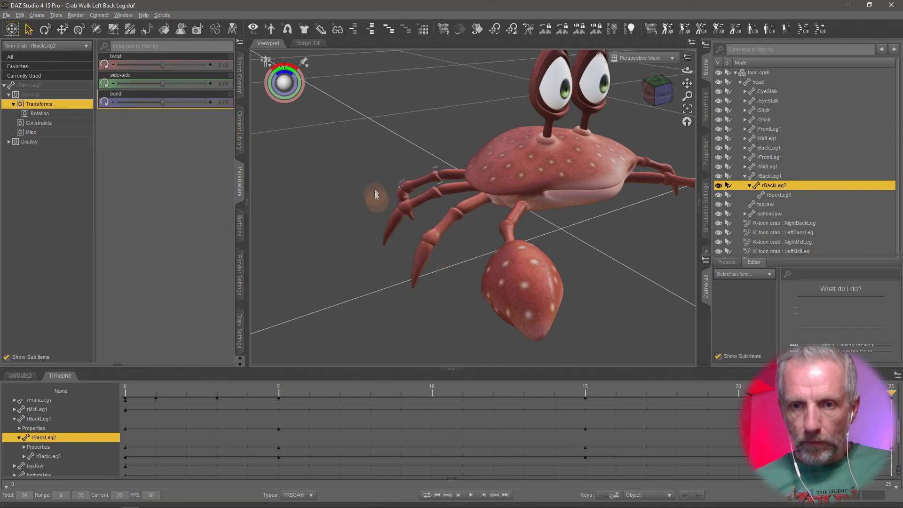
middle_click_drag(399, 196, 416, 231)
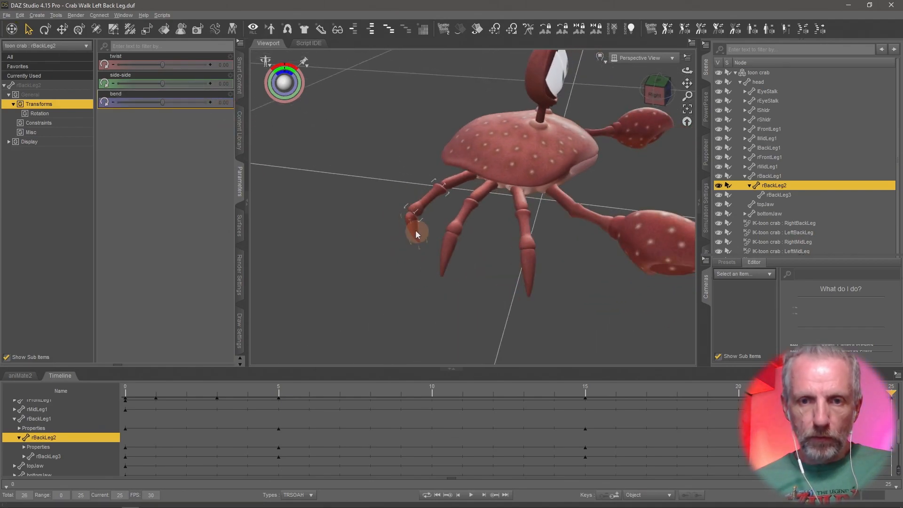
Select rBackLeg3 and set its bend to 0 at frame 25.
left_click(416, 229)
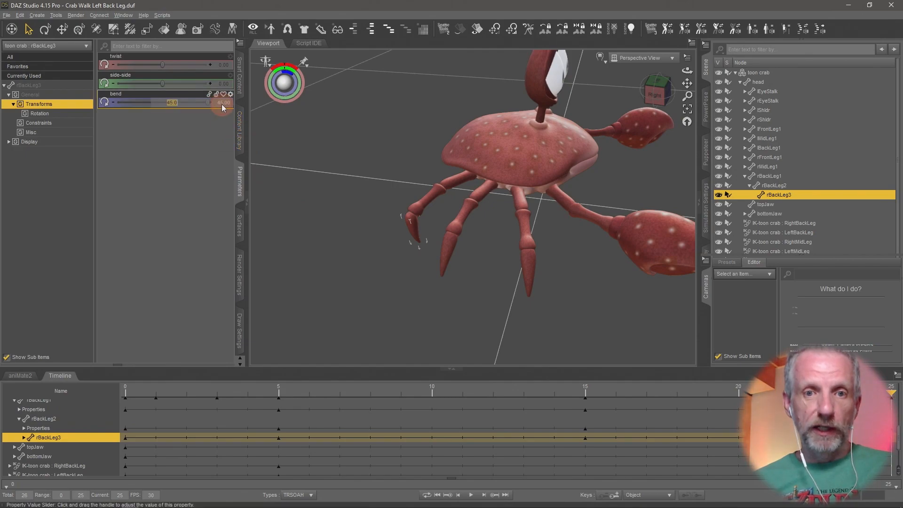
left_click(222, 103)
type("0")
key("Return")
Play back the animation while orbiting to review the leg motion, then stop and return to frame 0.
middle_click_drag(534, 318, 535, 319)
left_click(469, 495)
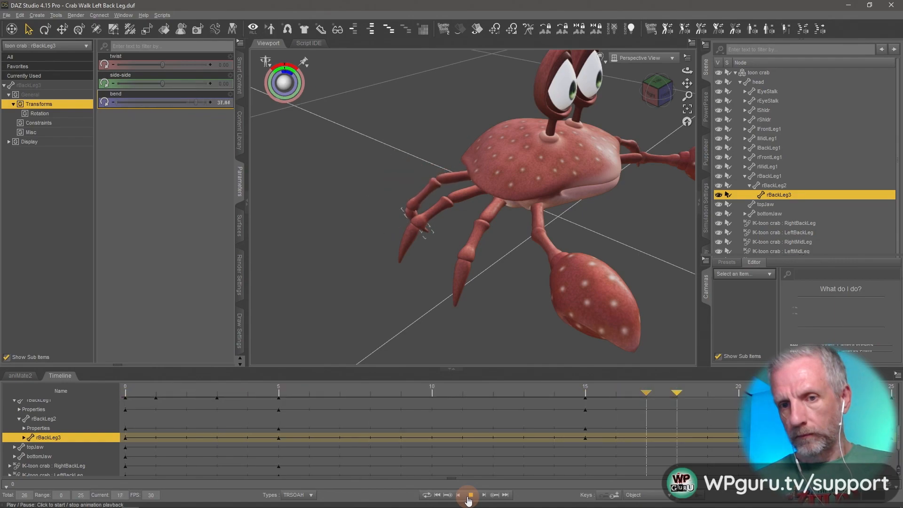
mouse_move(625, 275)
left_mouse_down("ctrl+alt")
mouse_move(597, 271)
mouse_move(632, 267)
left_mouse_up("ctrl+alt")
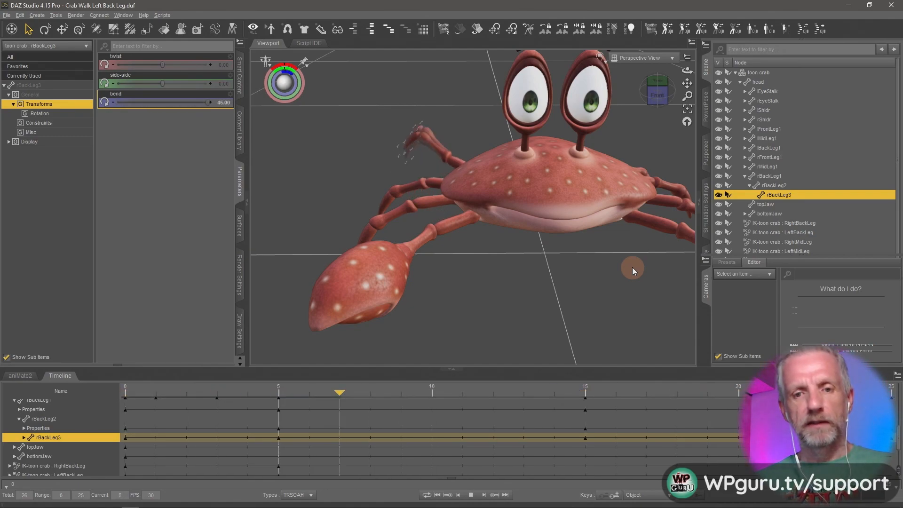
left_click(471, 496)
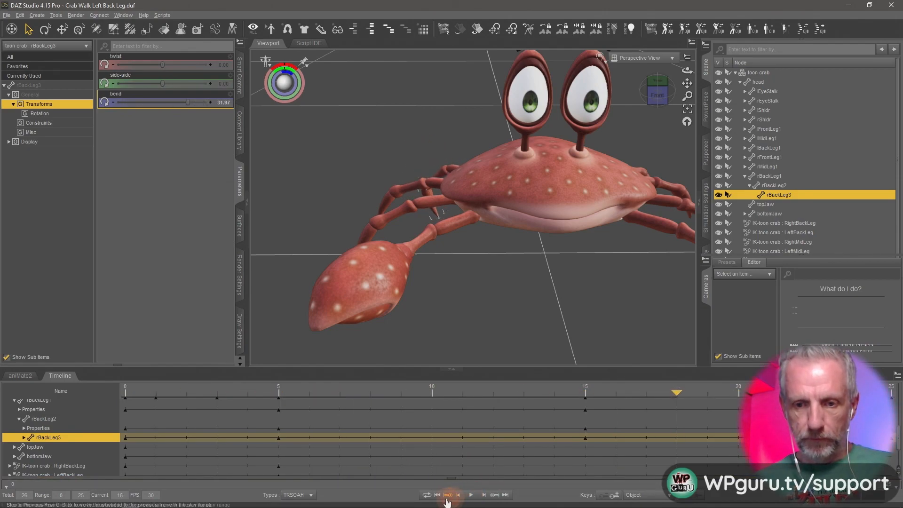
left_click(436, 495)
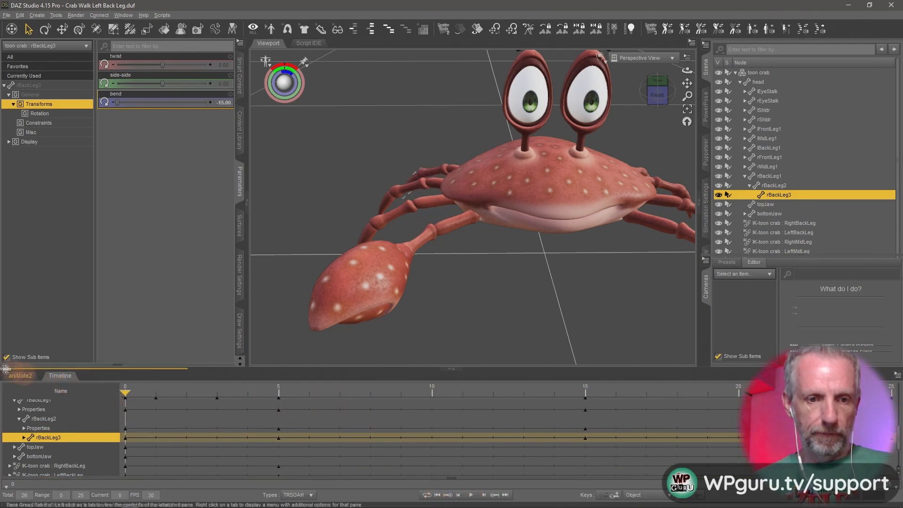
Save the scene as "Crab Walk Back Right Leg".
left_click(20, 375)
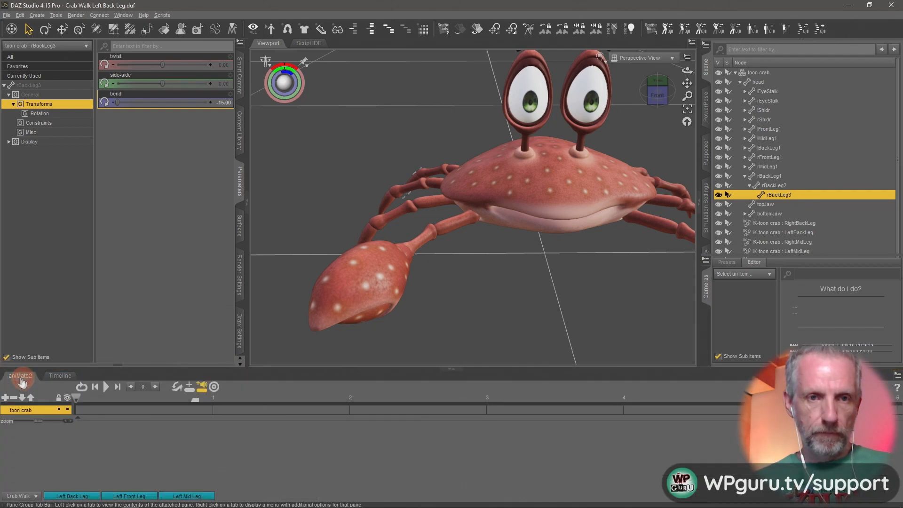
left_click(7, 15)
mouse_move(56, 81)
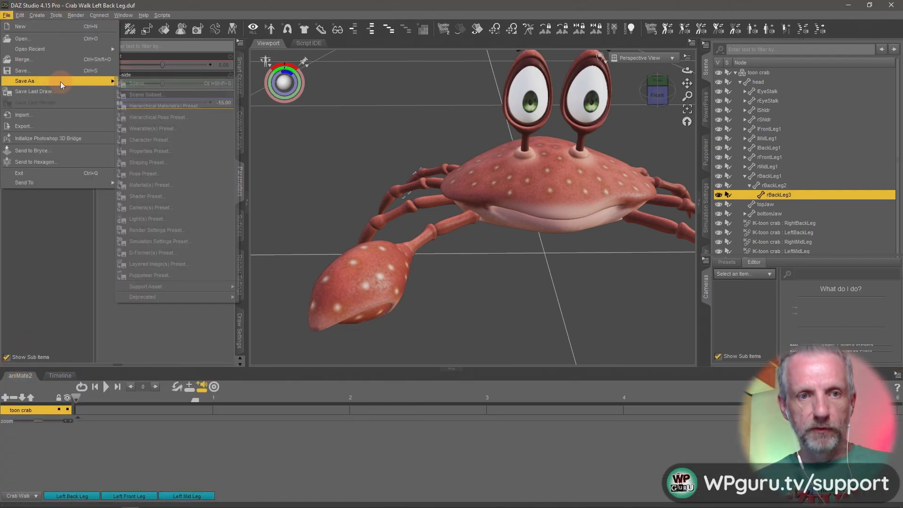
left_click(158, 88)
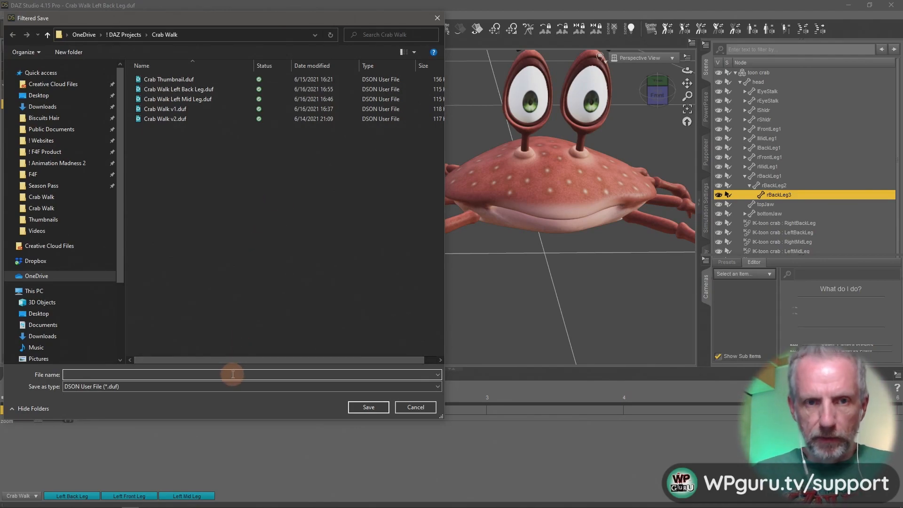
type("Crab Wa")
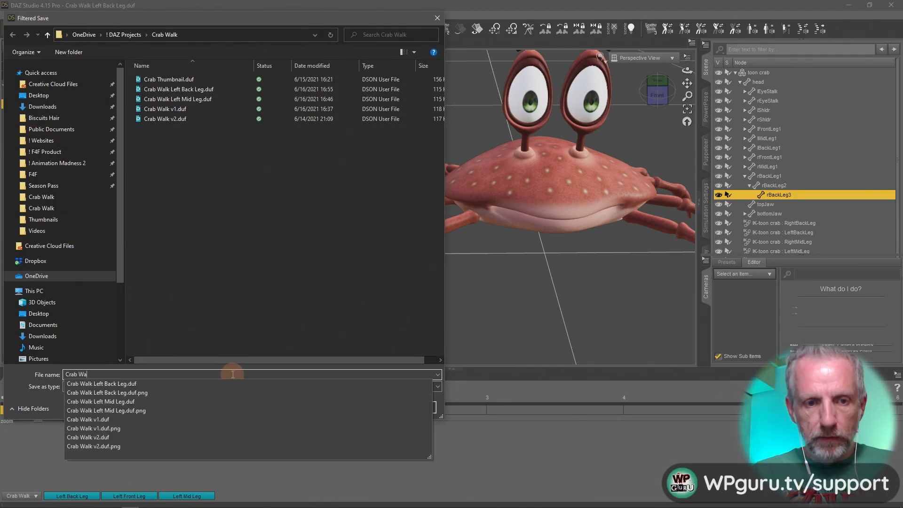
type("lk Bac")
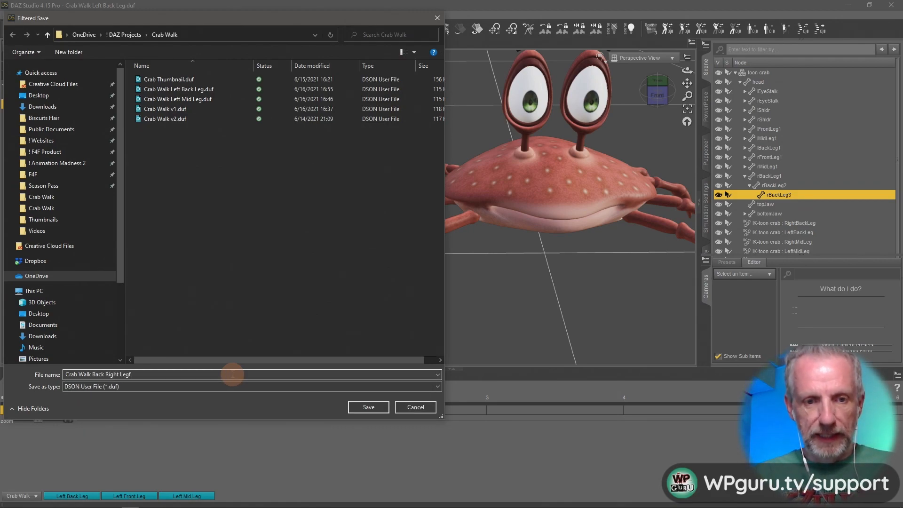
type("k Right Leg")
key("Return")
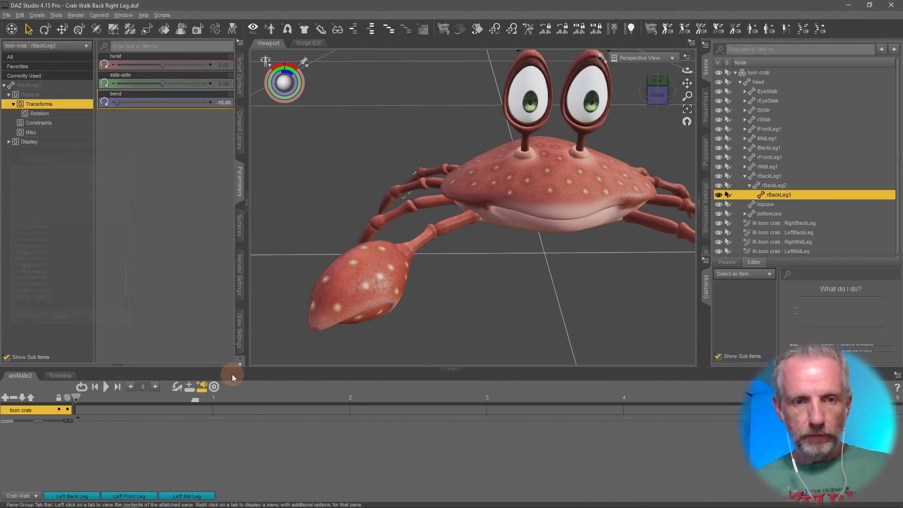
Add an aniMate2 sub track and uncheck the head, shoulder, forearm and hand parts in its properties.
right_click(92, 441)
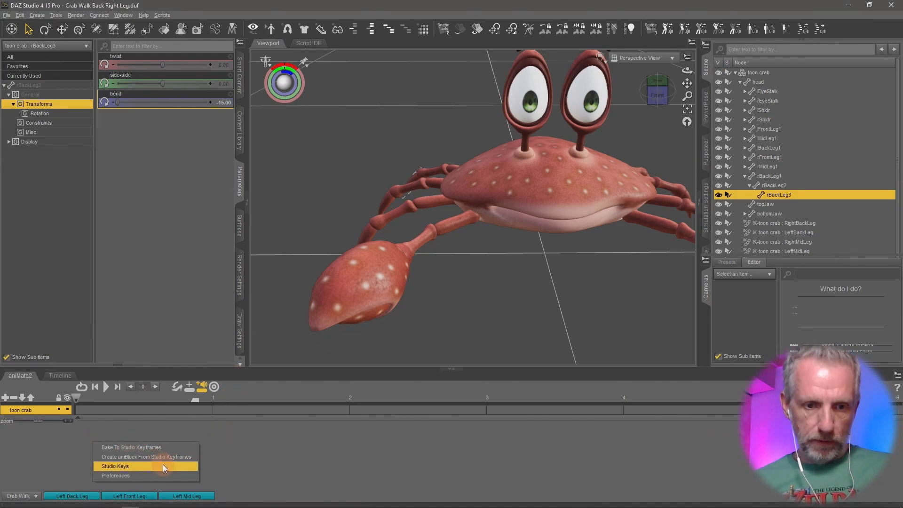
left_click(4, 398)
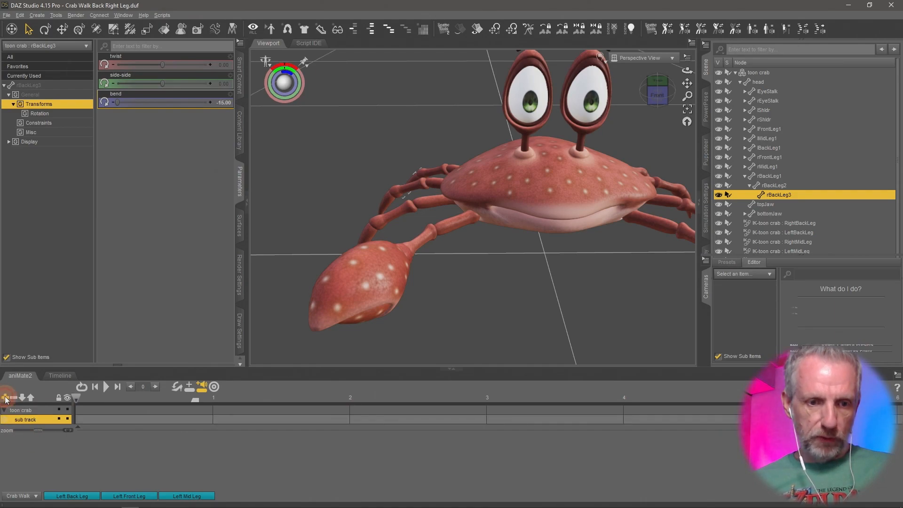
double_click(36, 420)
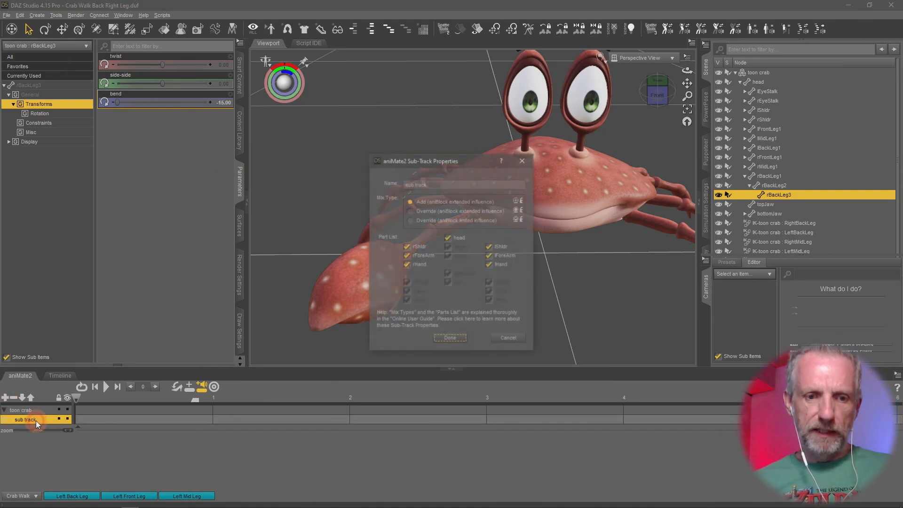
left_click(447, 237)
left_click(406, 247)
left_click(407, 255)
left_click(407, 264)
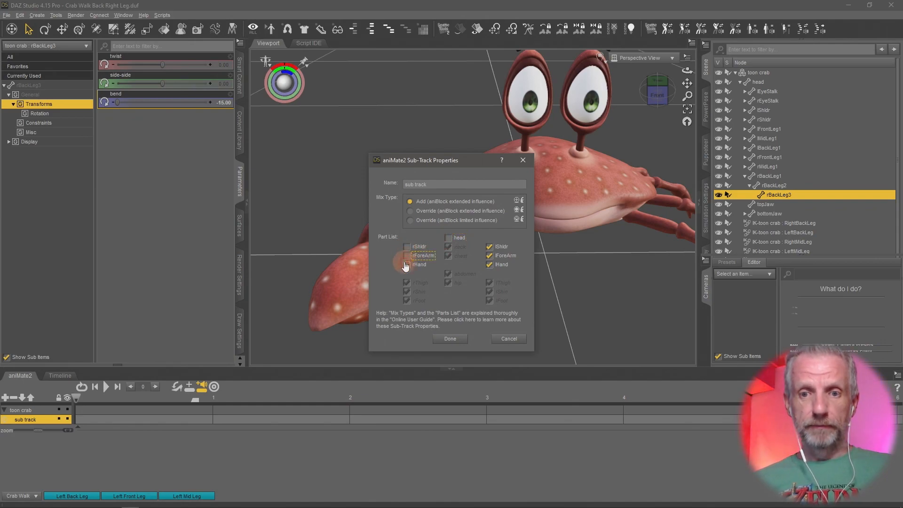
left_click(489, 246)
left_click(489, 255)
left_click(489, 264)
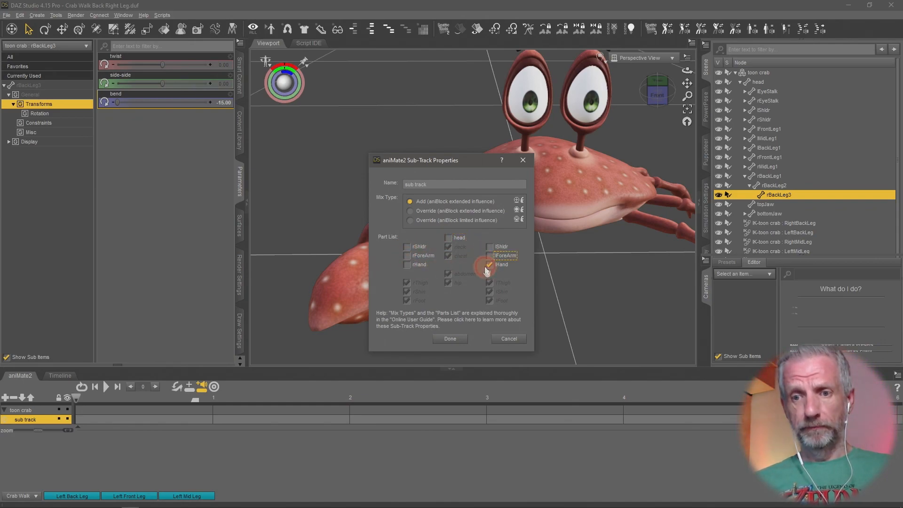
left_click(488, 257)
left_click(489, 265)
left_click(489, 256)
left_click(450, 339)
Create an aniBlock from the studio keyframes on the sub track, including translation and rotation.
right_click(107, 444)
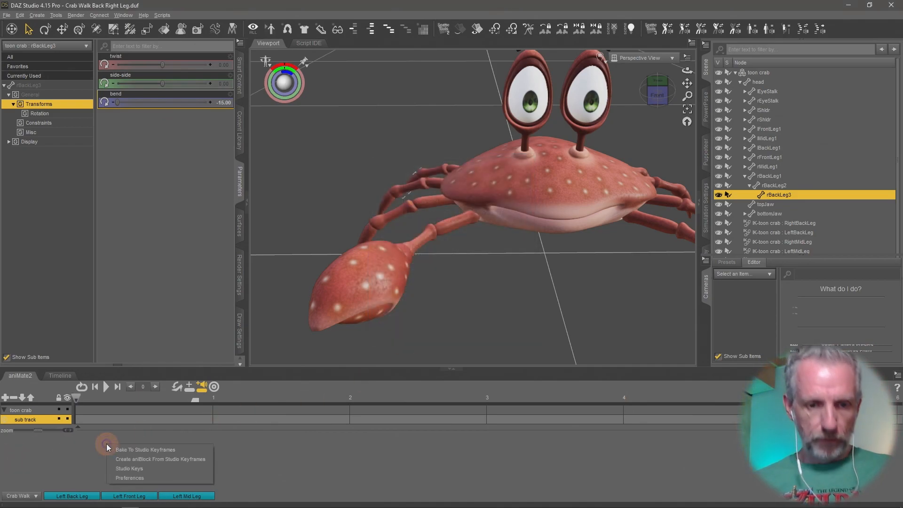
left_click(156, 461)
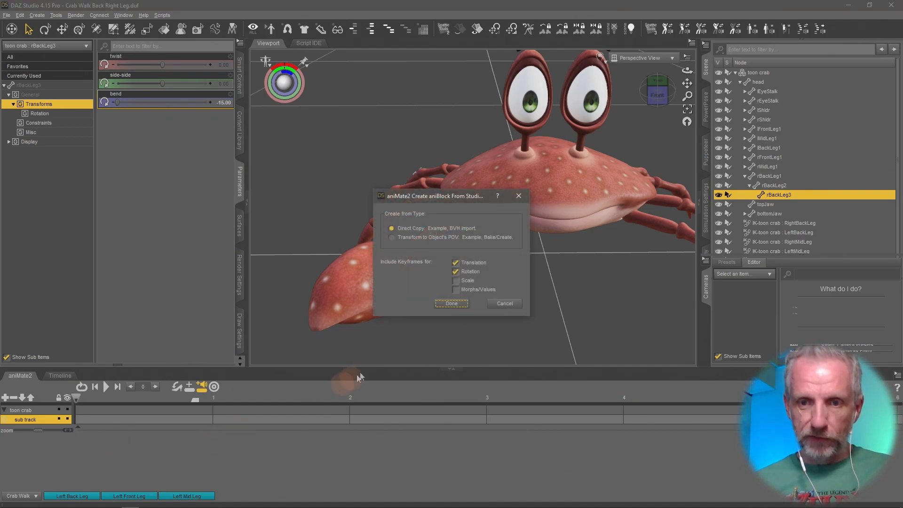
left_click(451, 304)
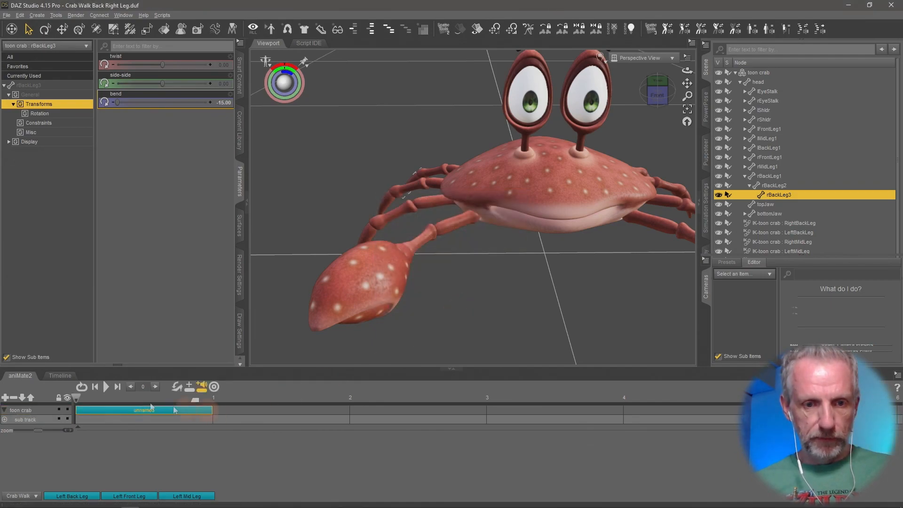
Play the new aniBlock and compare it with the keyframe timeline.
left_click(106, 387)
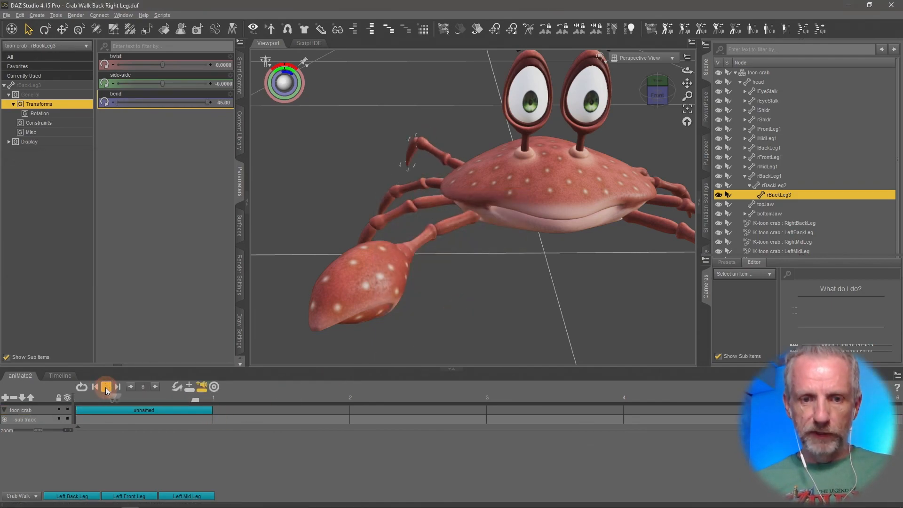
left_click(61, 376)
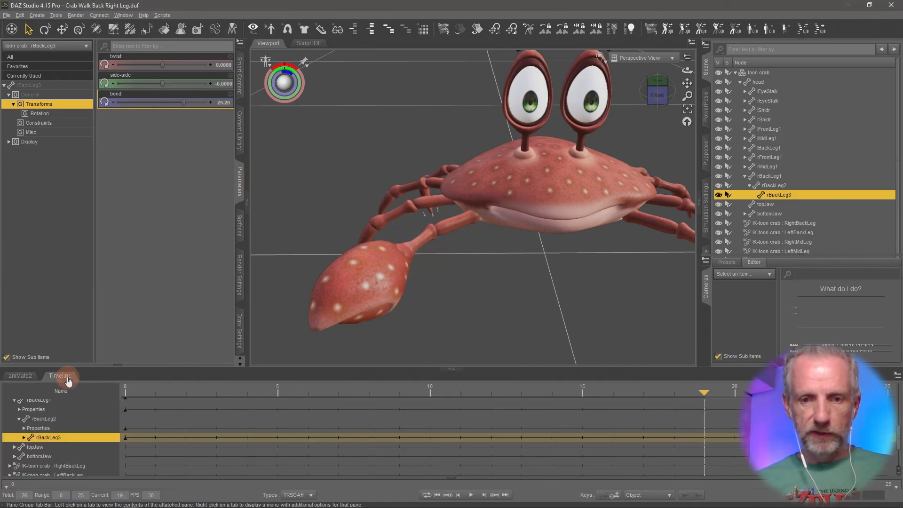
left_click(26, 376)
Rename the aniBlock "Right Back Leg".
right_click(156, 408)
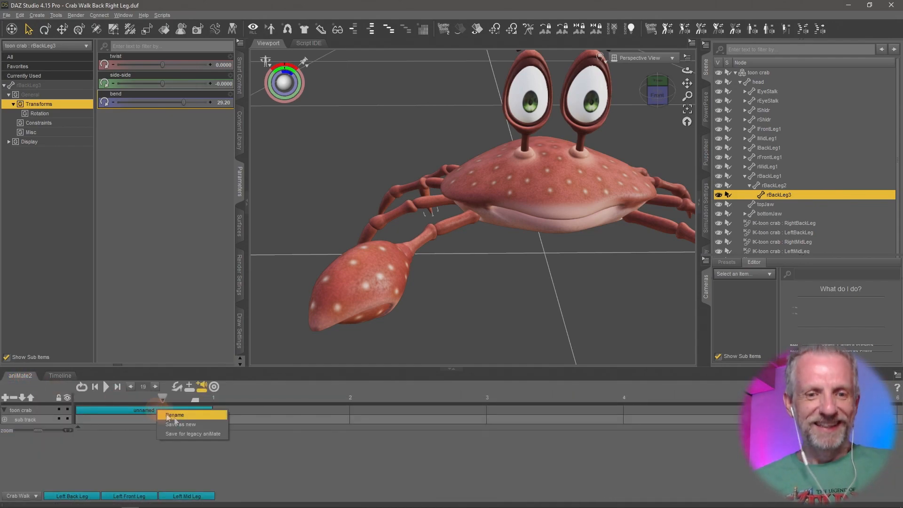
left_click(204, 425)
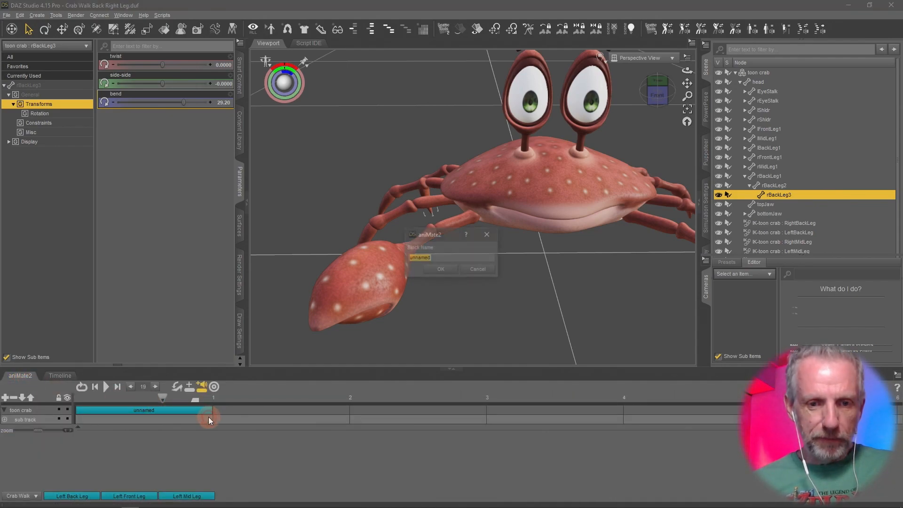
type("Back")
key("BackSpace")
key("BackSpace")
key("BackSpace")
key("BackSpace")
key("BackSpace")
type("Right Back Leg")
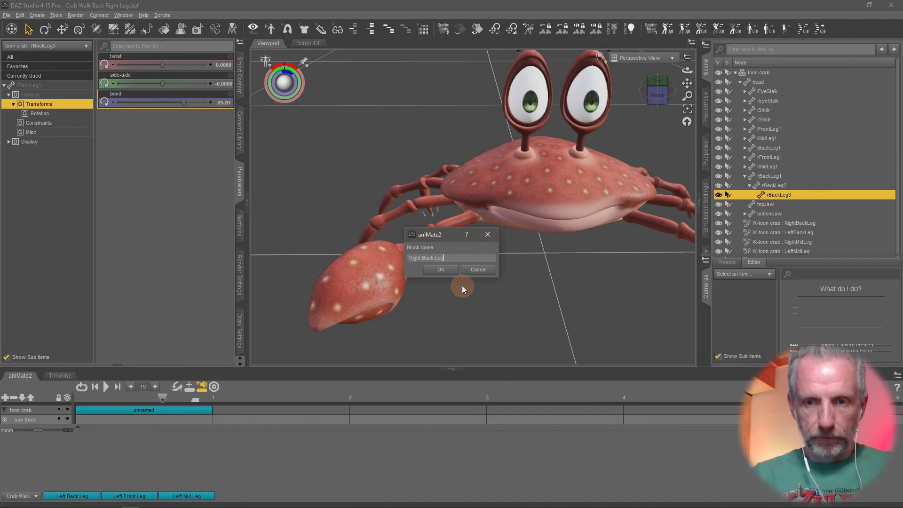
key("Return")
Save the aniBlock as a new file "Right Back Leg.gfa" in the Crab Walk aniBlocks folder.
right_click(179, 406)
left_click(225, 424)
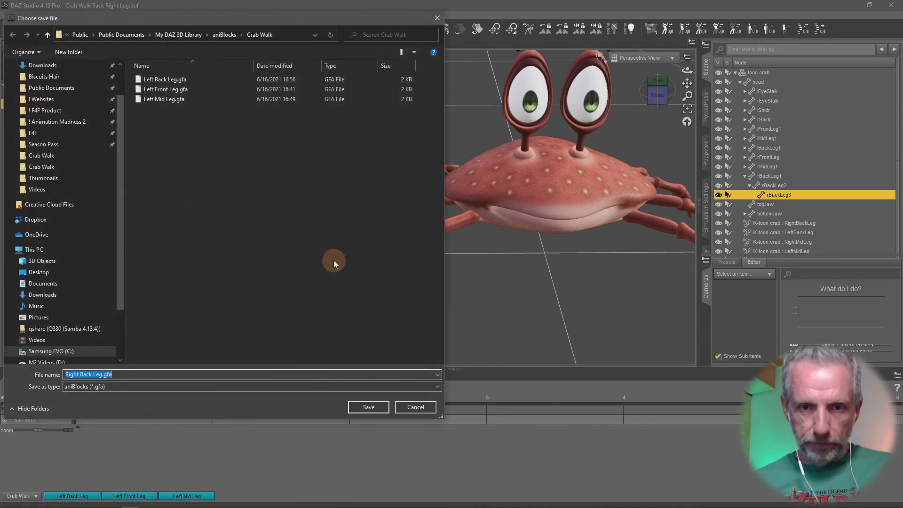
left_click(370, 407)
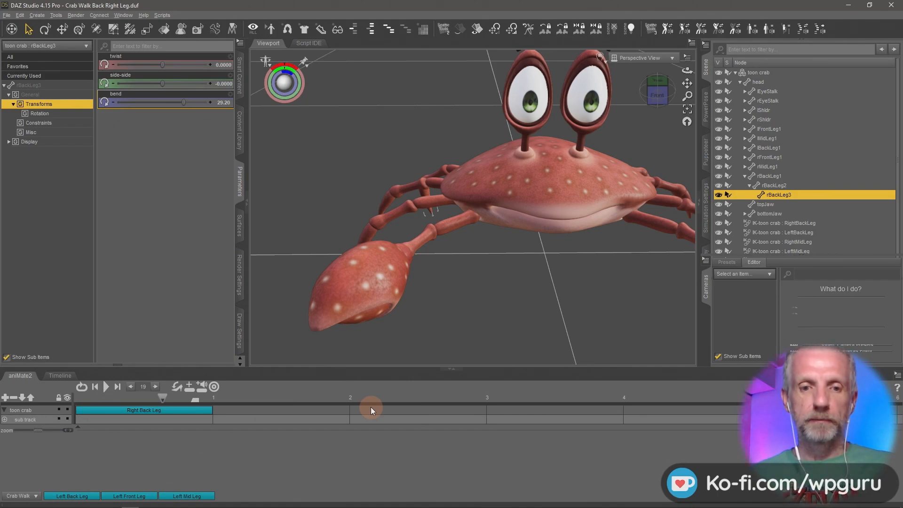
Remove the aniBlock from the aniMate2 track.
double_click(193, 410)
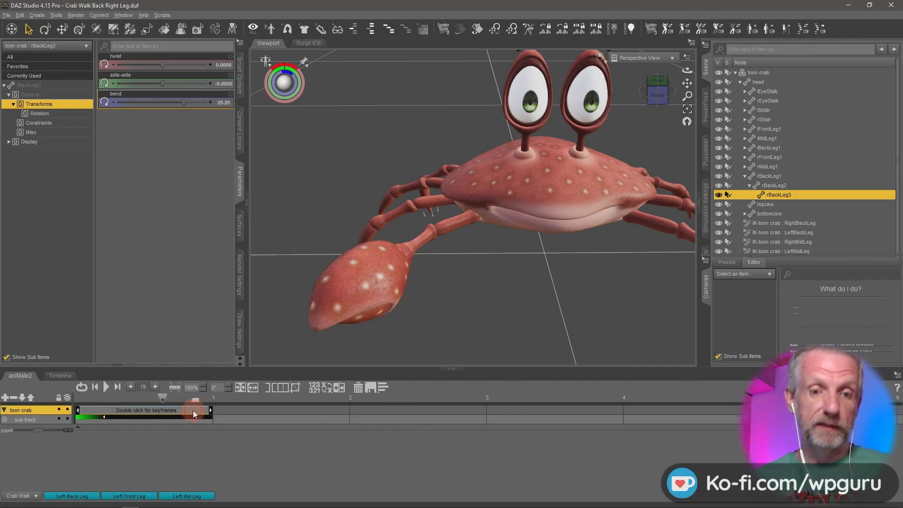
left_click(357, 388)
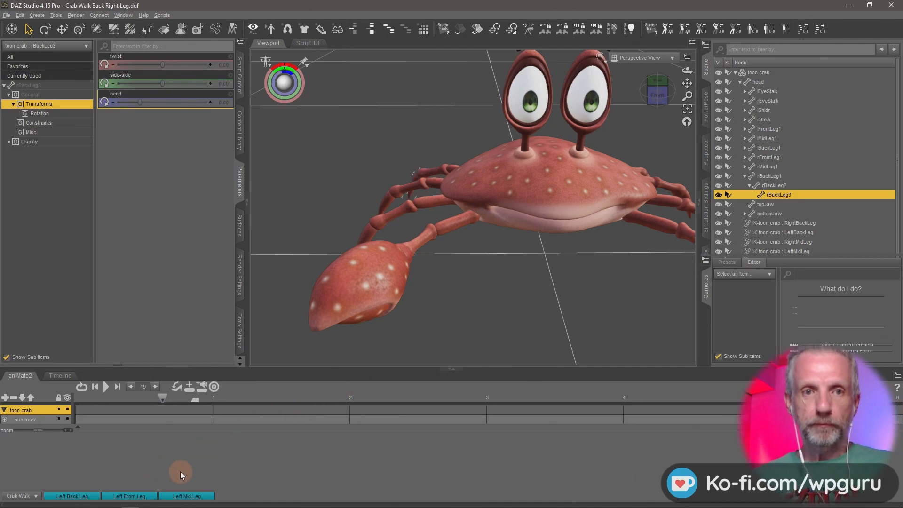
Select rMidLeg1 and set its bend to 0 at frame 0 on the timeline.
middle_click_drag(498, 294, 498, 295)
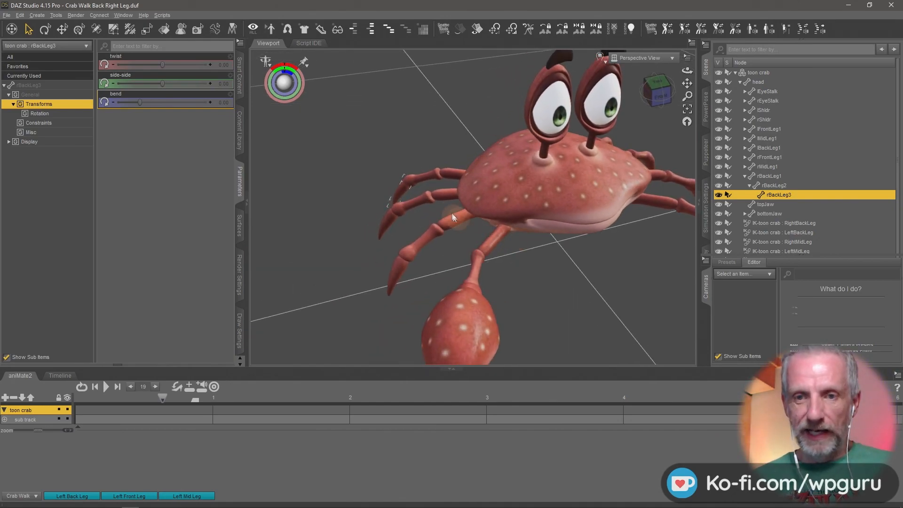
left_click(448, 197)
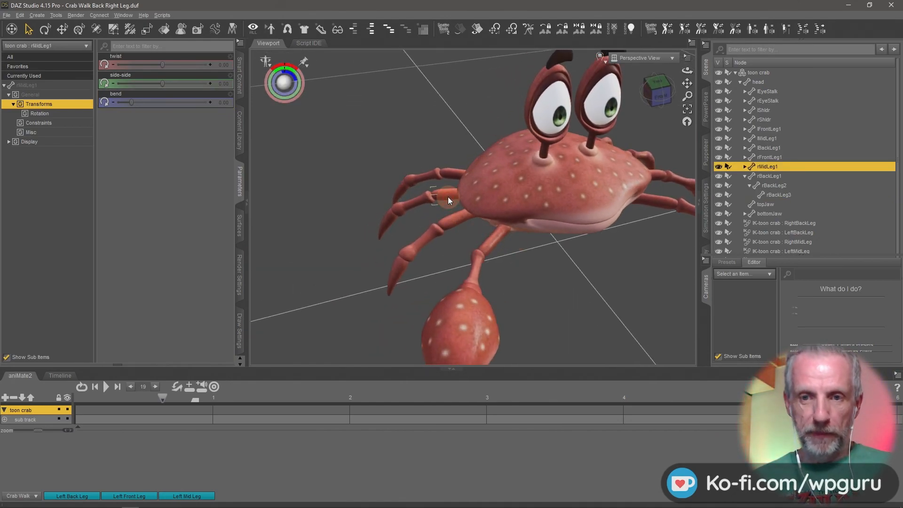
left_click(72, 375)
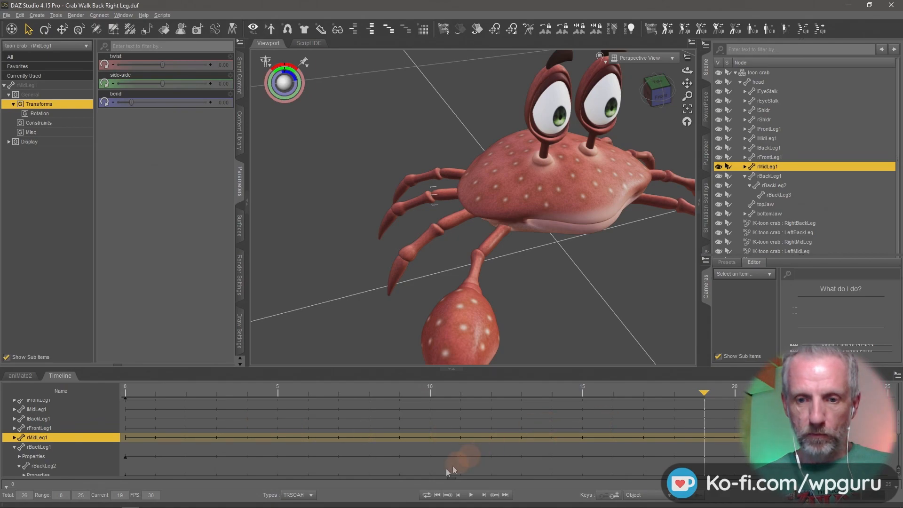
left_click(439, 498)
mouse_move(370, 305)
middle_mouse_down()
mouse_move(371, 281)
mouse_move(370, 312)
middle_mouse_up()
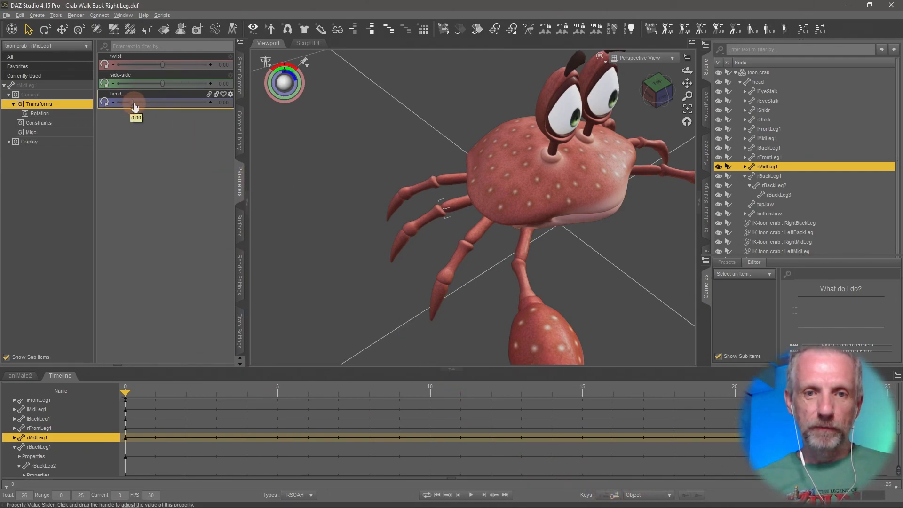
left_click_drag(135, 106, 104, 103)
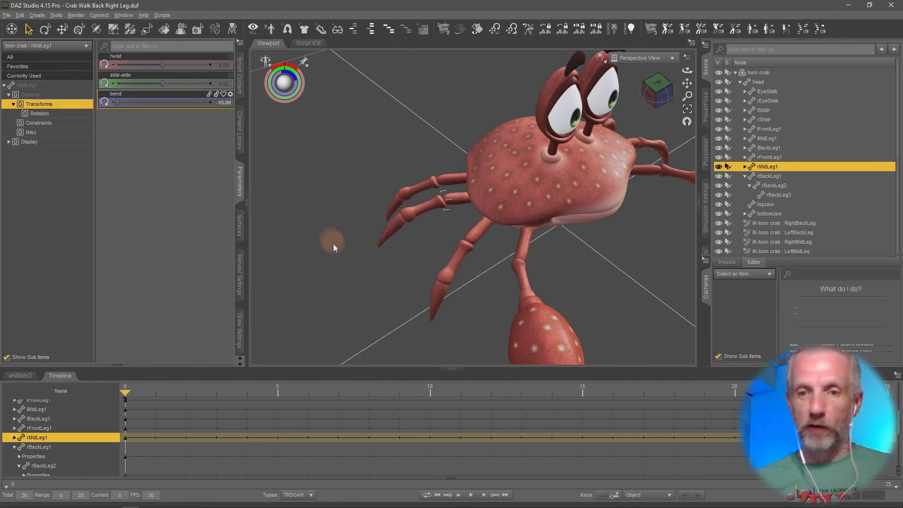
left_click(223, 103)
type("0")
key("Return")
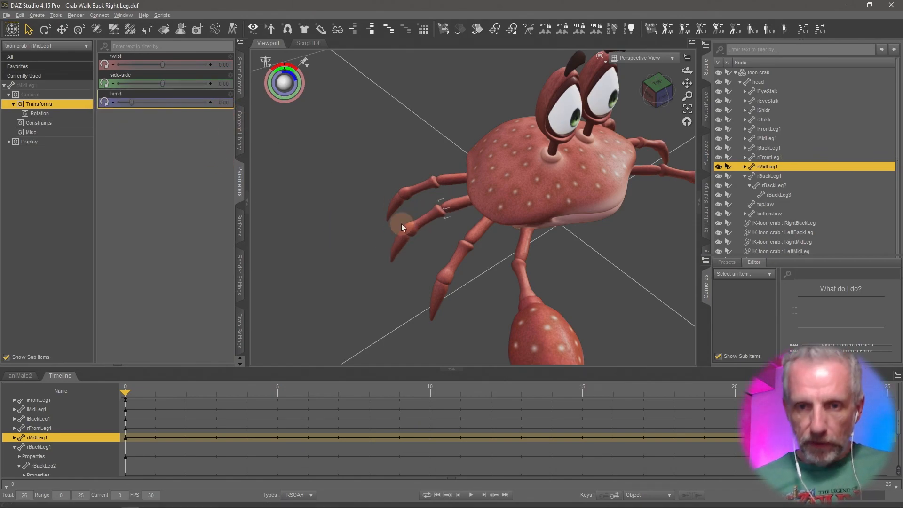
Select rMidLeg3 and set its bend to -15 at frame 0.
left_click(404, 241)
left_click_drag(141, 102, 84, 109)
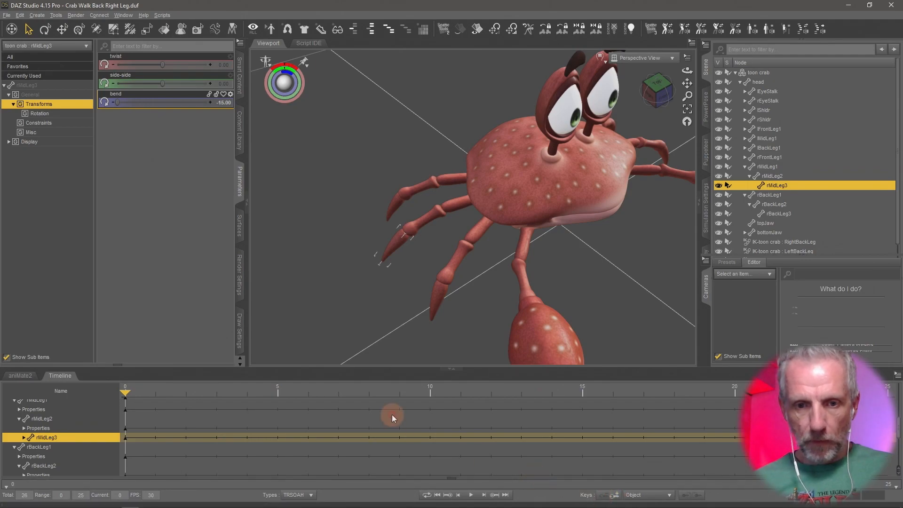
At frame 5, set rMidLeg3's bend to 45.
left_click_drag(127, 394, 277, 400)
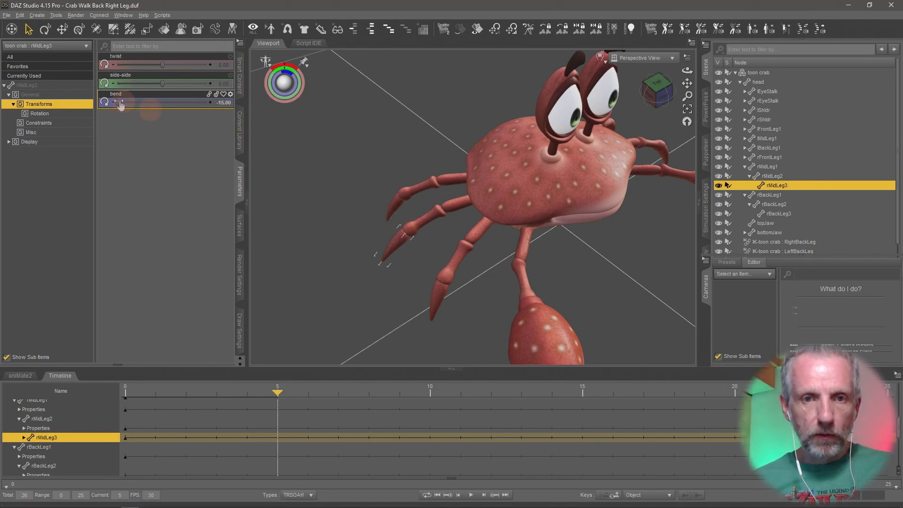
left_click_drag(116, 102, 244, 104)
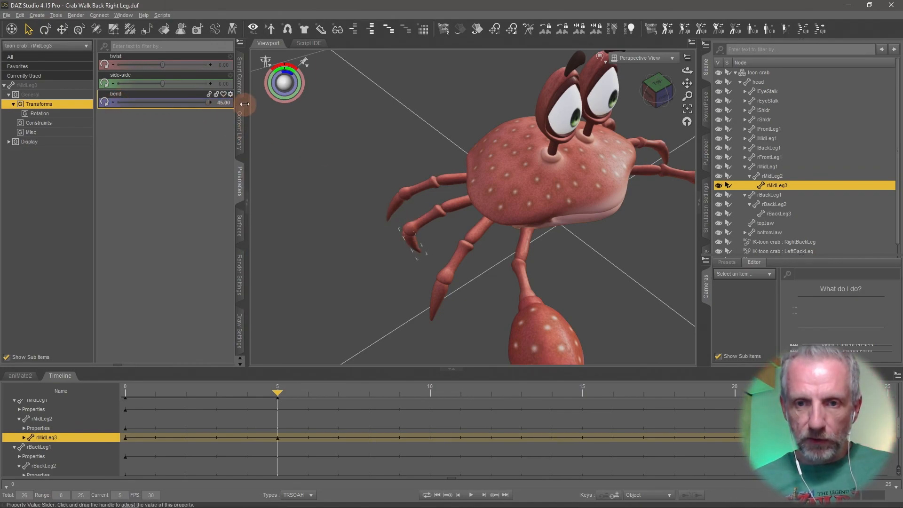
Select rMidLeg2 on the crab's leg and set its bend to -15 at frame 5.
left_click(433, 212)
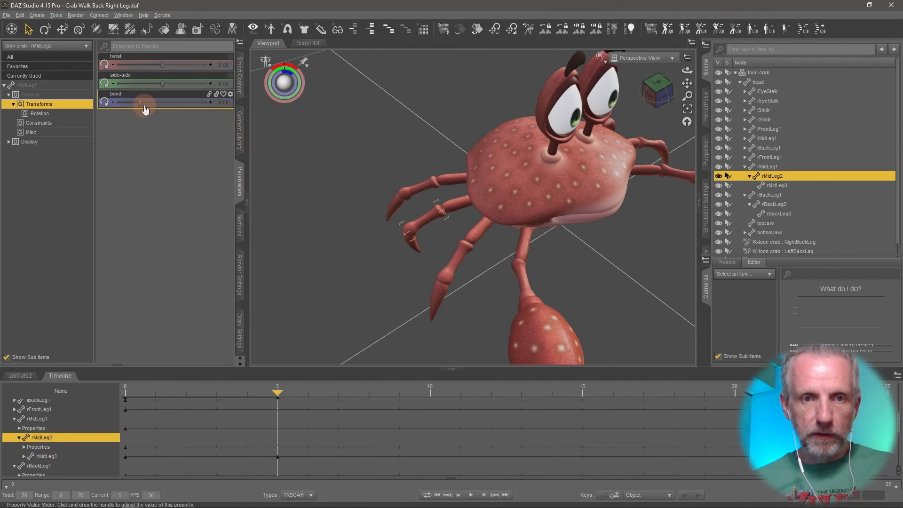
left_click_drag(140, 102, 84, 112)
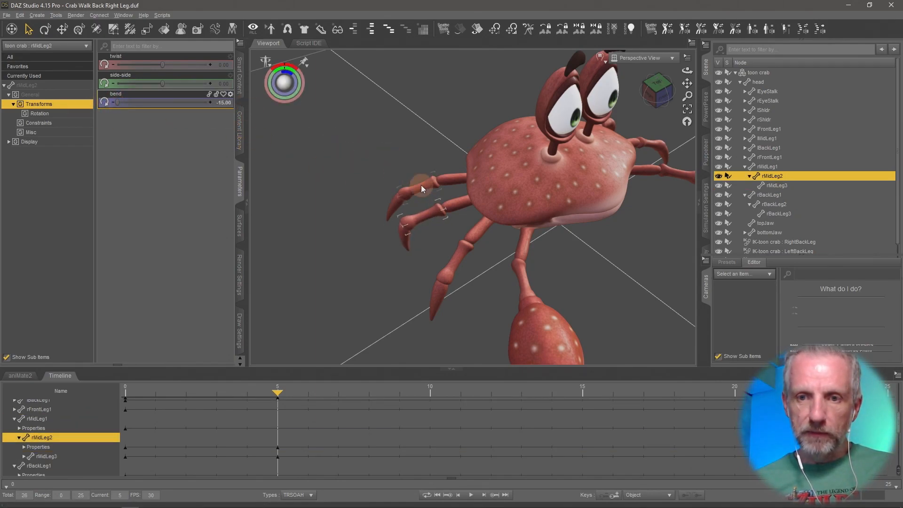
Select rMidLeg1 and set its bend to -15 at frame 5.
left_click(461, 200)
left_click_drag(118, 102, 68, 97)
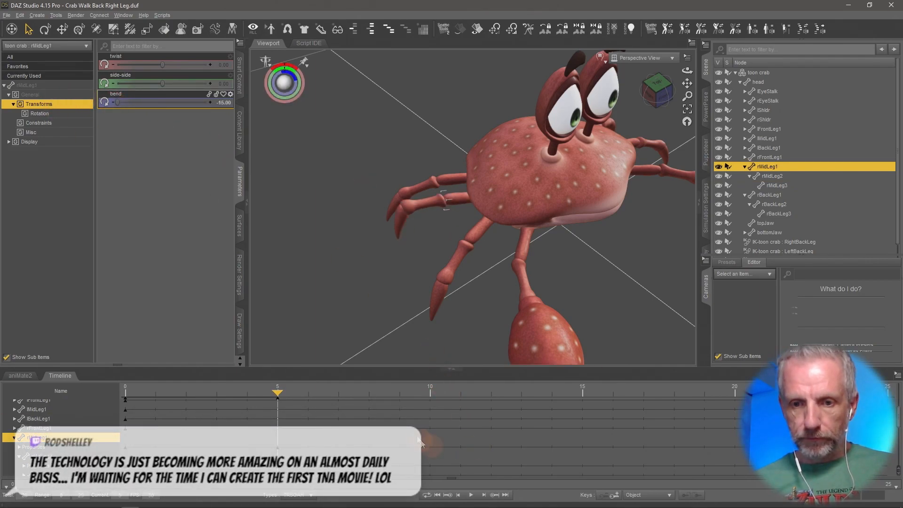
At frame 15, set a bend keyframe on rMidLeg1.
left_click_drag(277, 392, 582, 392)
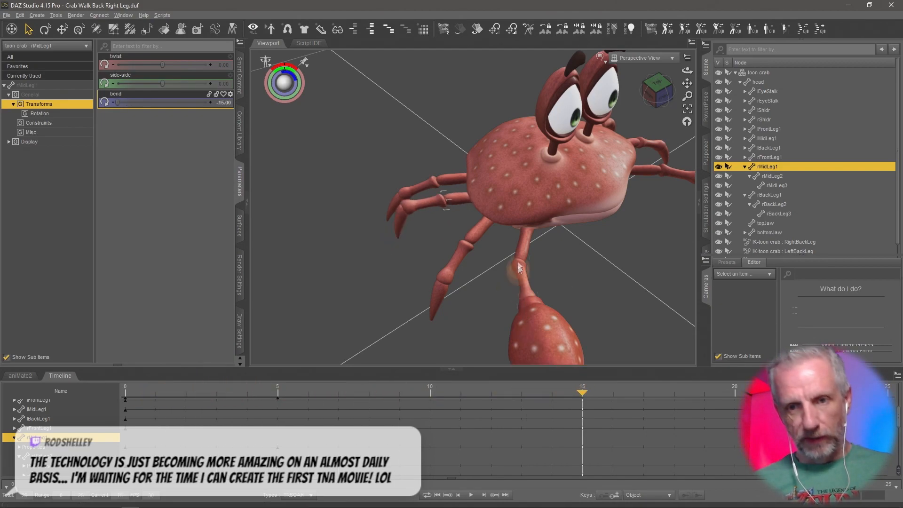
left_click(224, 102)
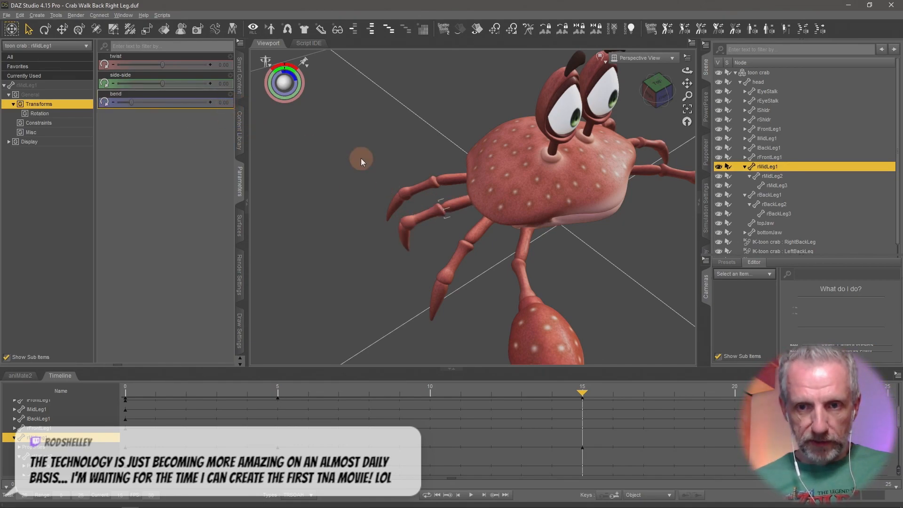
Select rMidLeg2 and set its bend to 15 at frame 15.
left_click(419, 216)
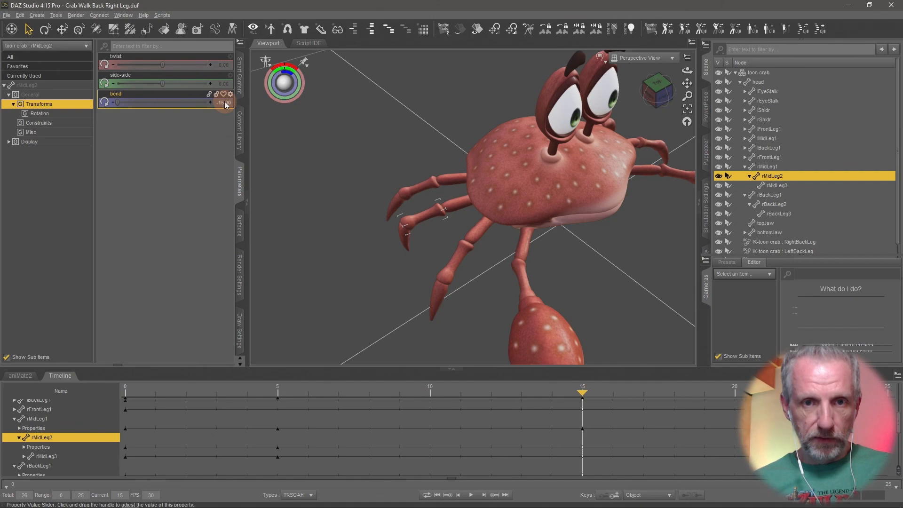
left_click_drag(119, 104, 163, 108)
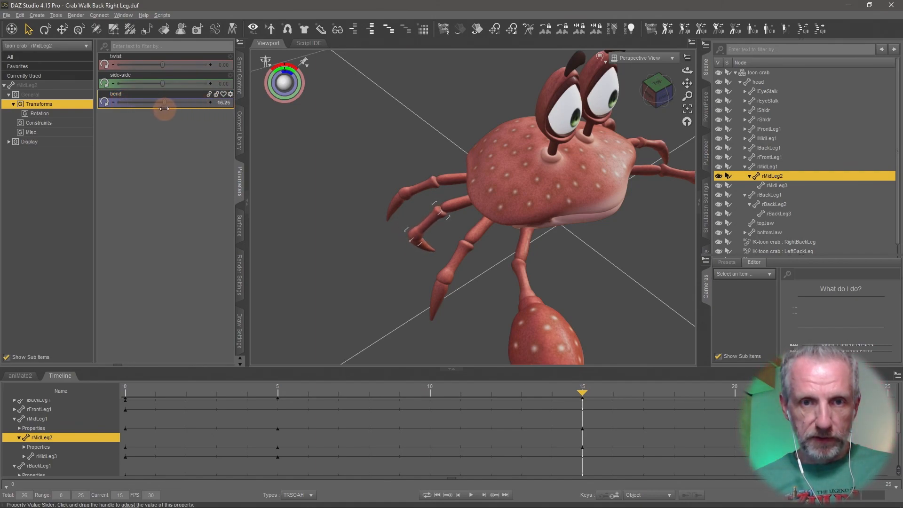
left_click(226, 102)
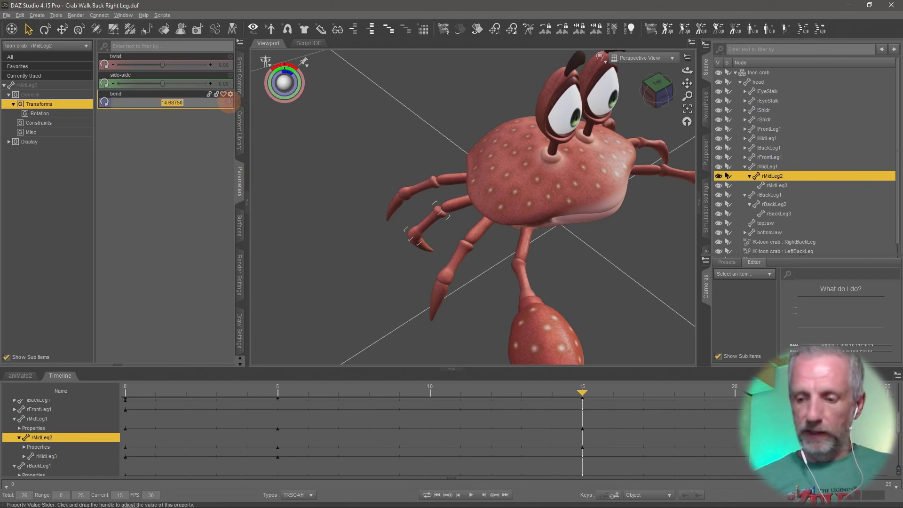
key("Return")
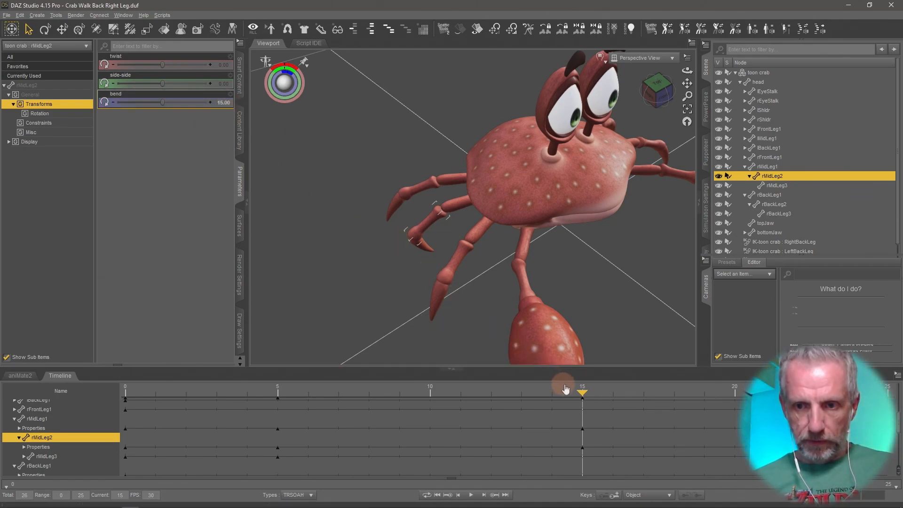
At frame 25, set rMidLeg2's bend to 0.
mouse_move(585, 393)
left_mouse_down()
mouse_move(318, 362)
mouse_move(55, 353)
mouse_move(898, 449)
left_mouse_up()
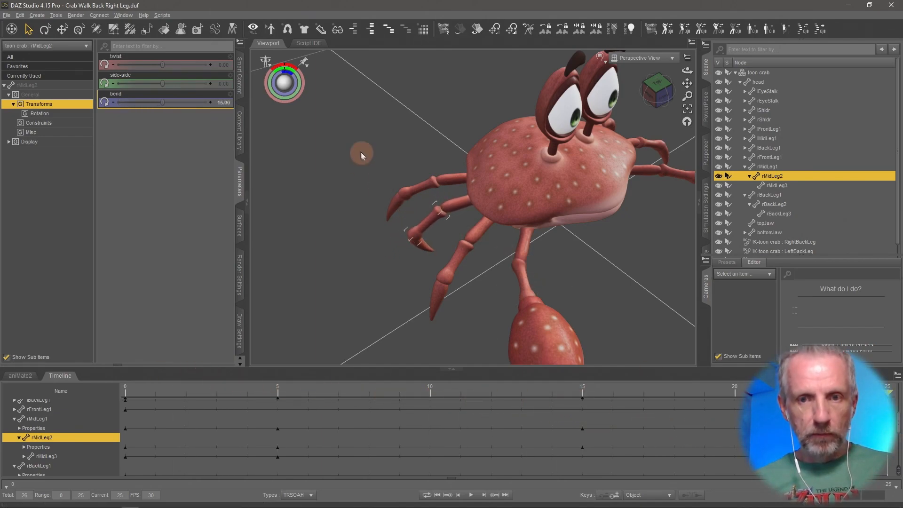
left_click(224, 103)
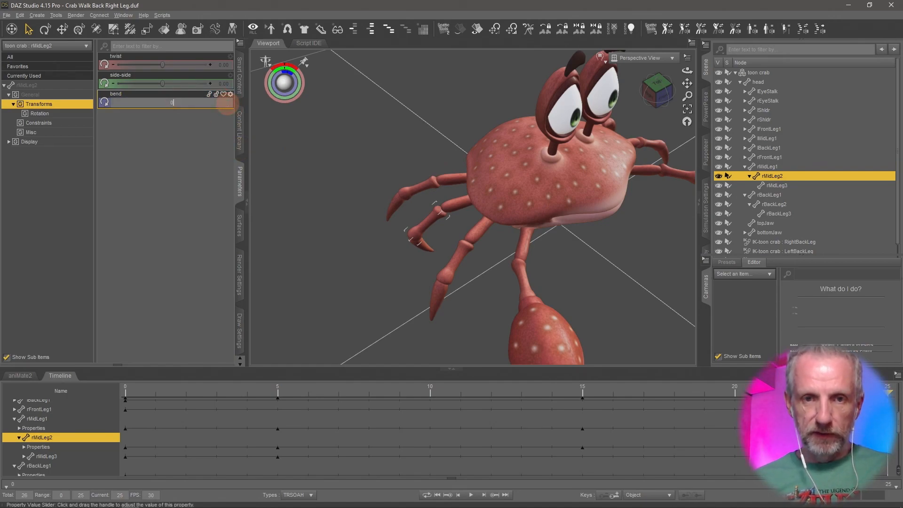
type("0")
key("Return")
Select rMidLeg3 and set its bend to -15 at frame 25.
left_click(463, 303)
left_click(417, 245)
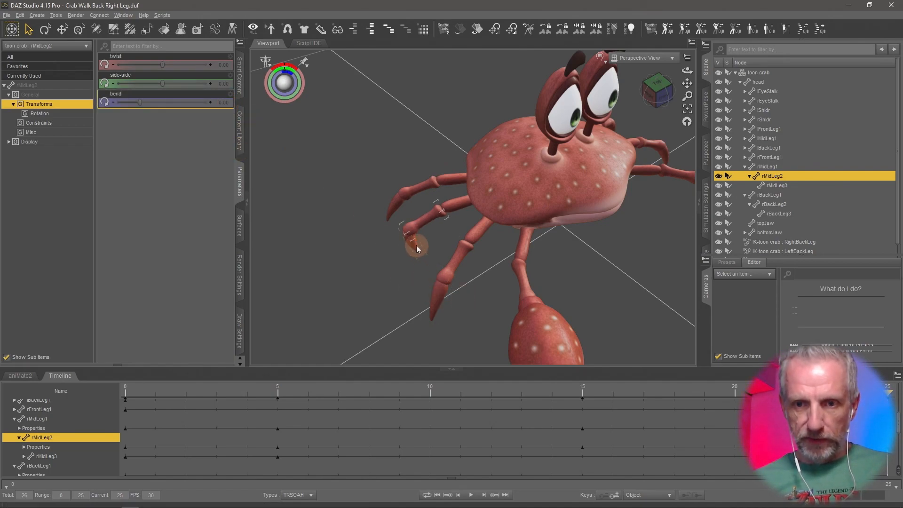
left_click_drag(208, 104, 84, 102)
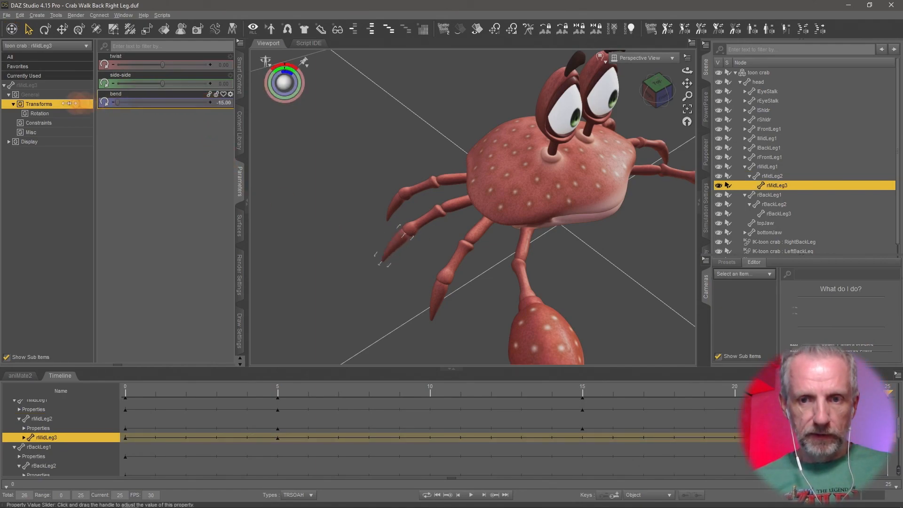
Play the leg animation, stop it and return to the first frame.
left_click(353, 355)
left_click(471, 494)
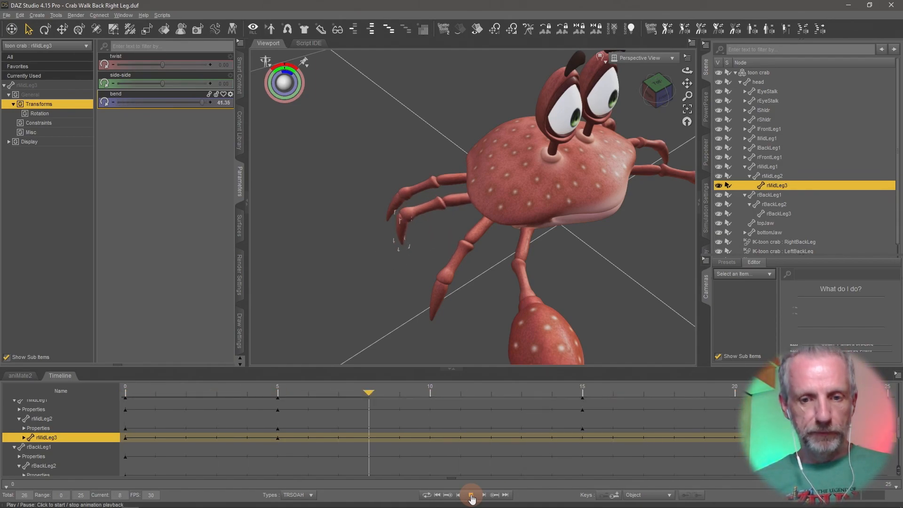
left_click(470, 495)
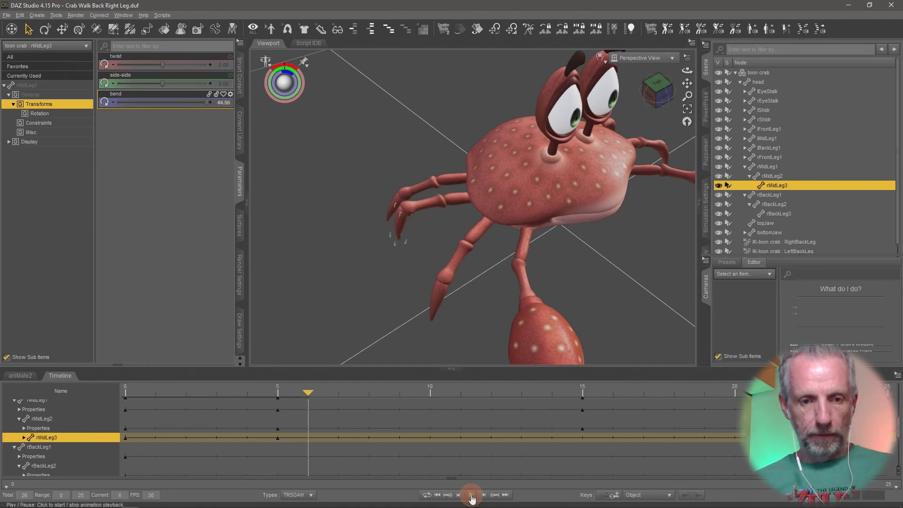
left_click(436, 495)
Save the scene as "Crab Walk Right Mid Leg" in the Crab Walk project folder.
left_click(6, 15)
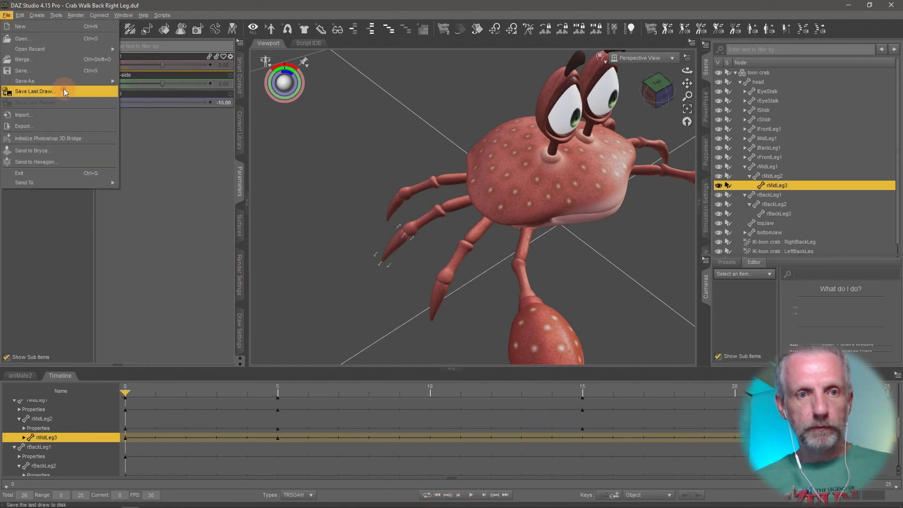
mouse_move(67, 81)
left_click(186, 88)
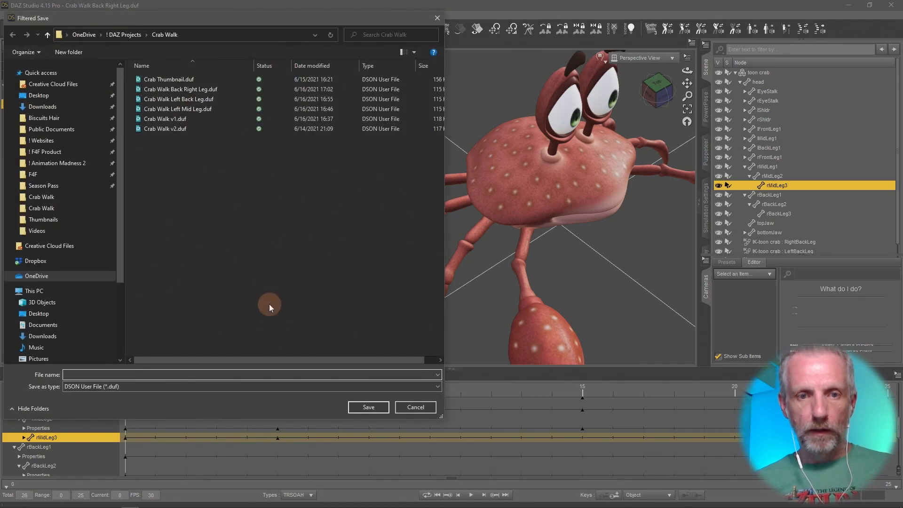
type("Crab Walk Back ")
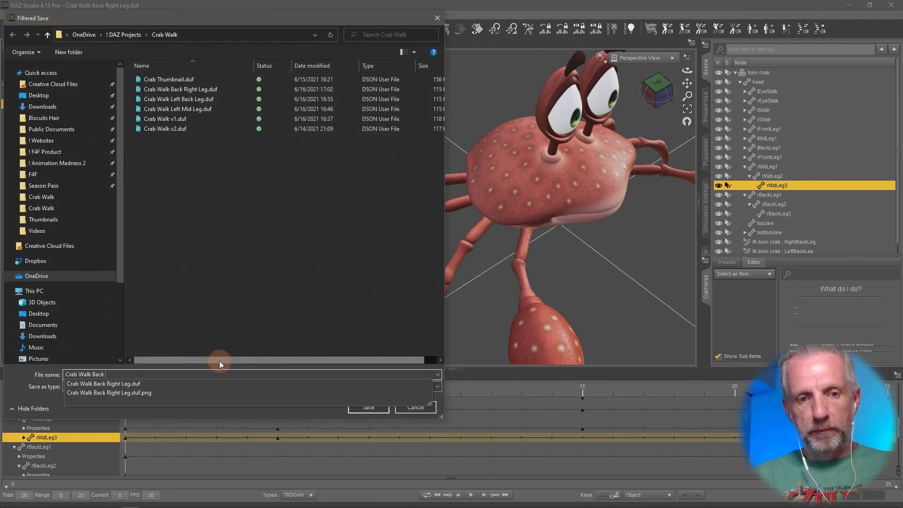
type("Mid Leg")
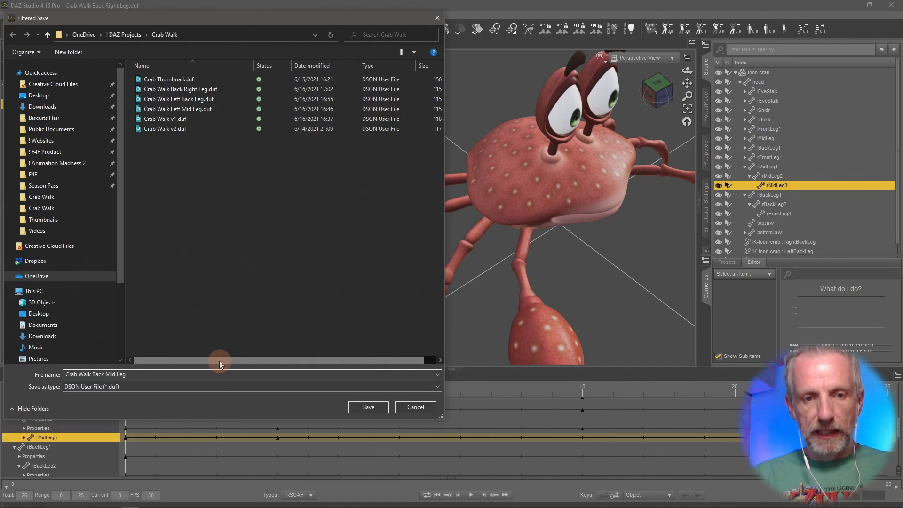
key("BackSpace")
key("BackSpace")
key("BackSpace")
key("BackSpace")
key("BackSpace")
key("BackSpace")
key("BackSpace")
key("BackSpace")
key("BackSpace")
key("BackSpace")
key("BackSpace")
key("BackSpace")
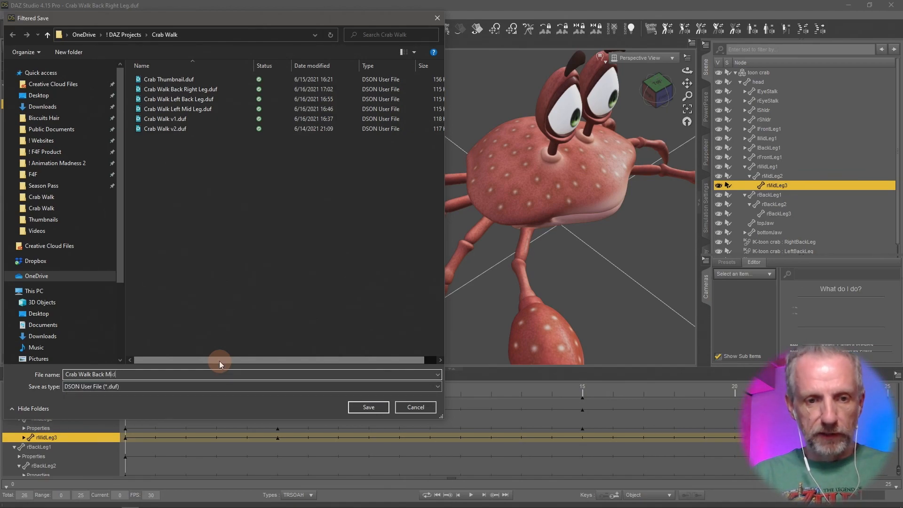
type("Right")
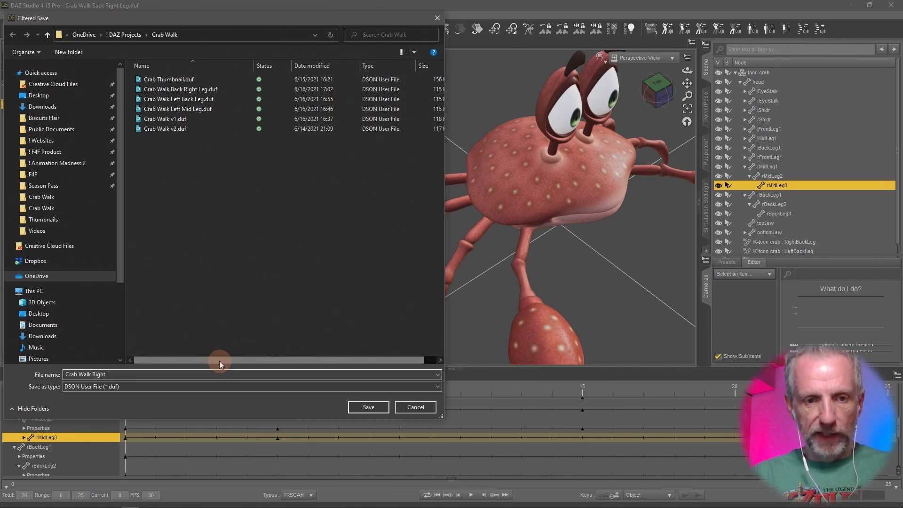
key("Return")
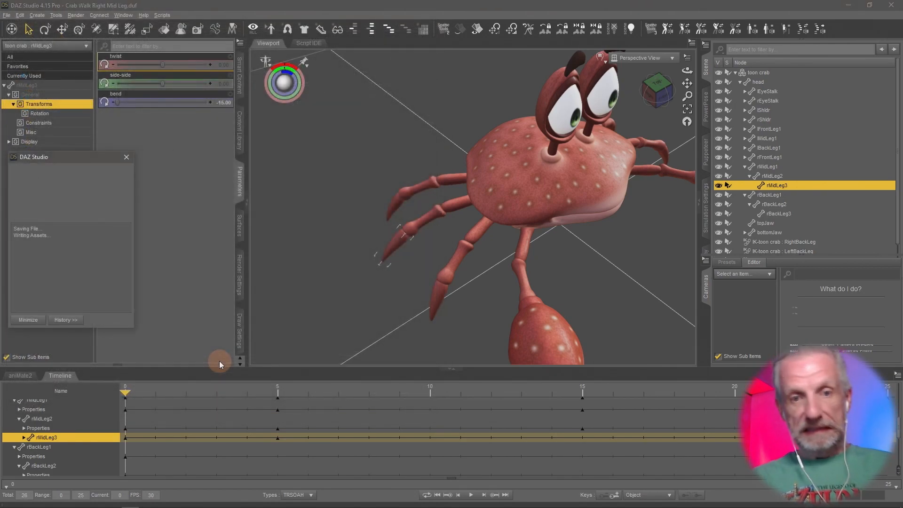
Create an aniBlock from the Studio keyframes on the aniMate2 sub track, using Direct Copy with Translation and Rotation.
left_click(21, 375)
left_click(43, 419)
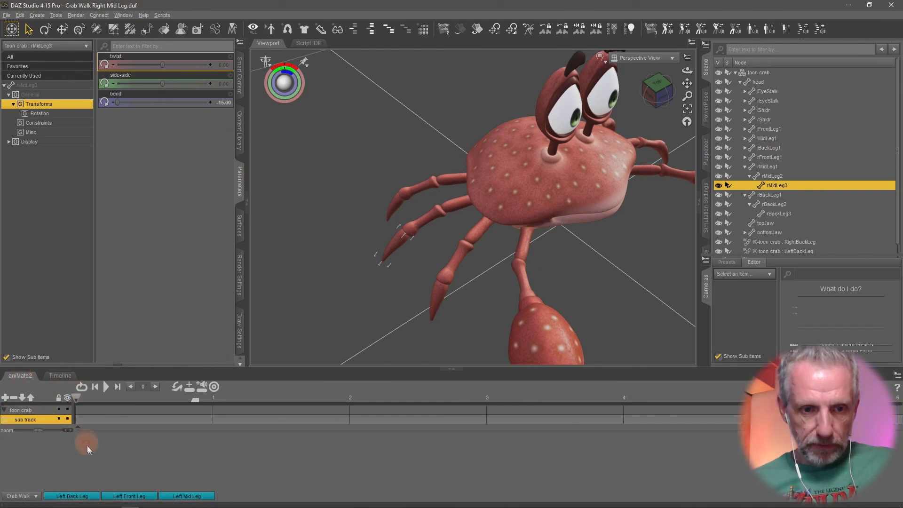
right_click(87, 448)
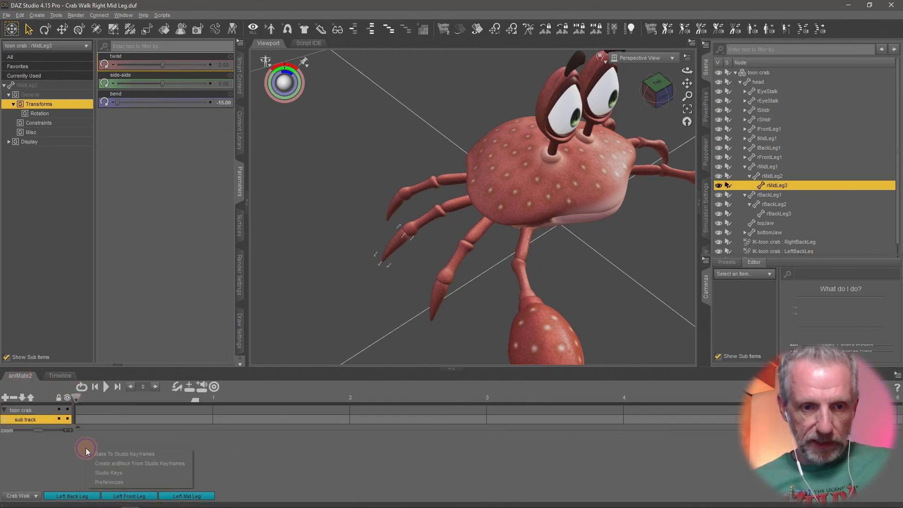
left_click(123, 463)
left_click(453, 305)
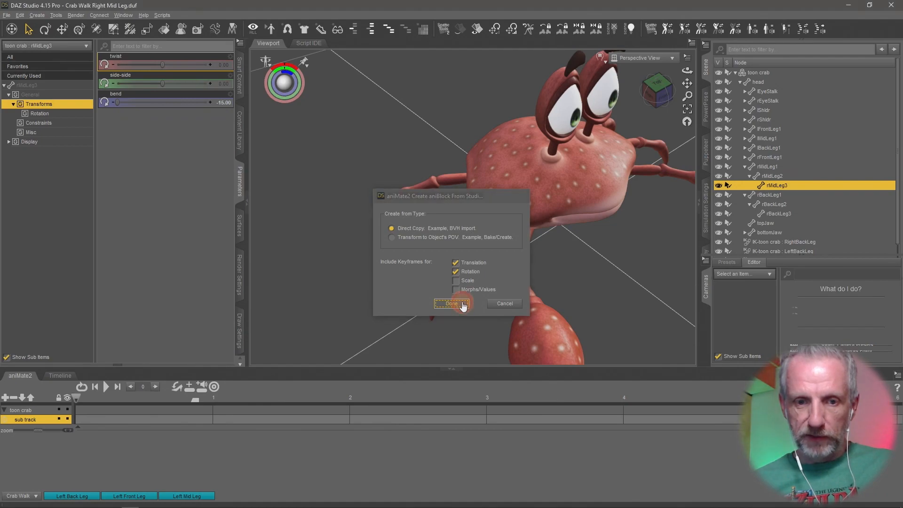
Play the new aniBlock to preview the leg motion.
left_click(101, 388)
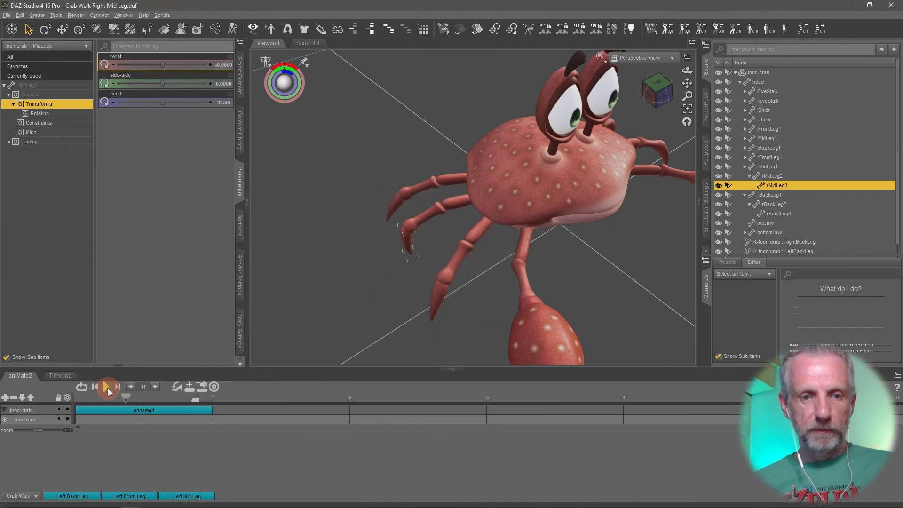
left_click(59, 376)
left_click(30, 378)
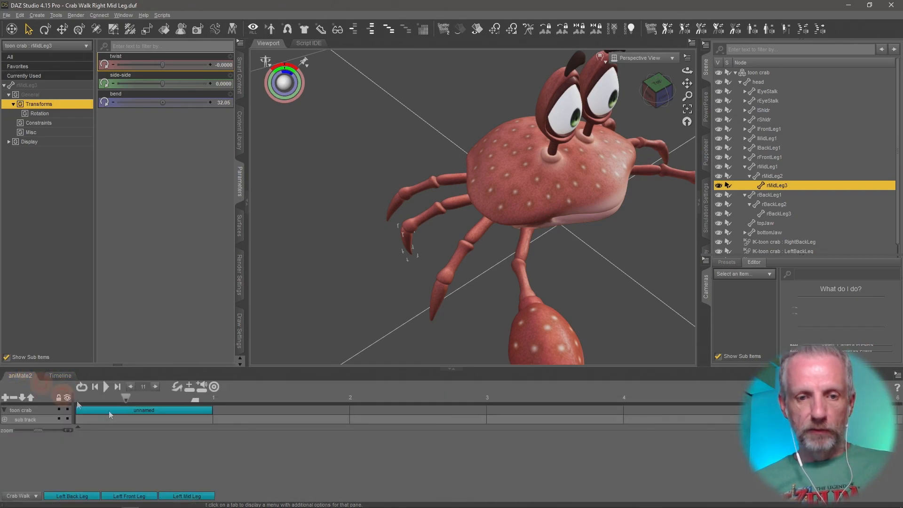
Rename the aniBlock to "Right Mid Leg".
right_click(170, 408)
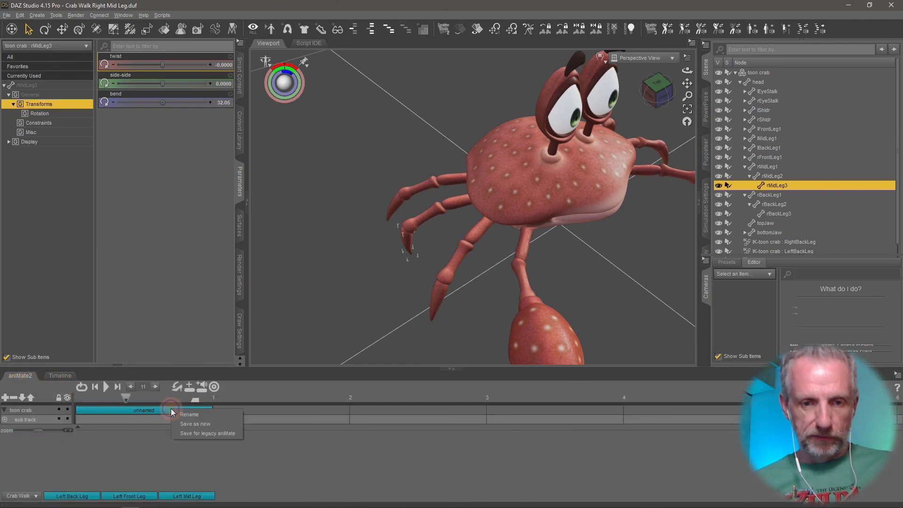
left_click(215, 415)
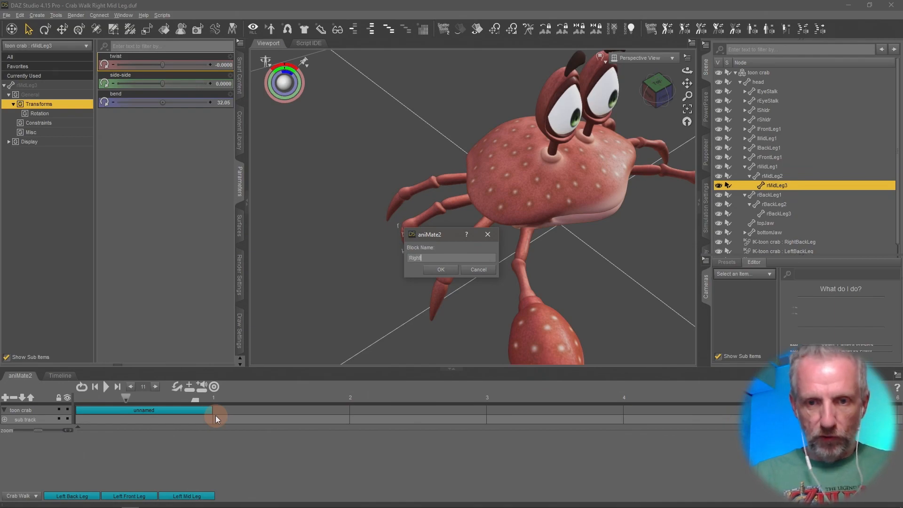
type("Right Mid Leg")
key("Return")
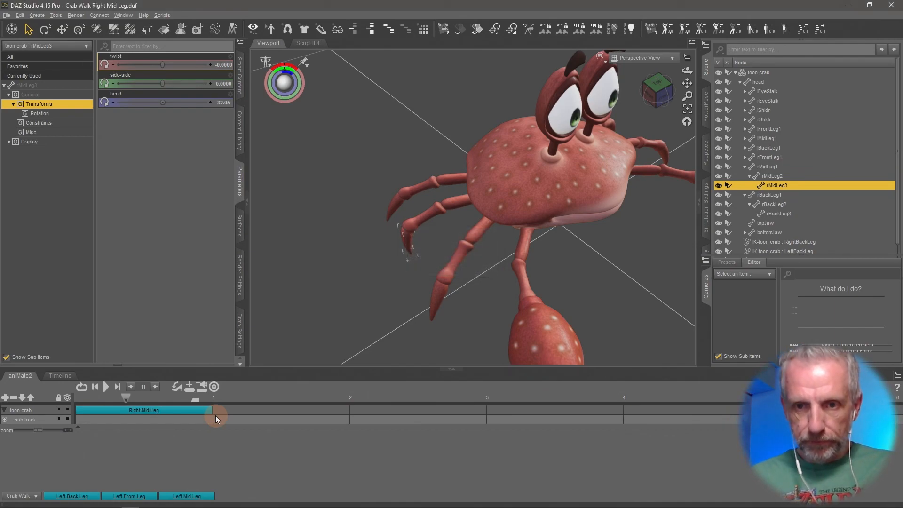
Save the aniBlock as a new file "Right Mid Leg.gfa" in the Crab Walk aniBlocks folder and rewind the playhead.
right_click(163, 414)
left_click(210, 433)
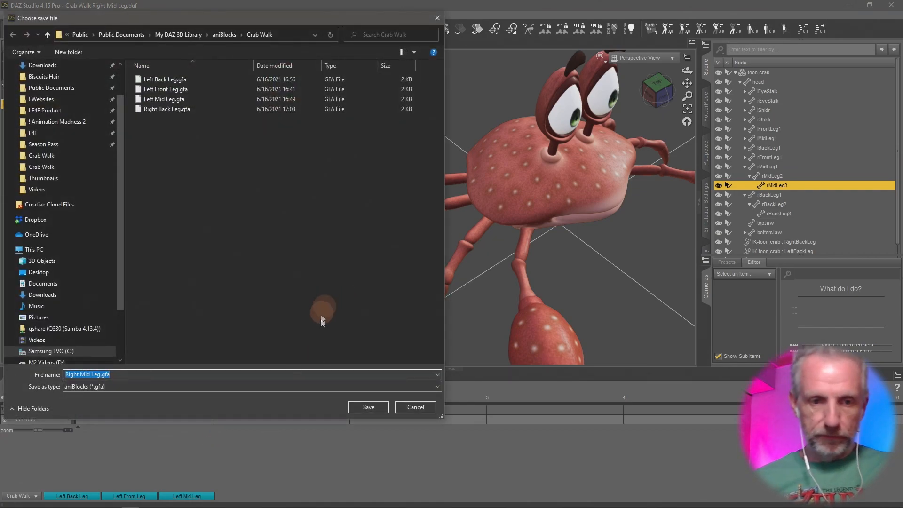
left_click(367, 407)
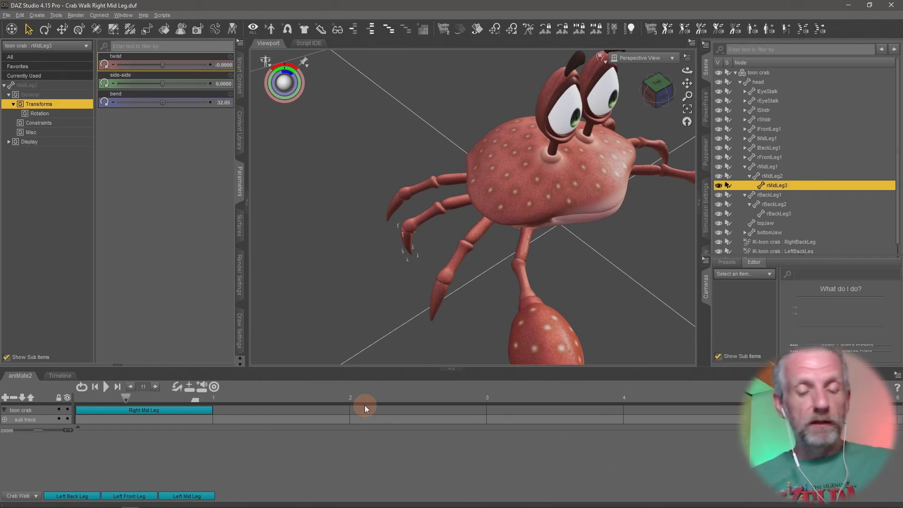
left_click_drag(128, 399, 43, 403)
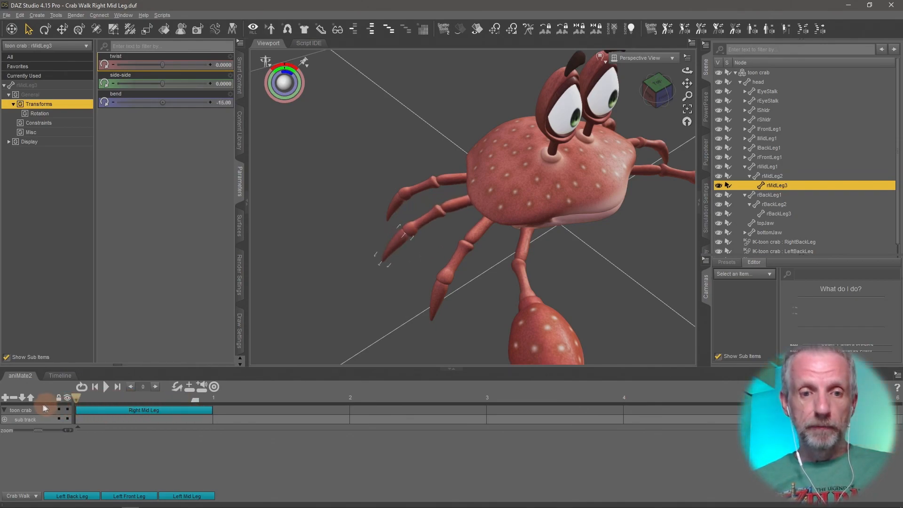
Delete the Right Mid Leg aniBlock from the toon crab track.
left_click(137, 410)
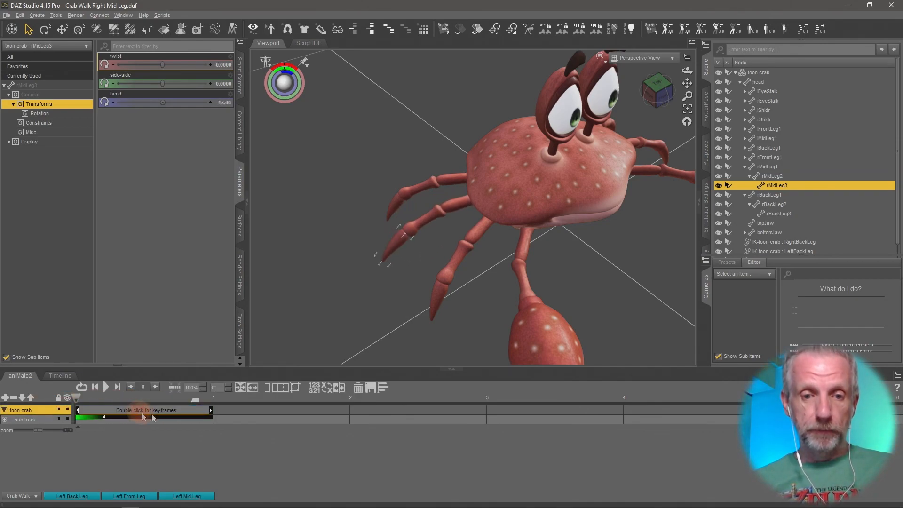
left_click(359, 387)
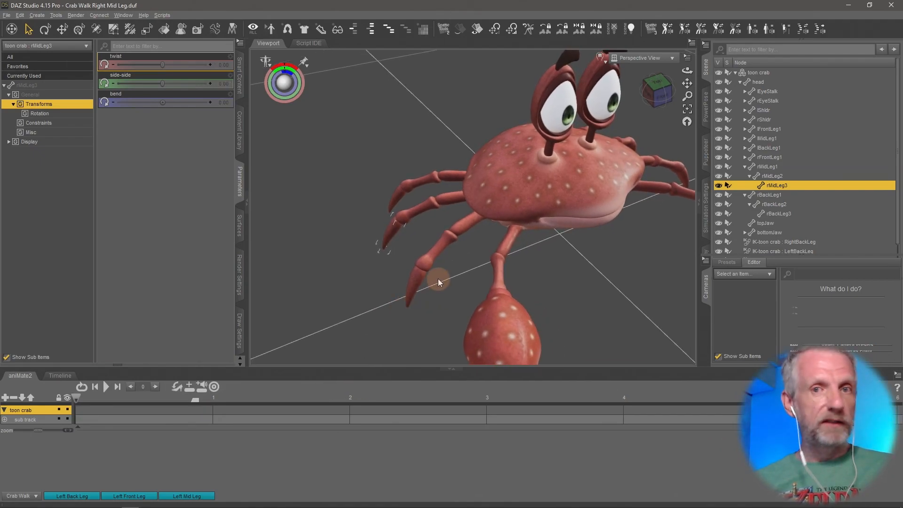
Select the rFrontLeg3 bone in the Timeline and set its bend to -15 at frame 0.
mouse_move(438, 278)
middle_mouse_down()
mouse_move(406, 263)
mouse_move(464, 281)
mouse_move(437, 279)
middle_mouse_up()
left_click(452, 211)
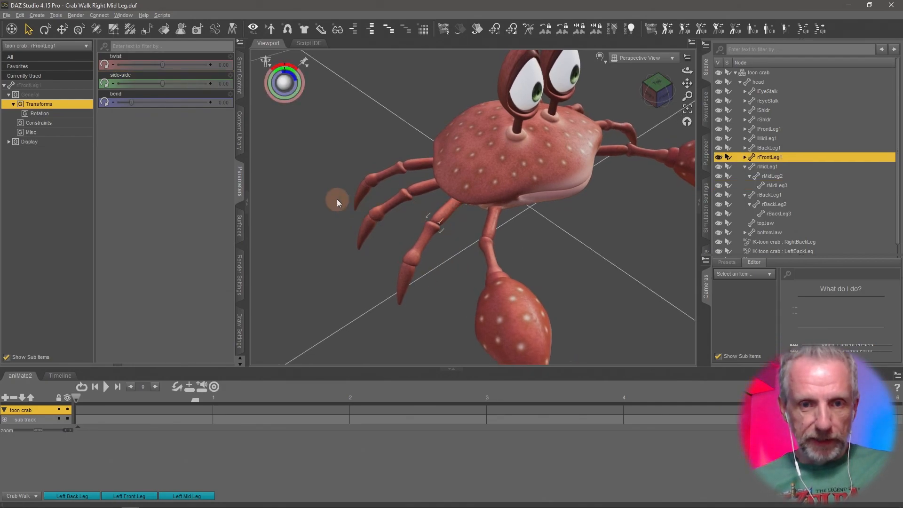
left_click(56, 376)
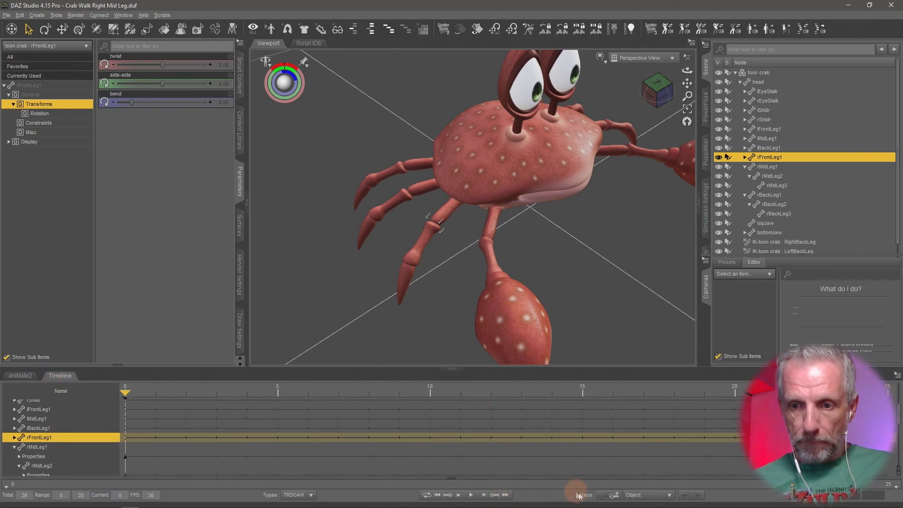
left_click(405, 280)
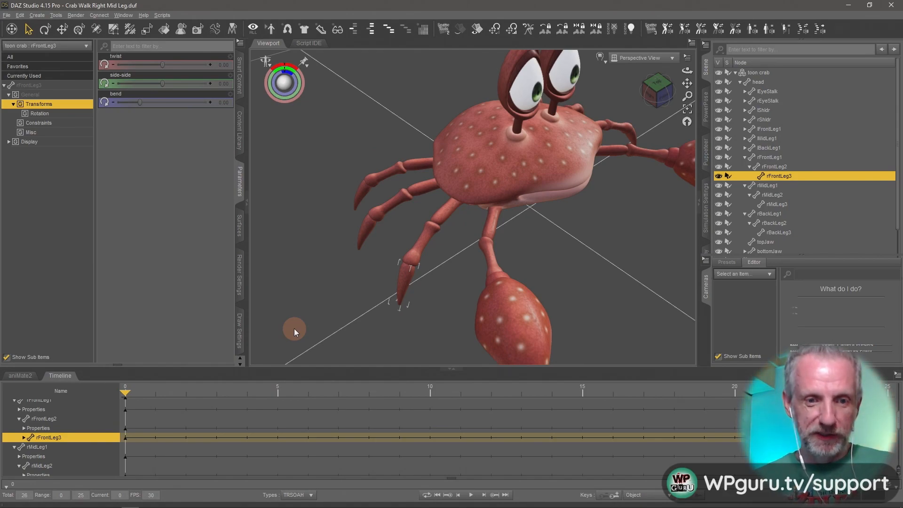
middle_click_drag(381, 222, 374, 215)
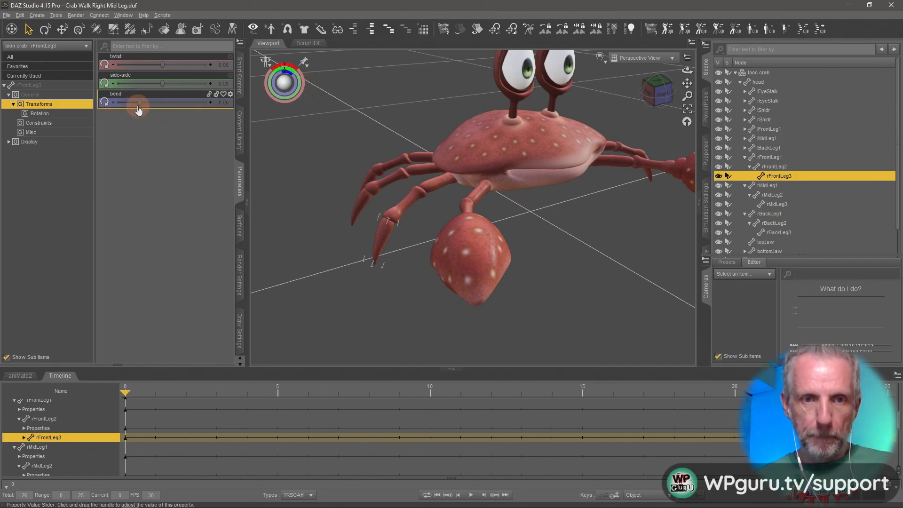
left_click_drag(138, 105, 84, 106)
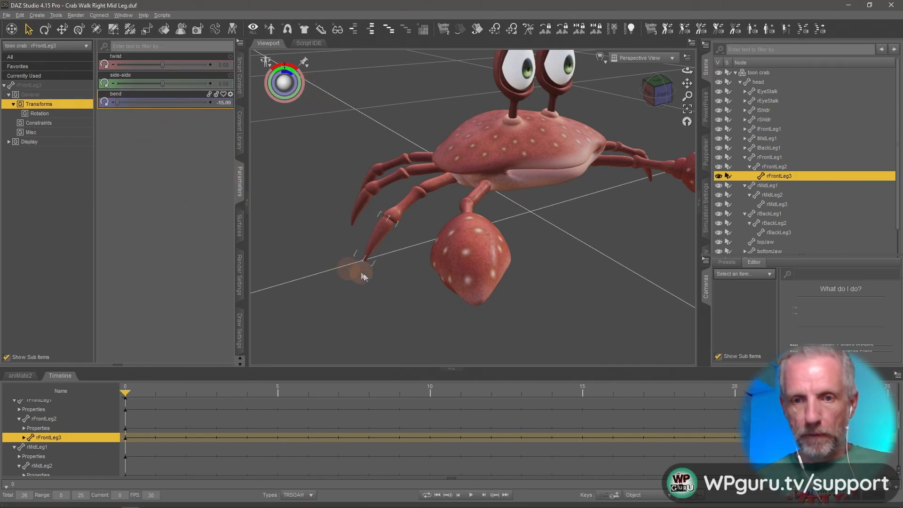
At frame 5, set rFrontLeg3's bend to 45 and rFrontLeg2's bend to -15.
left_click_drag(125, 394, 264, 399)
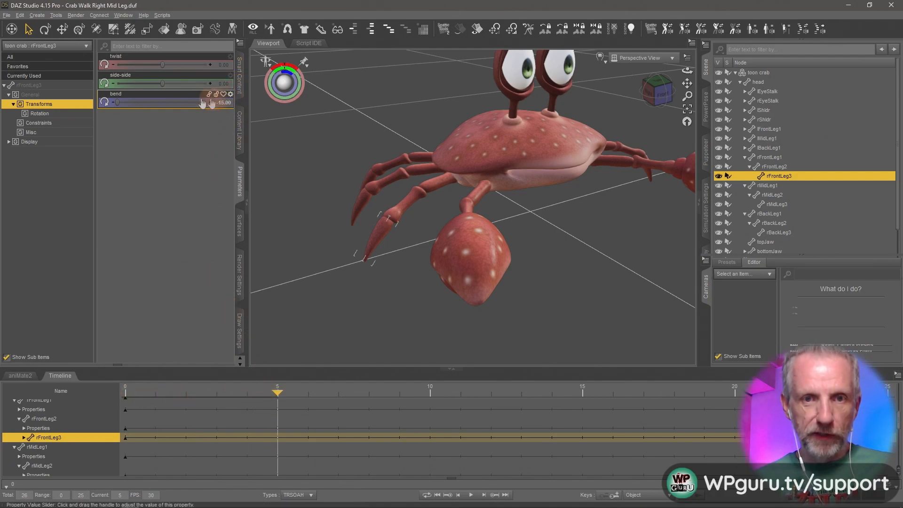
left_click_drag(133, 108, 385, 171)
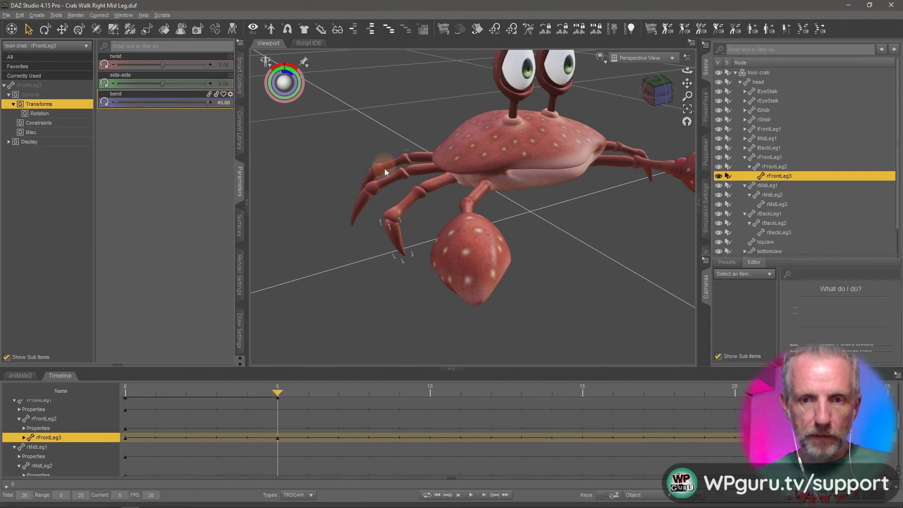
left_click(410, 203)
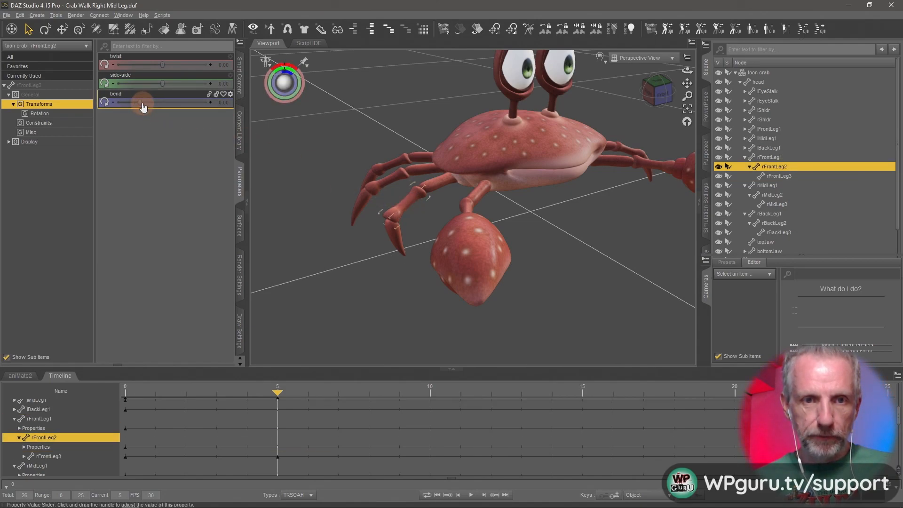
left_click_drag(138, 102, 61, 99)
Select rFrontLeg1 and, at frame 15, set its bend to 0.
left_click(433, 179)
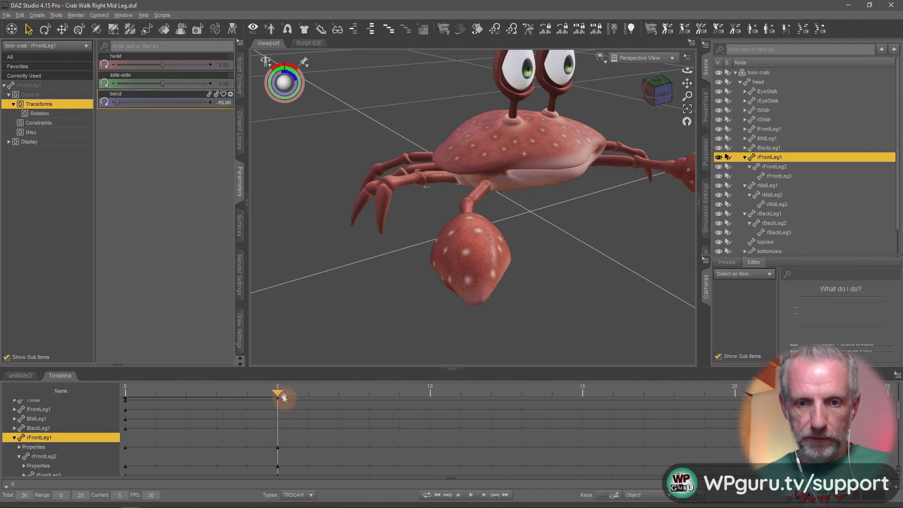
left_click_drag(278, 395, 581, 404)
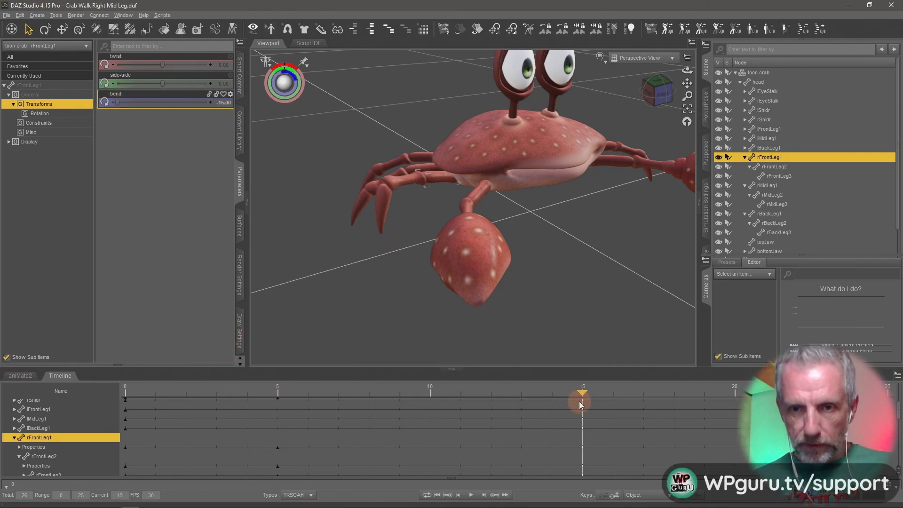
left_click(223, 103)
type("0")
key("Return")
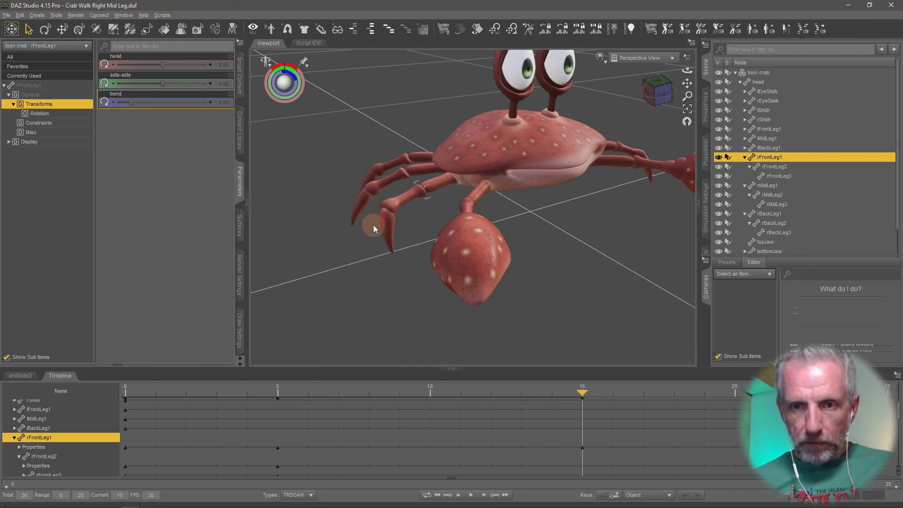
Select rFrontLeg2 and set its bend to 15 at frame 15.
left_click(416, 194)
left_click(224, 102)
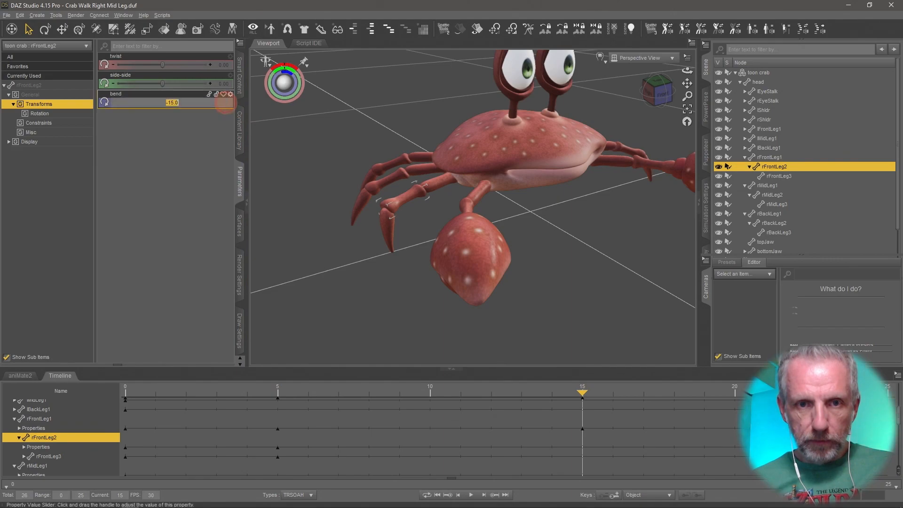
type("15")
key("Return")
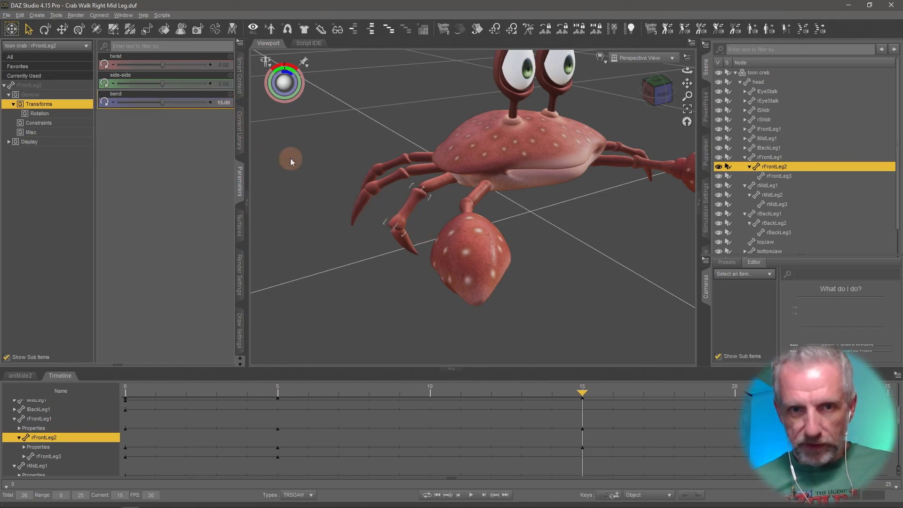
At frame 25, set rFrontLeg2's bend to 0 and rFrontLeg3's bend to -15.
left_click_drag(583, 393, 887, 423)
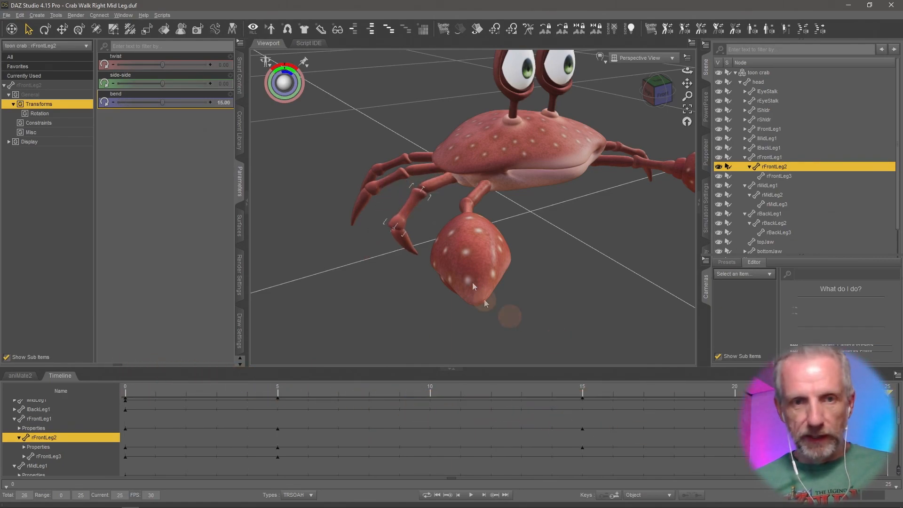
left_click(225, 104)
type("0")
key("Return")
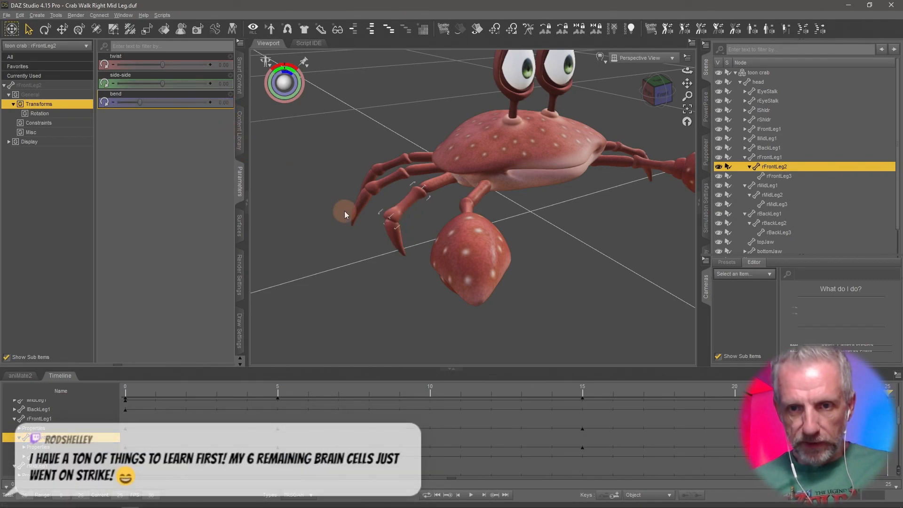
left_click(393, 235)
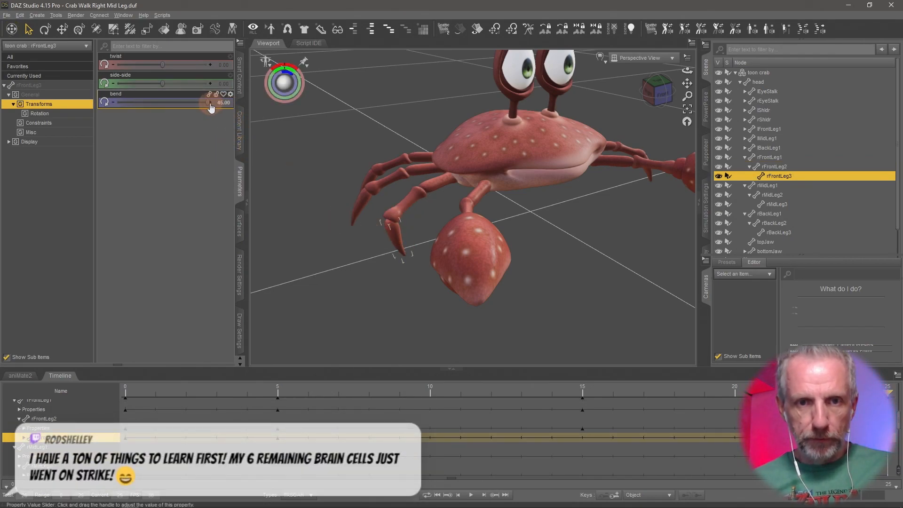
left_click_drag(209, 103, 118, 102)
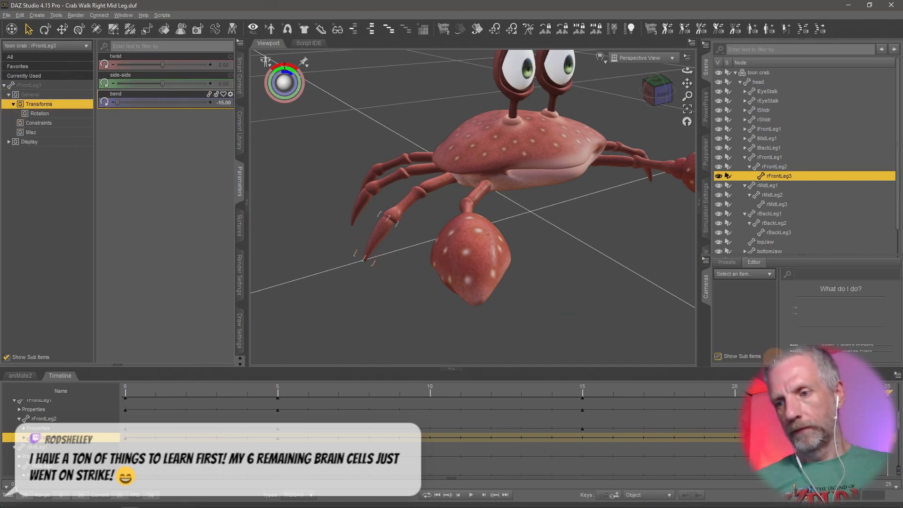
Play and scrub the timeline to preview the right front leg motion, then rewind to the start.
left_click(470, 495)
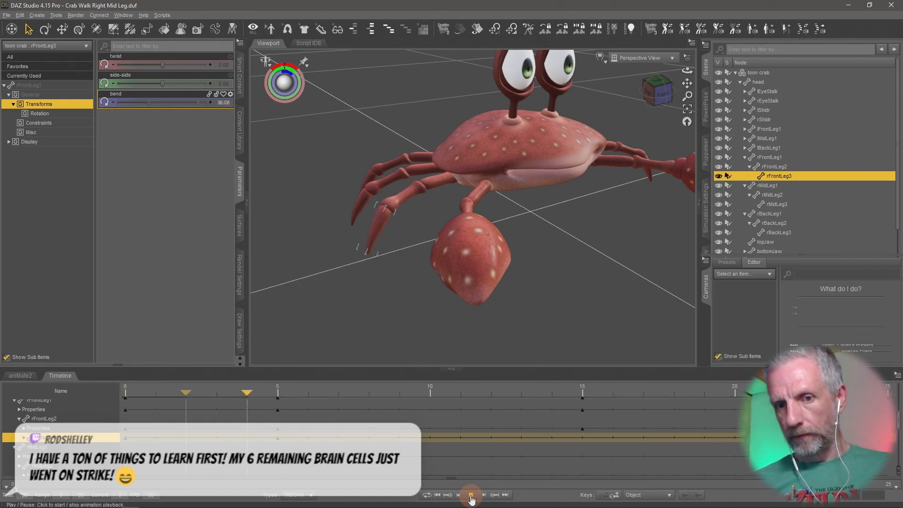
left_click(471, 496)
left_click_drag(337, 393, 543, 441)
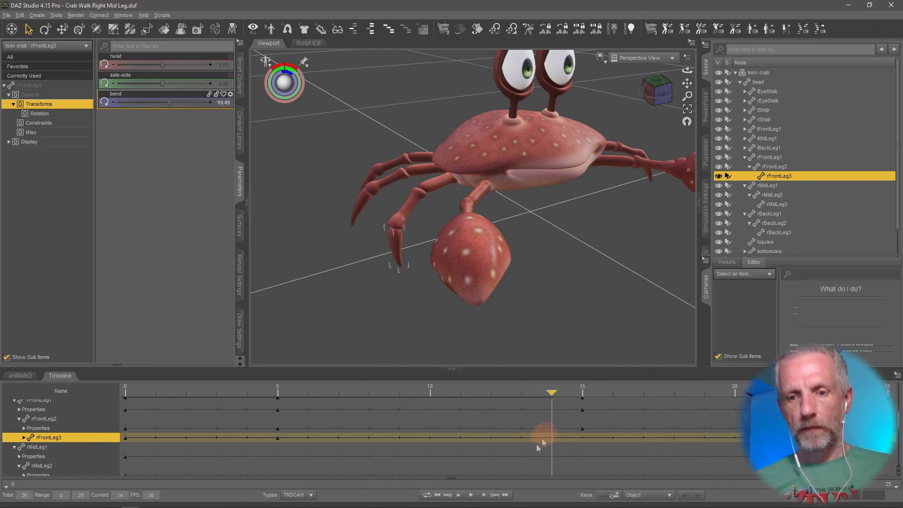
left_click(471, 495)
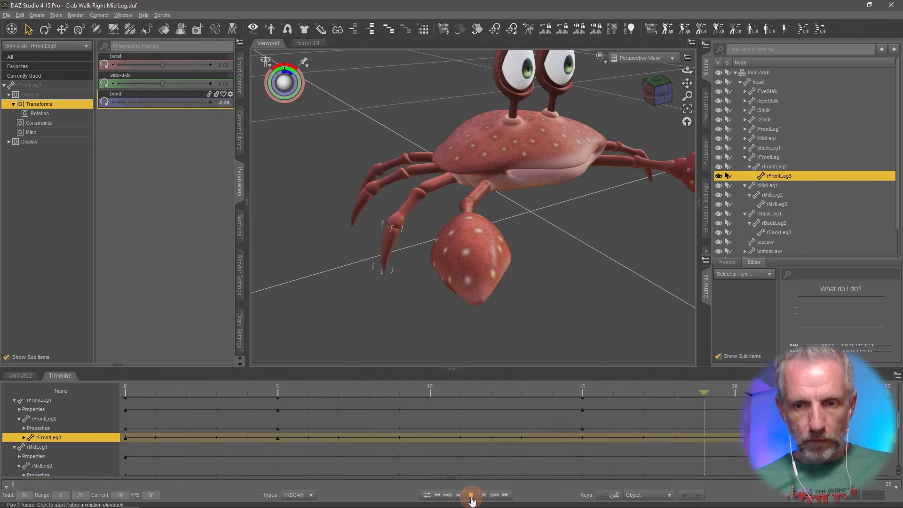
left_click(471, 494)
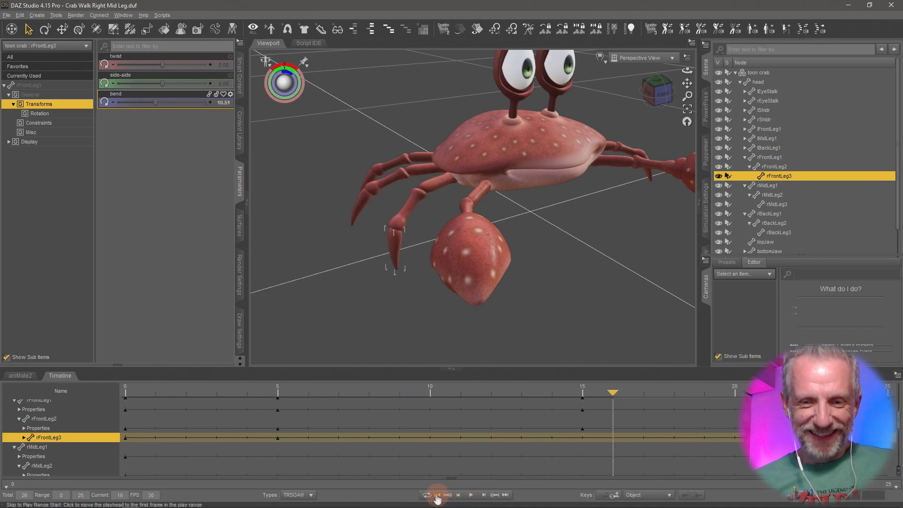
left_click(437, 494)
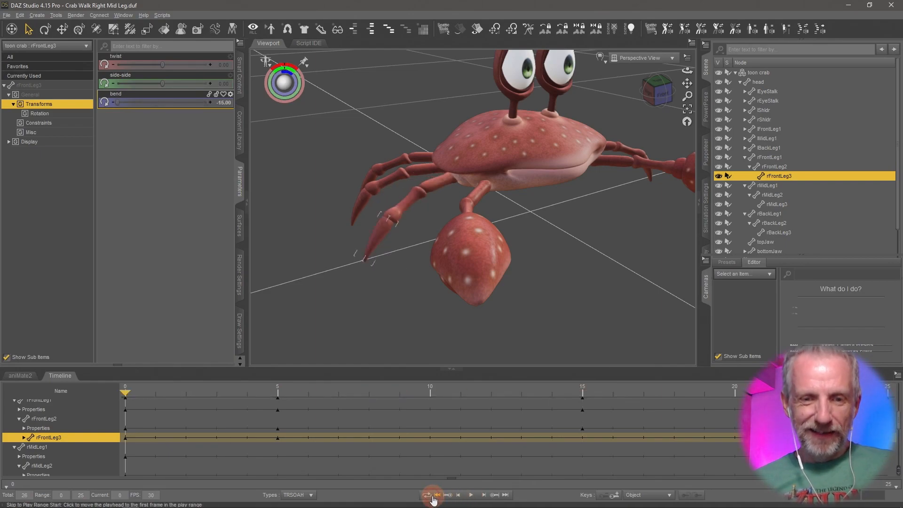
Select the aniMate2 sub track and save the scene as "Crab Walk Right Front Leg" in the Crab Walk folder.
left_click(20, 375)
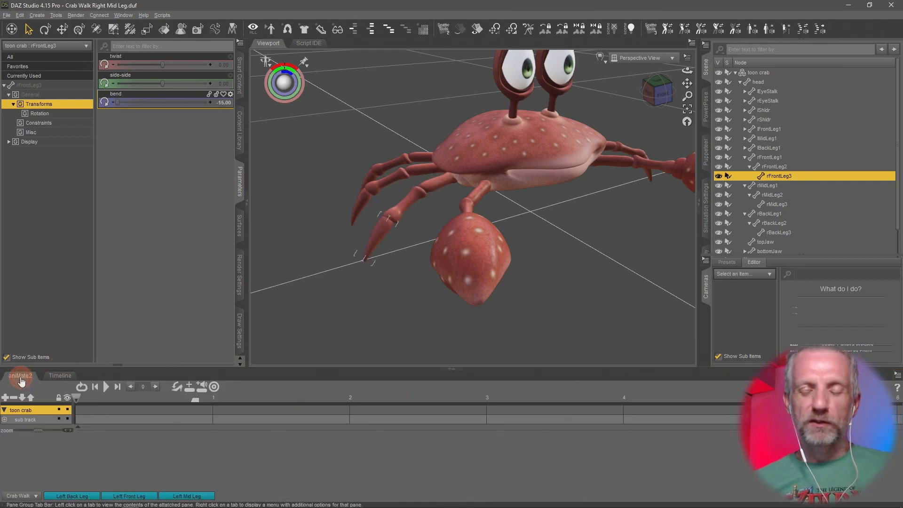
left_click(38, 418)
left_click(6, 15)
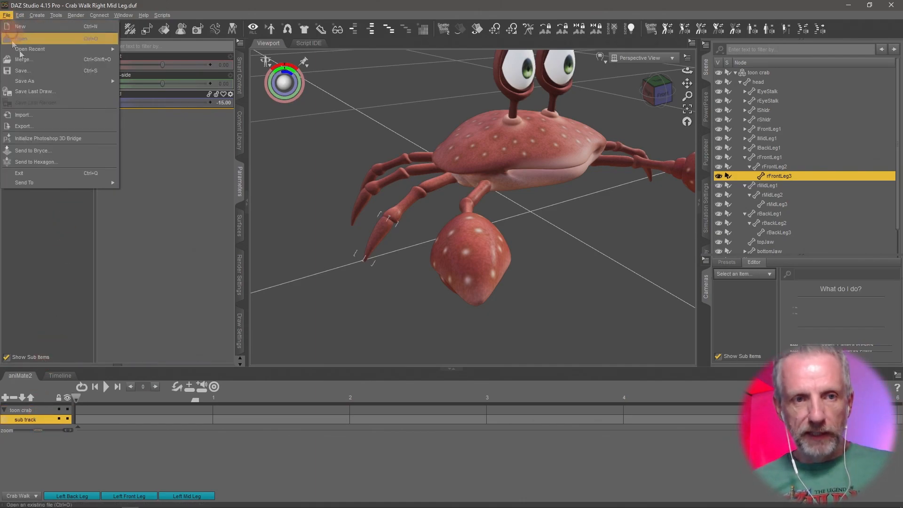
mouse_move(57, 81)
left_click(194, 83)
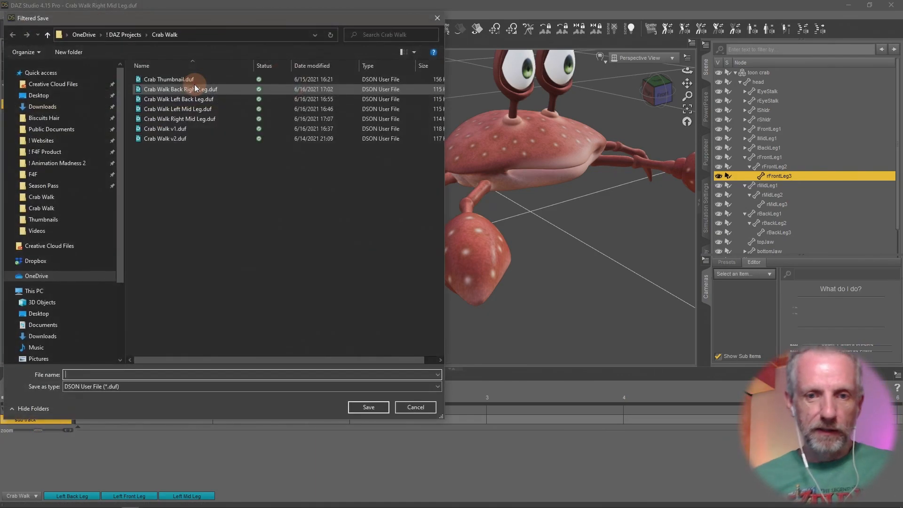
type("Crab Walk ")
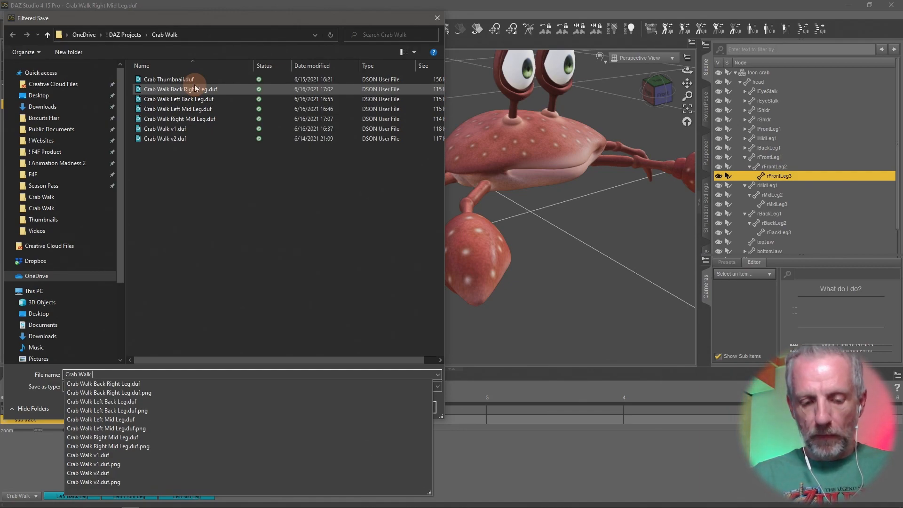
type("Right")
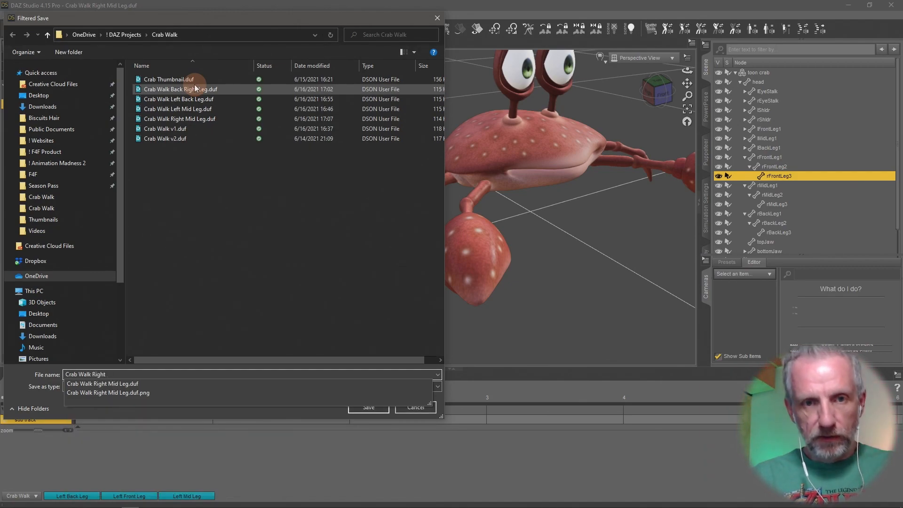
type(" Front Leg")
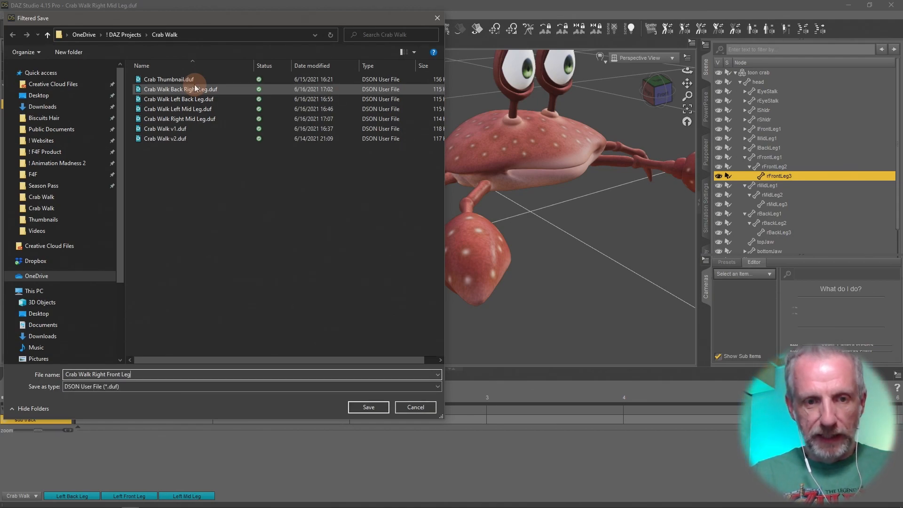
key("Return")
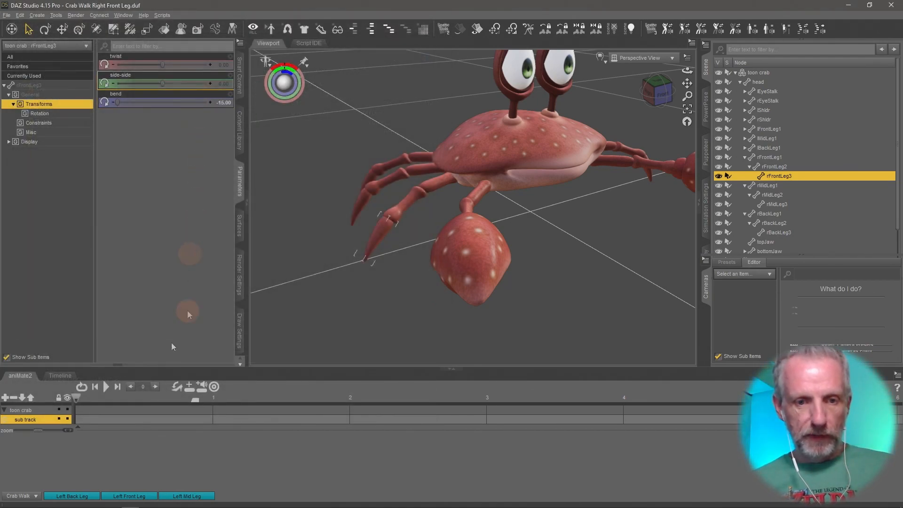
Create an aniBlock from the Studio keyframes on the sub track using Direct Copy with Translation and Rotation, and play it.
right_click(106, 443)
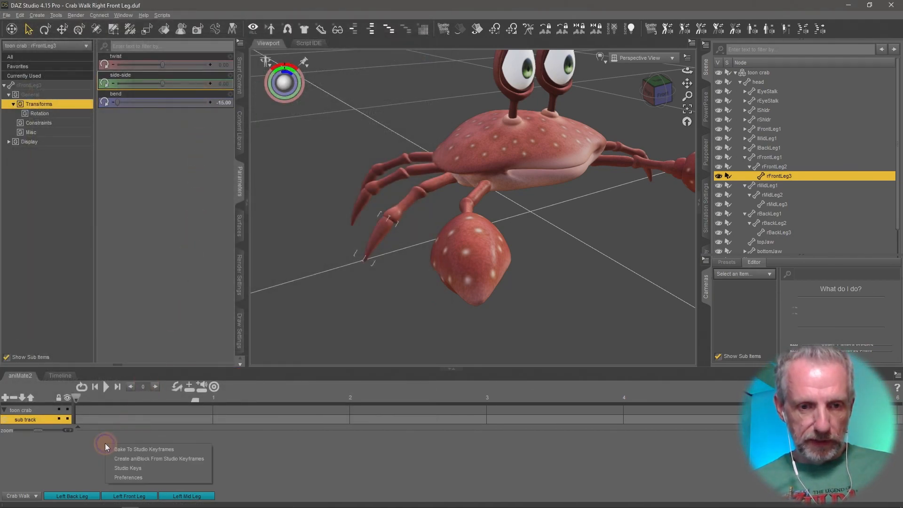
left_click(194, 461)
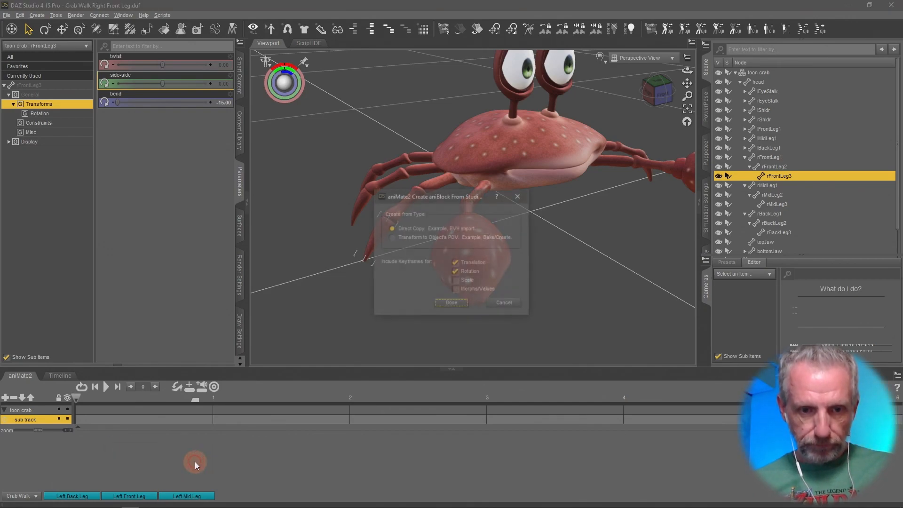
left_click(452, 304)
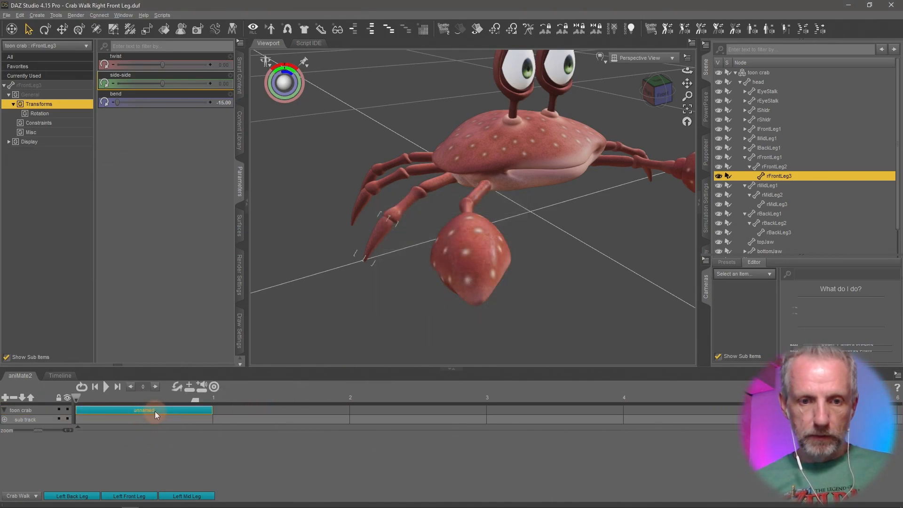
left_click(105, 386)
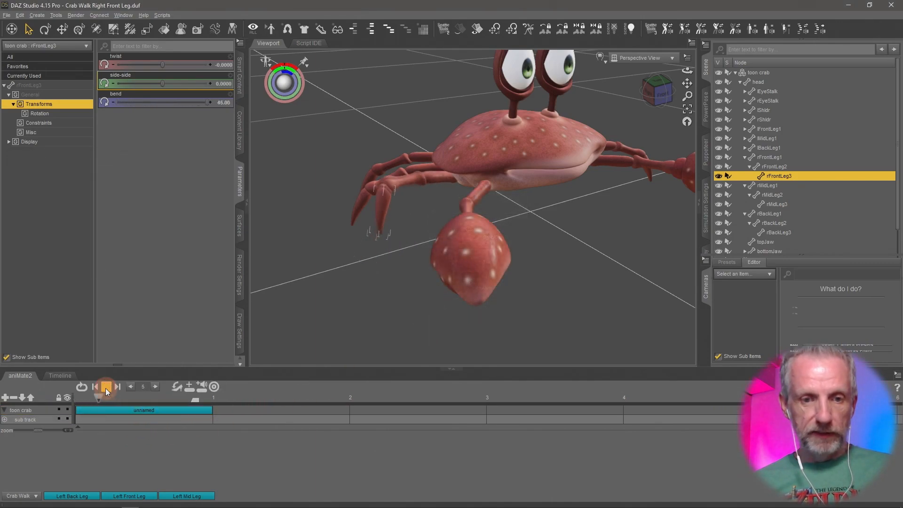
Stop playback and rename the aniBlock on the toon crab track as Right Front Leg.
left_click(105, 387)
left_click(156, 410)
right_click(156, 411)
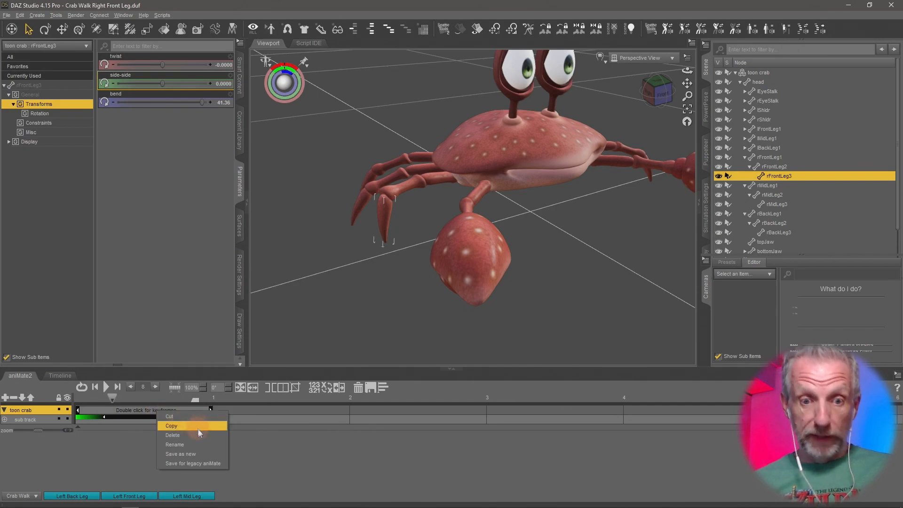
left_click(199, 444)
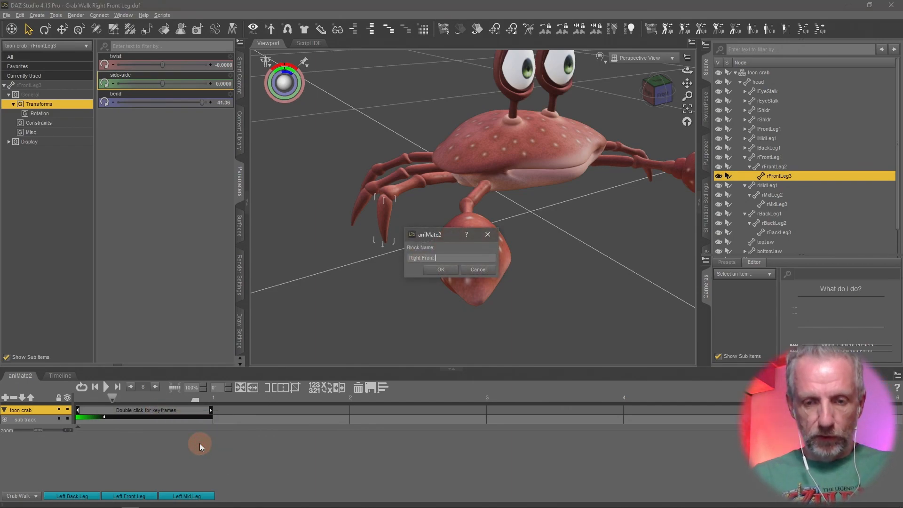
key("Return")
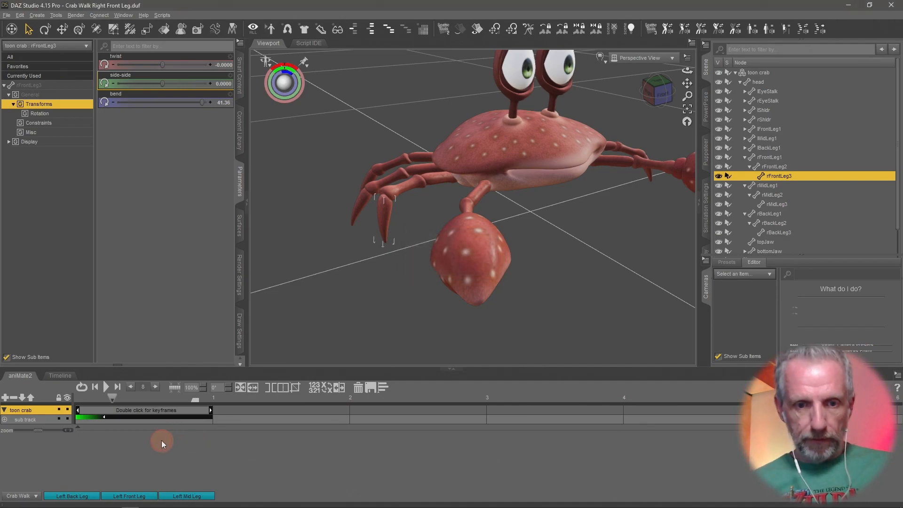
Save the renamed aniBlock as a new aniBlock in the Crab Walk folder.
right_click(170, 411)
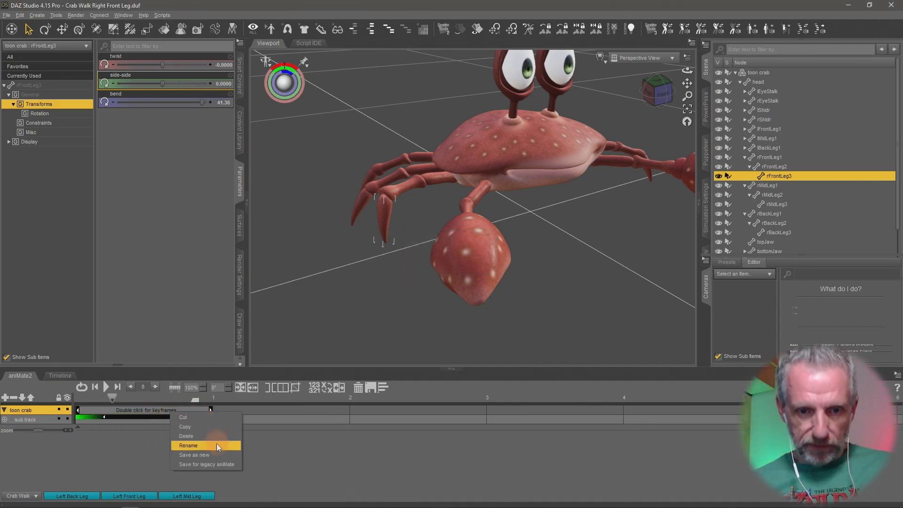
left_click(215, 456)
left_click(367, 405)
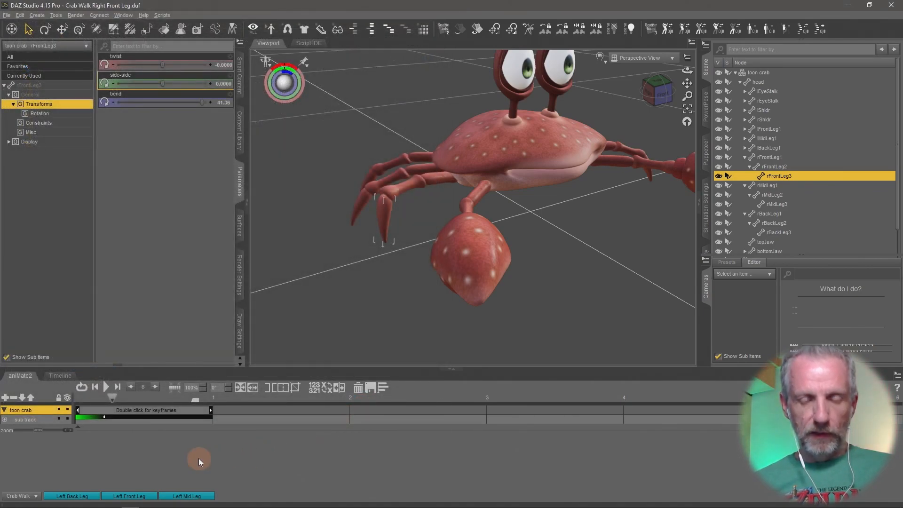
Remove the aniBlock from the toon crab track to clear the animation.
left_click(179, 410)
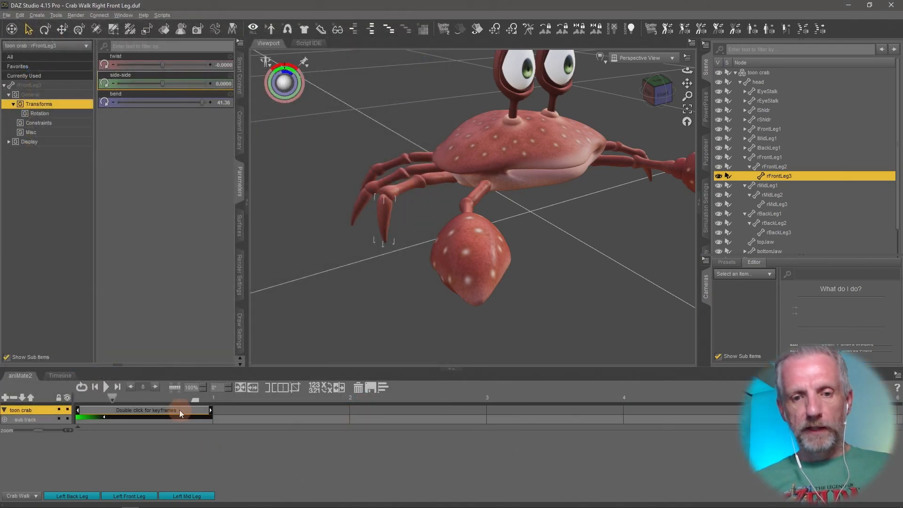
double_click(179, 410)
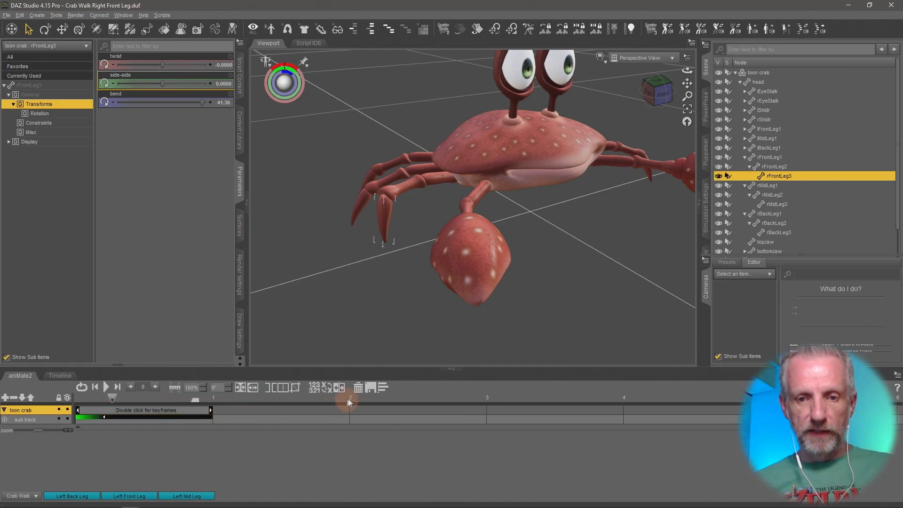
left_click(362, 391)
left_click(142, 453)
Browse the aniBlock library folders and reopen Crab Walk to check the saved leg blocks.
left_click(30, 497)
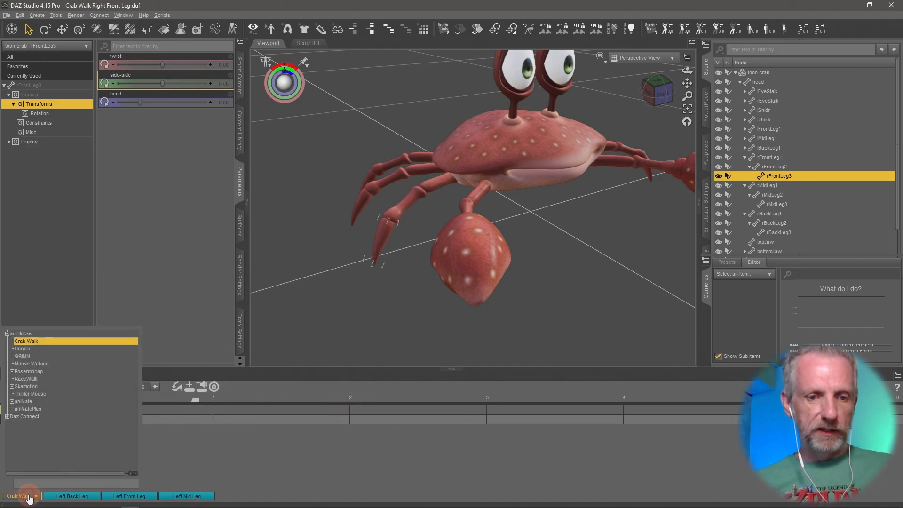
left_click(68, 379)
left_click(36, 496)
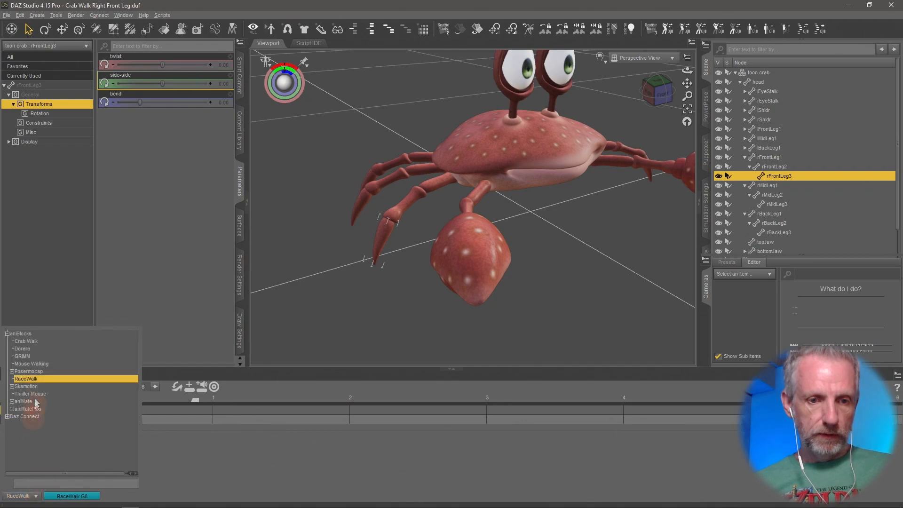
left_click(25, 340)
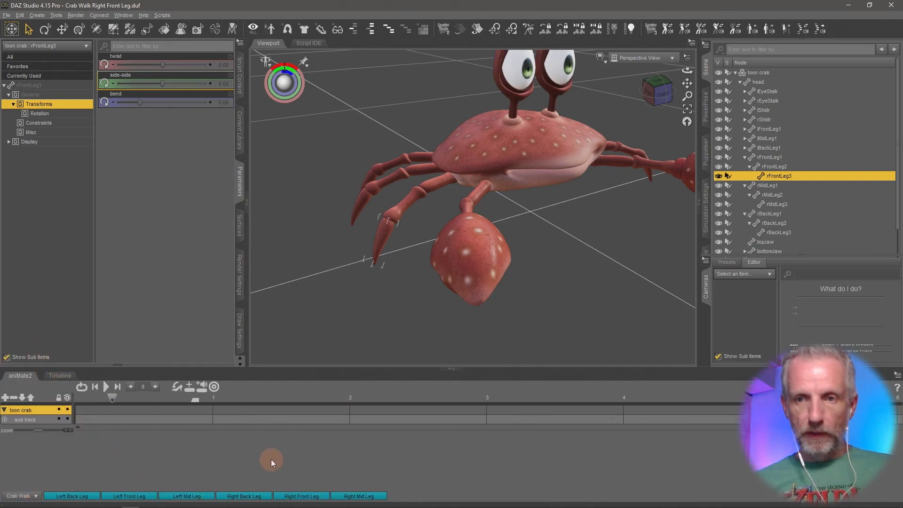
mouse_move(491, 259)
middle_mouse_down()
mouse_move(499, 259)
mouse_move(486, 265)
middle_mouse_up()
scroll(498, 260, "down", 4)
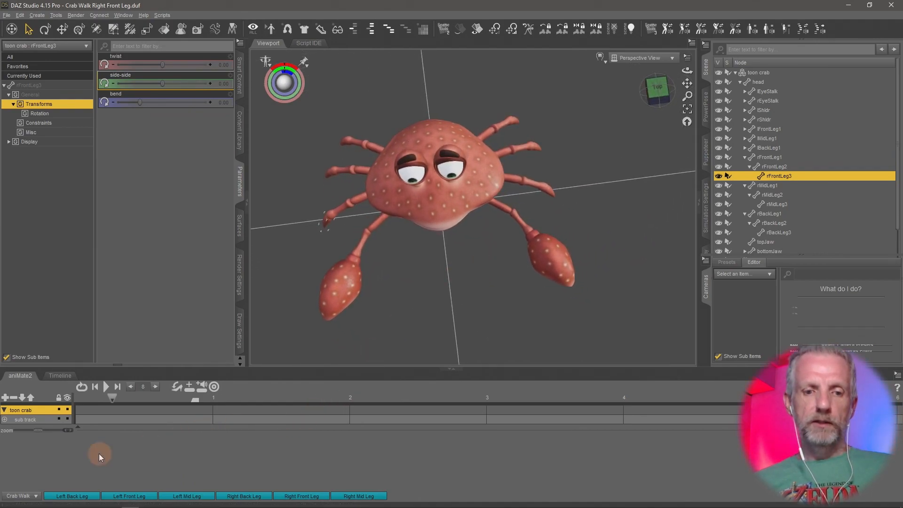